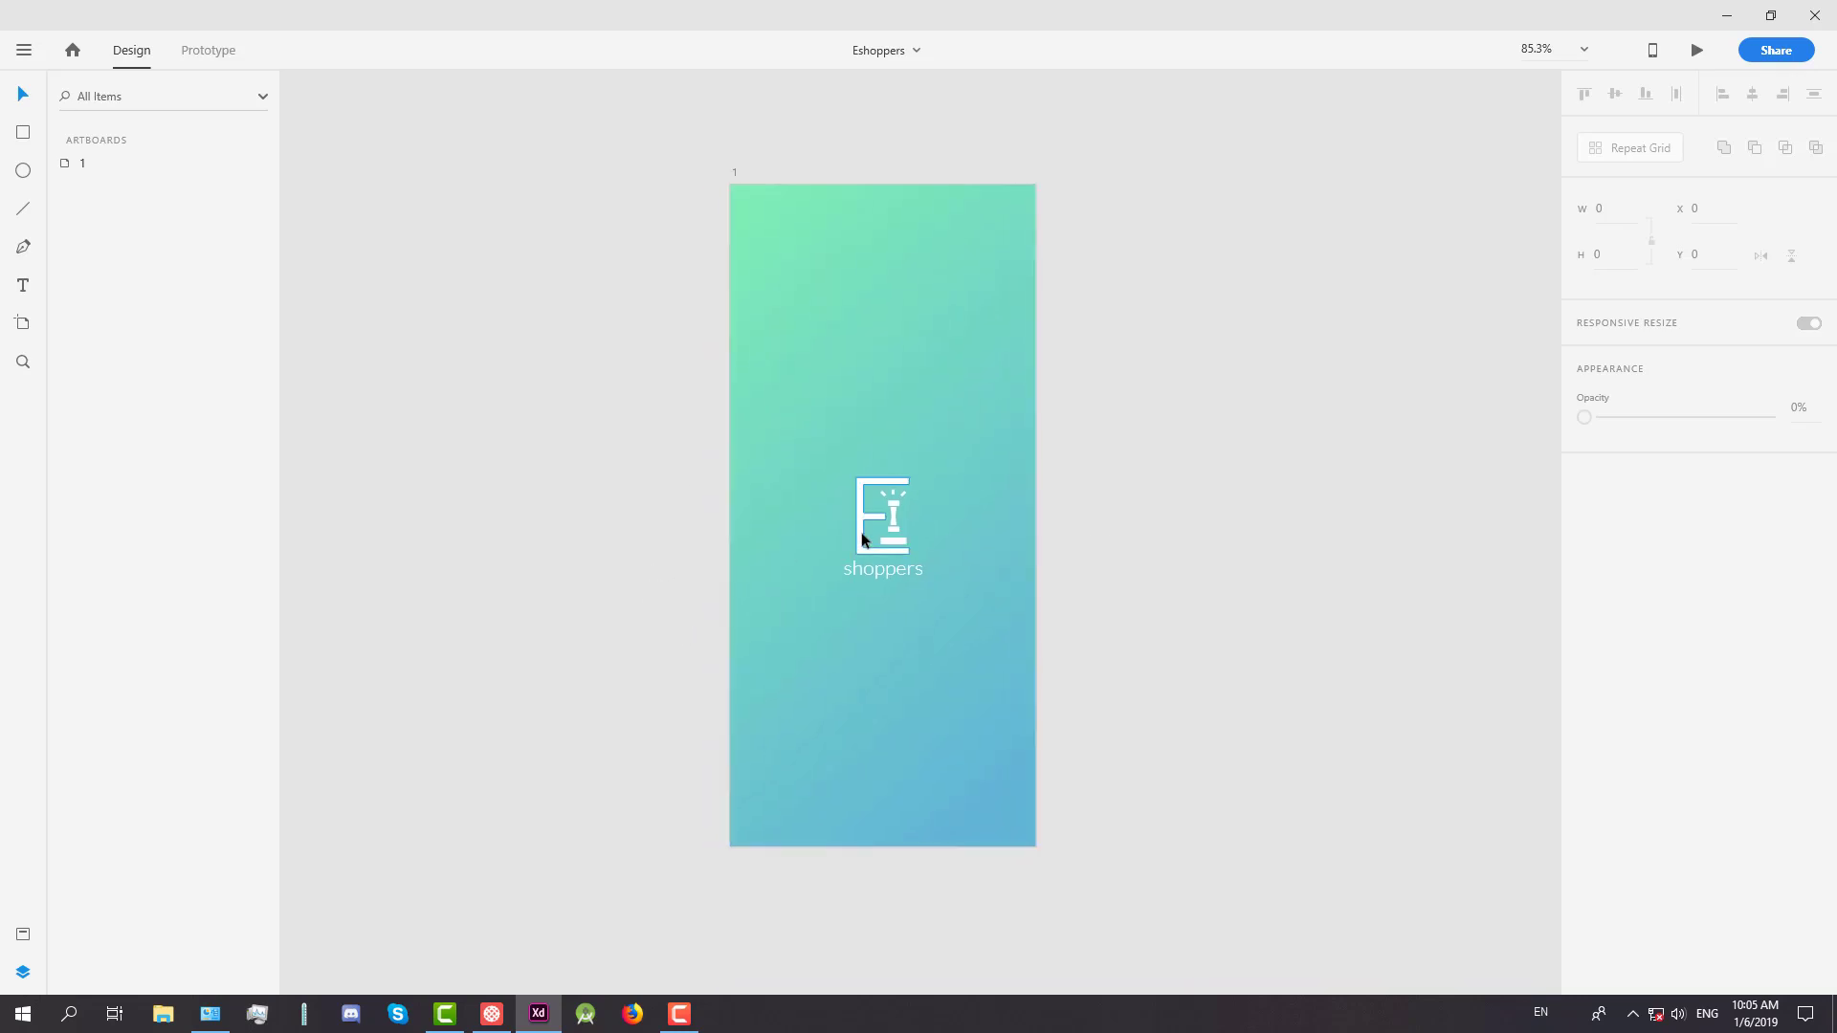
Examine the individual shapes that make up the Eshoppers logo on the artboard
scroll(862, 532, up, 5)
scroll(861, 532, up, 1)
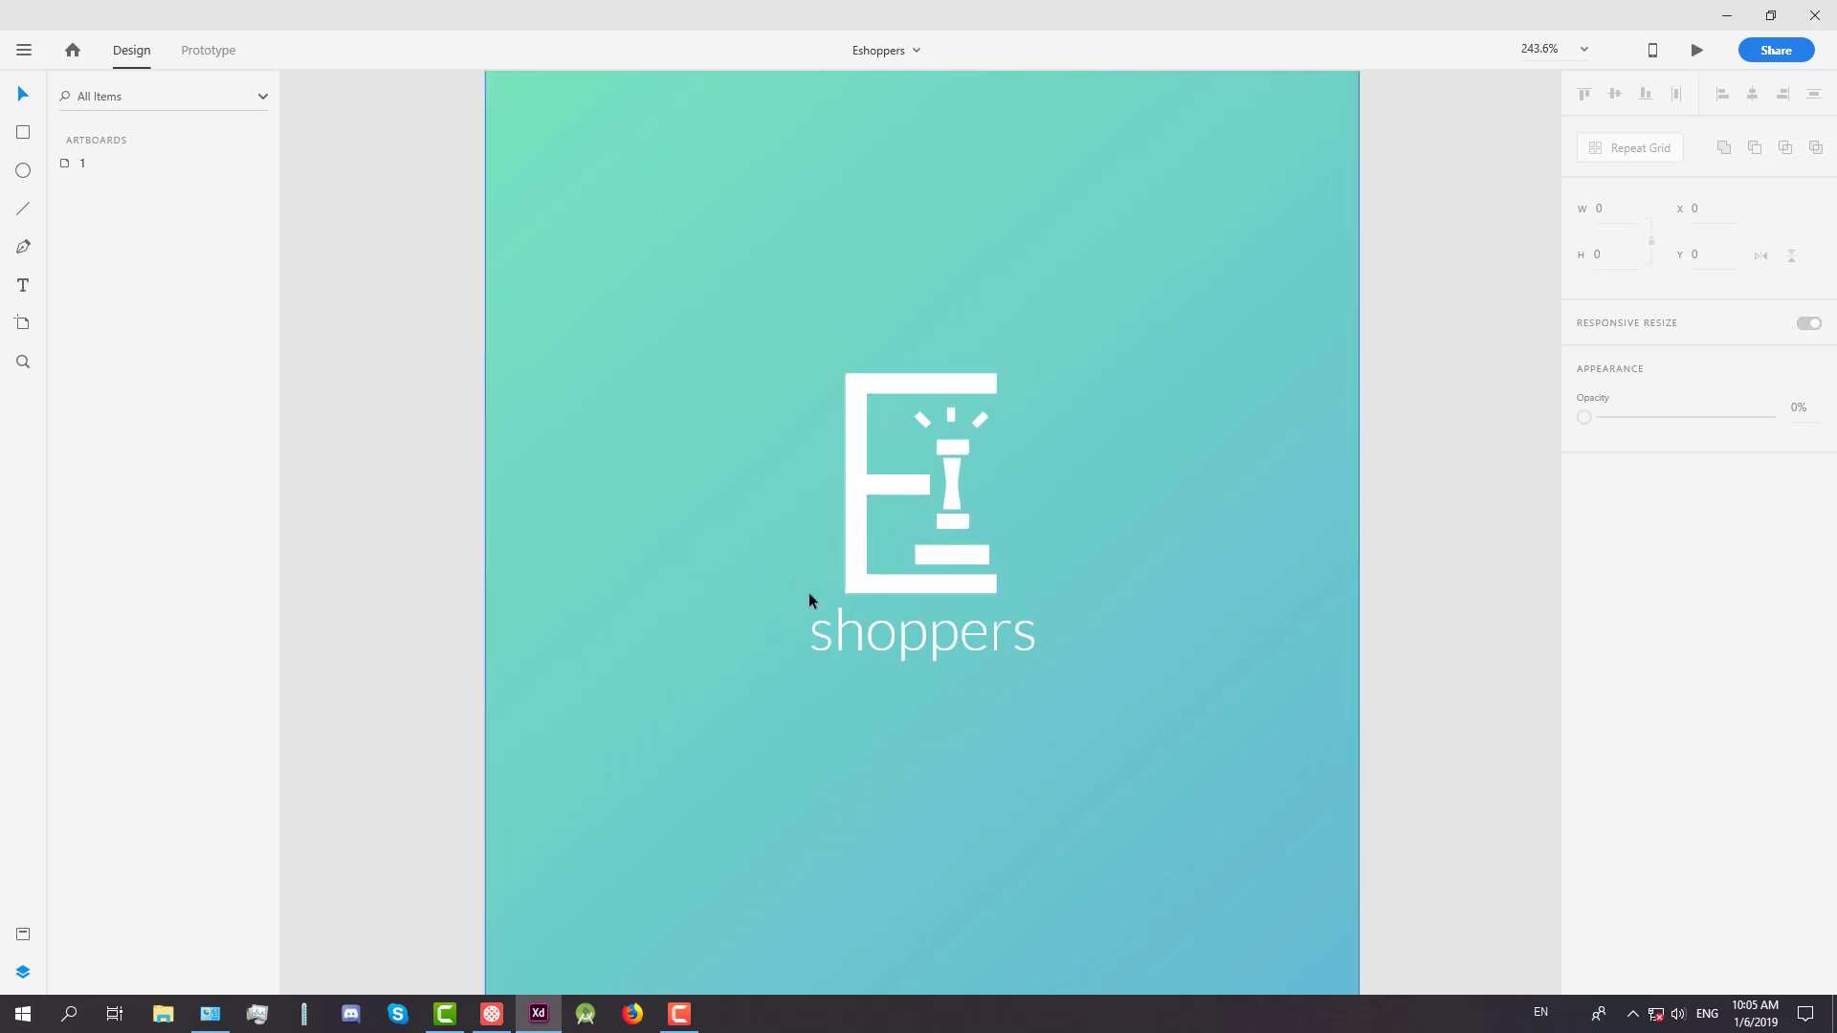
click(897, 588)
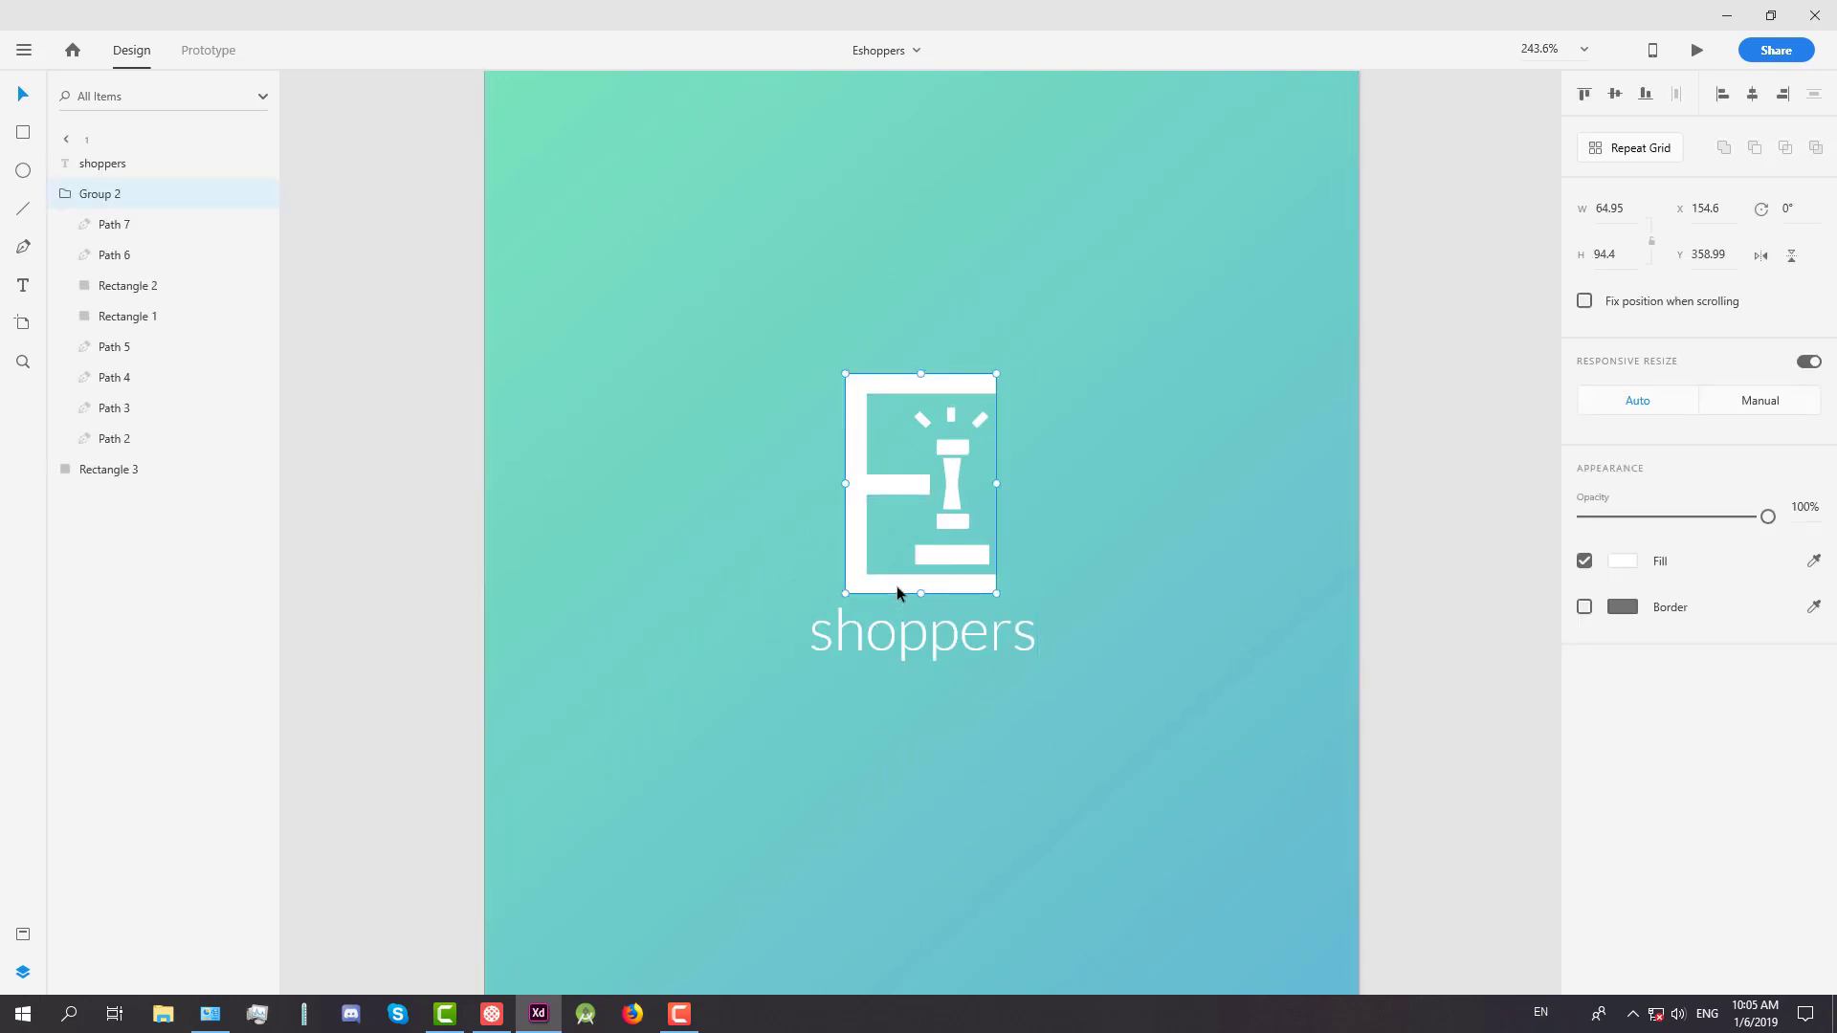
double_click(942, 563)
click(955, 517)
click(956, 480)
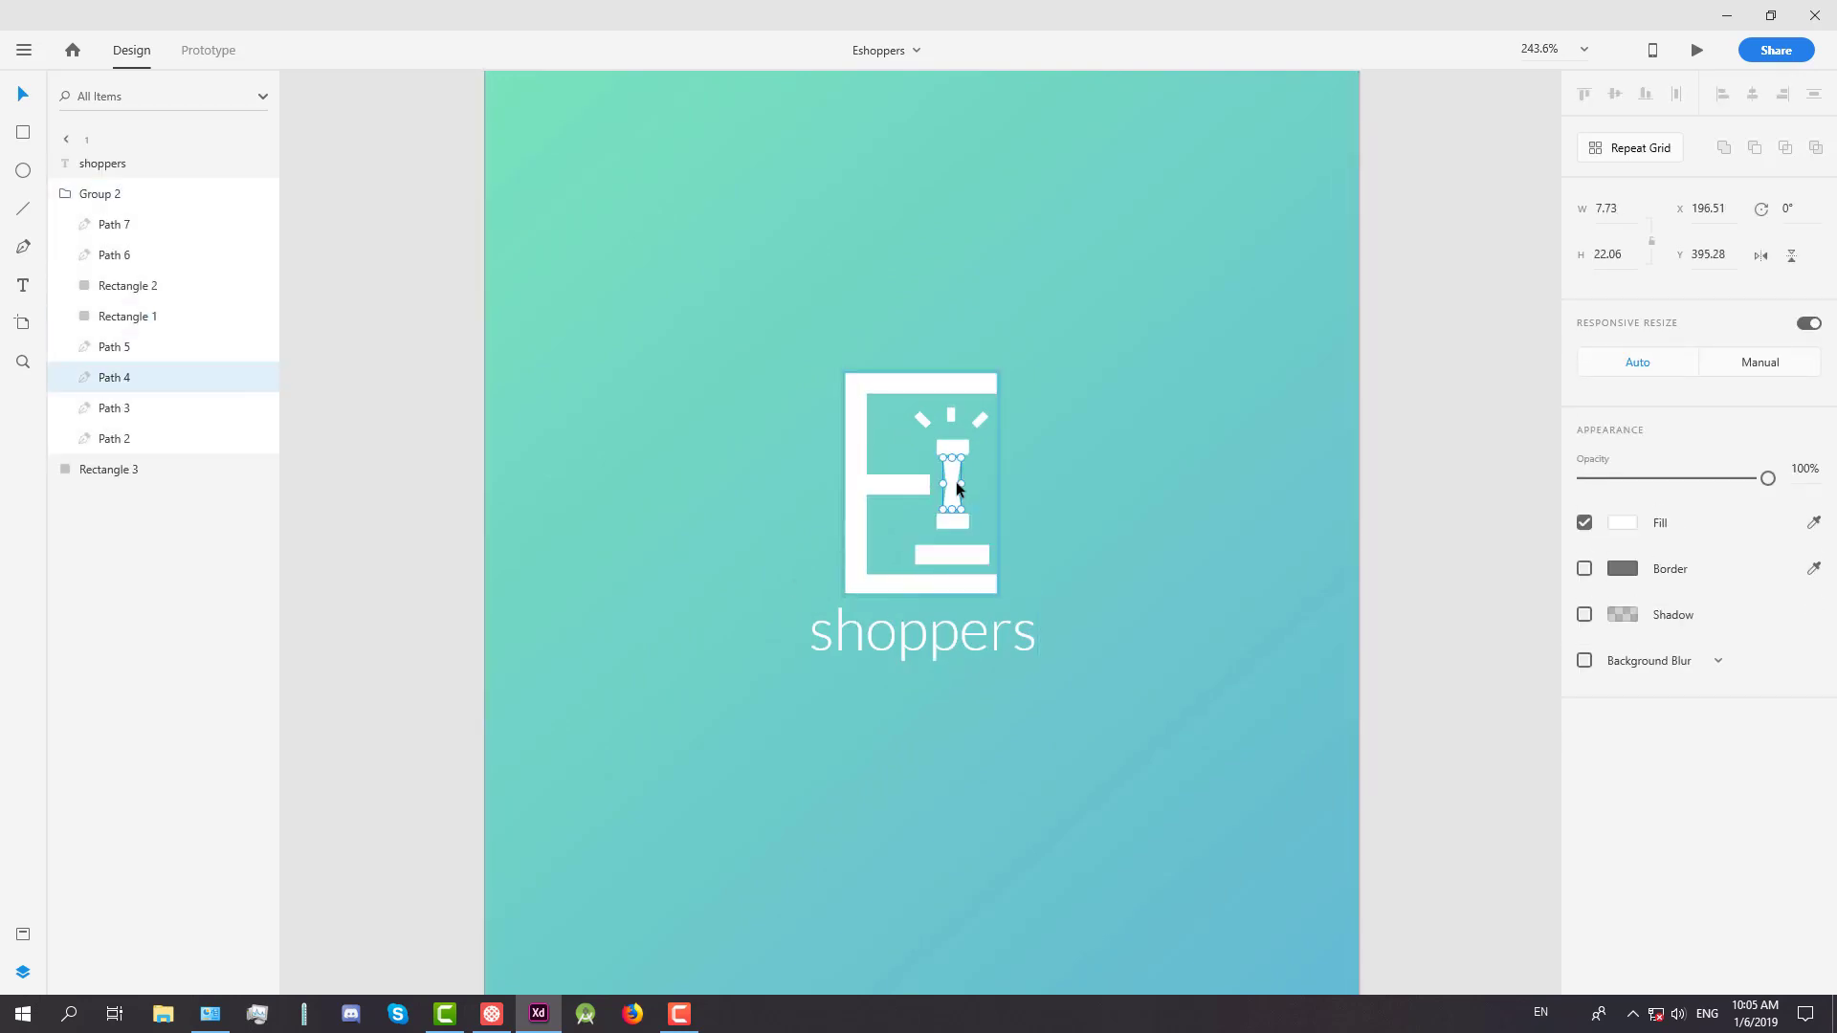
click(962, 444)
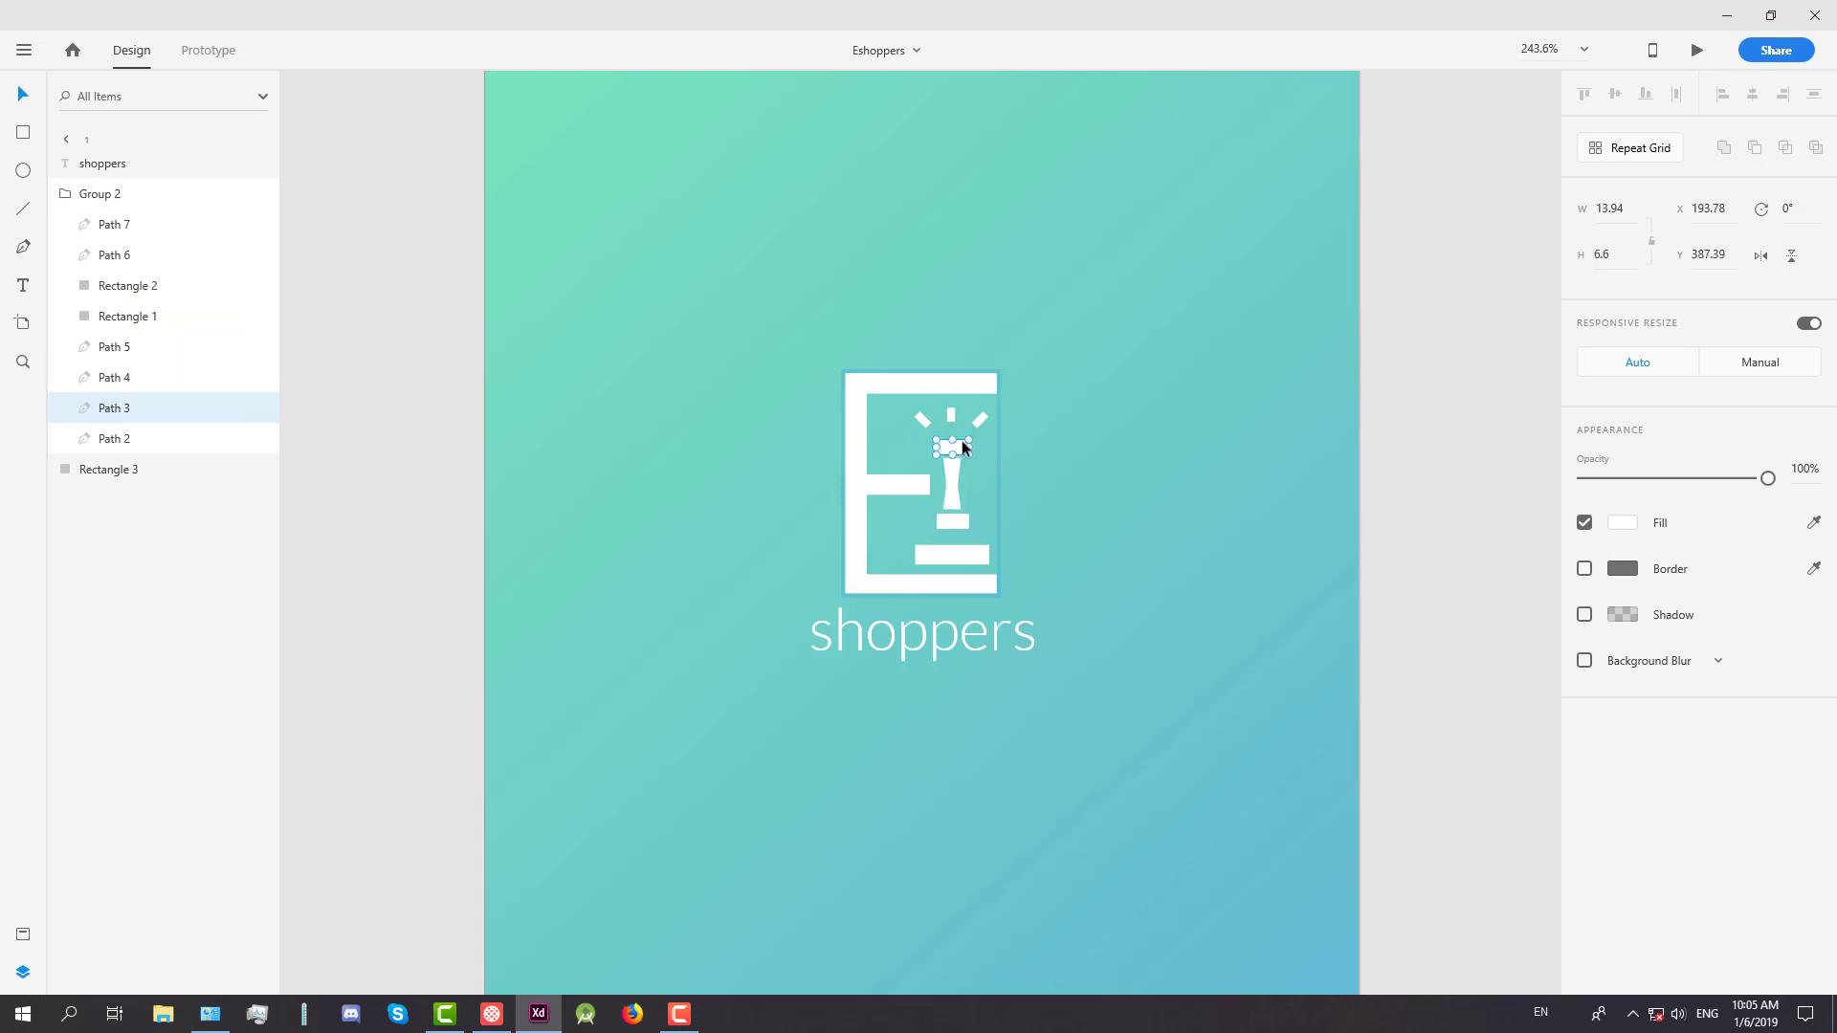
click(472, 447)
scroll(458, 524, down, 5)
drag(462, 530, 645, 562)
scroll(561, 568, down, 2)
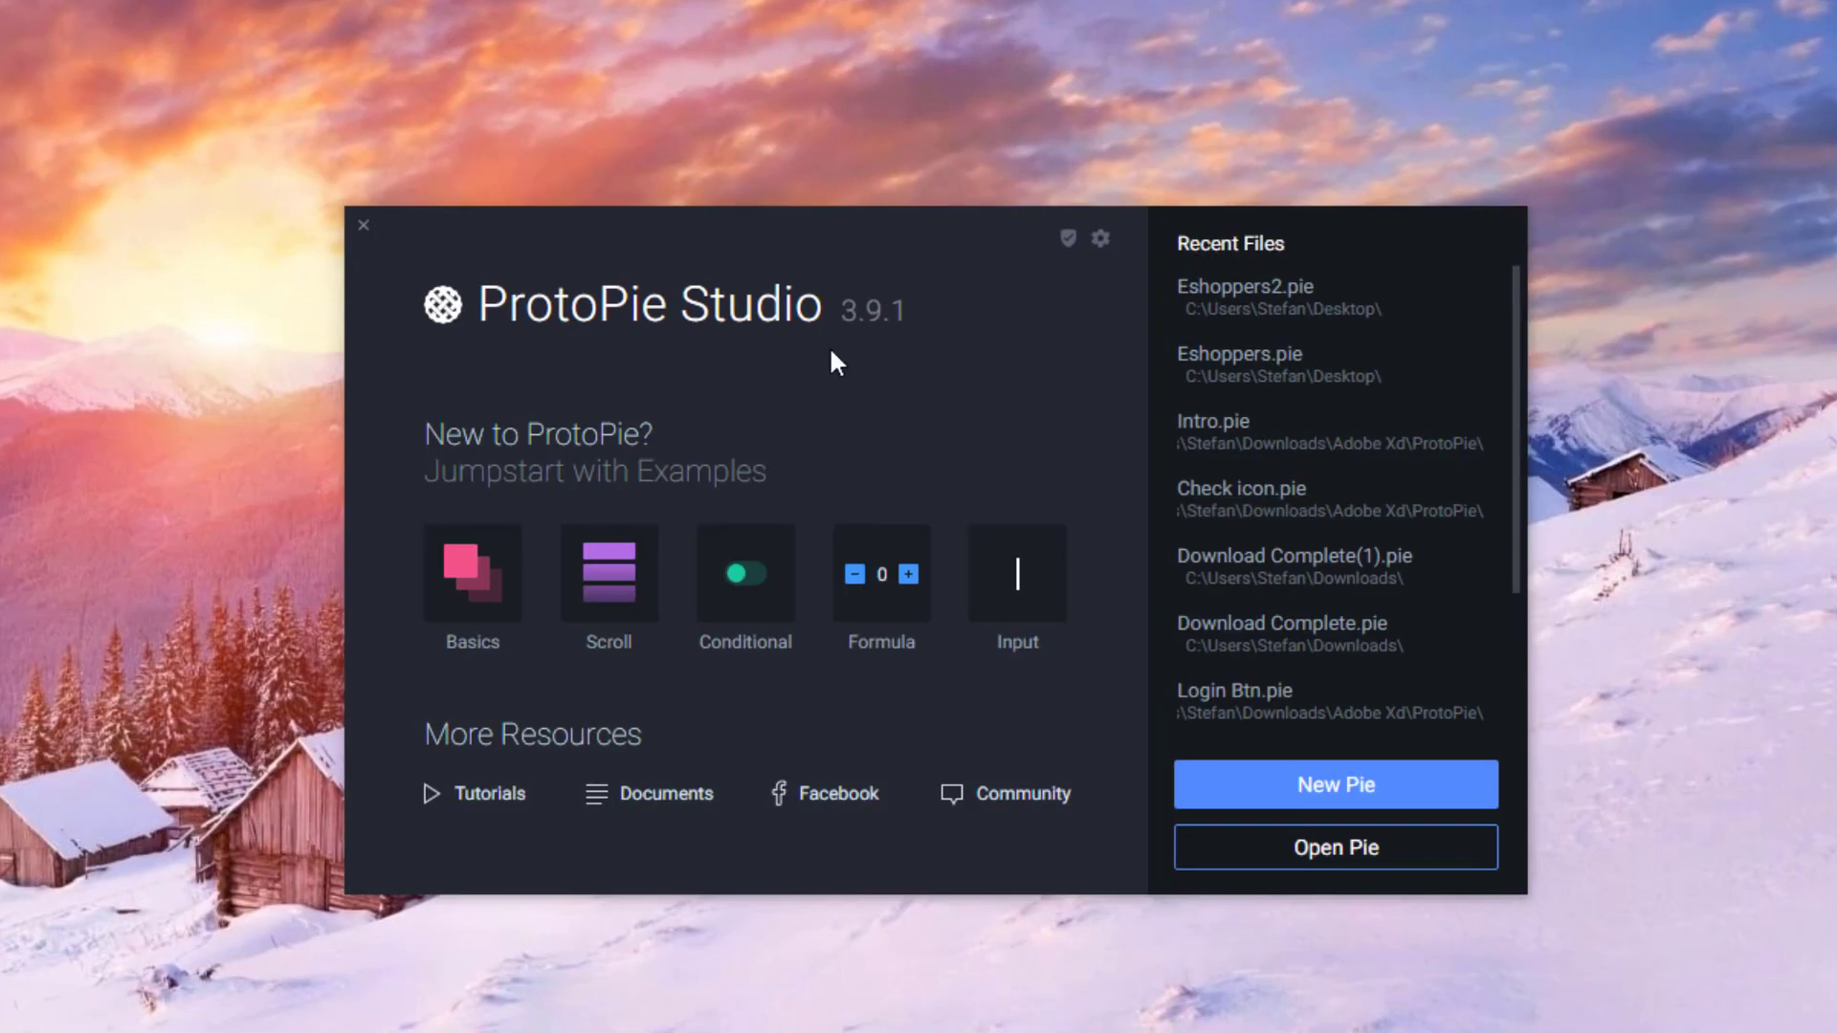
Create a new pie in ProtoPie Studio and arrange the widened editor window beside the preview window
click(1304, 777)
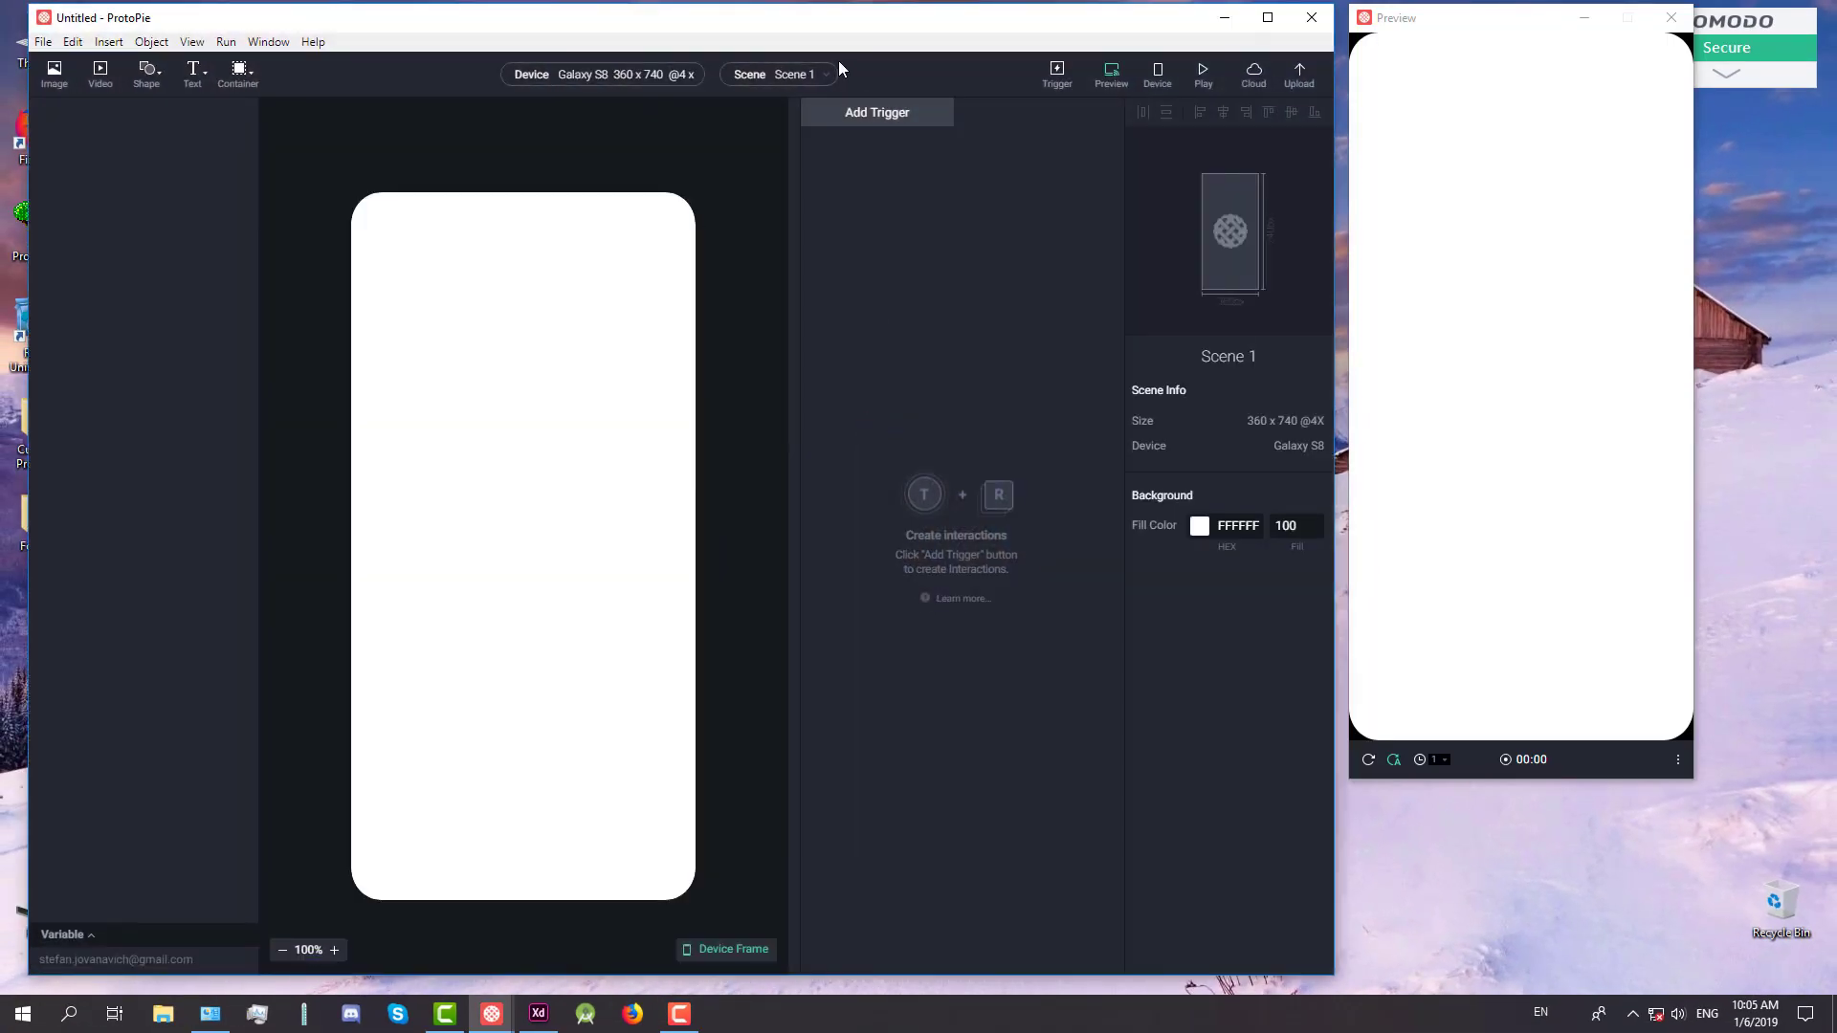
drag(818, 27, 789, 26)
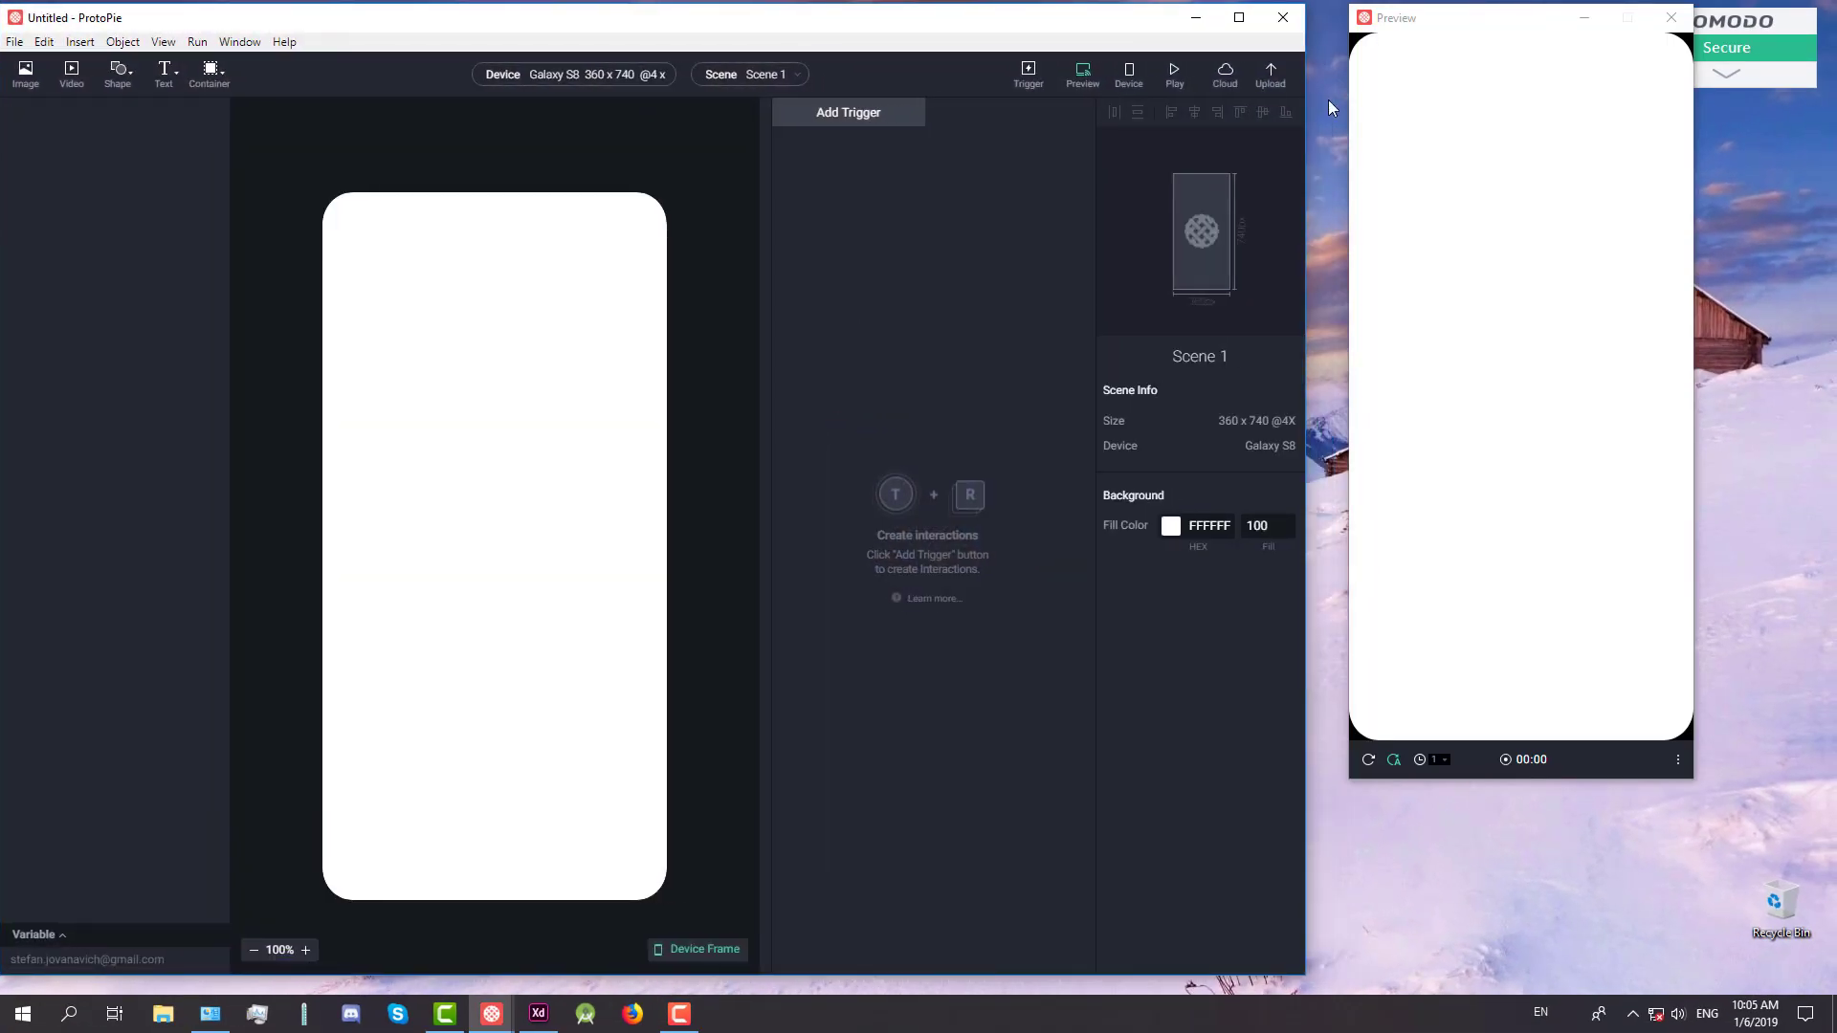
drag(1306, 116, 1344, 116)
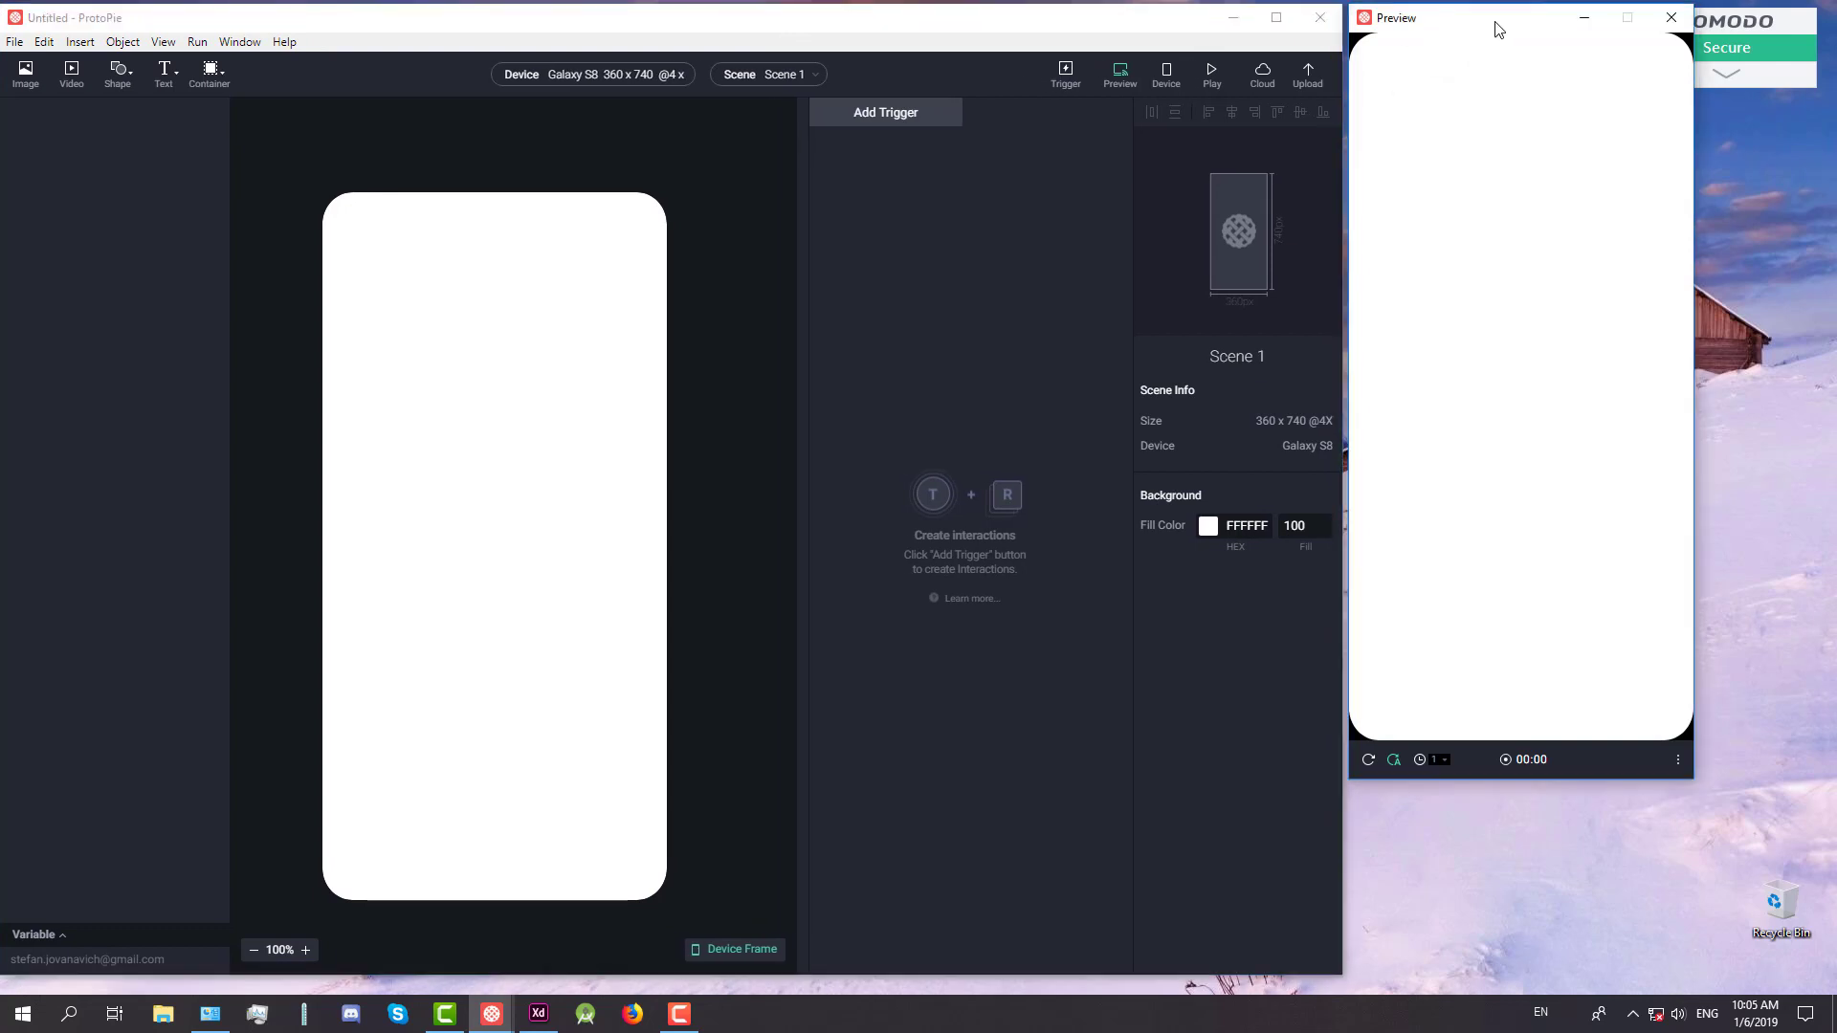
drag(1491, 32, 1622, 32)
drag(1344, 239, 1476, 236)
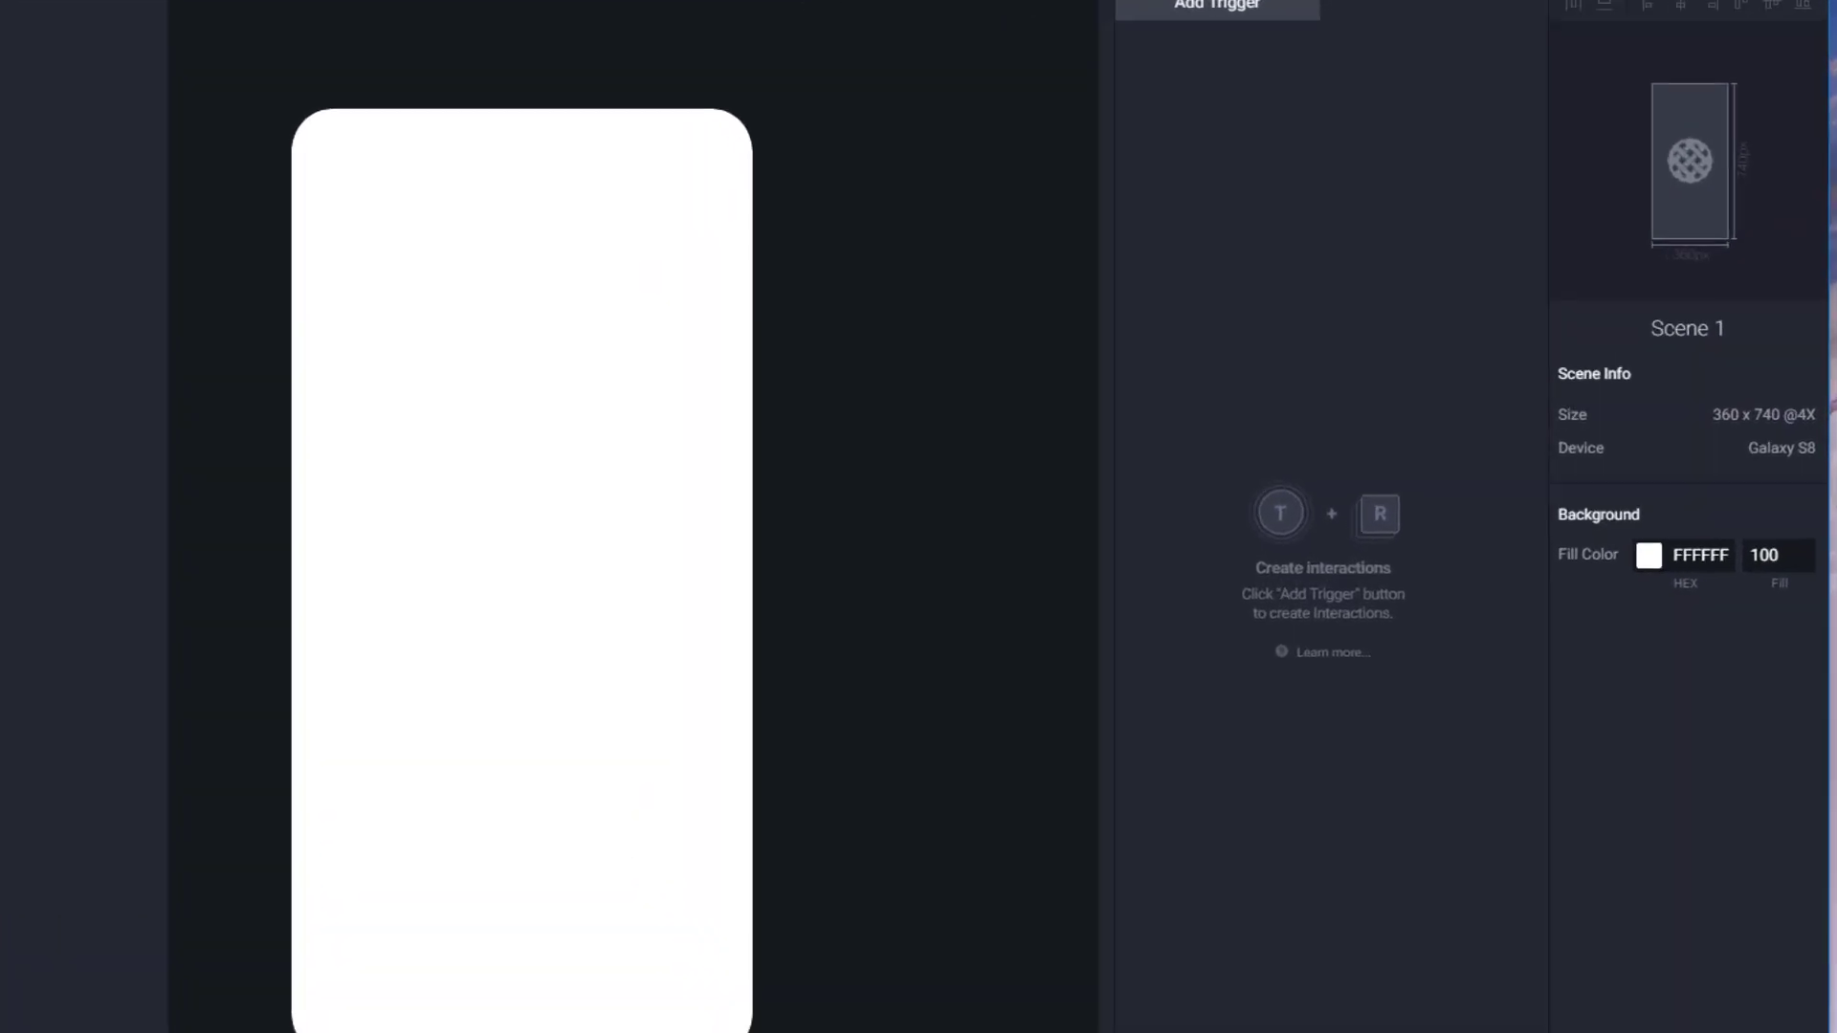
click(655, 74)
click(762, 361)
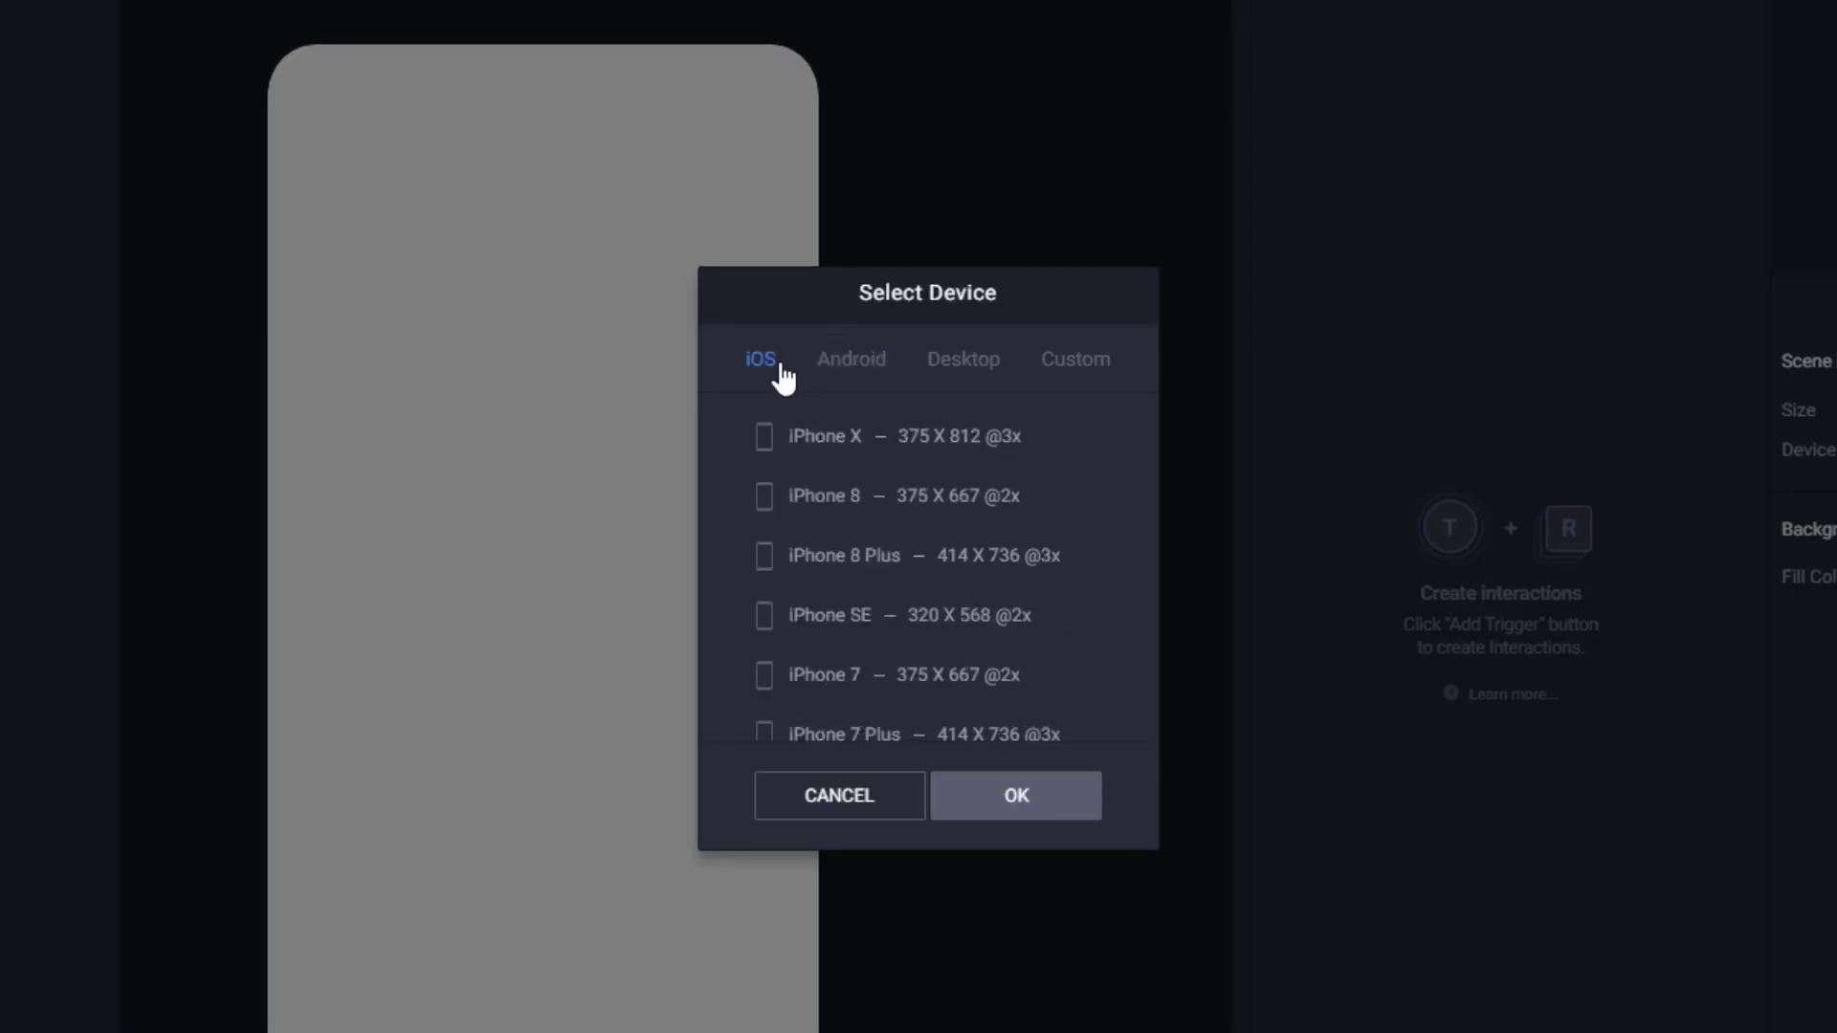
click(792, 461)
click(1022, 821)
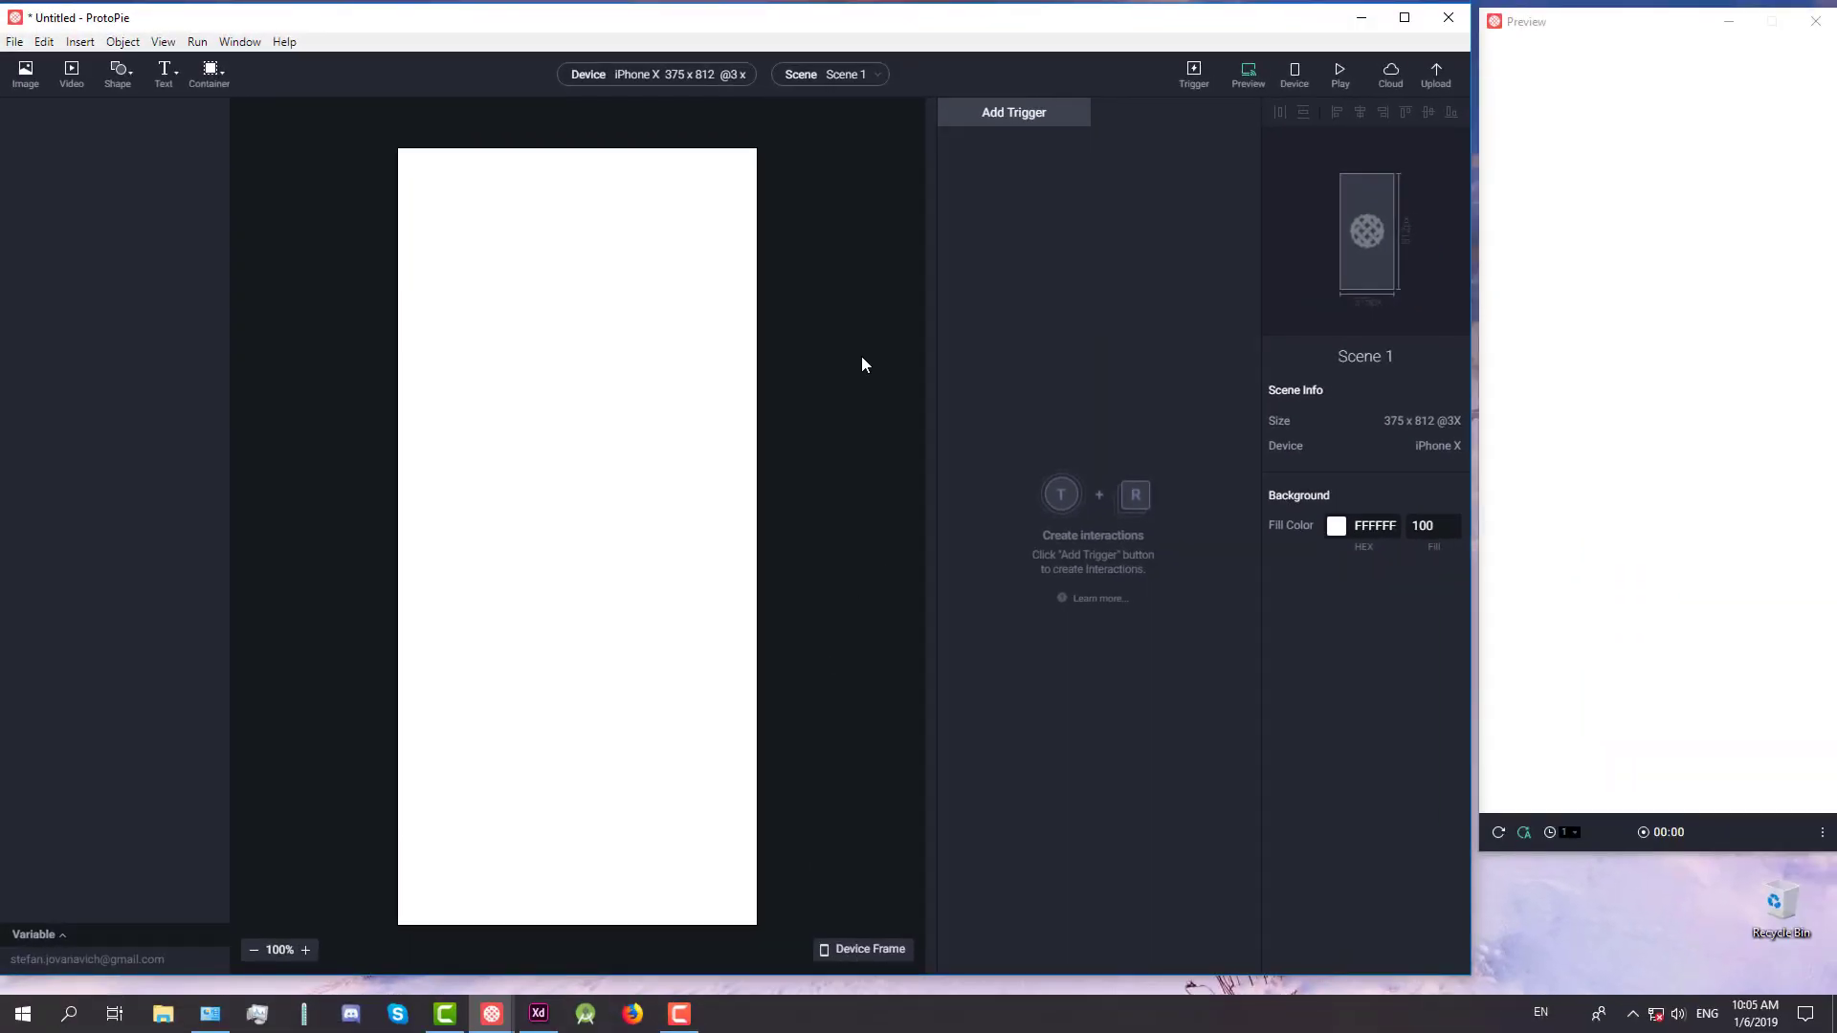
click(14, 42)
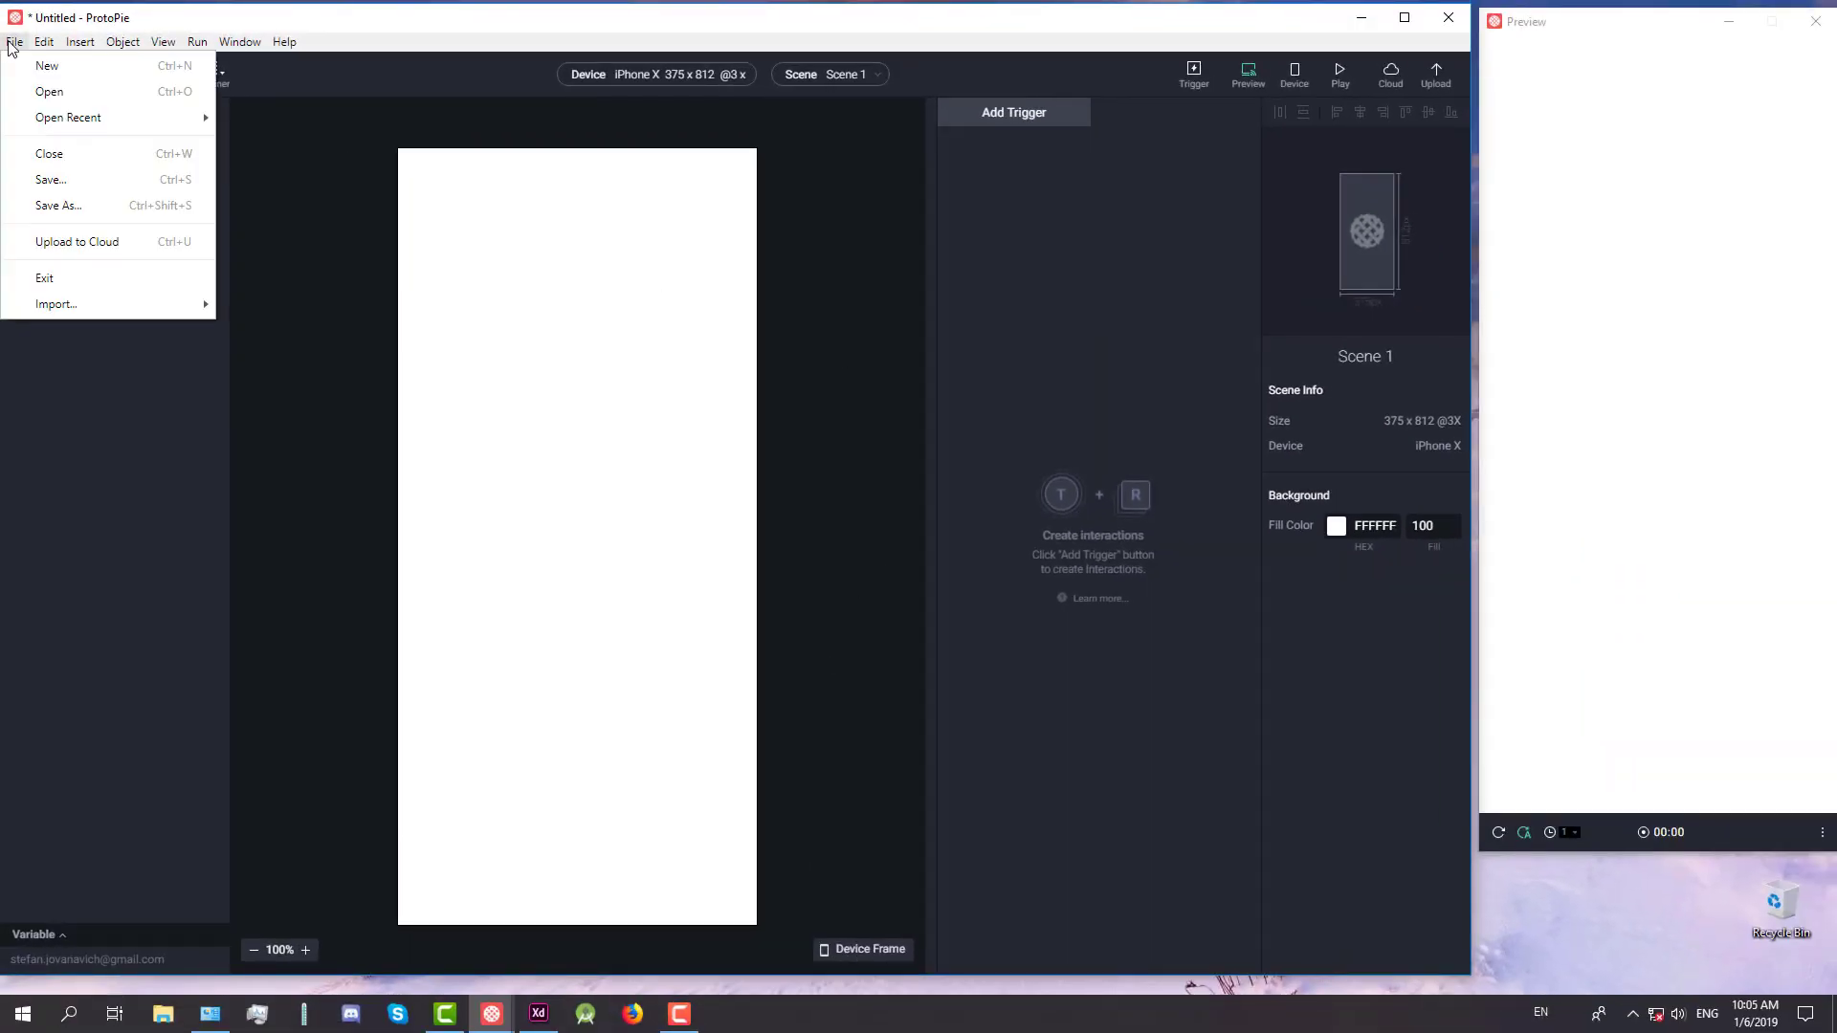
mouse_move(144, 303)
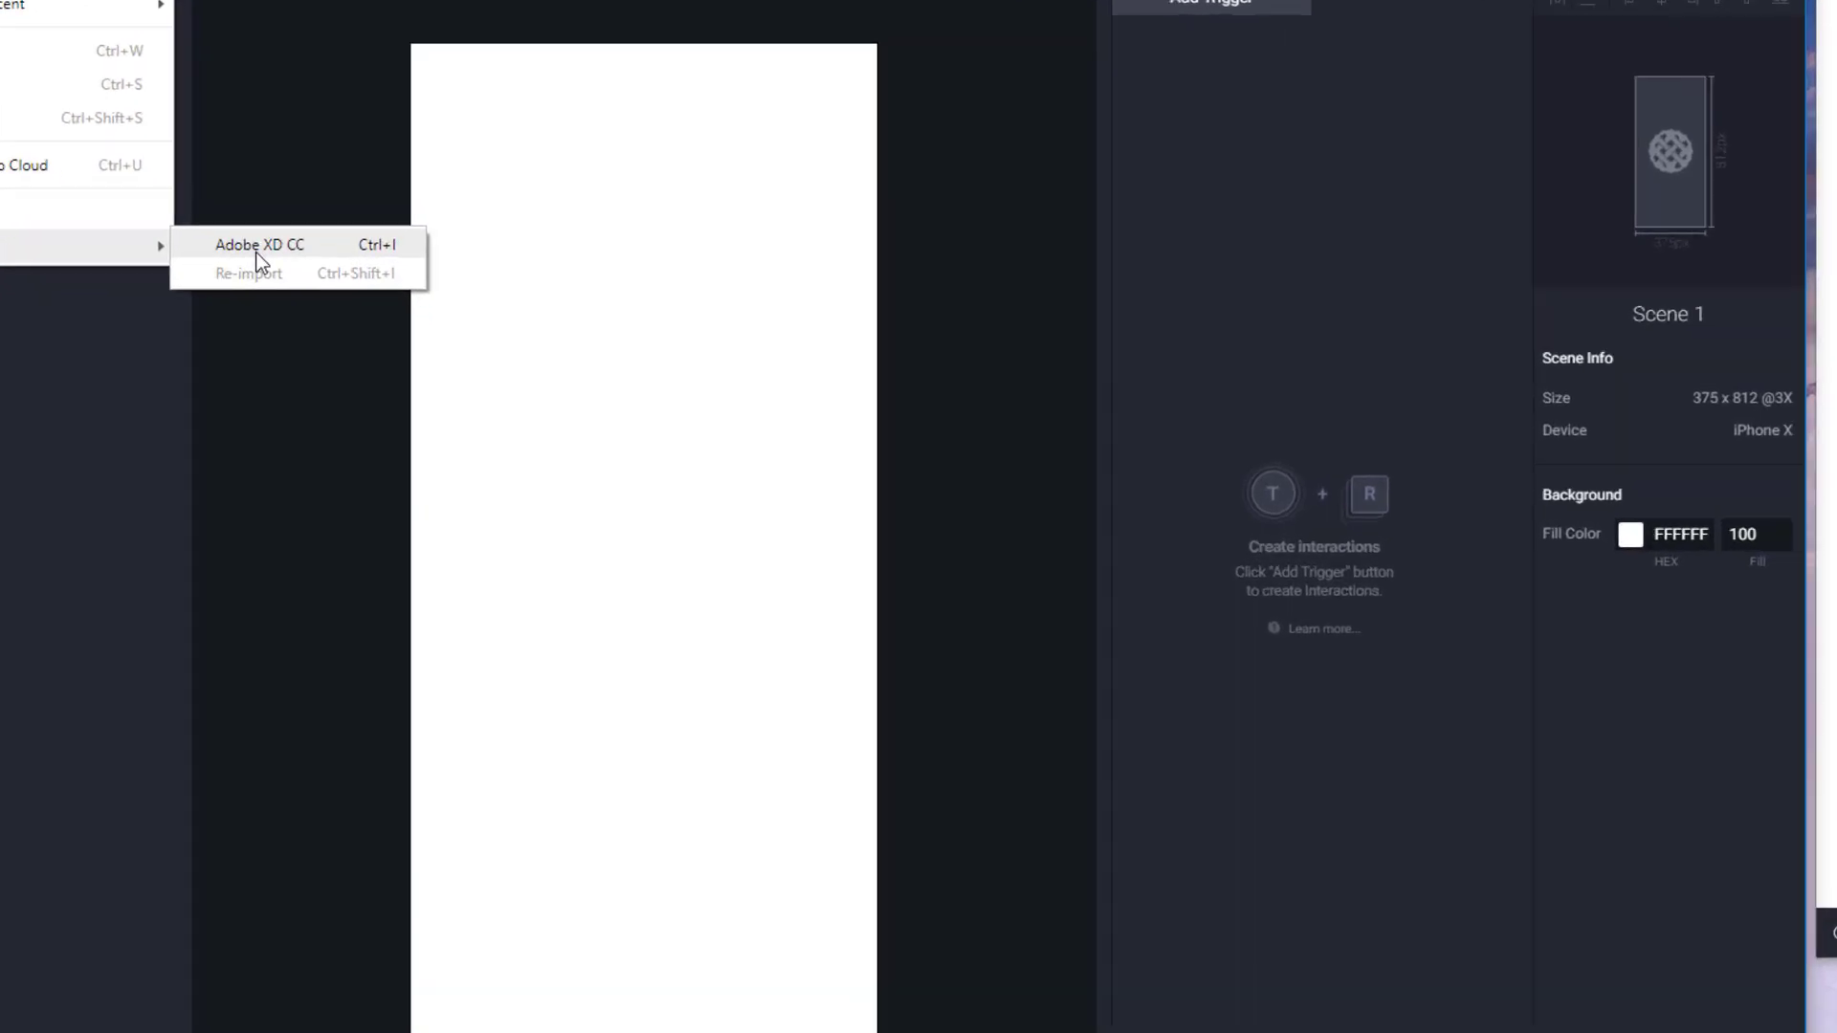
click(278, 309)
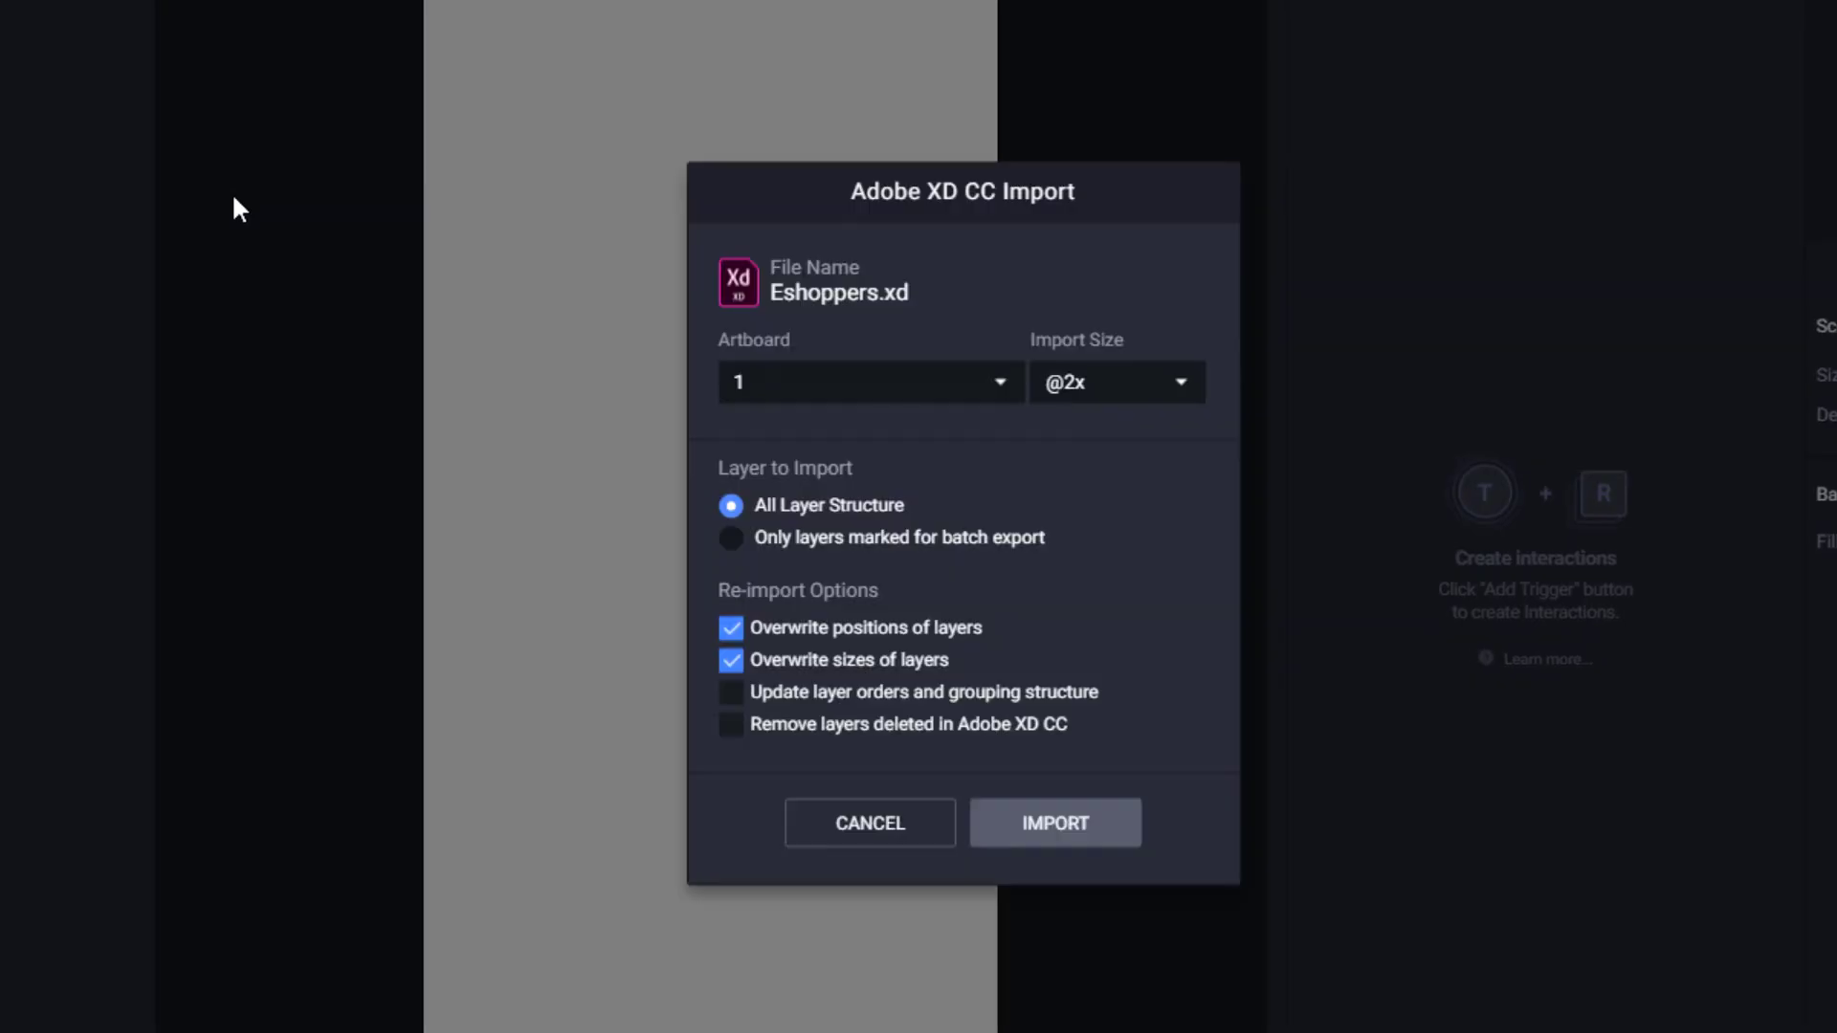
click(915, 382)
click(915, 382)
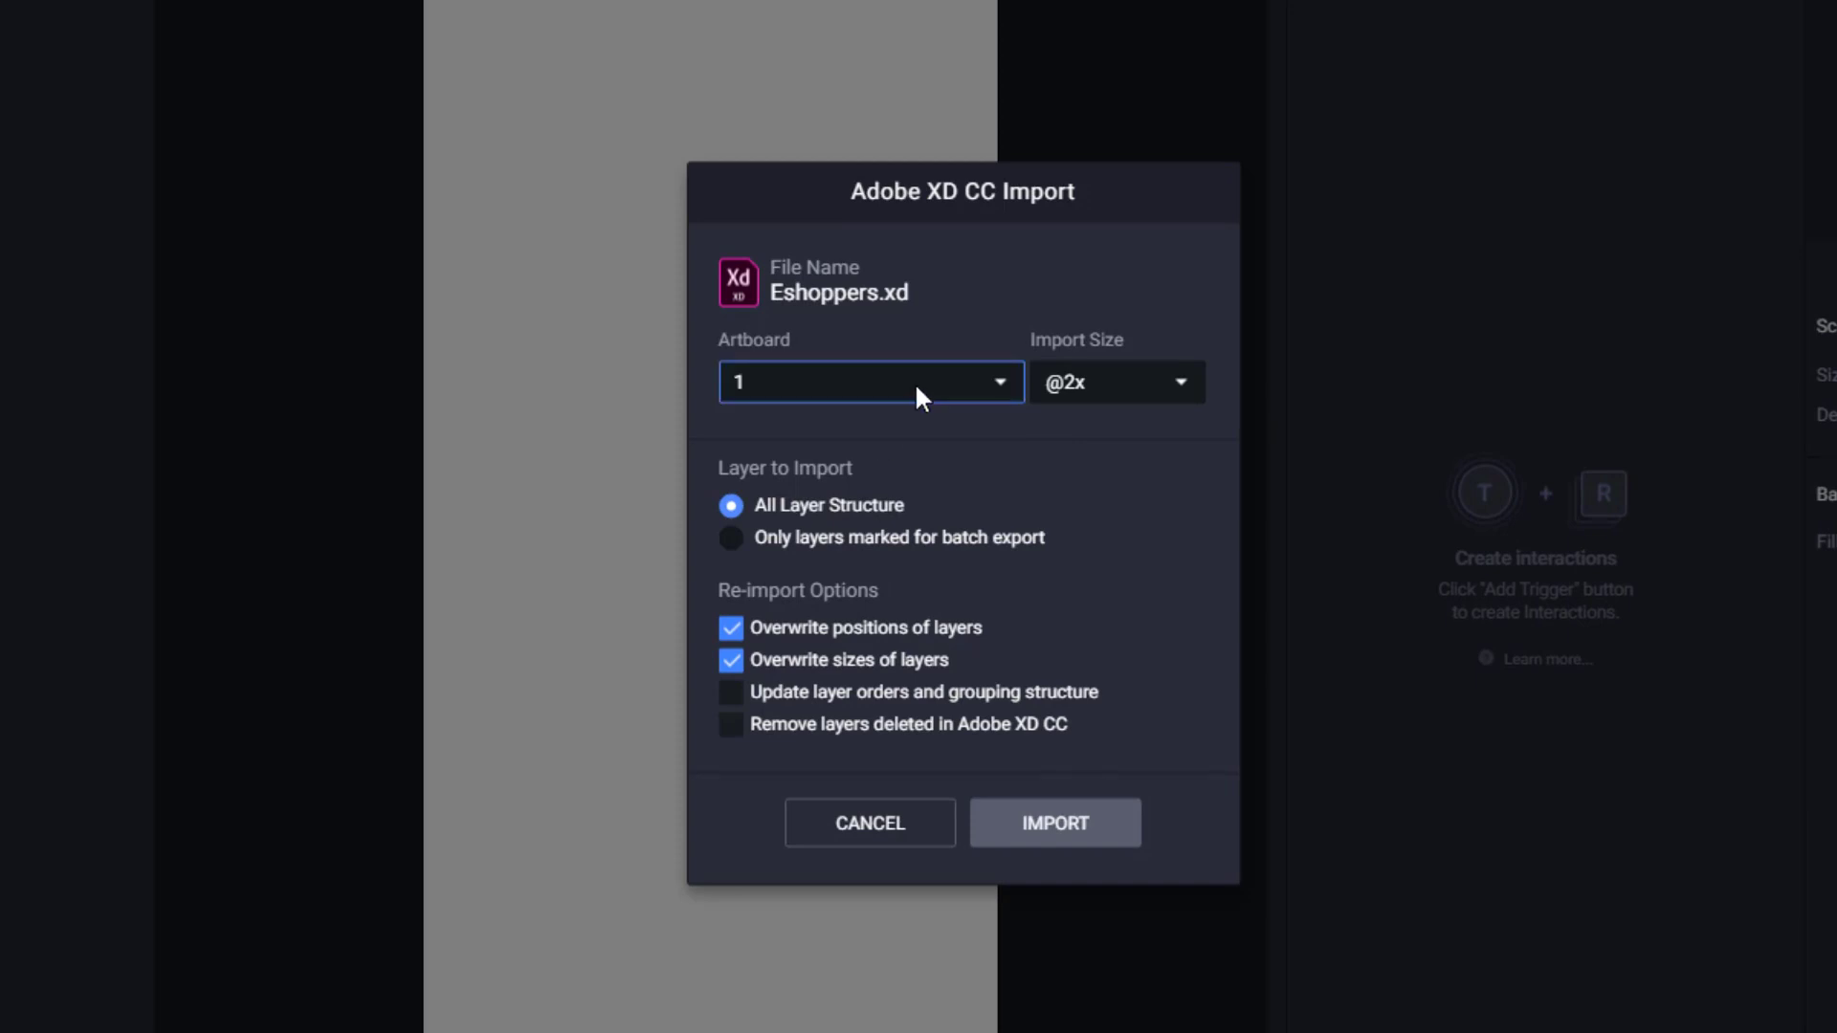
click(1145, 382)
click(1098, 463)
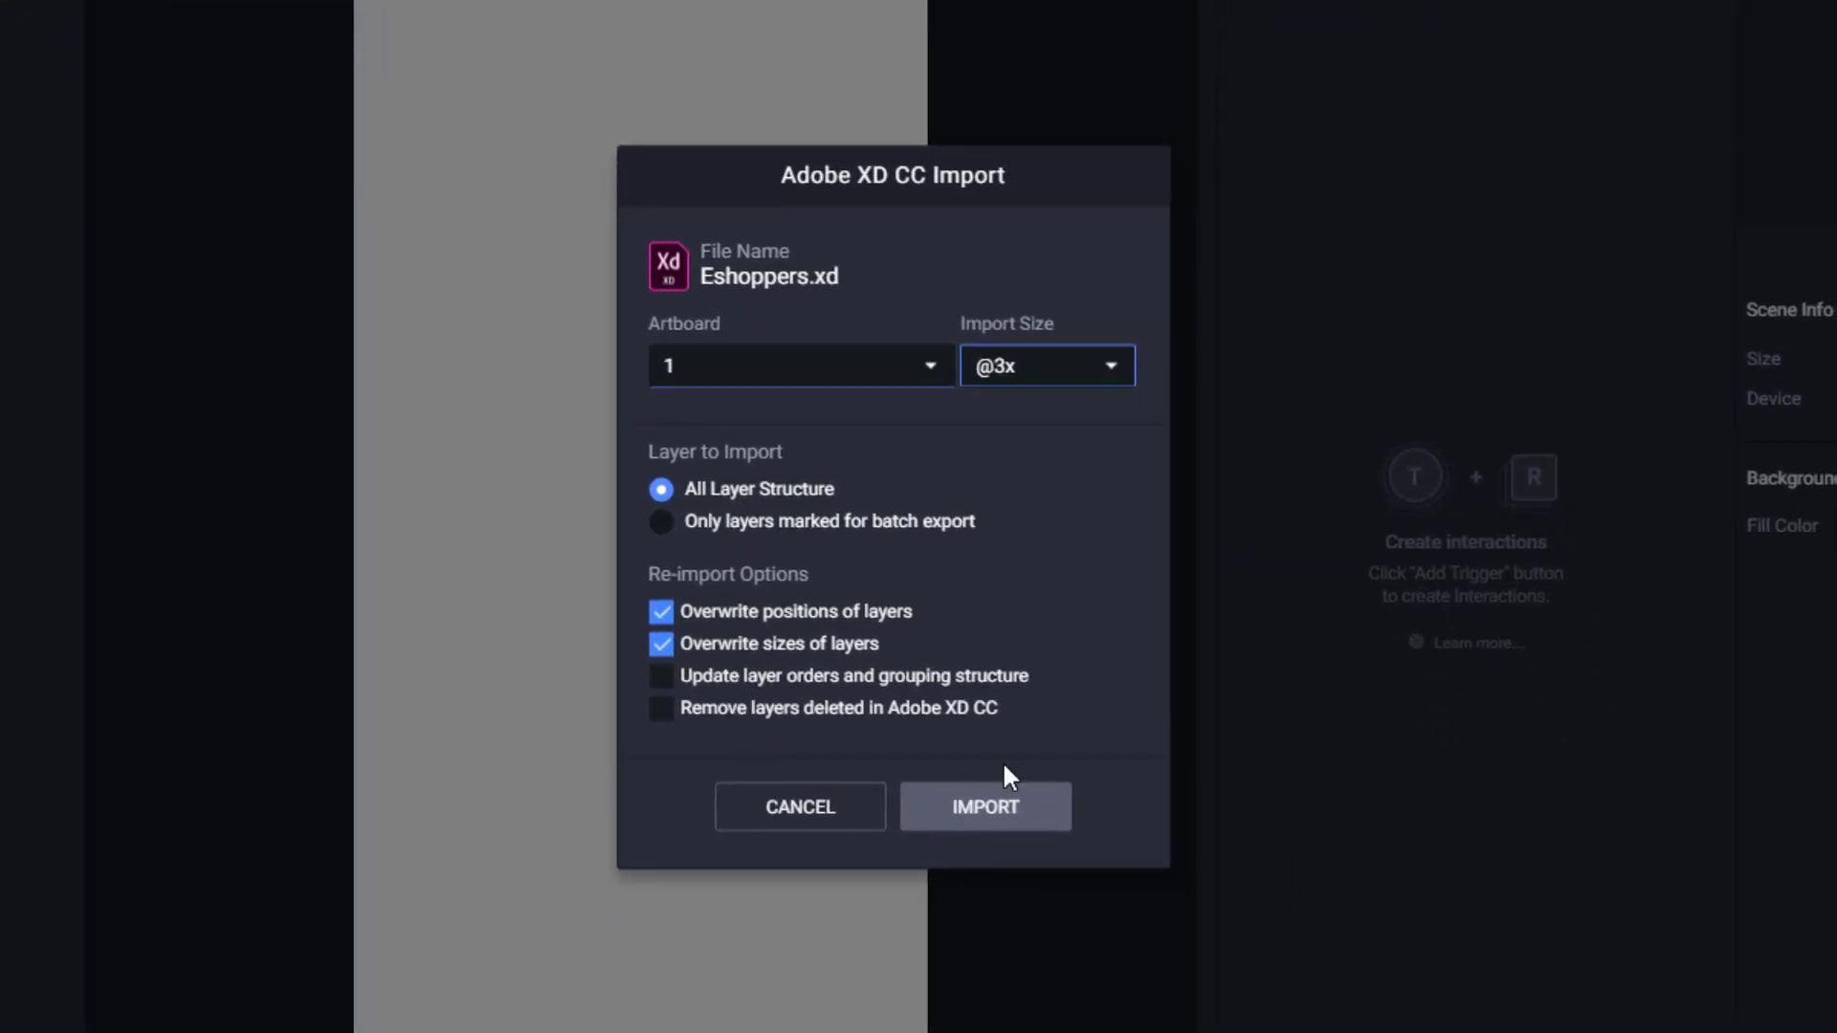
click(1056, 747)
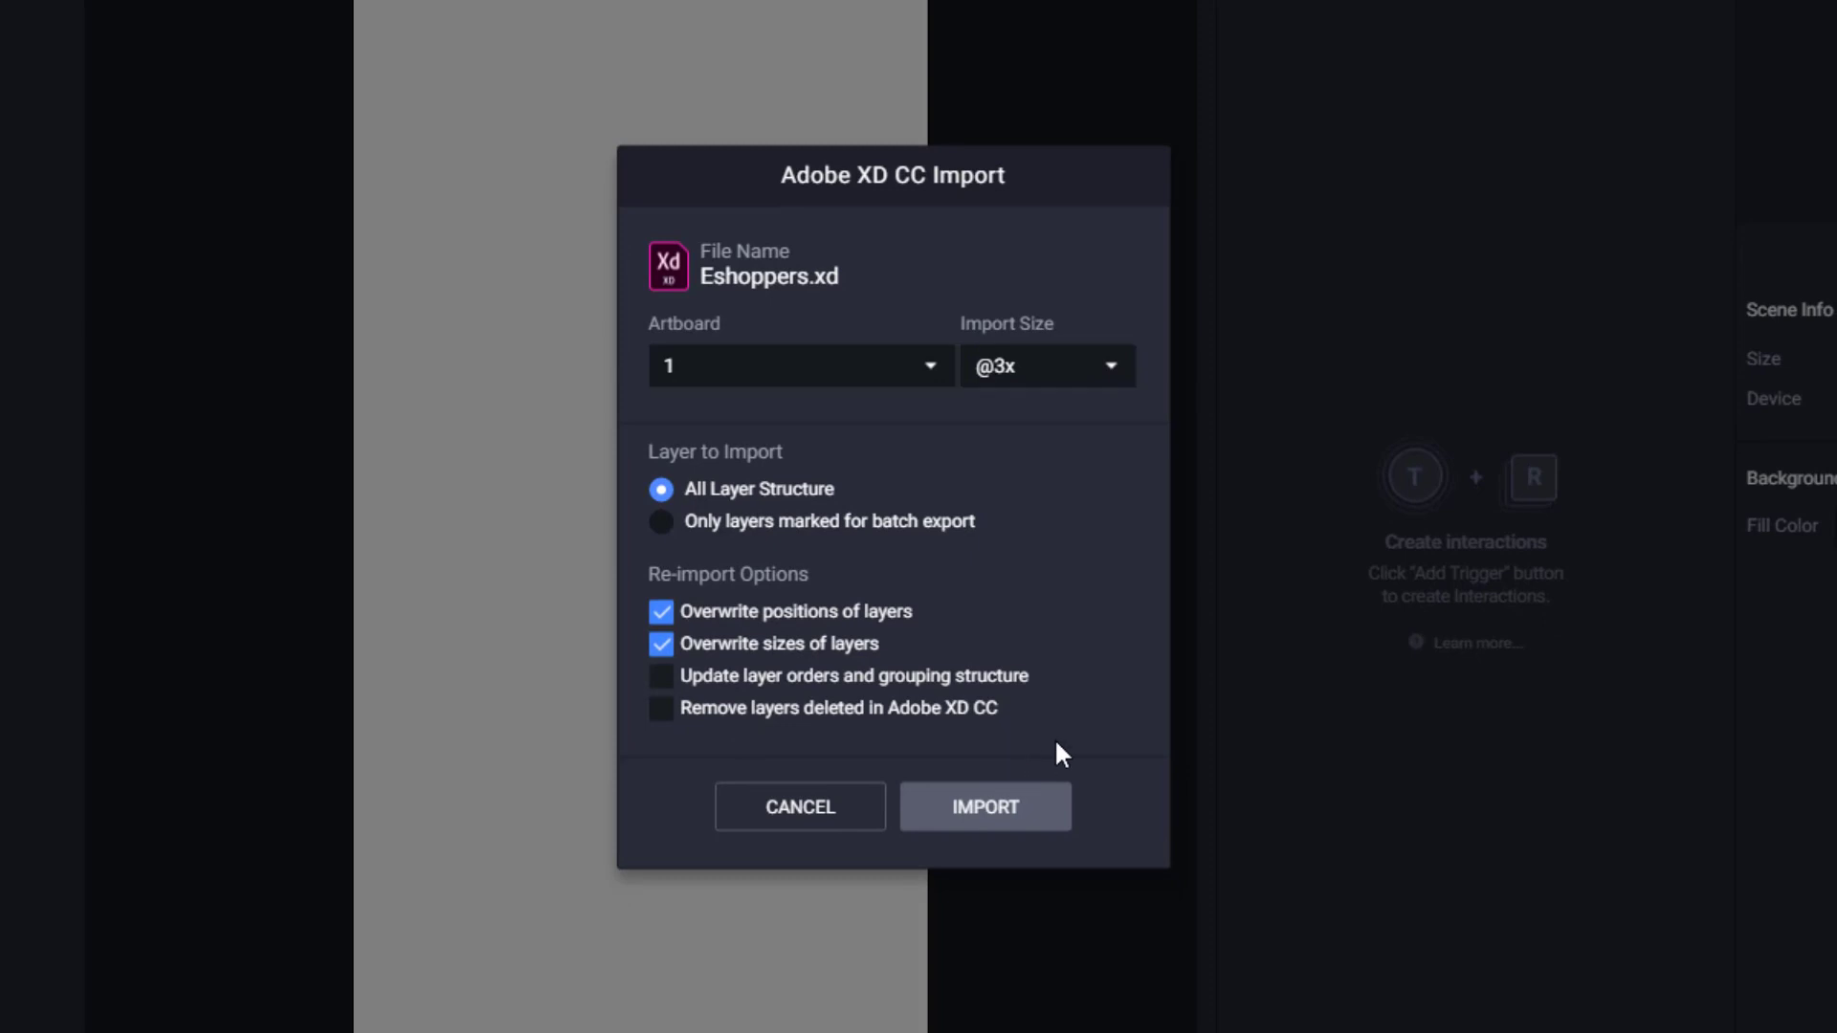
click(1020, 809)
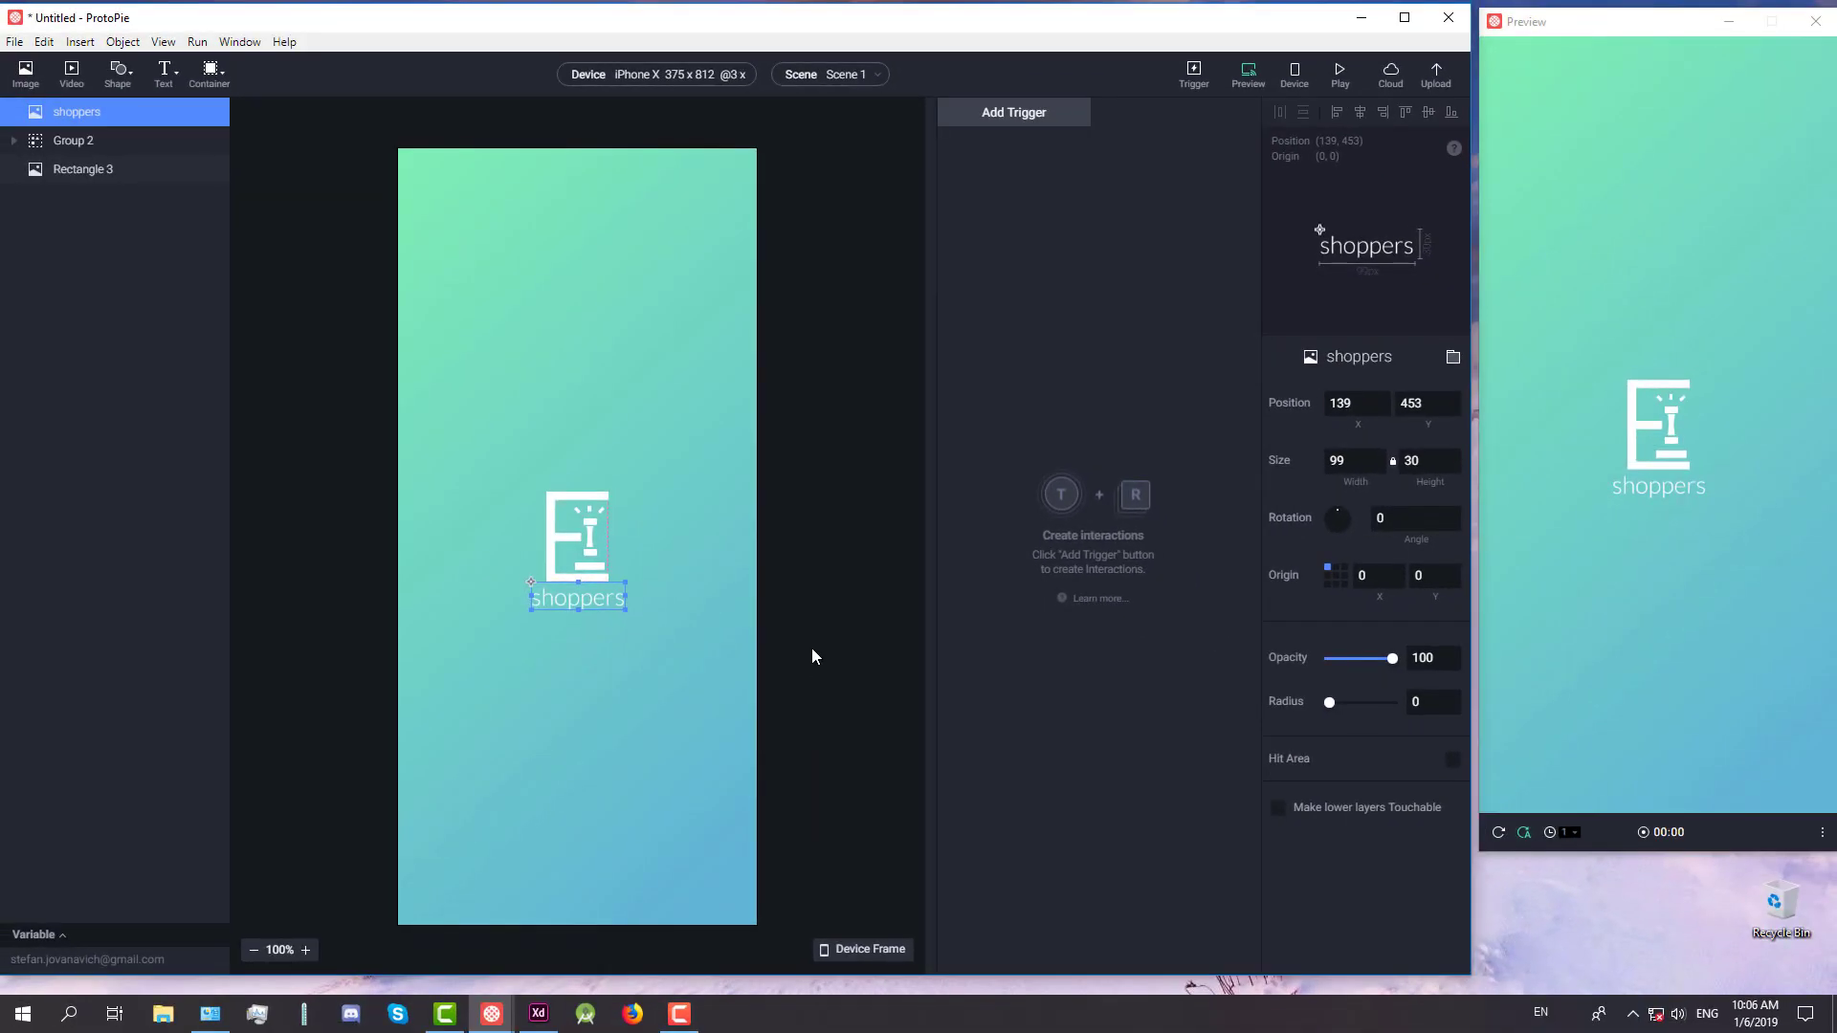
Ungroup the imported logo group, Group 2, into its individual layers
click(811, 647)
click(577, 569)
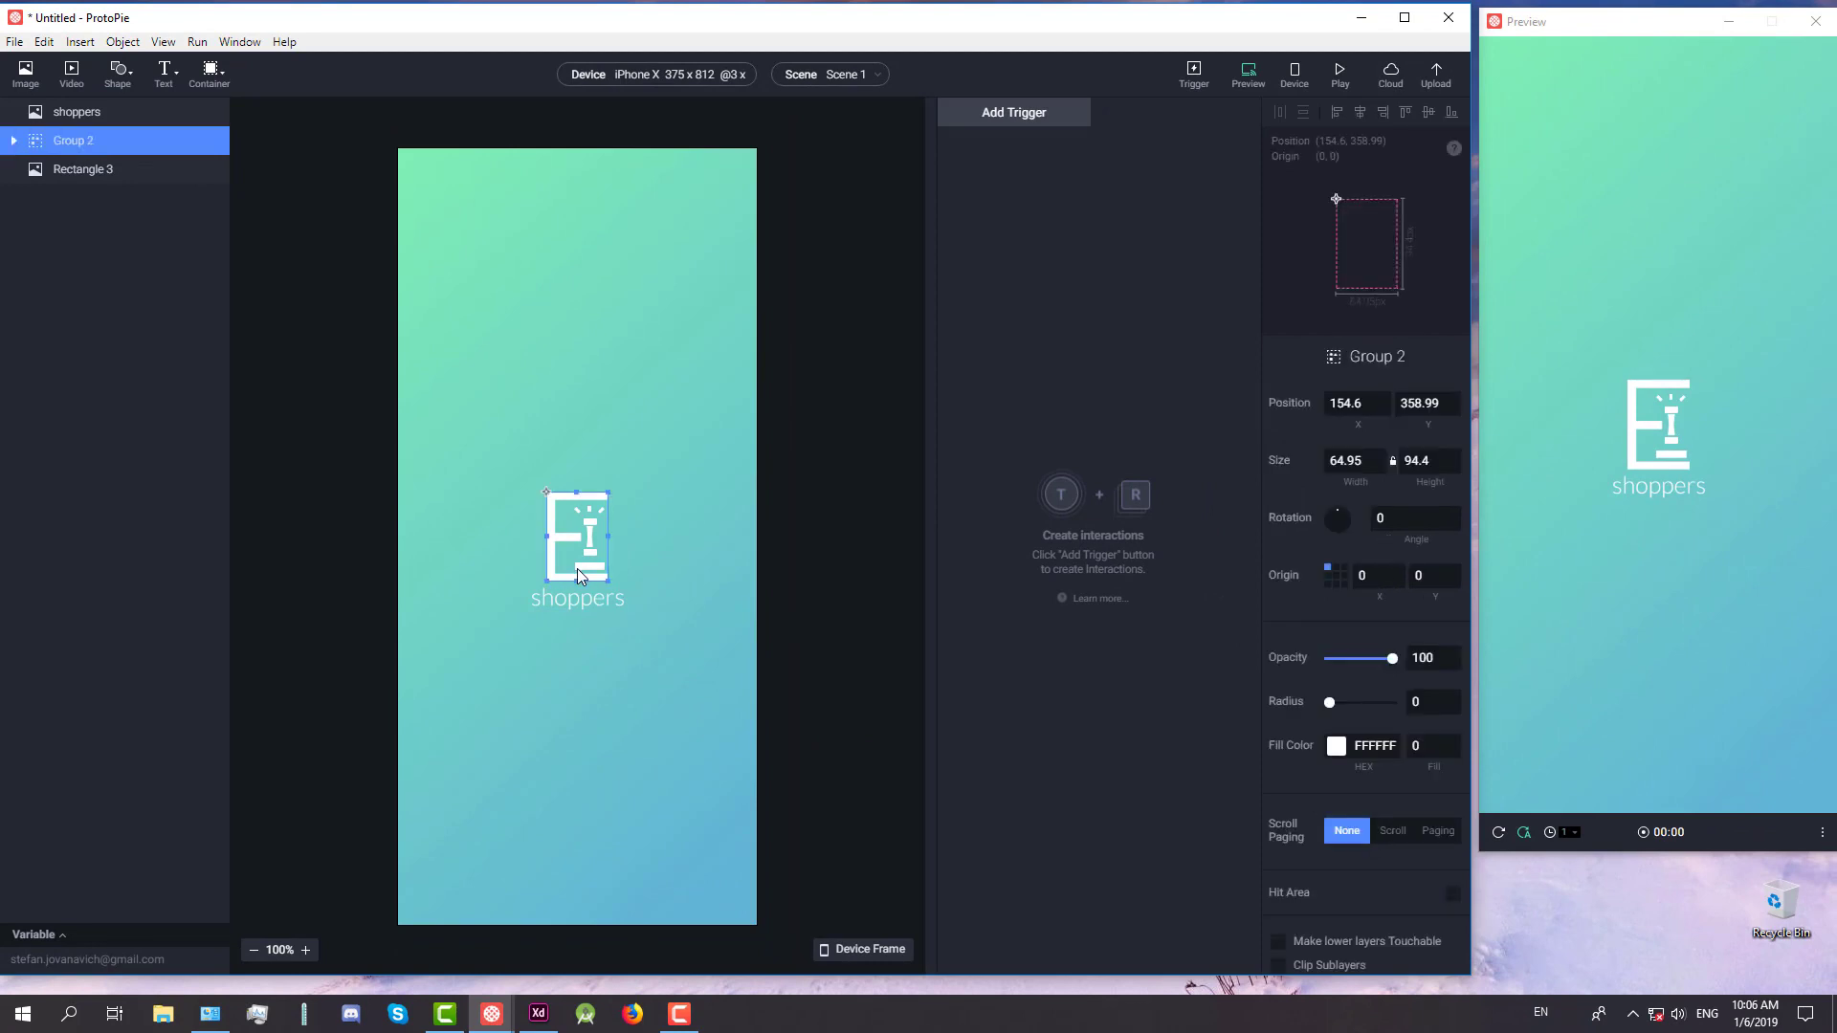
key(ctrl+shift+g)
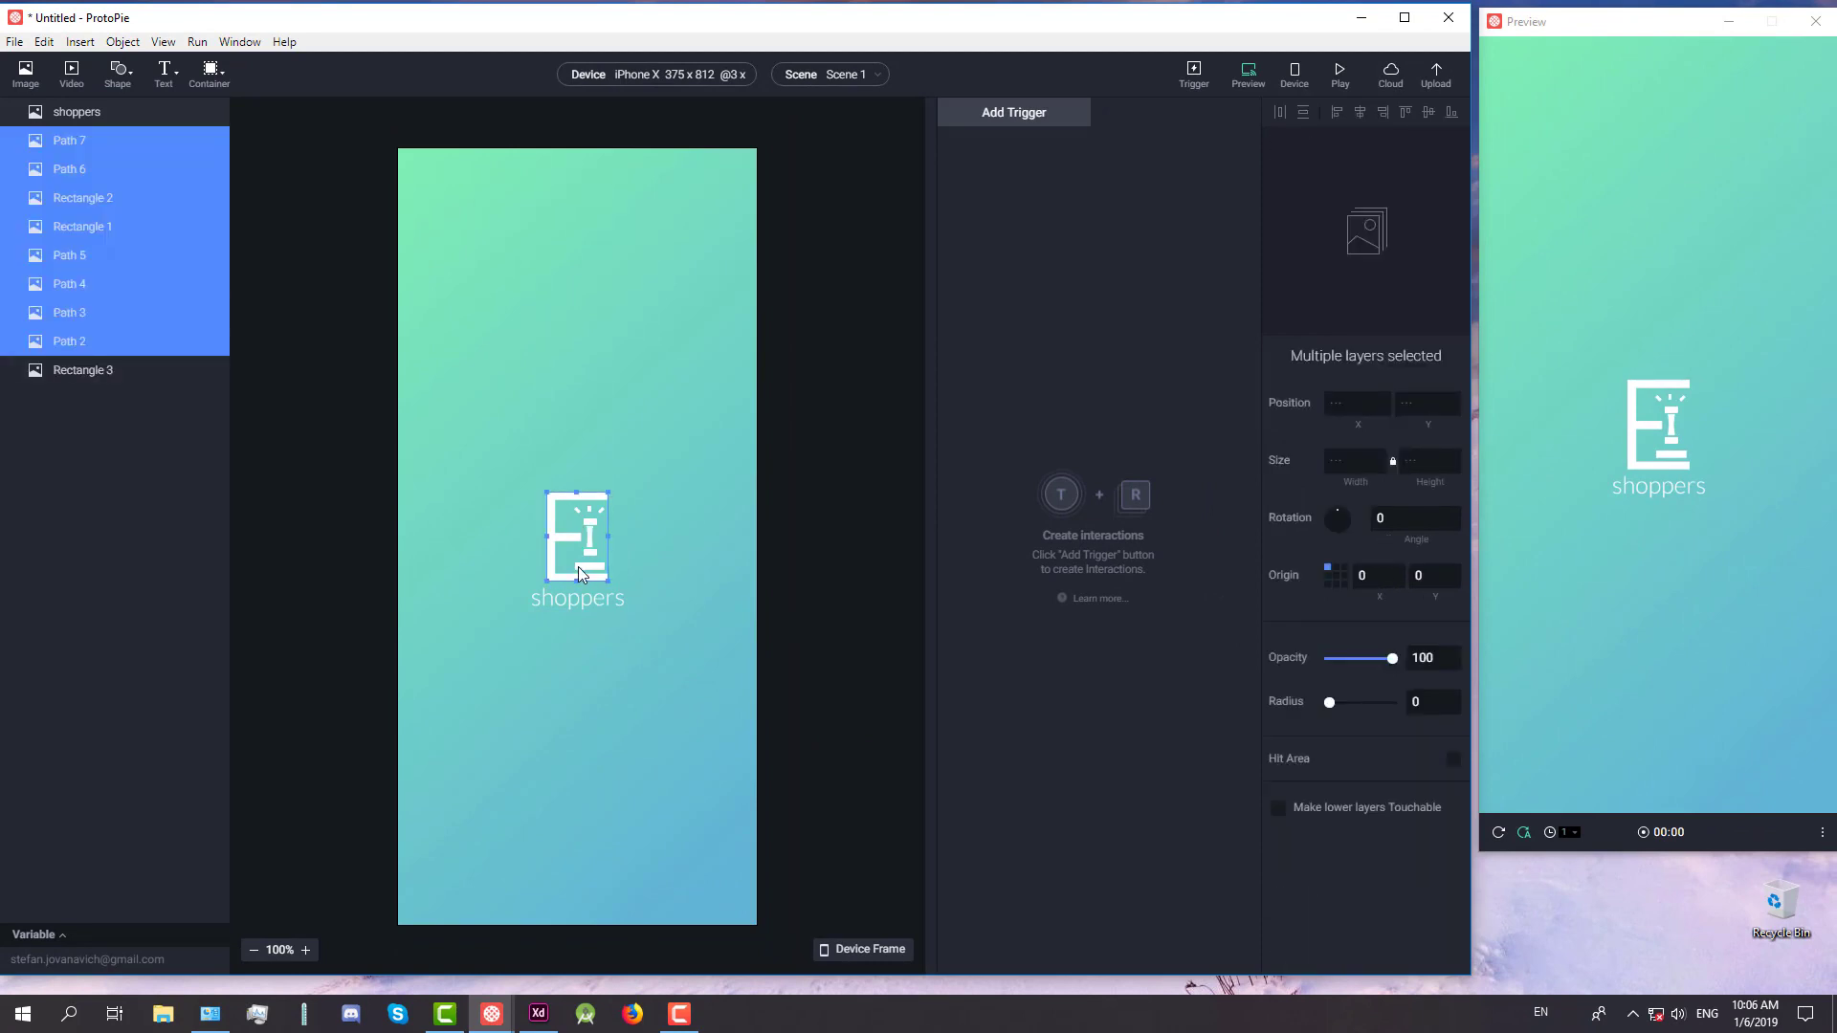
click(362, 499)
Rename the layer of the logo's large E shape, Path 2, as E
scroll(560, 572, up, 5)
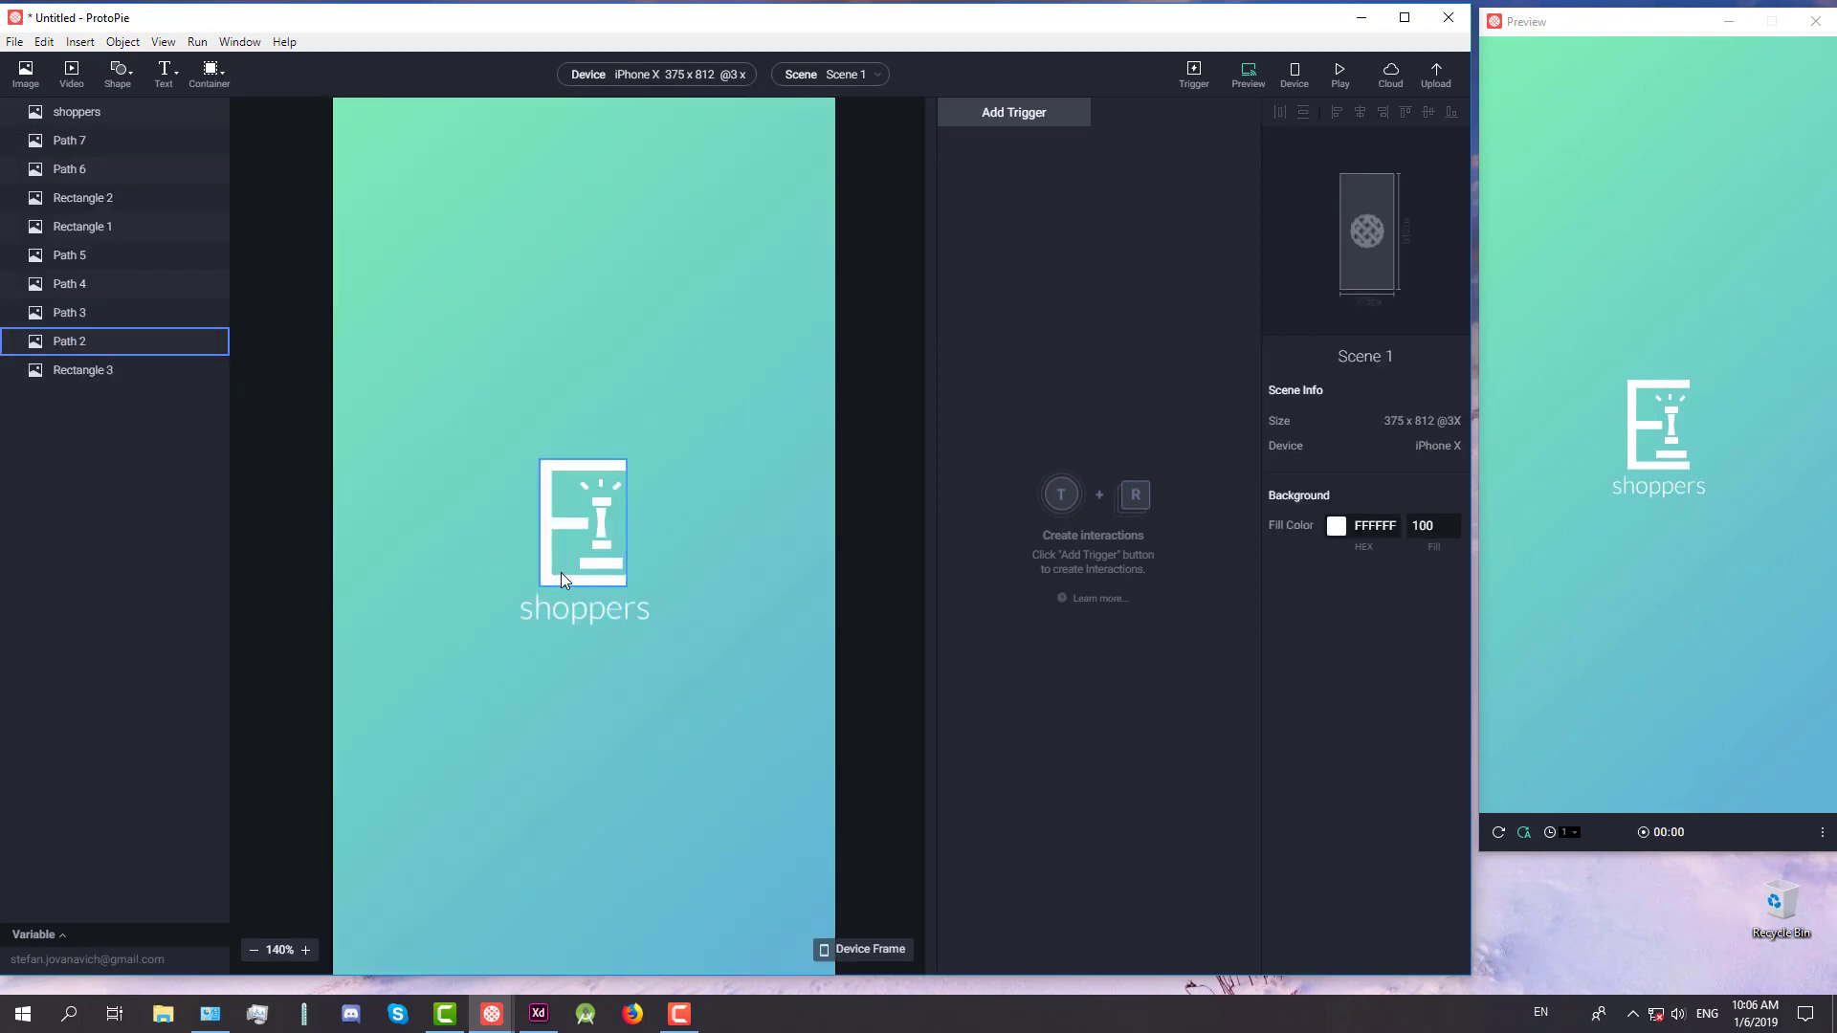
click(565, 630)
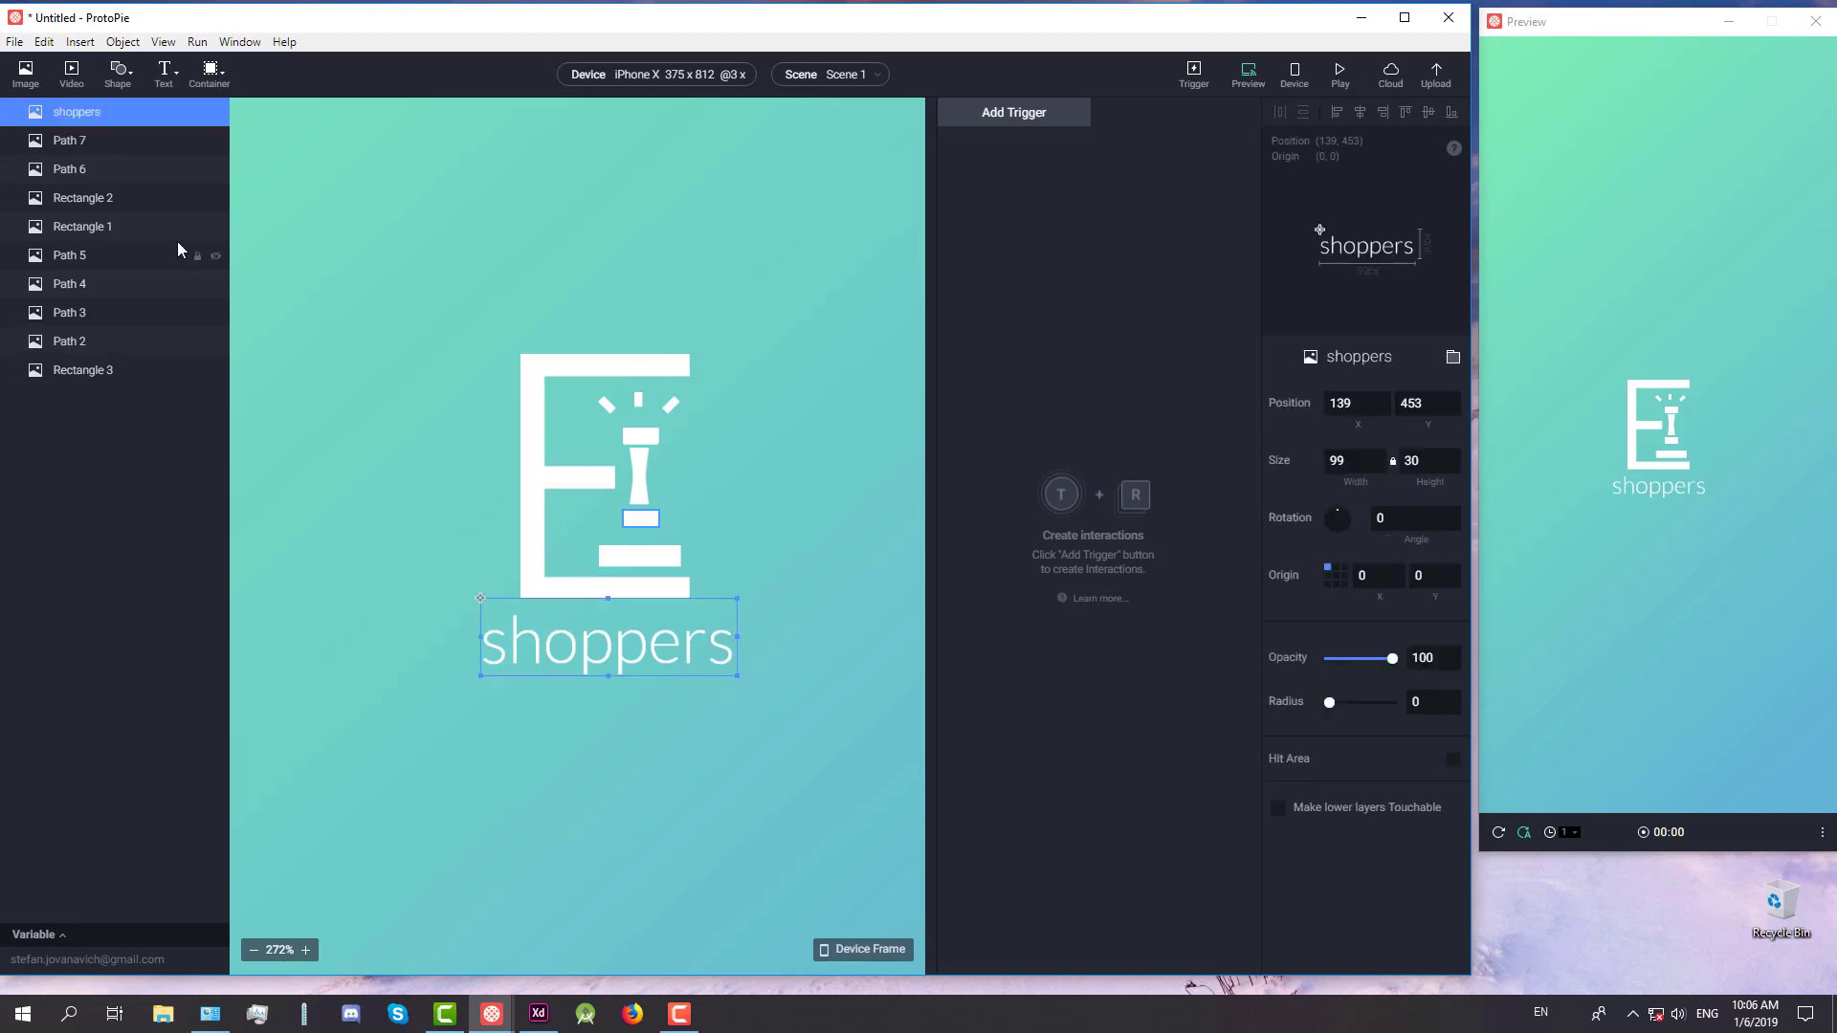
click(532, 572)
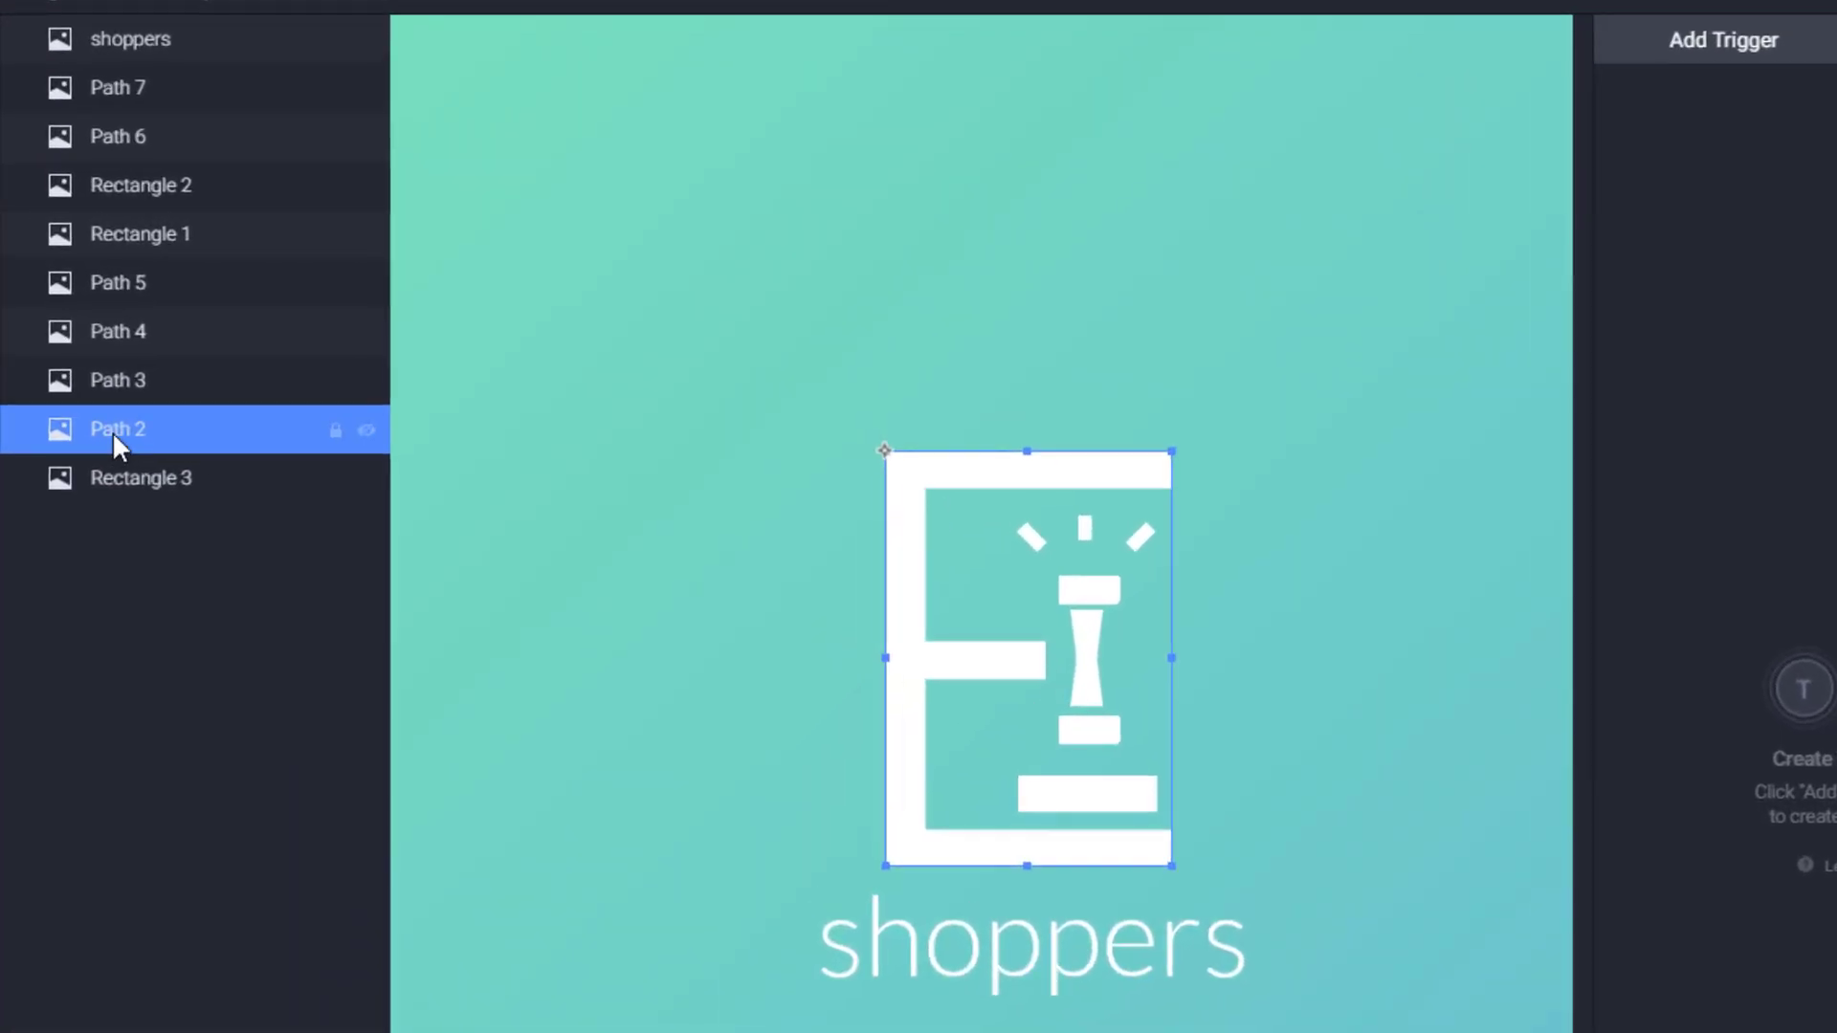
double_click(92, 393)
text(E)
key(Return)
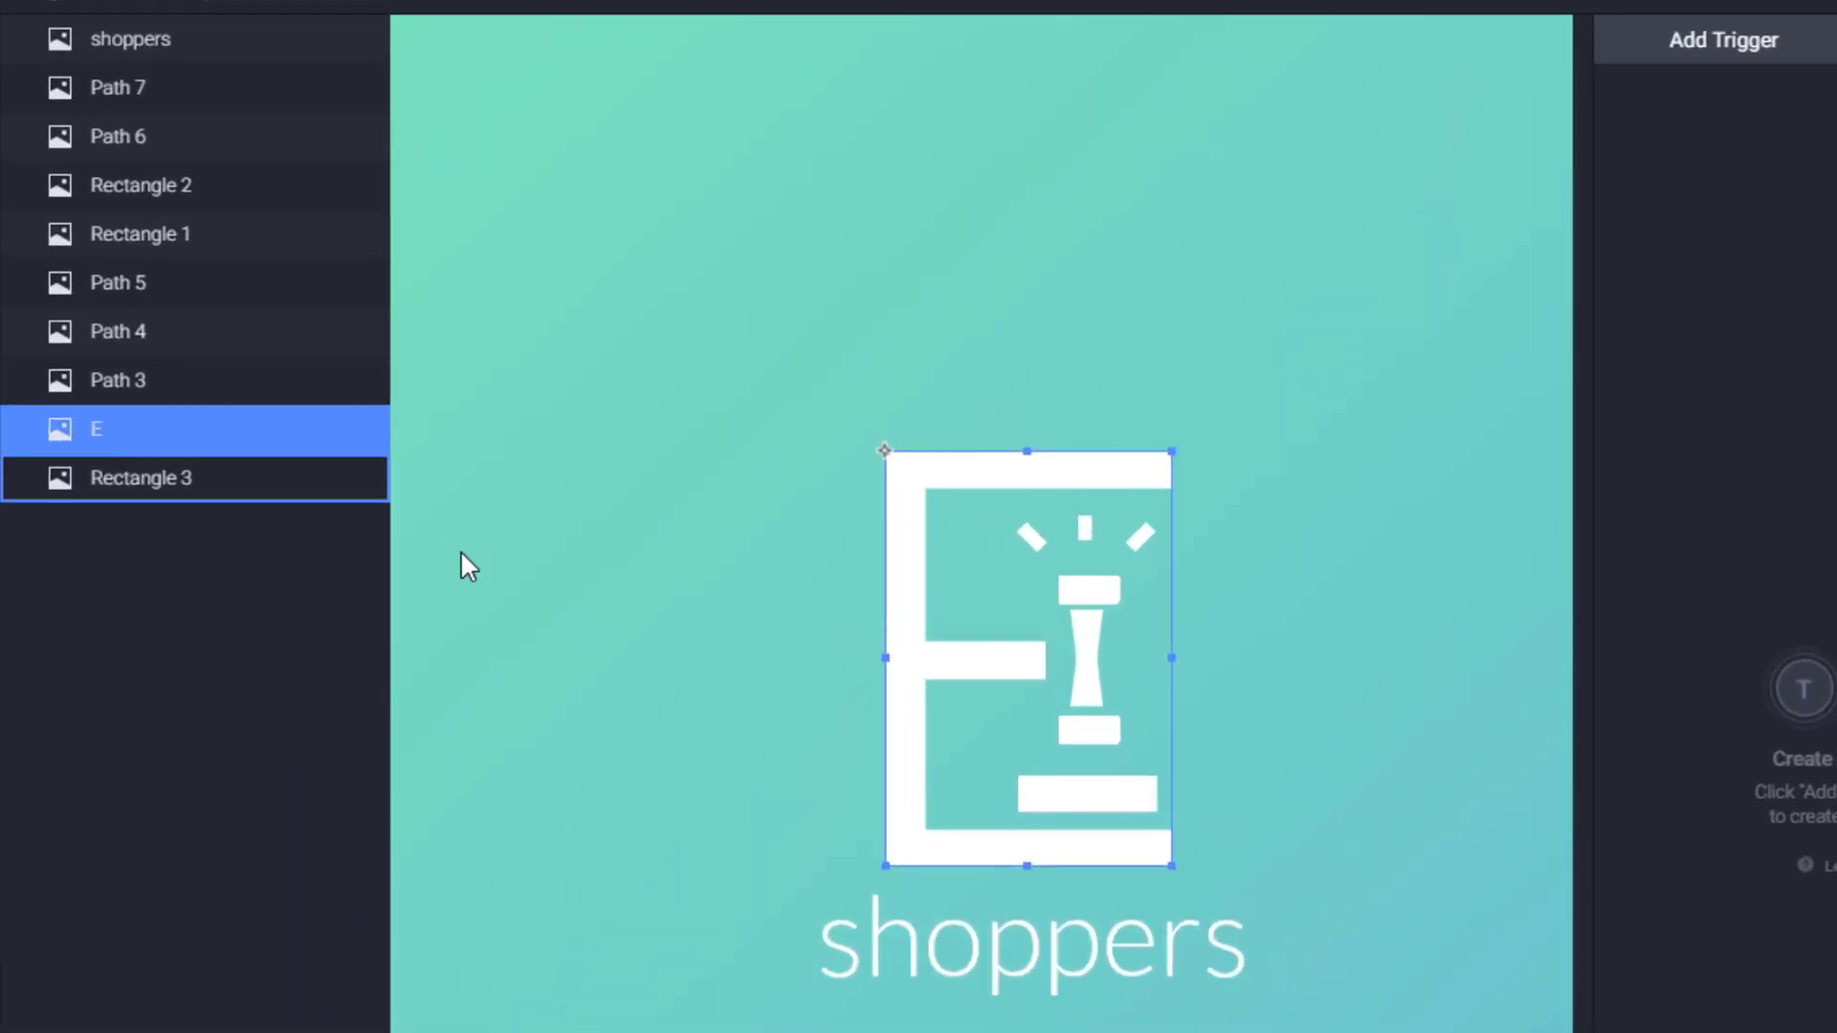
click(461, 550)
Group the three pieces of the upright column inside the E, Path 3, Path 4 and Path 5
click(1089, 801)
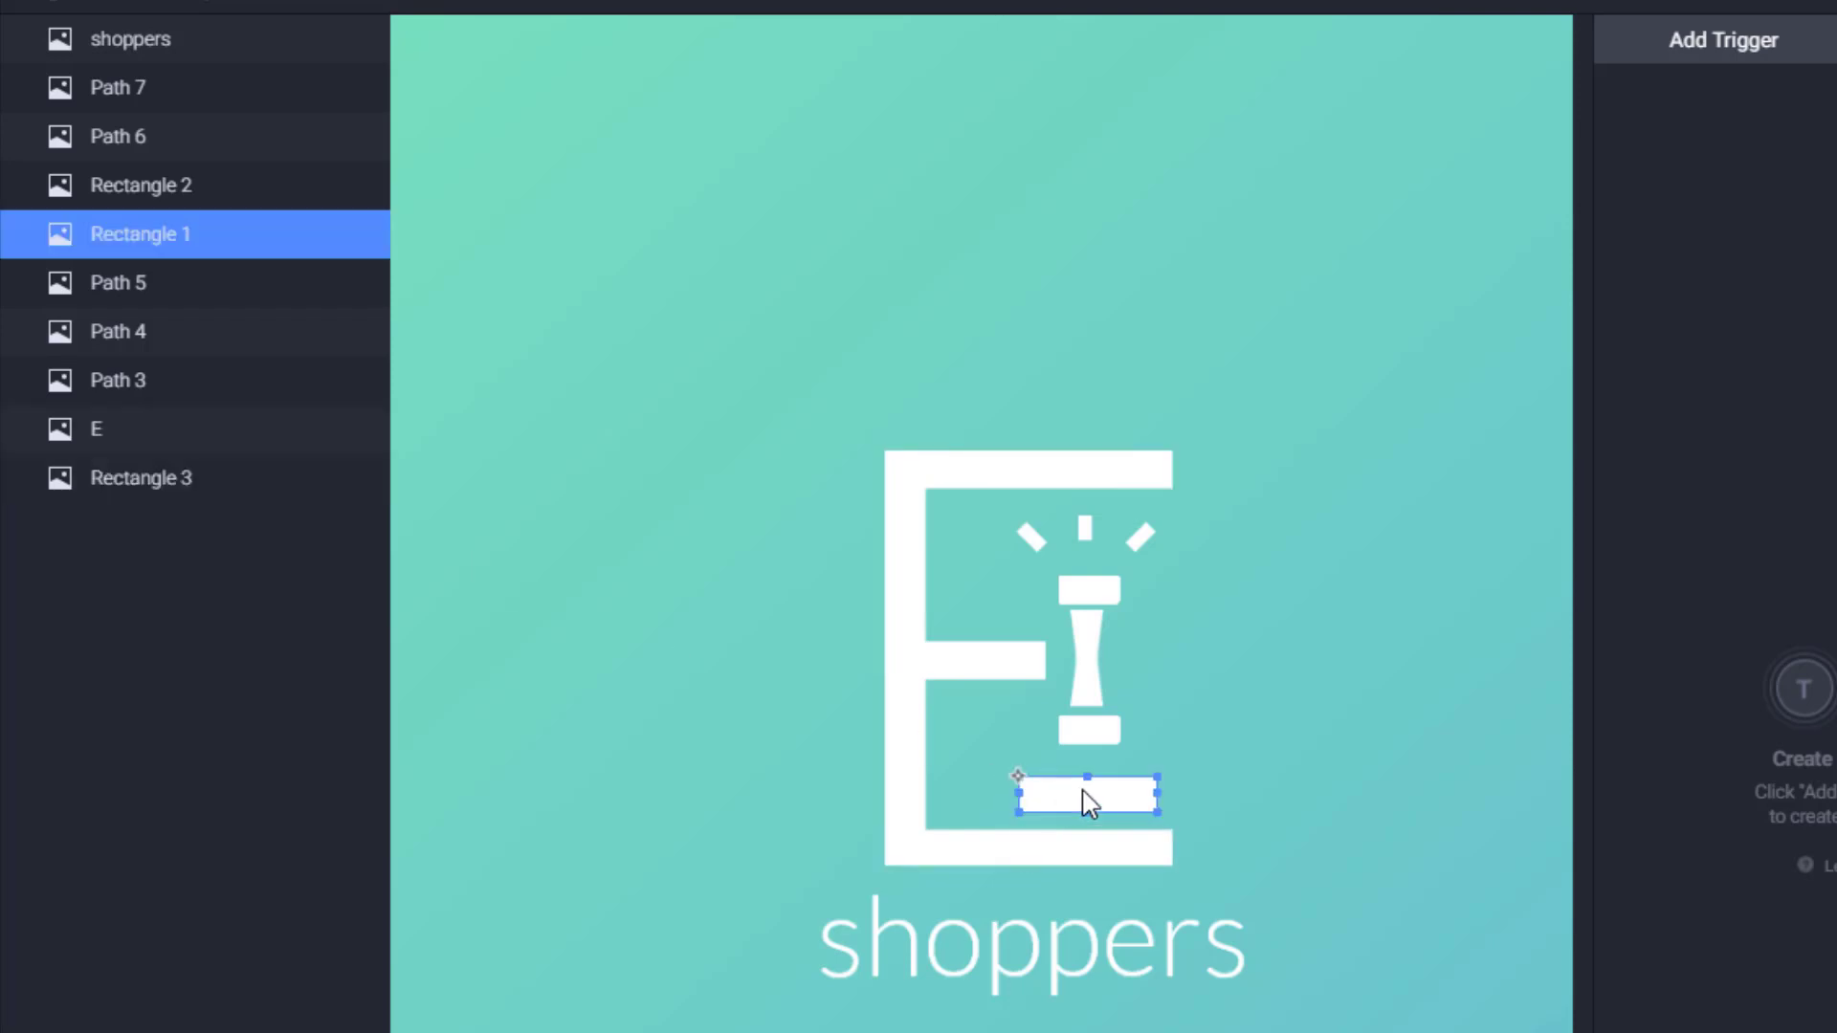
click(1081, 735)
shift+click(1088, 651)
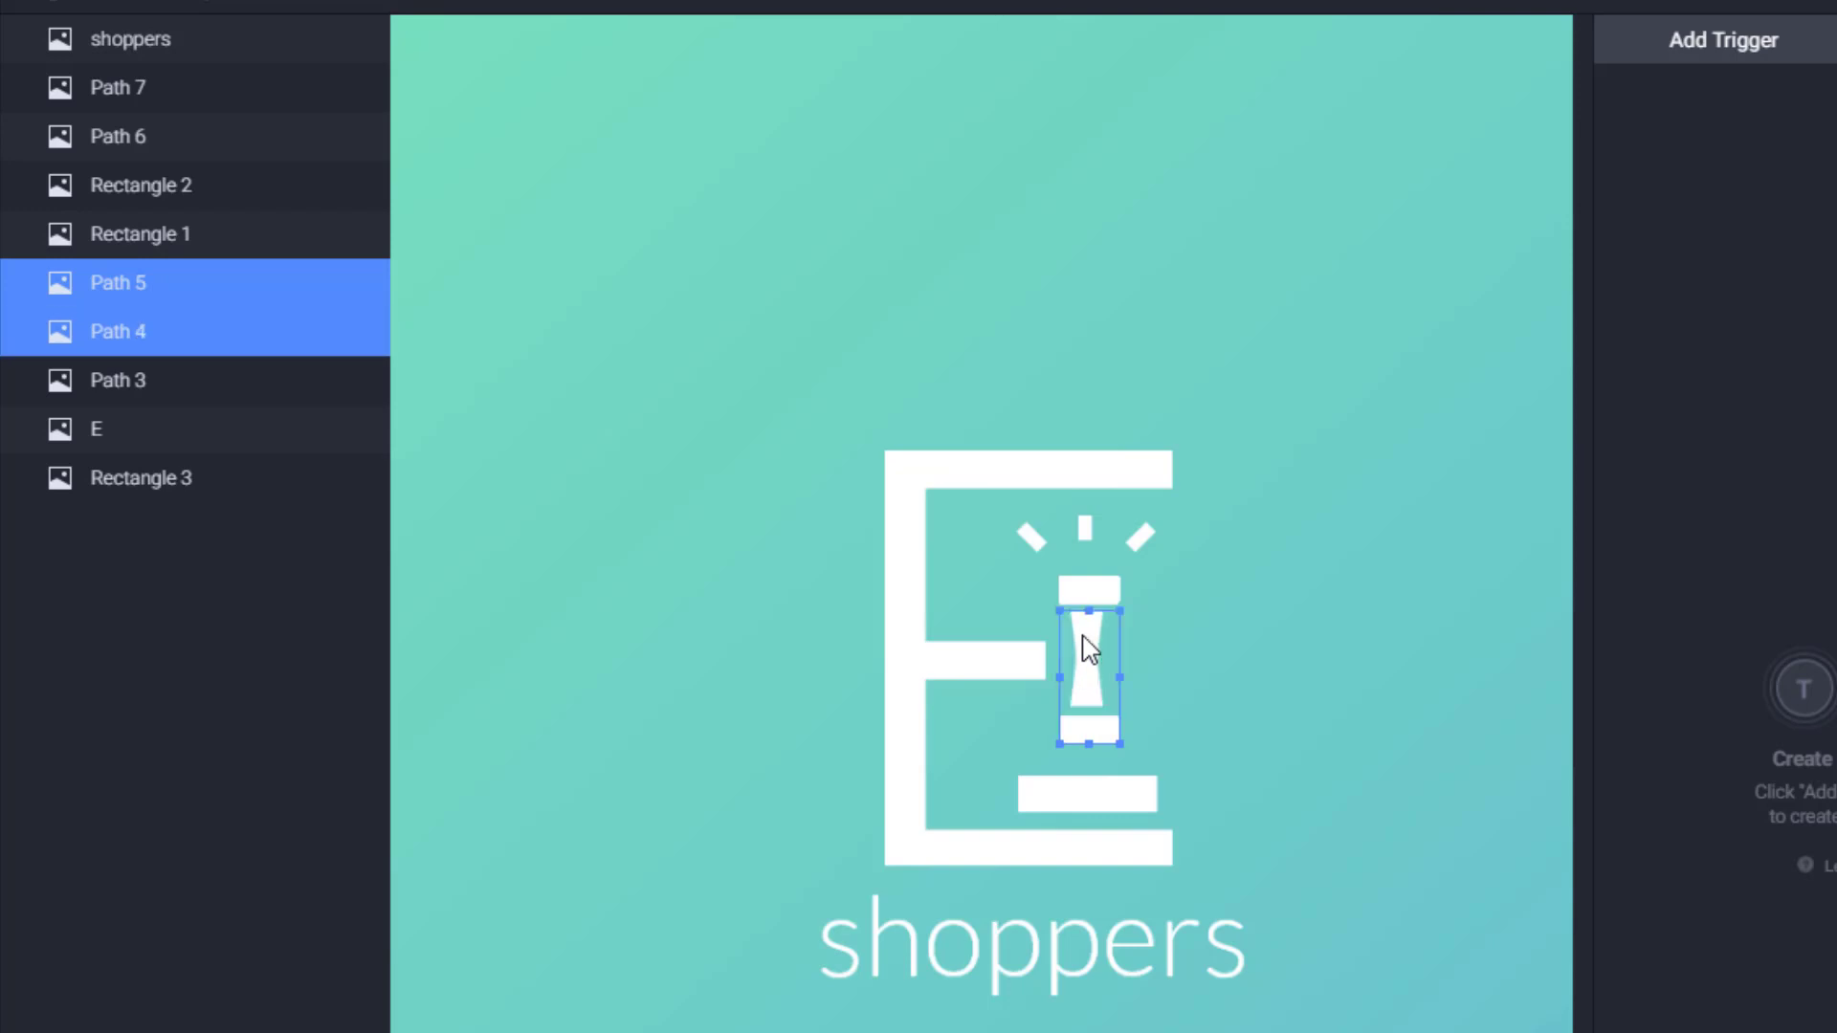
shift+click(1095, 593)
key(ctrl+g)
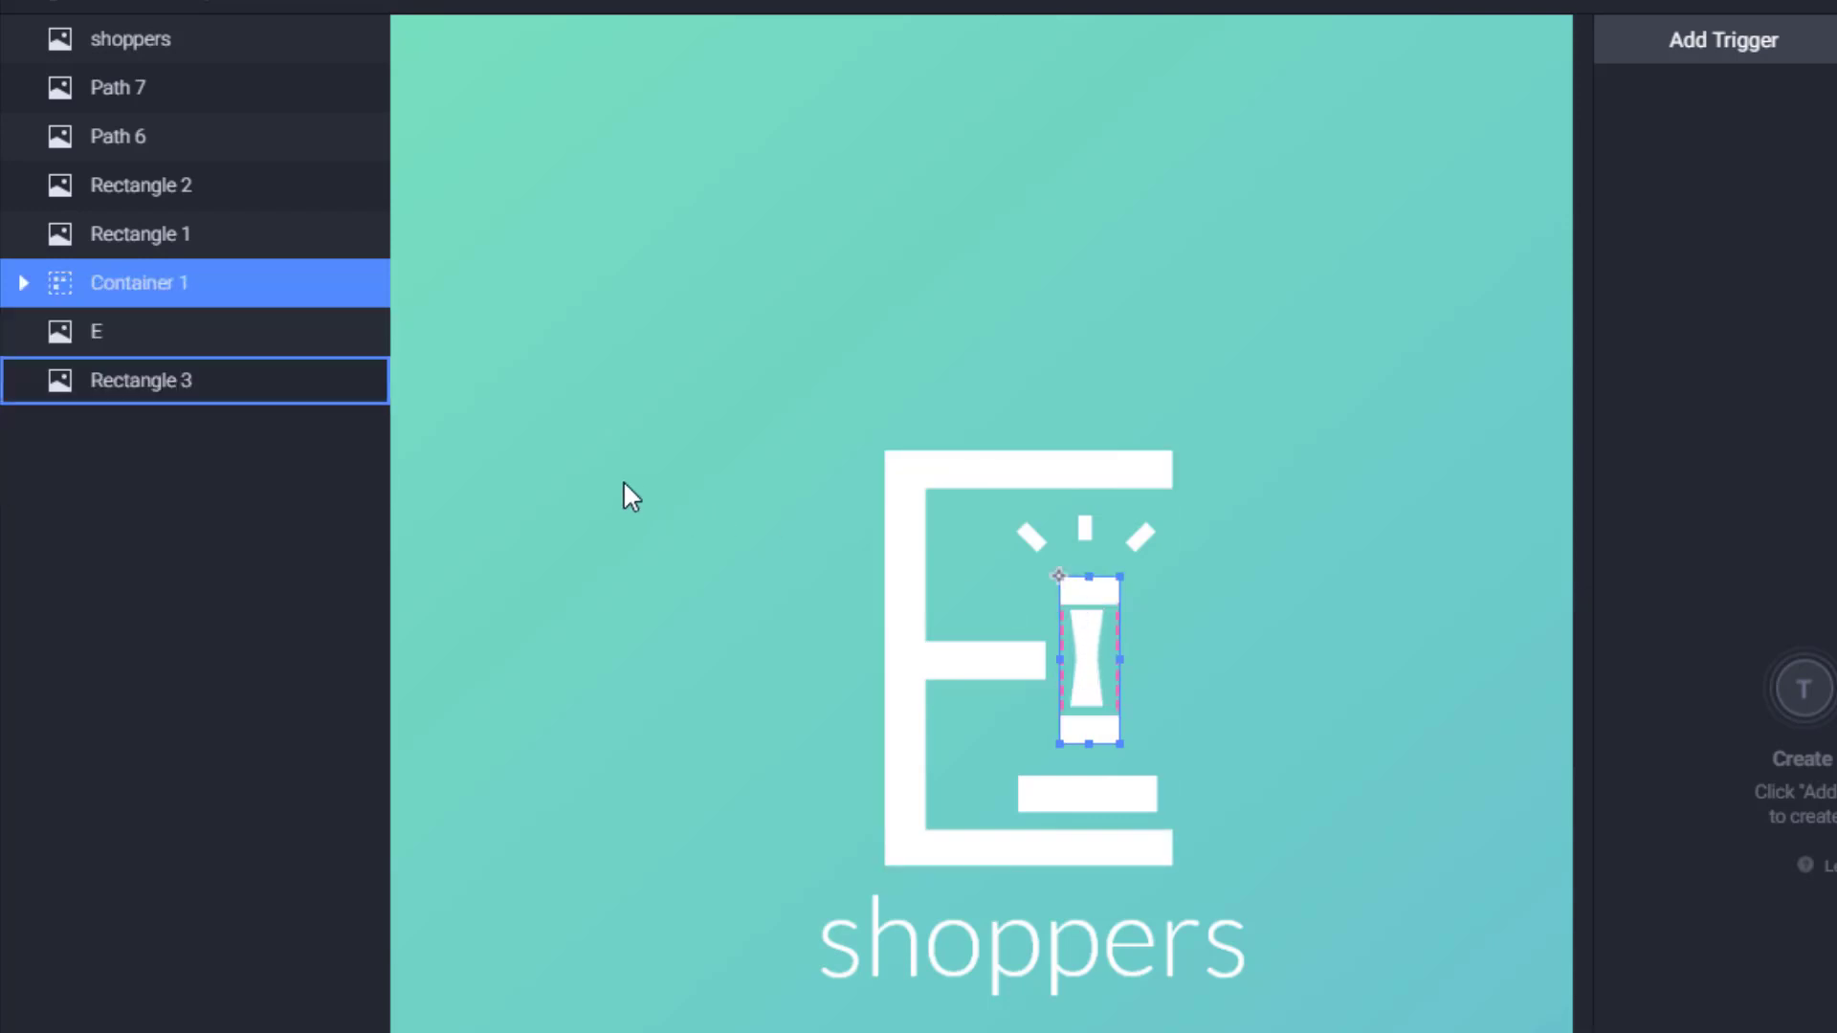
Rename the container holding the three column pieces as Group 1
double_click(134, 282)
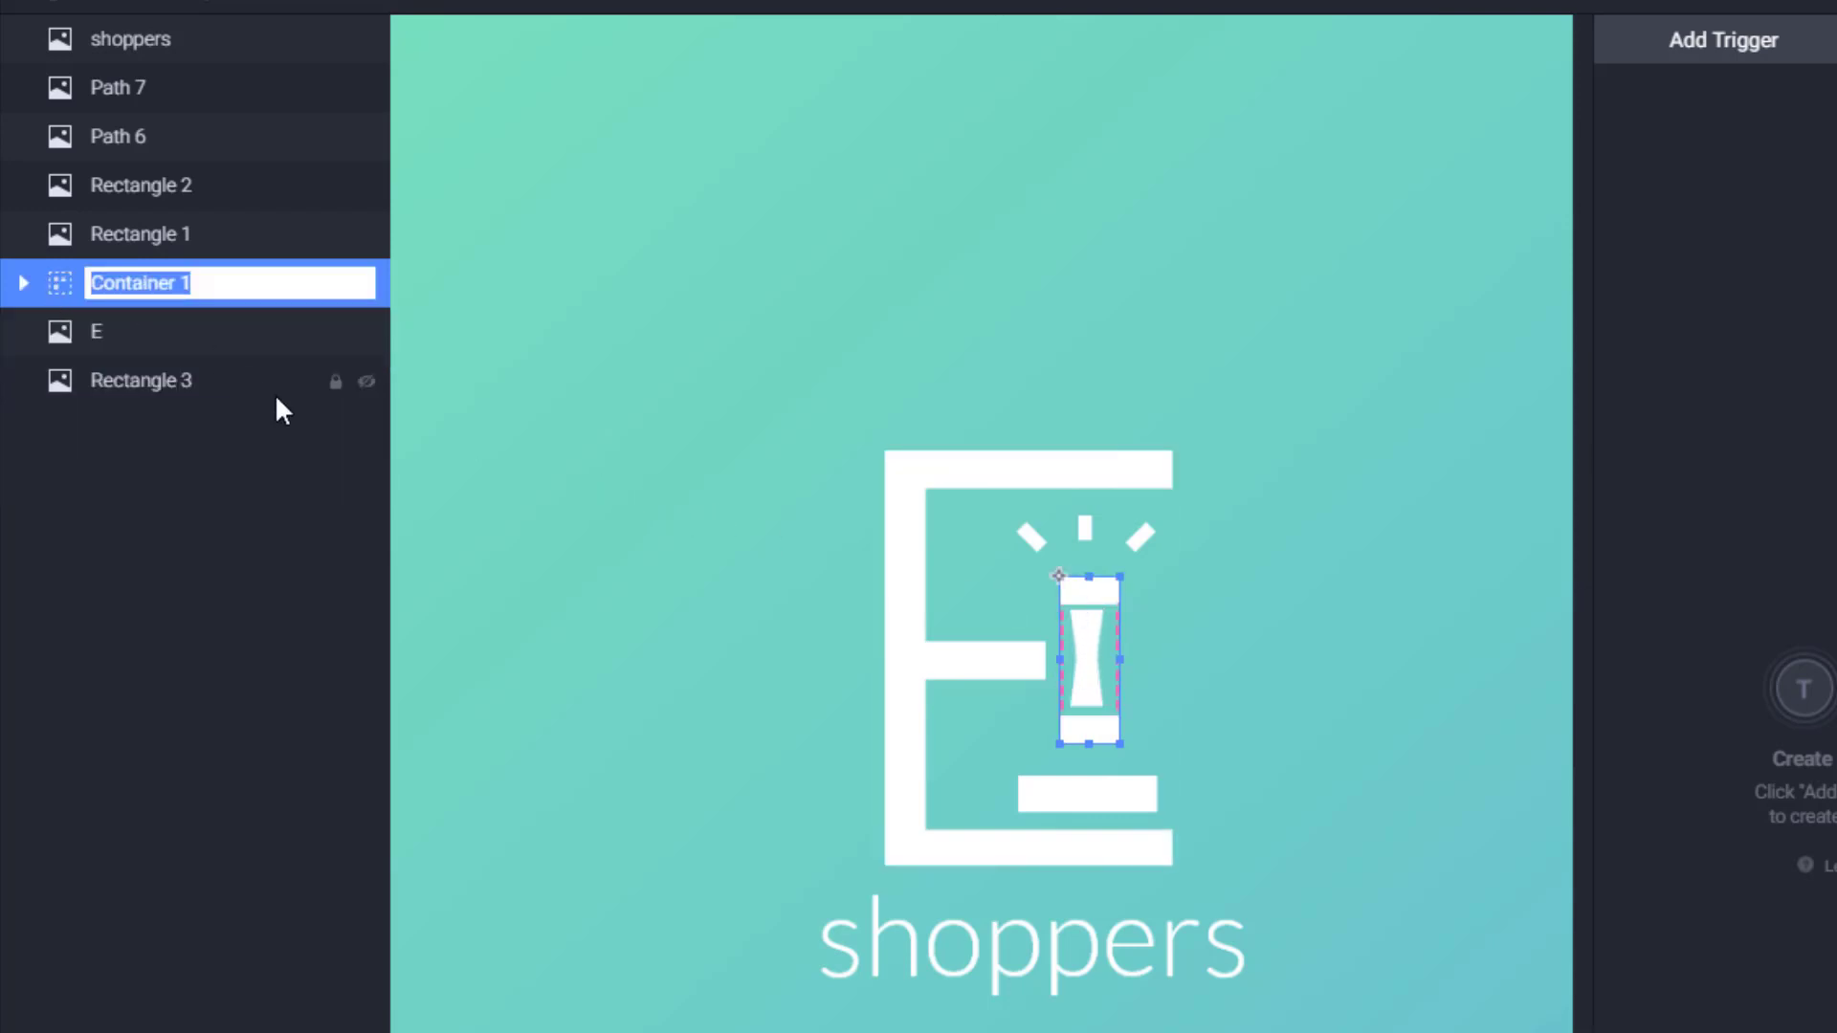
text(Group)
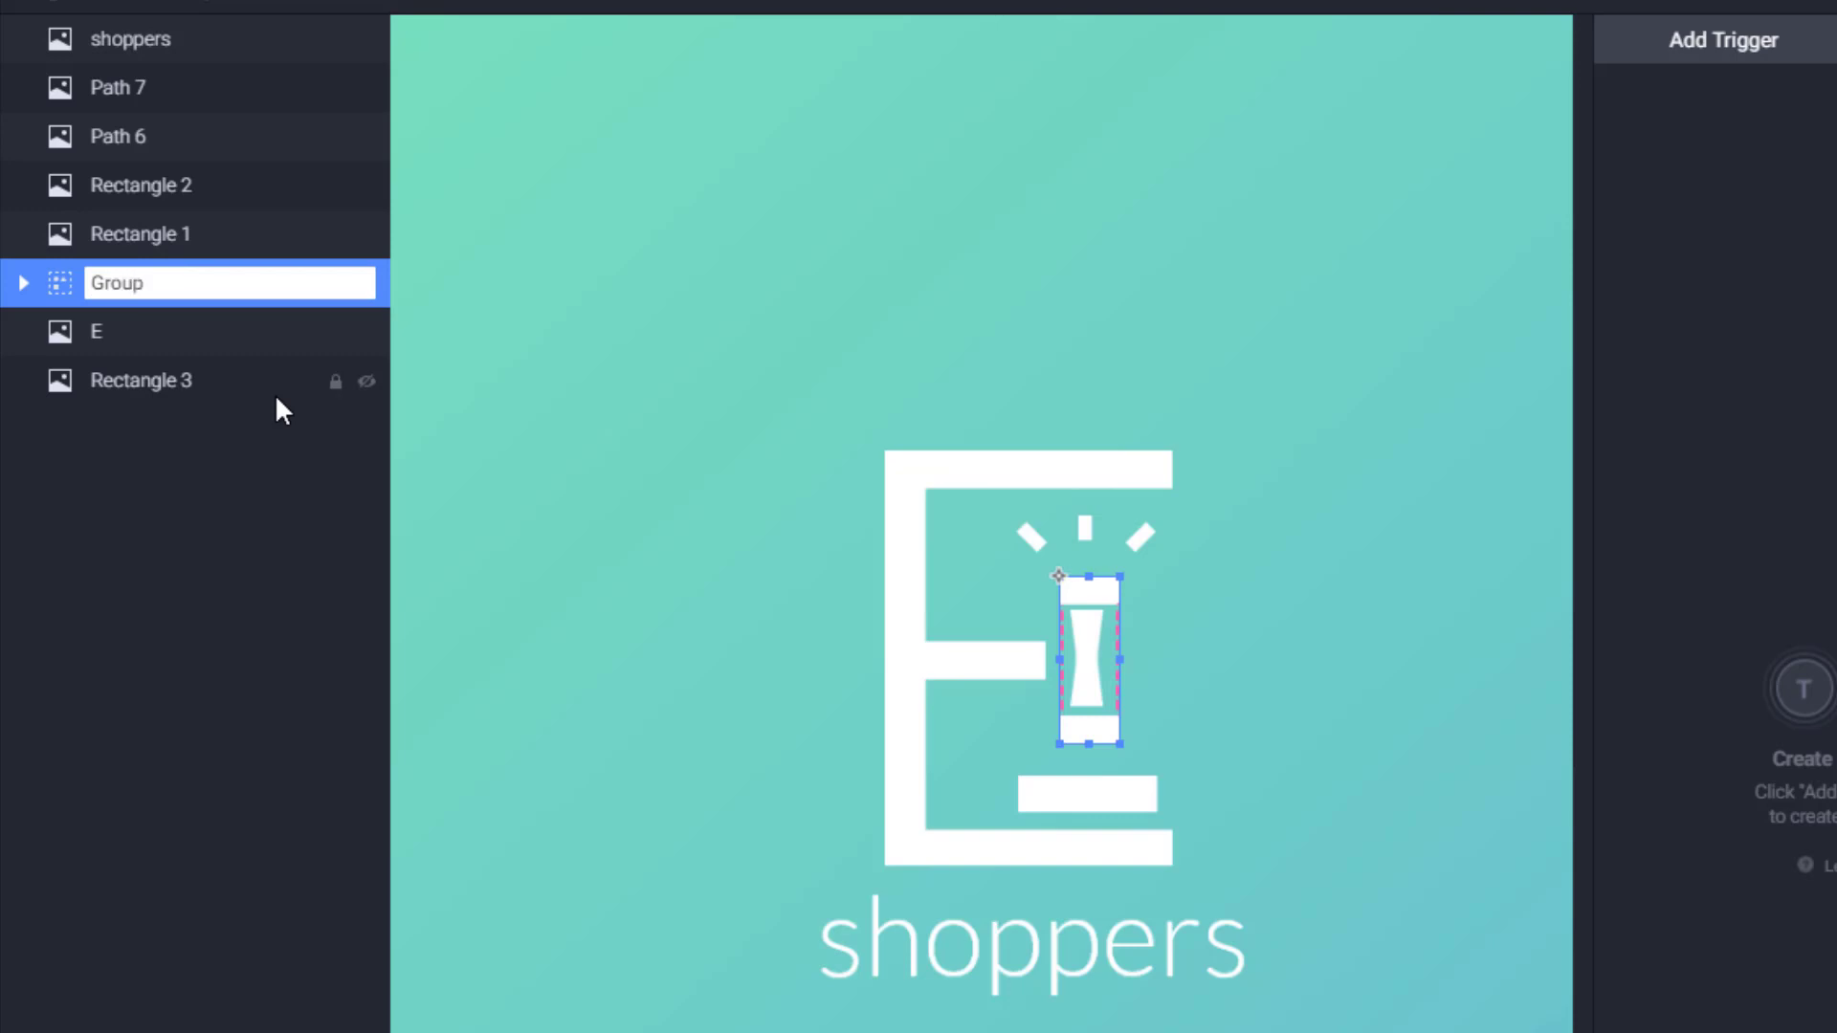
text( 1)
key(Return)
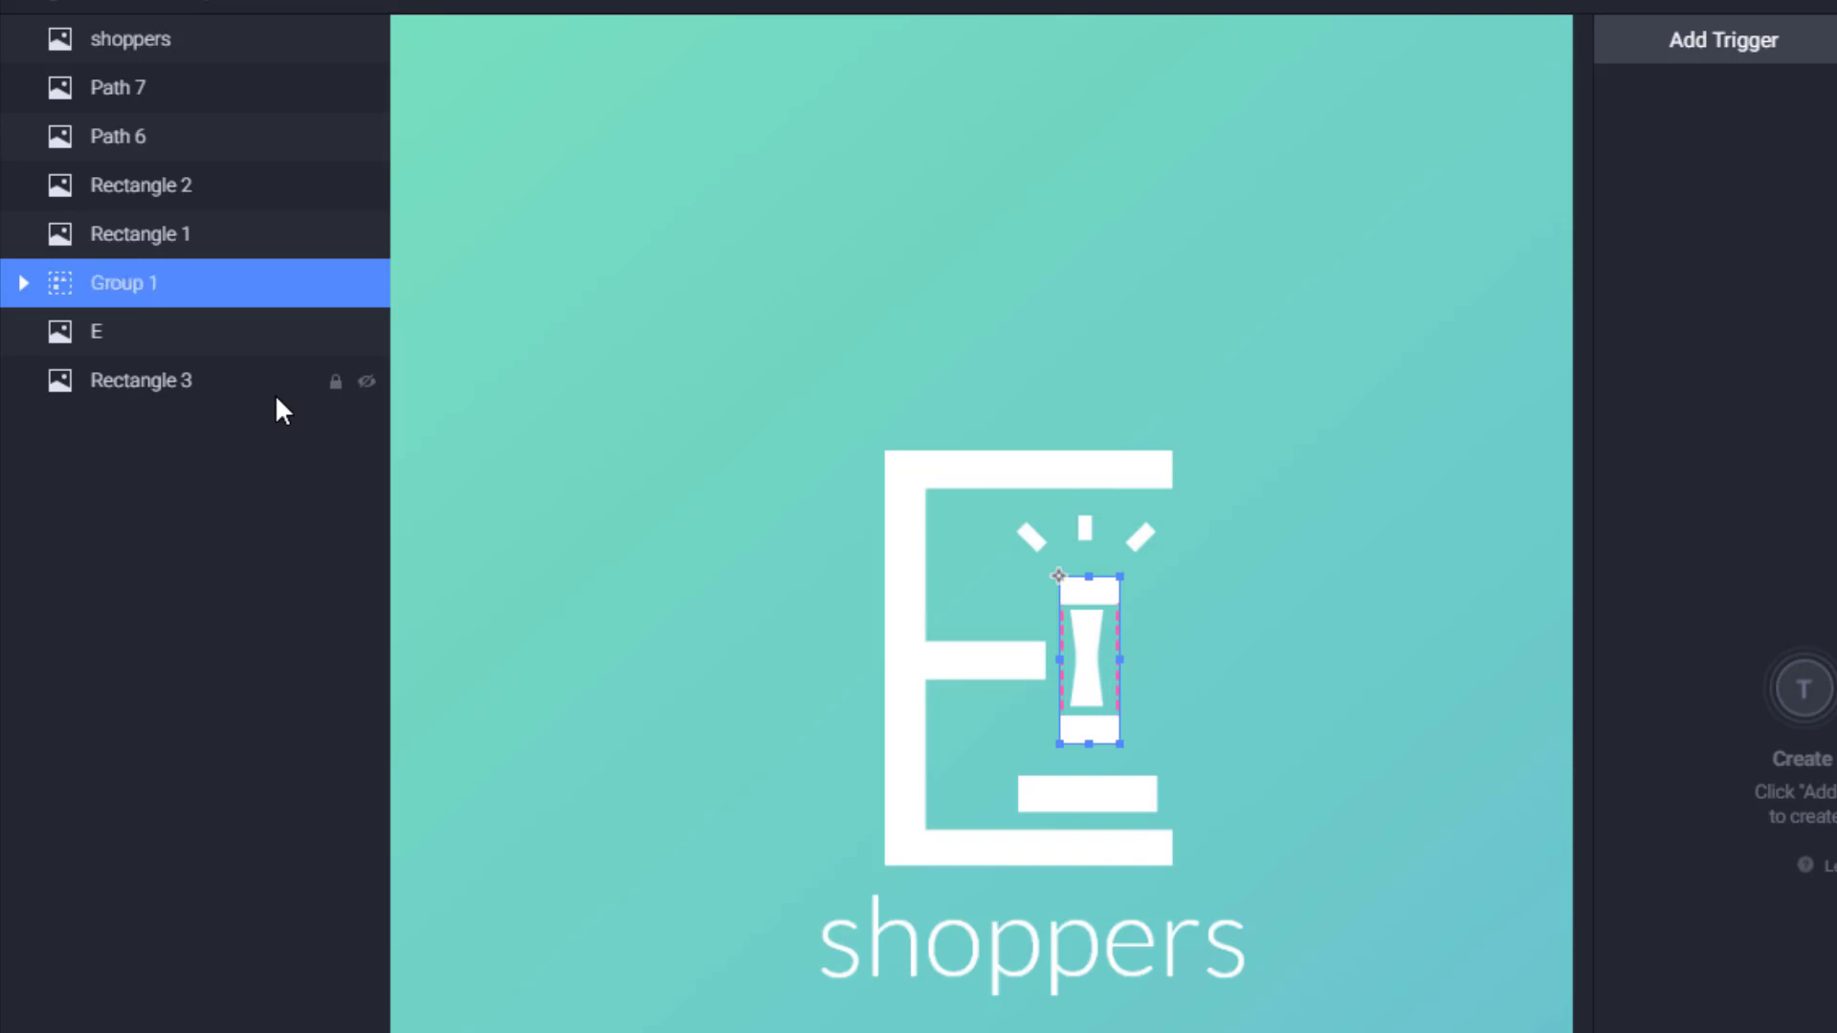
Rename the layer of the left slanted ray above the column as One
click(1028, 531)
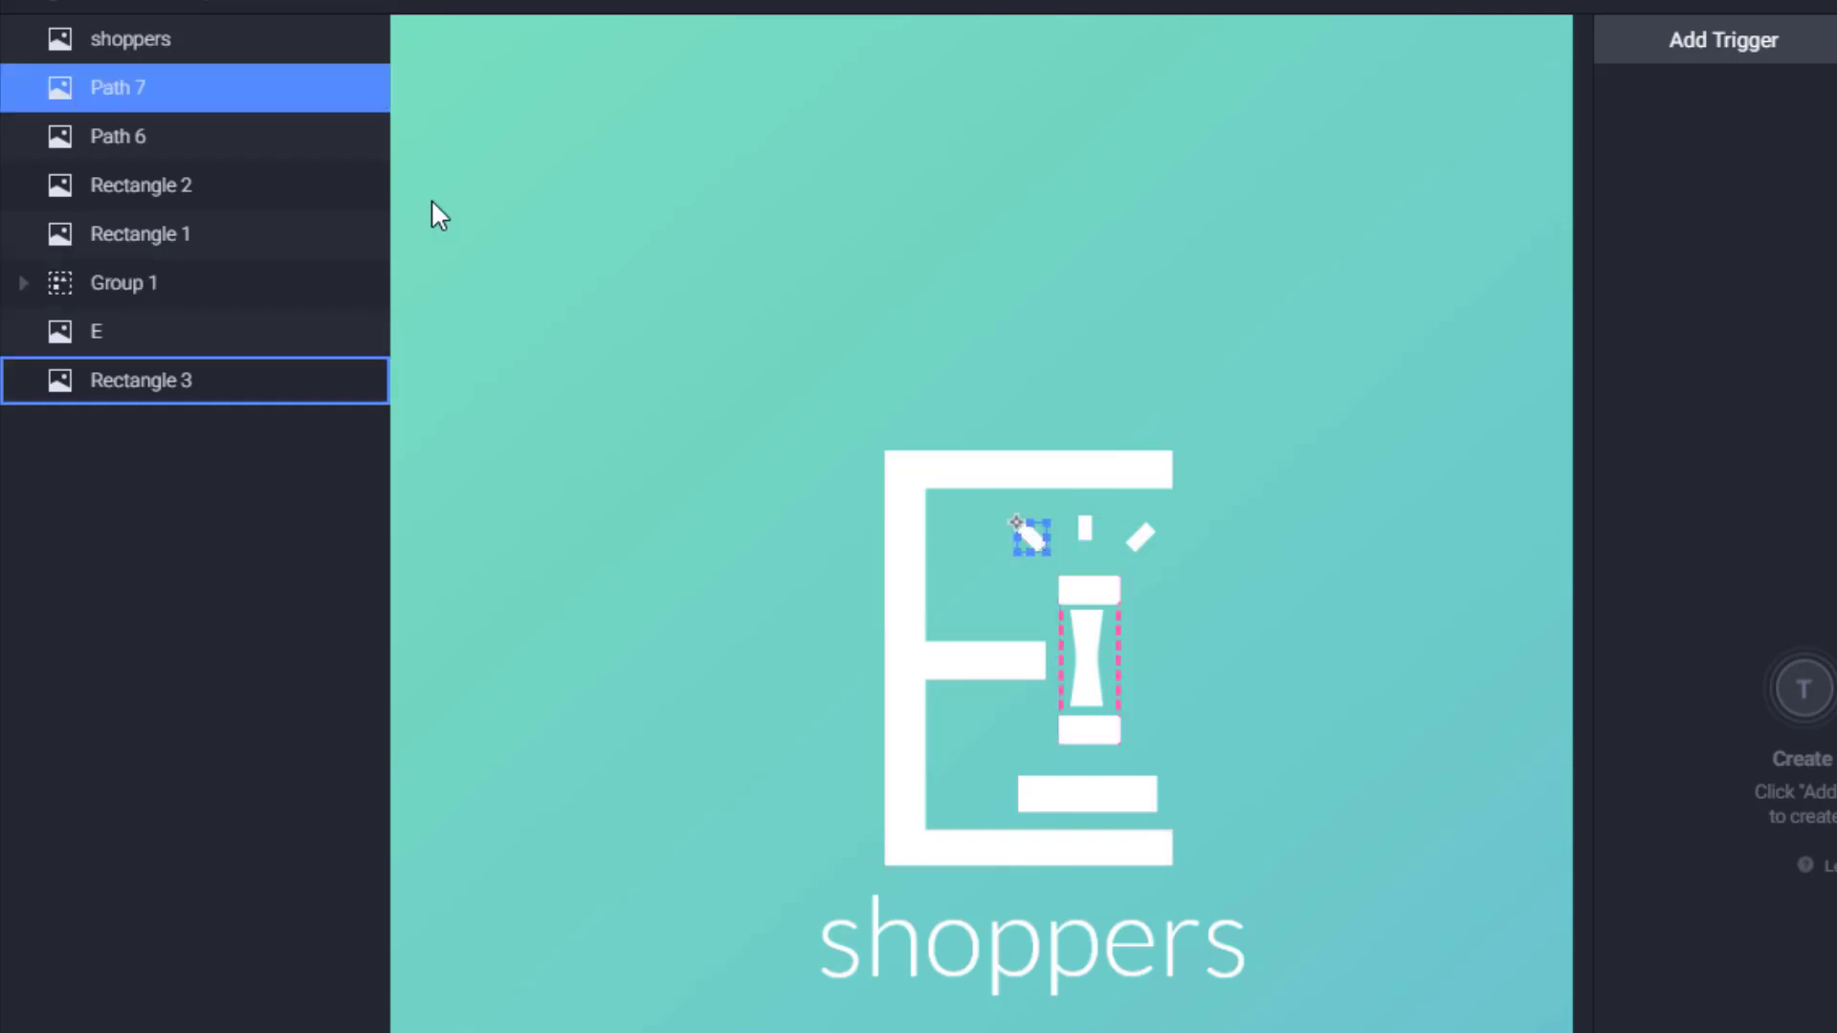
double_click(129, 94)
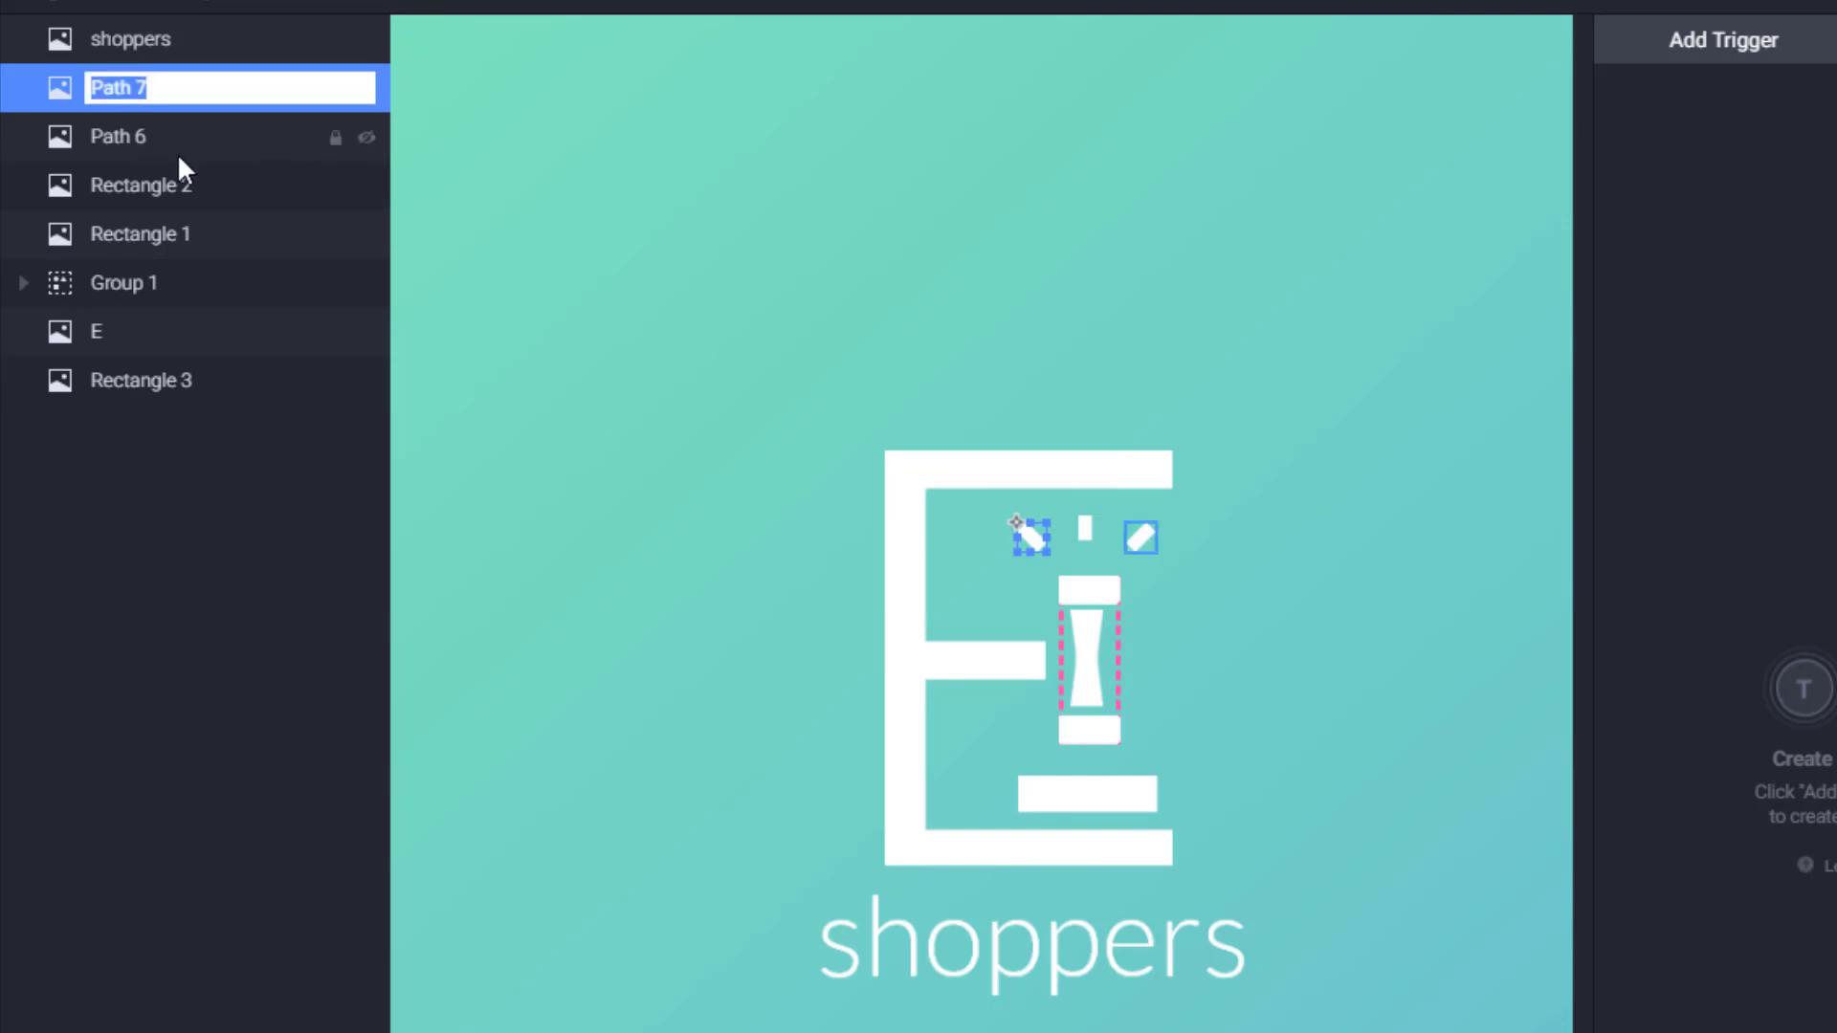
text(One)
key(Return)
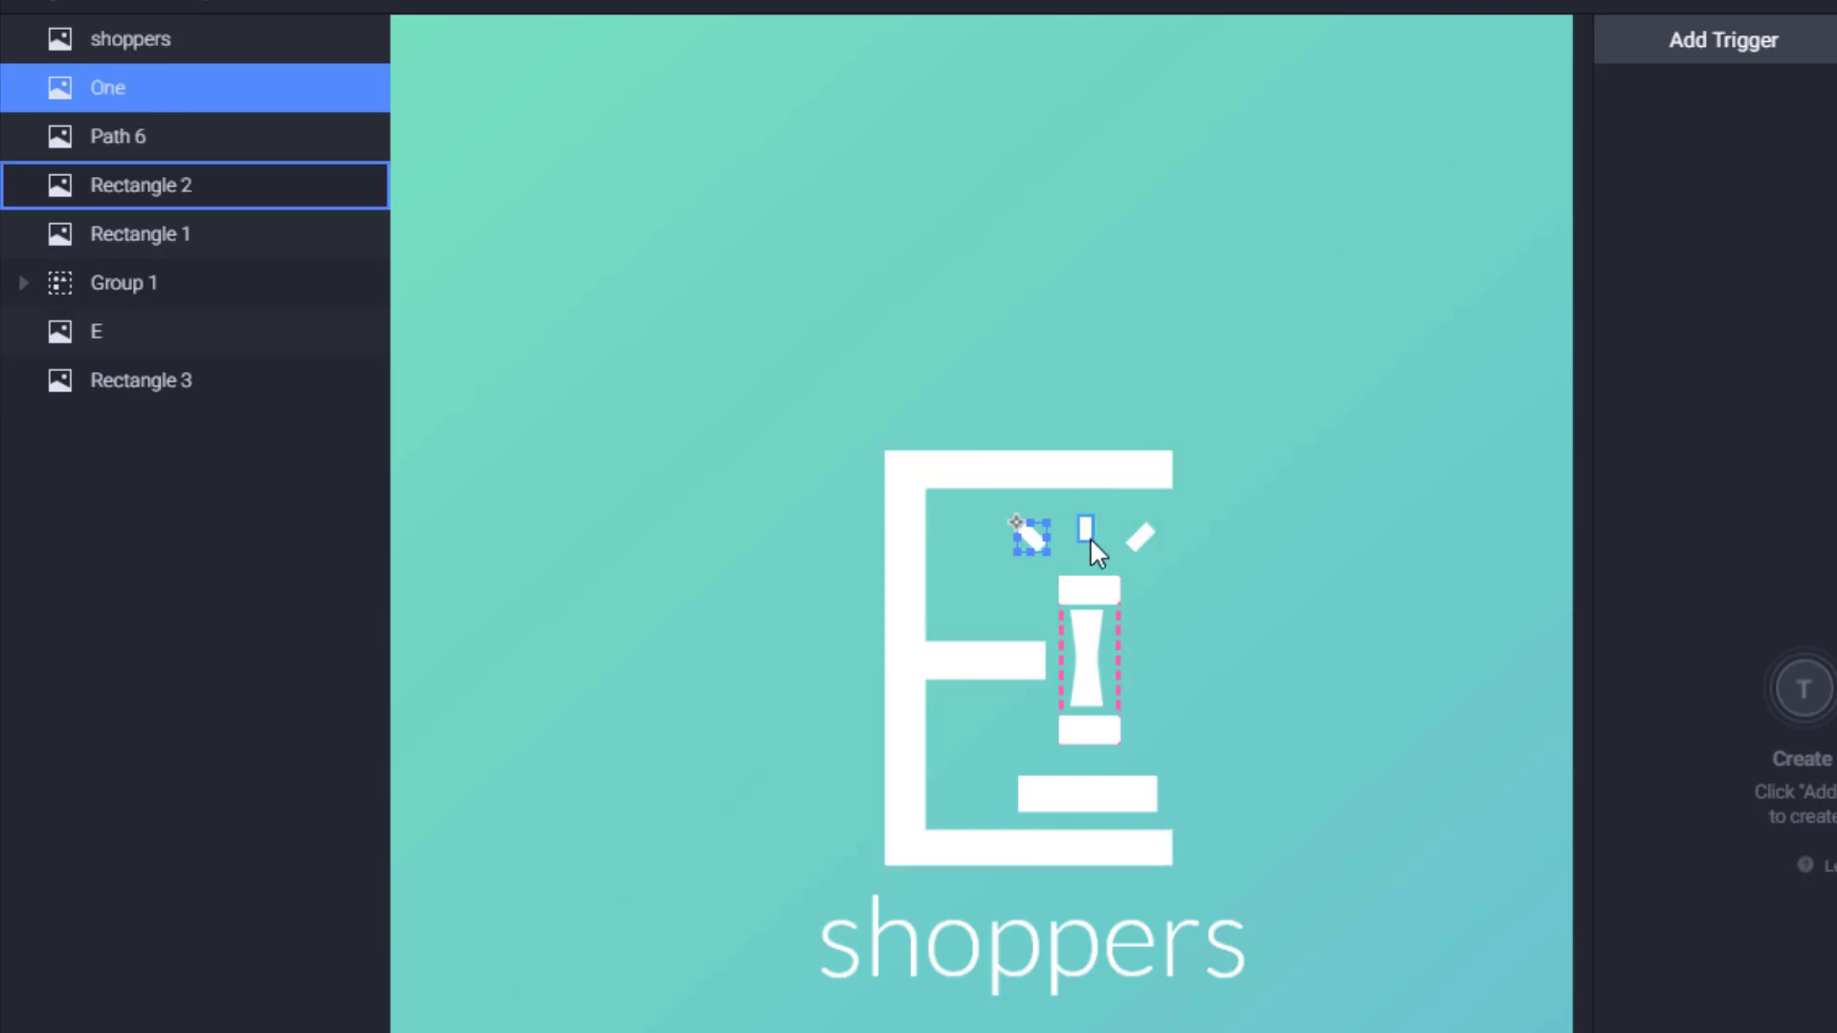
Rename the layer of the middle ray above the column as Two
click(1087, 531)
double_click(140, 175)
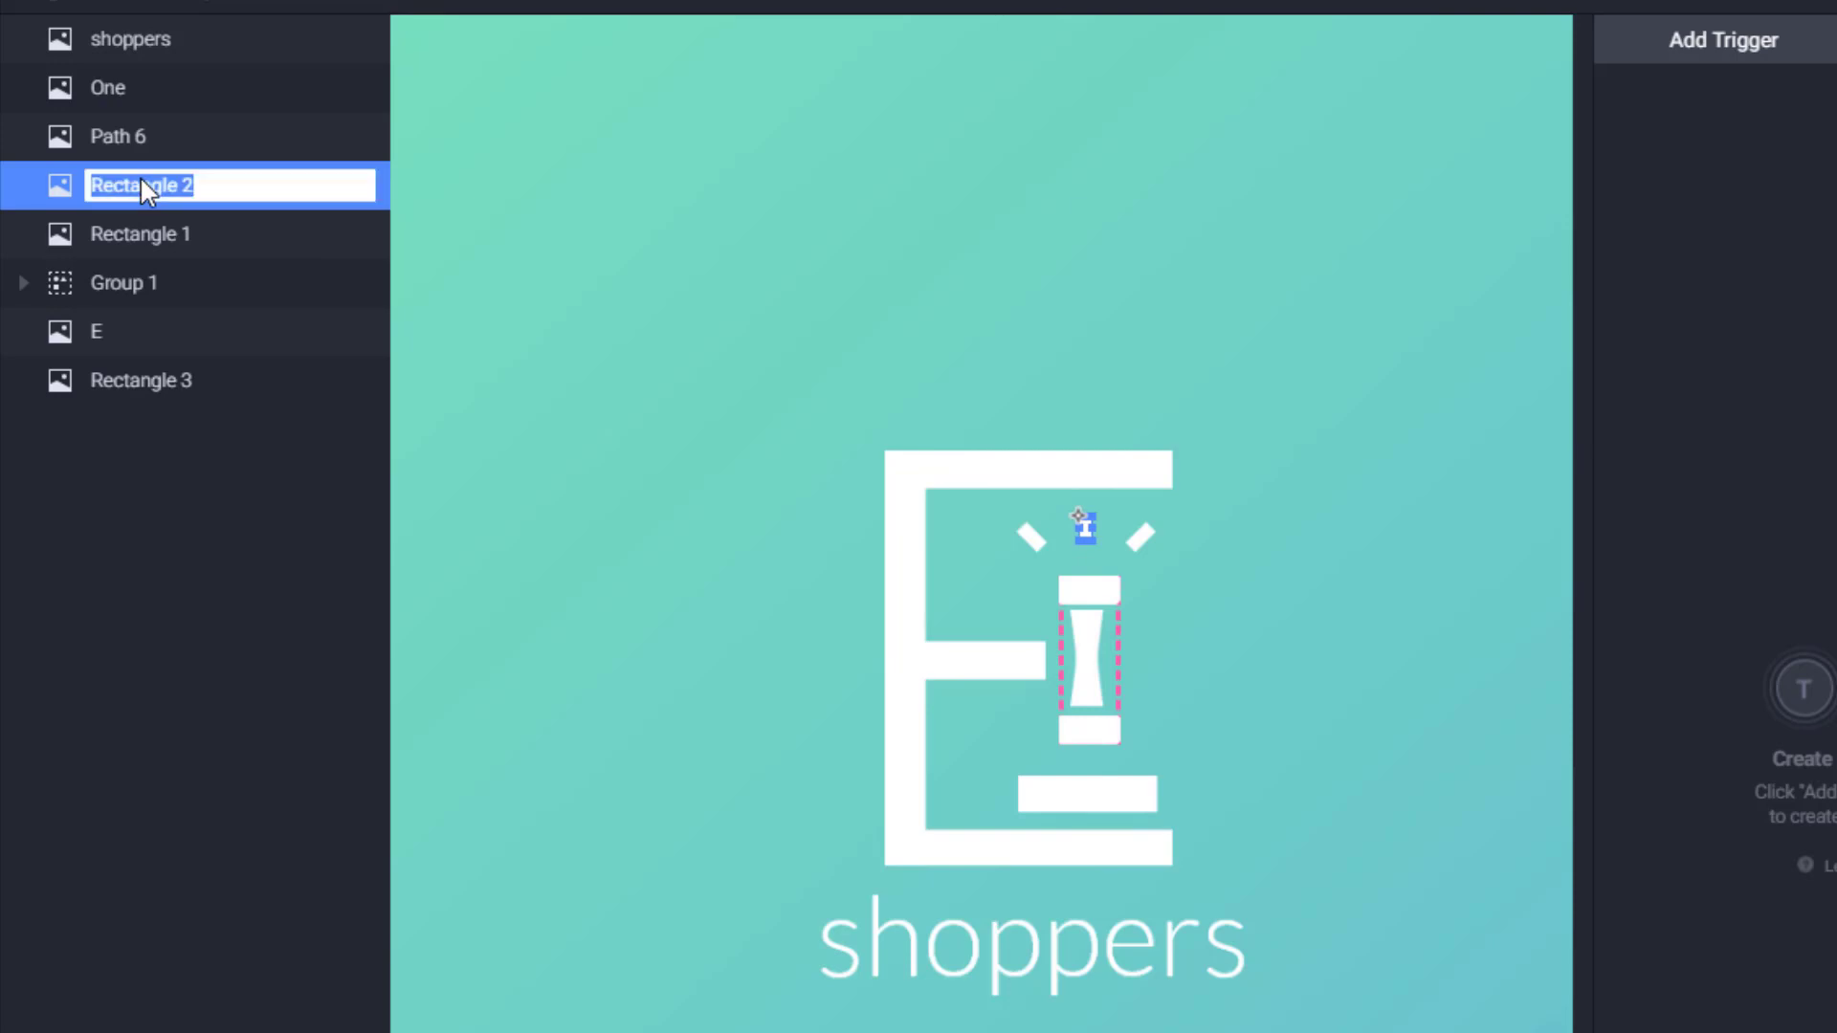
text(Two)
key(Return)
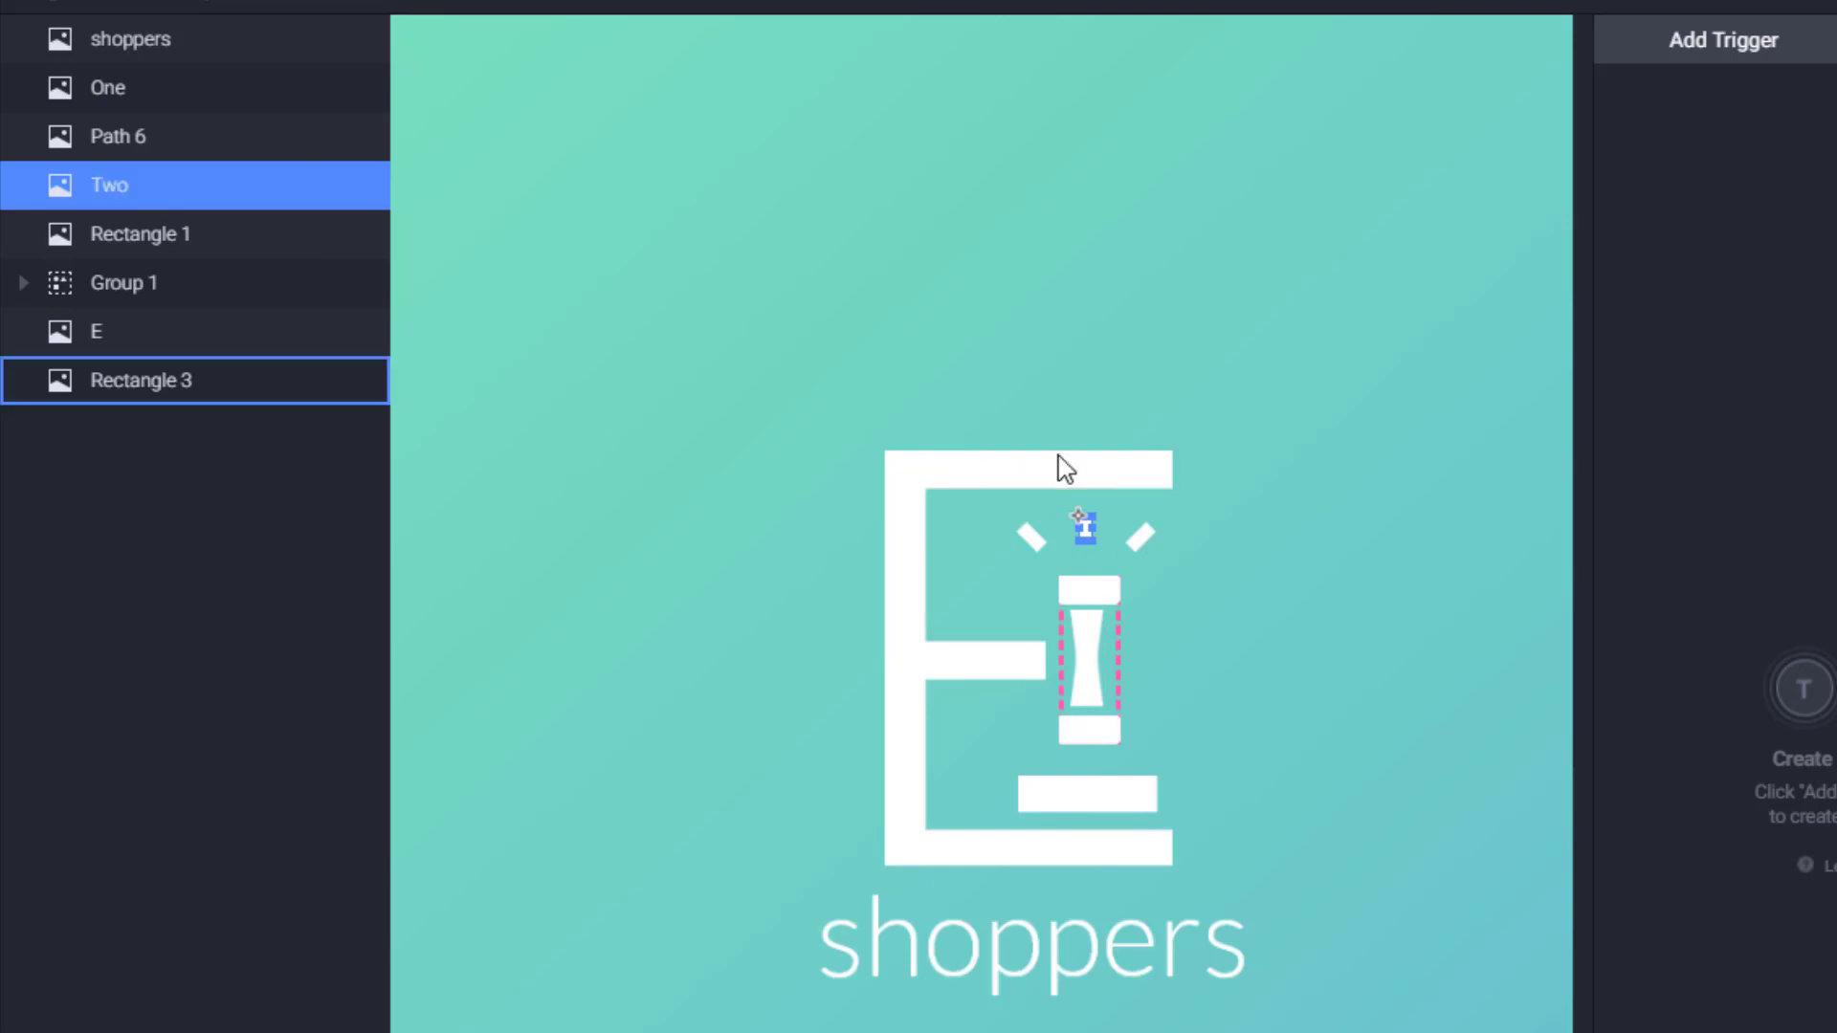
Rename the layer of the right slanted ray above the column as Three
click(1139, 536)
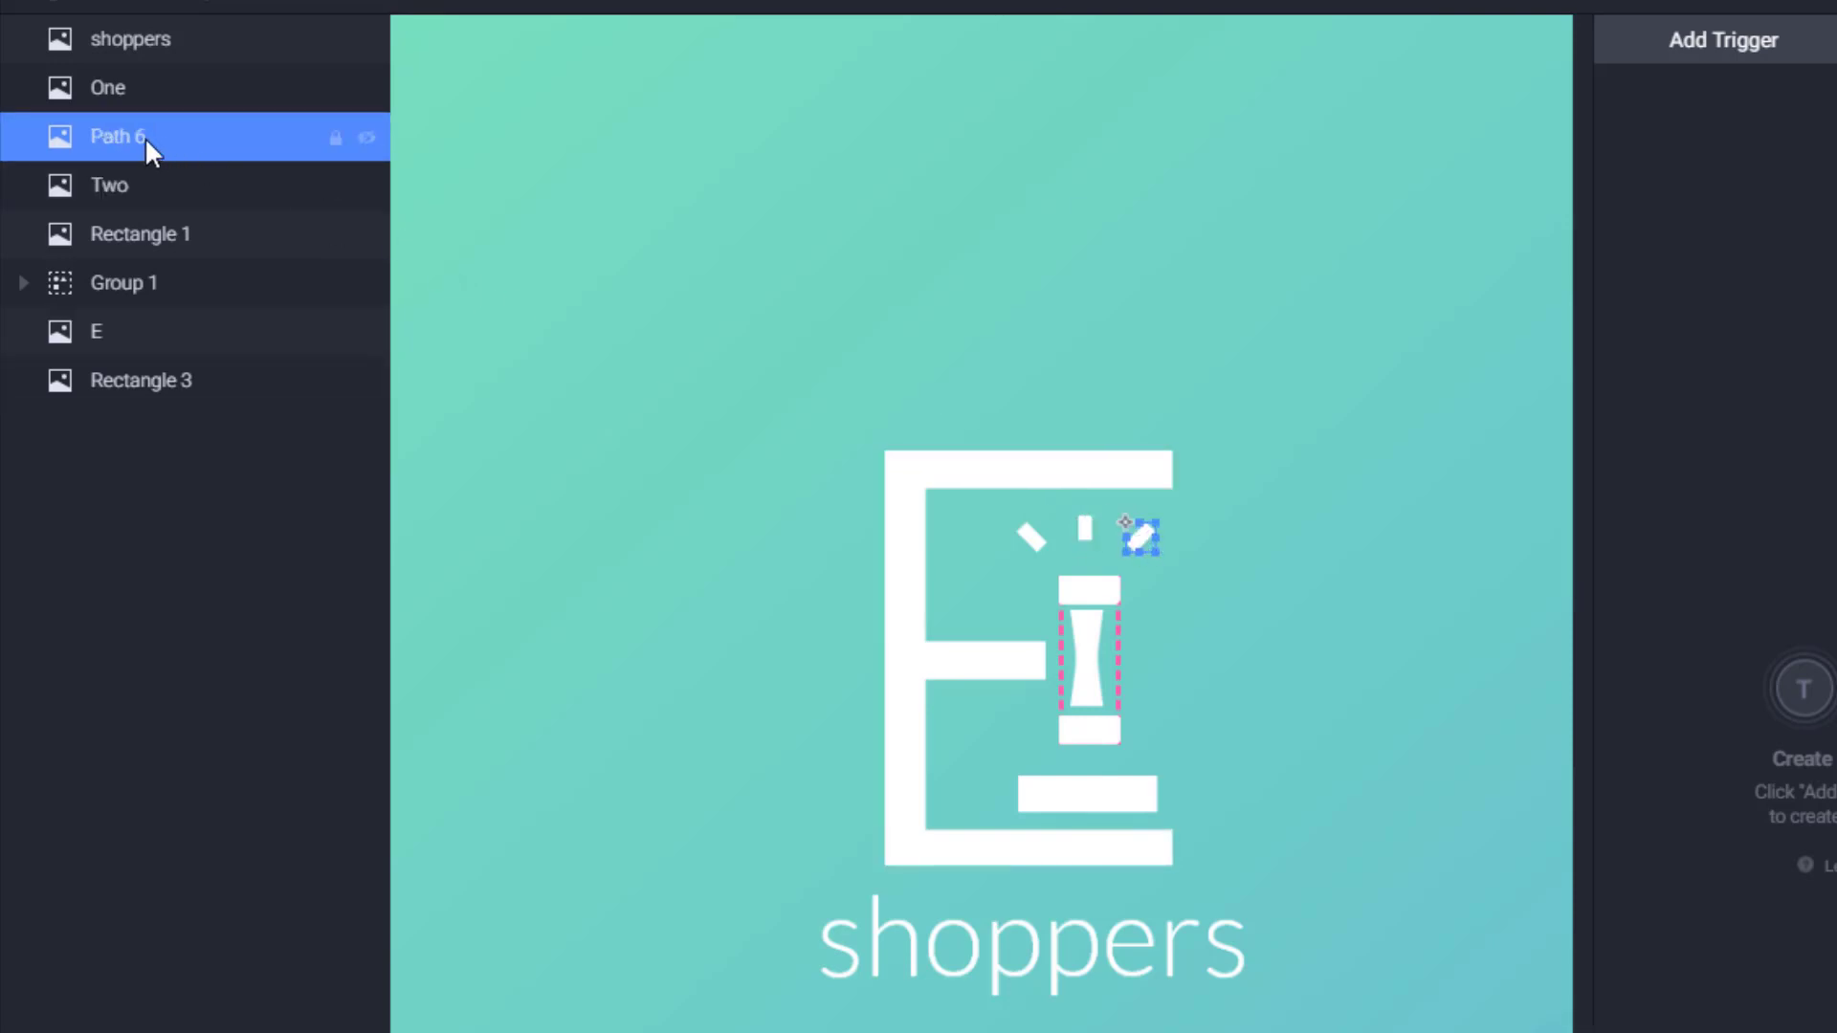
double_click(119, 135)
text(Three)
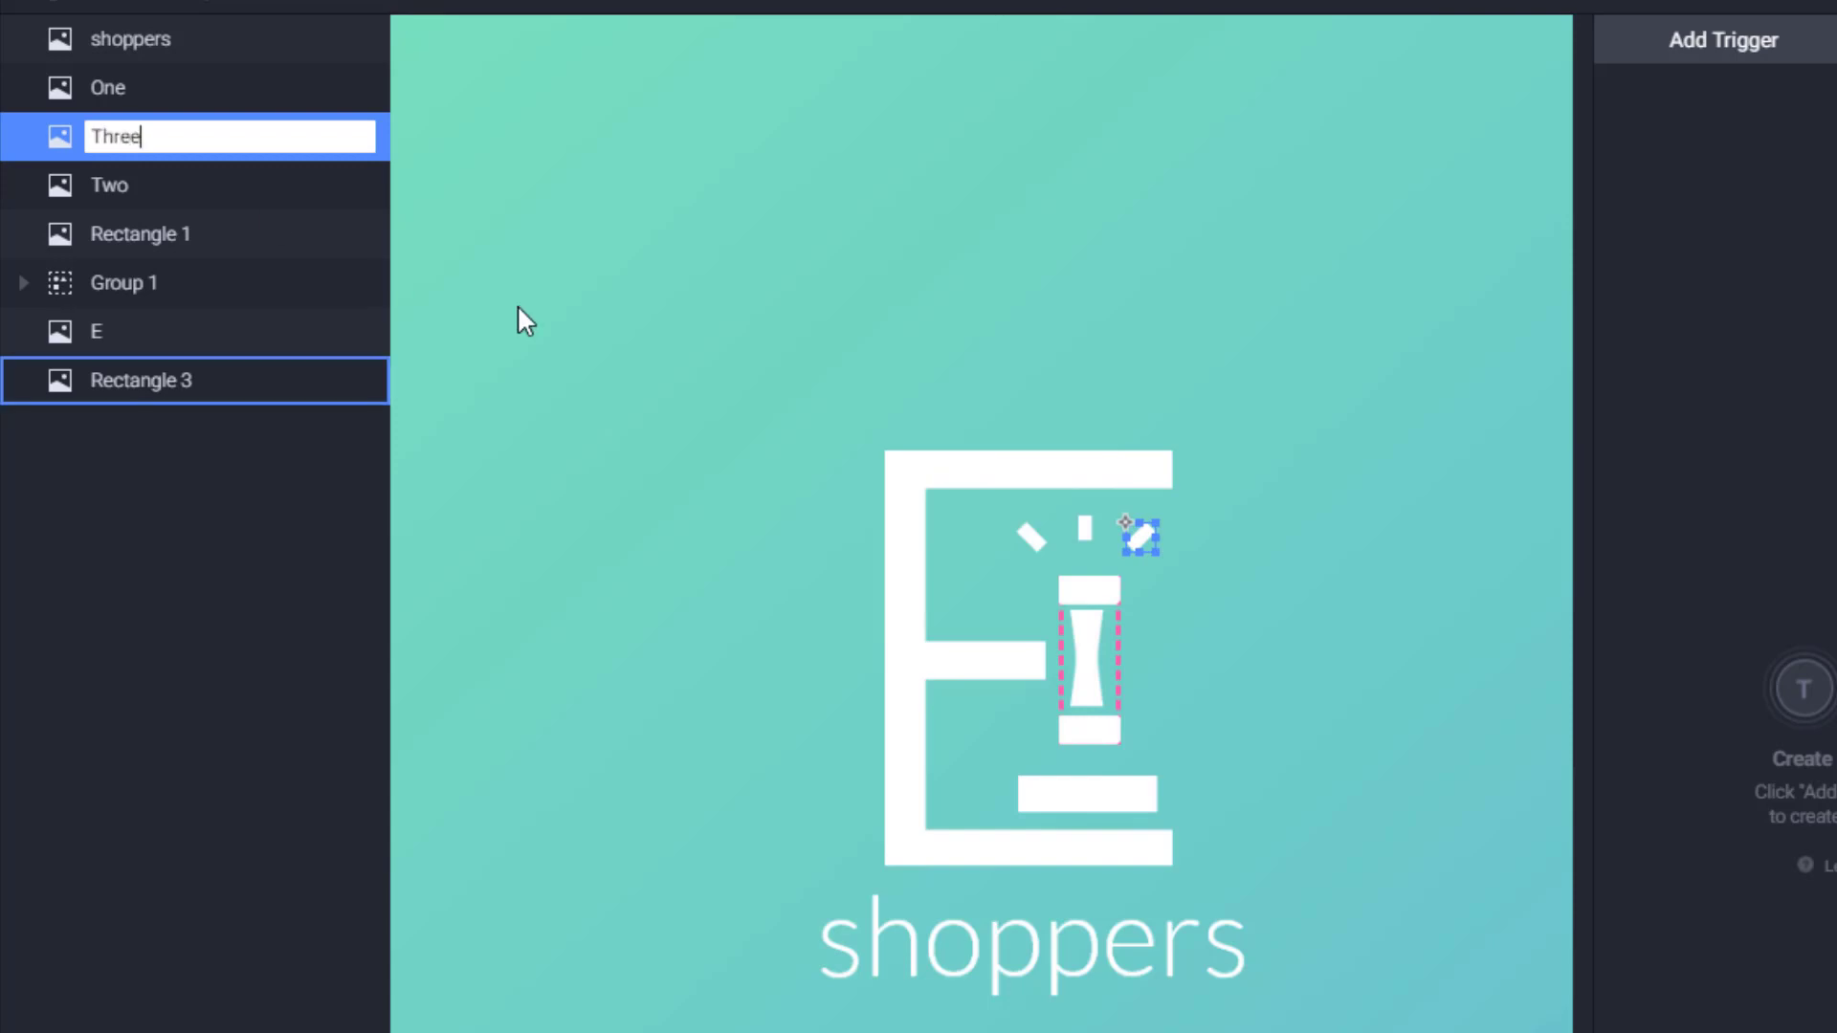
key(Return)
click(638, 236)
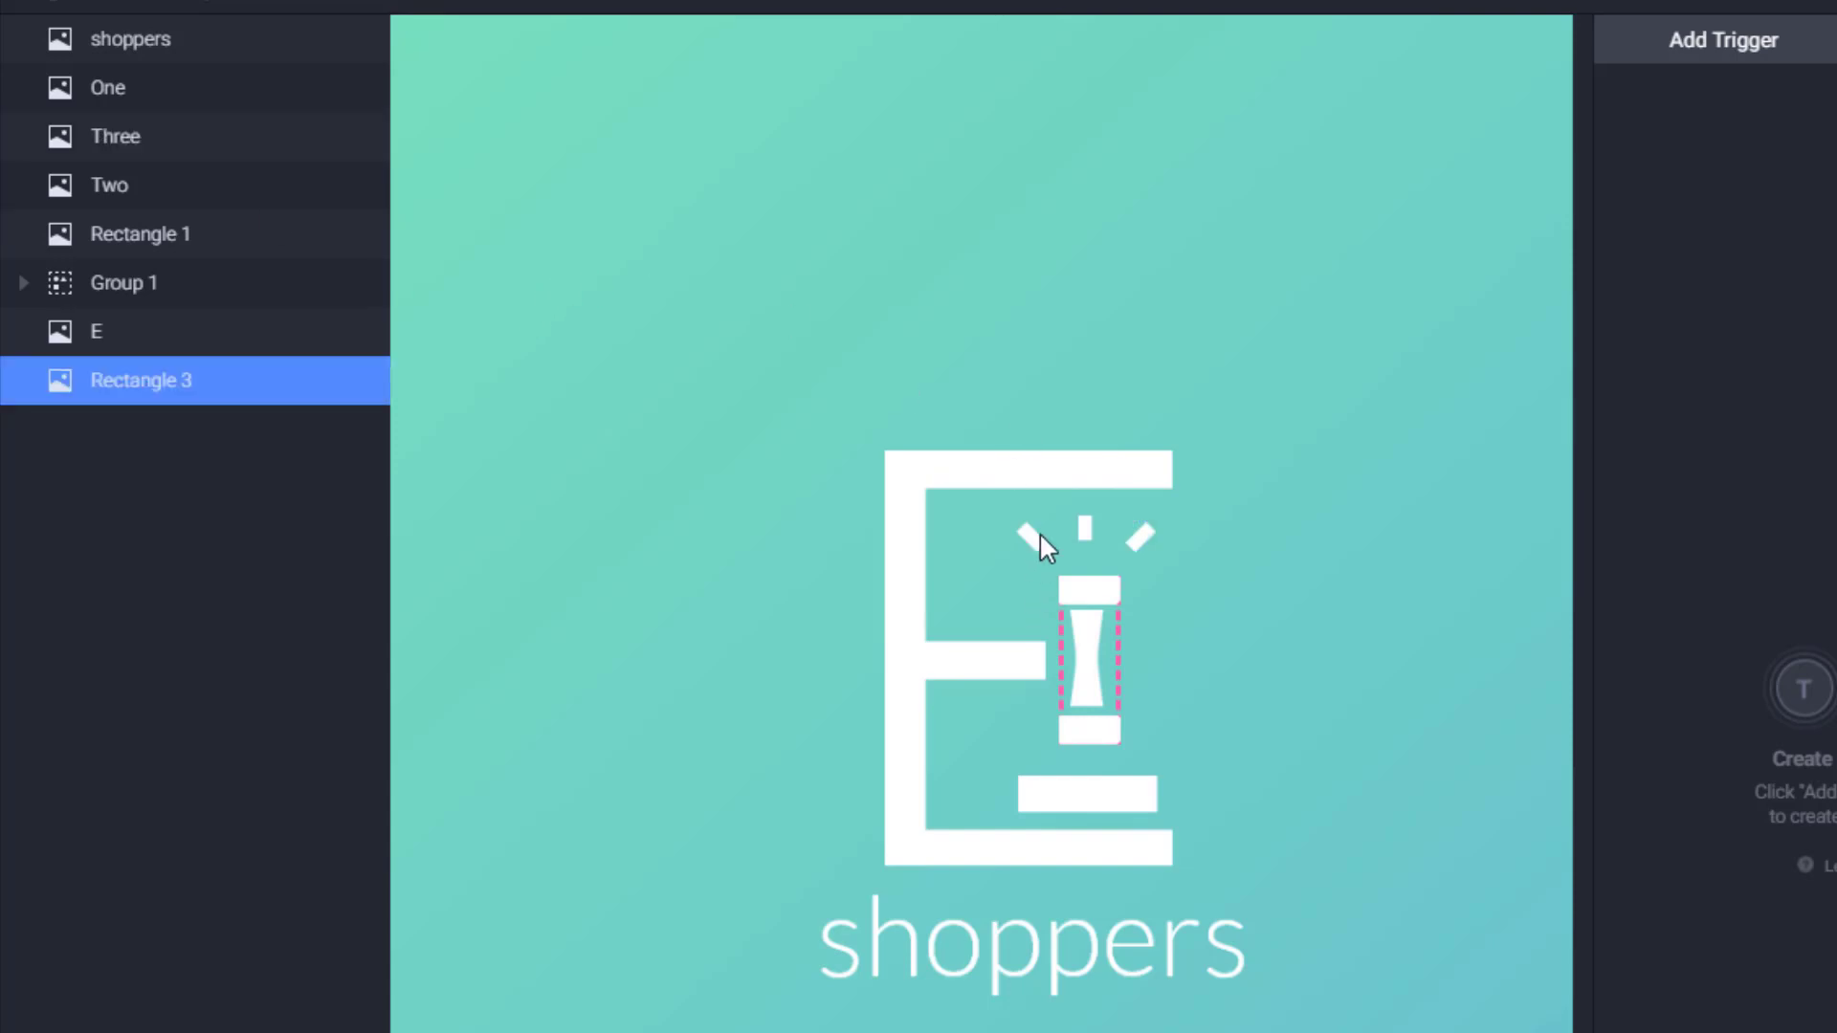
Reorder the ray layers so that One sits directly below Two in the layer list
click(124, 84)
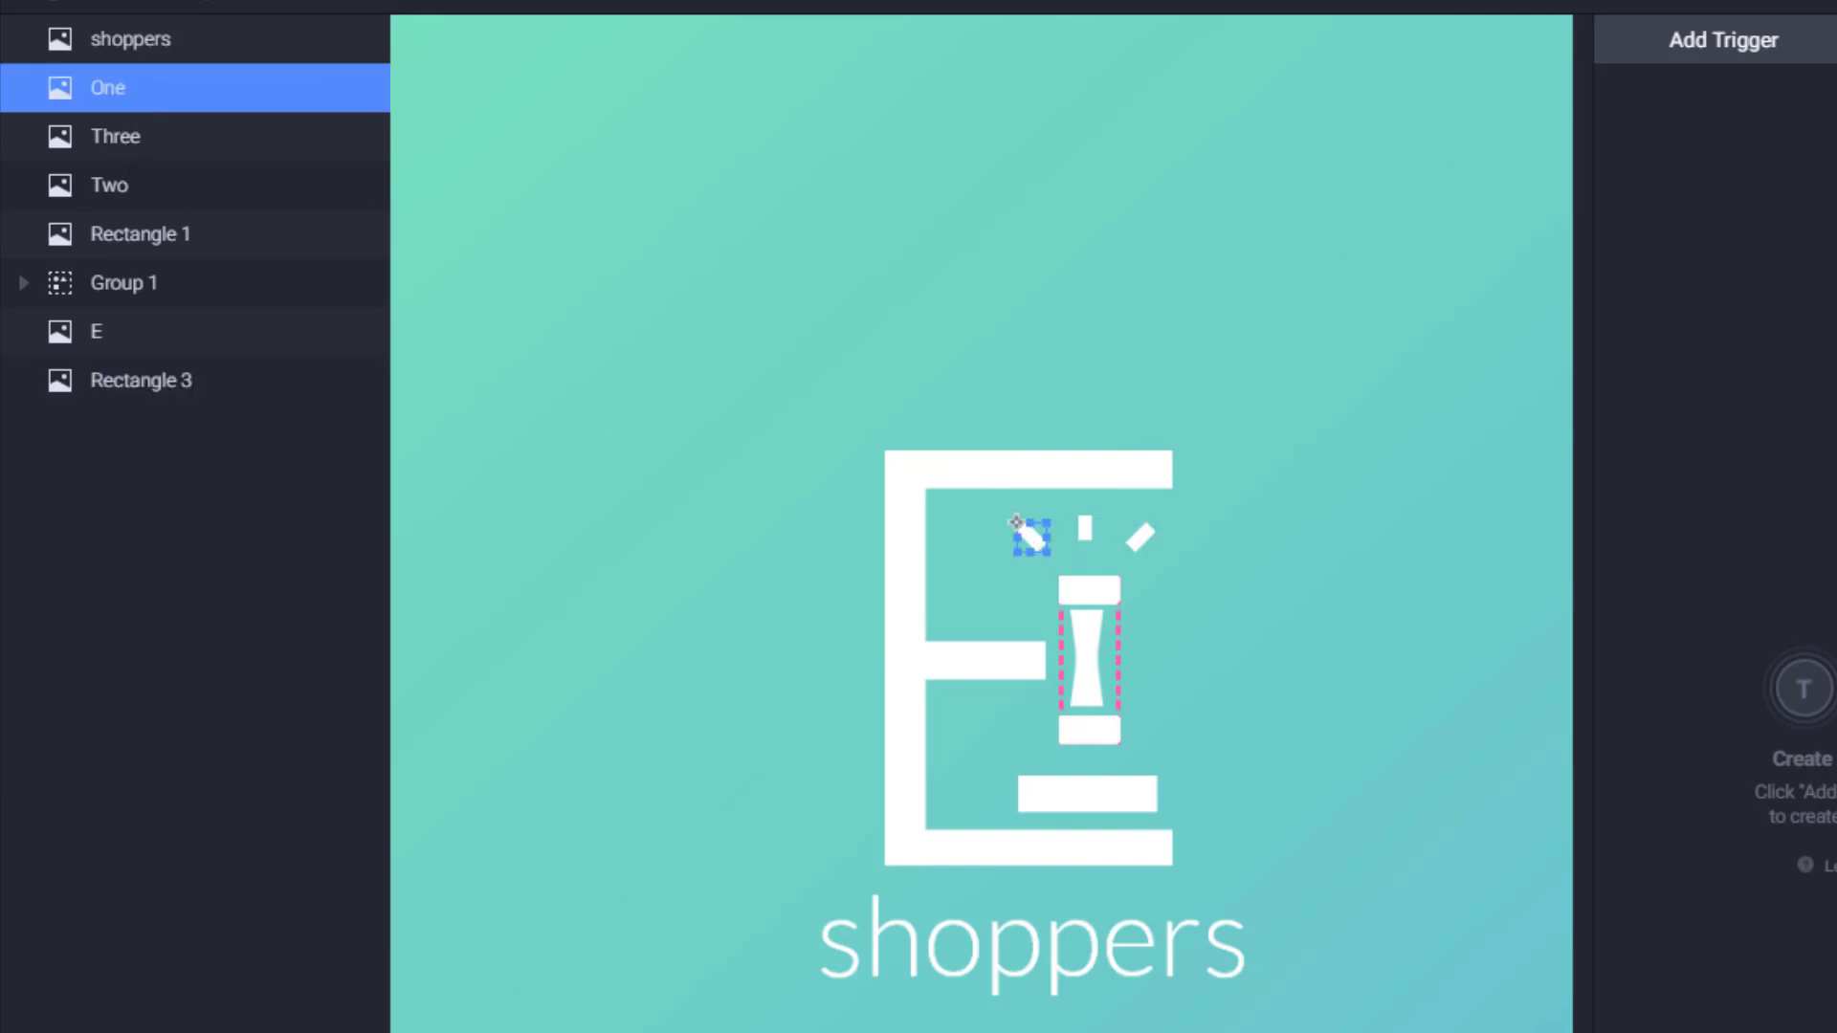
click(135, 182)
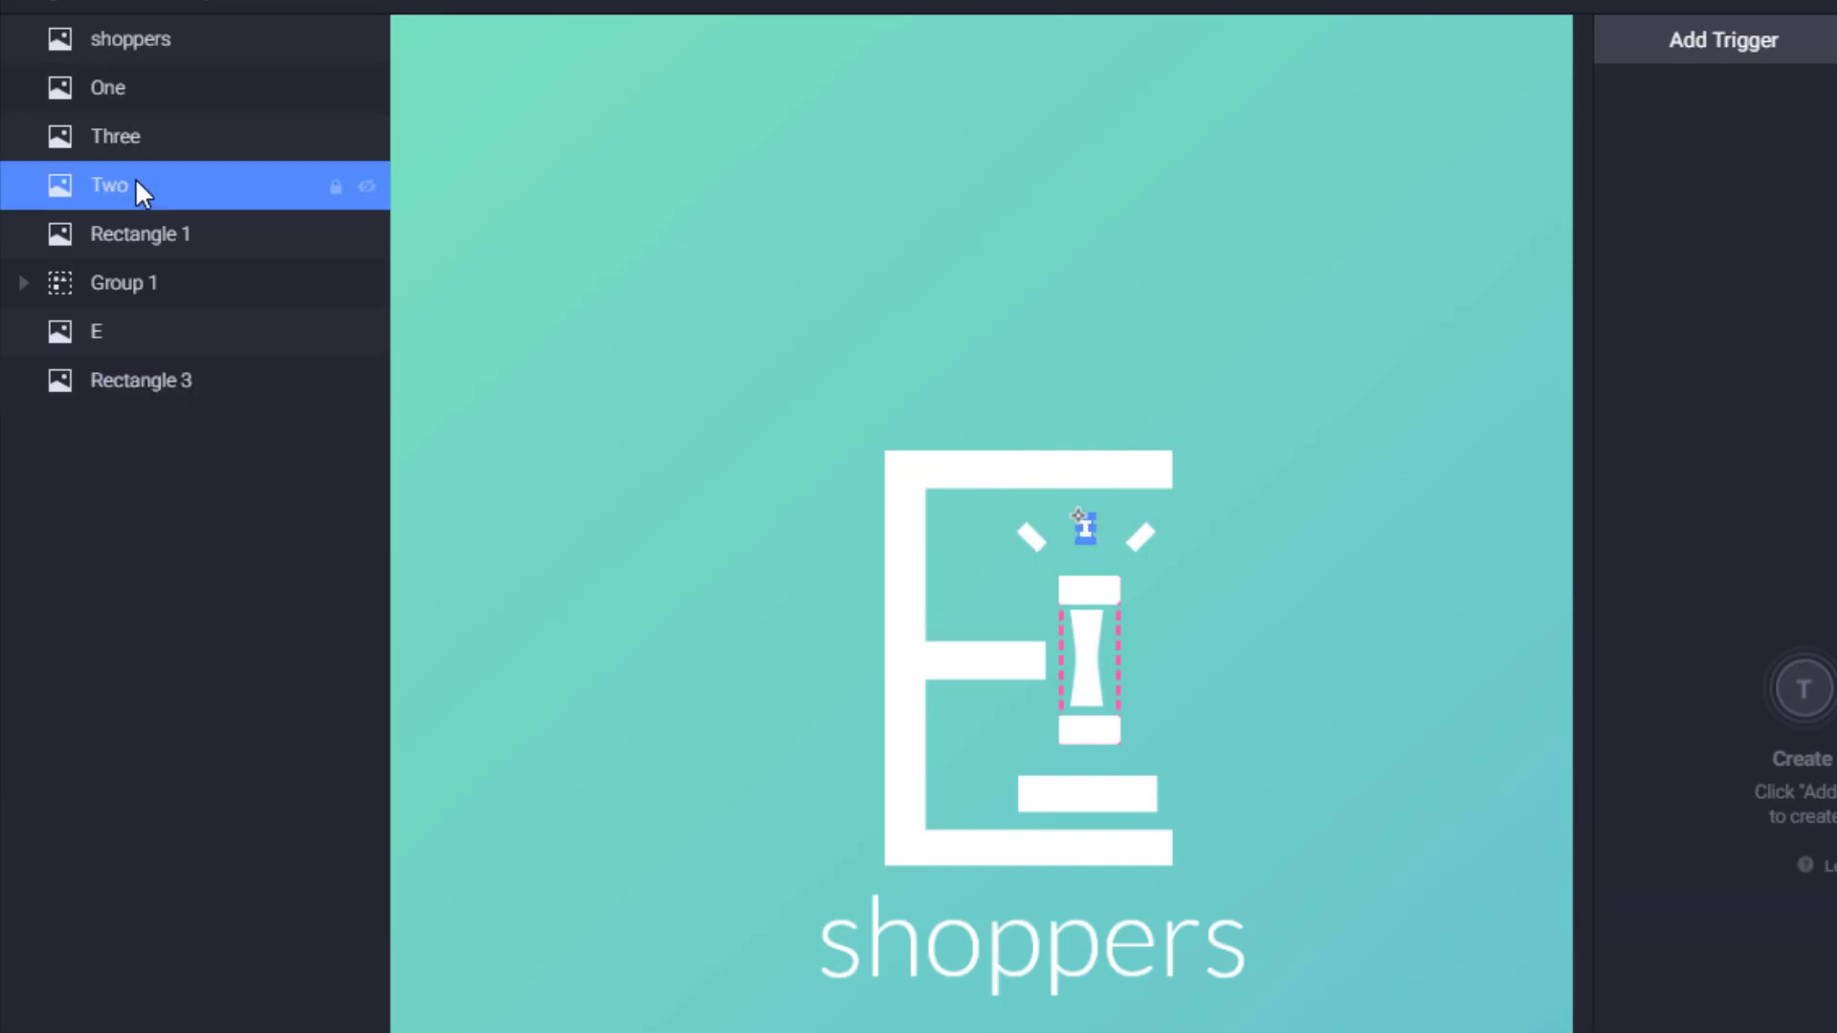
drag(128, 98, 123, 217)
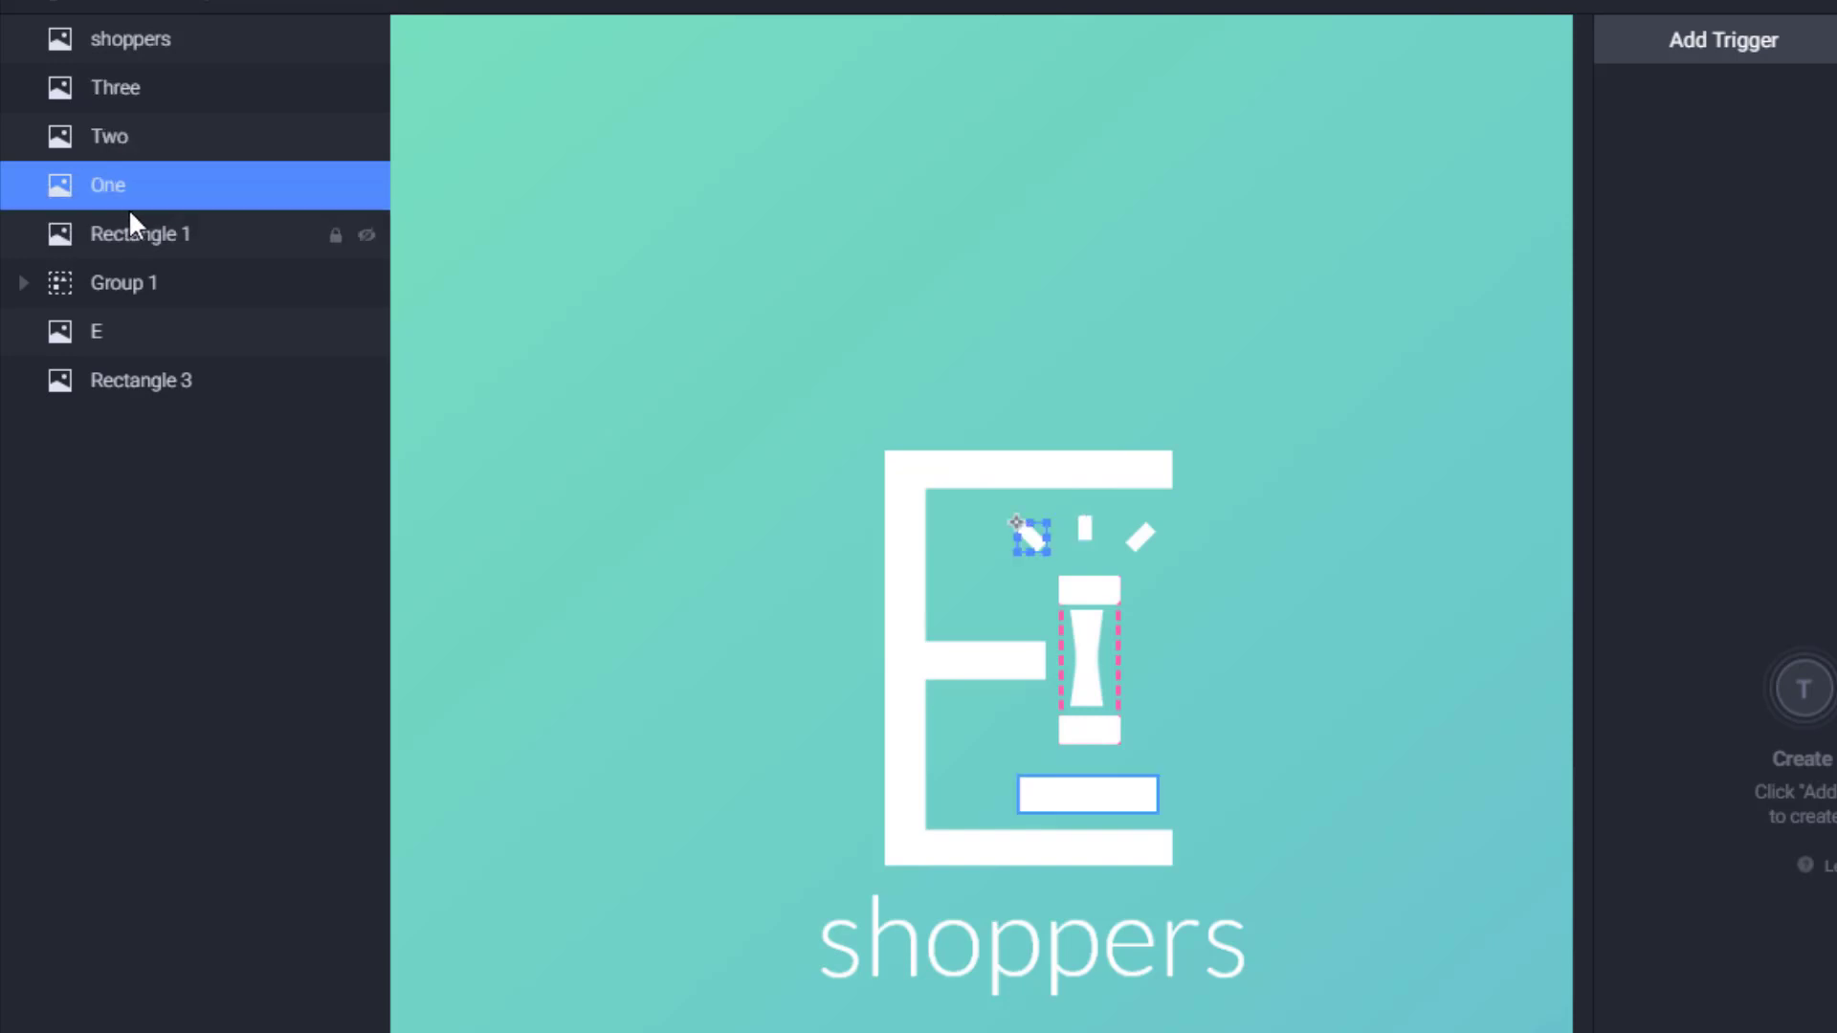
Set the origin of ray Two to its top centre (50, 0) and of ray Three to its top-right corner (100, 0)
click(153, 134)
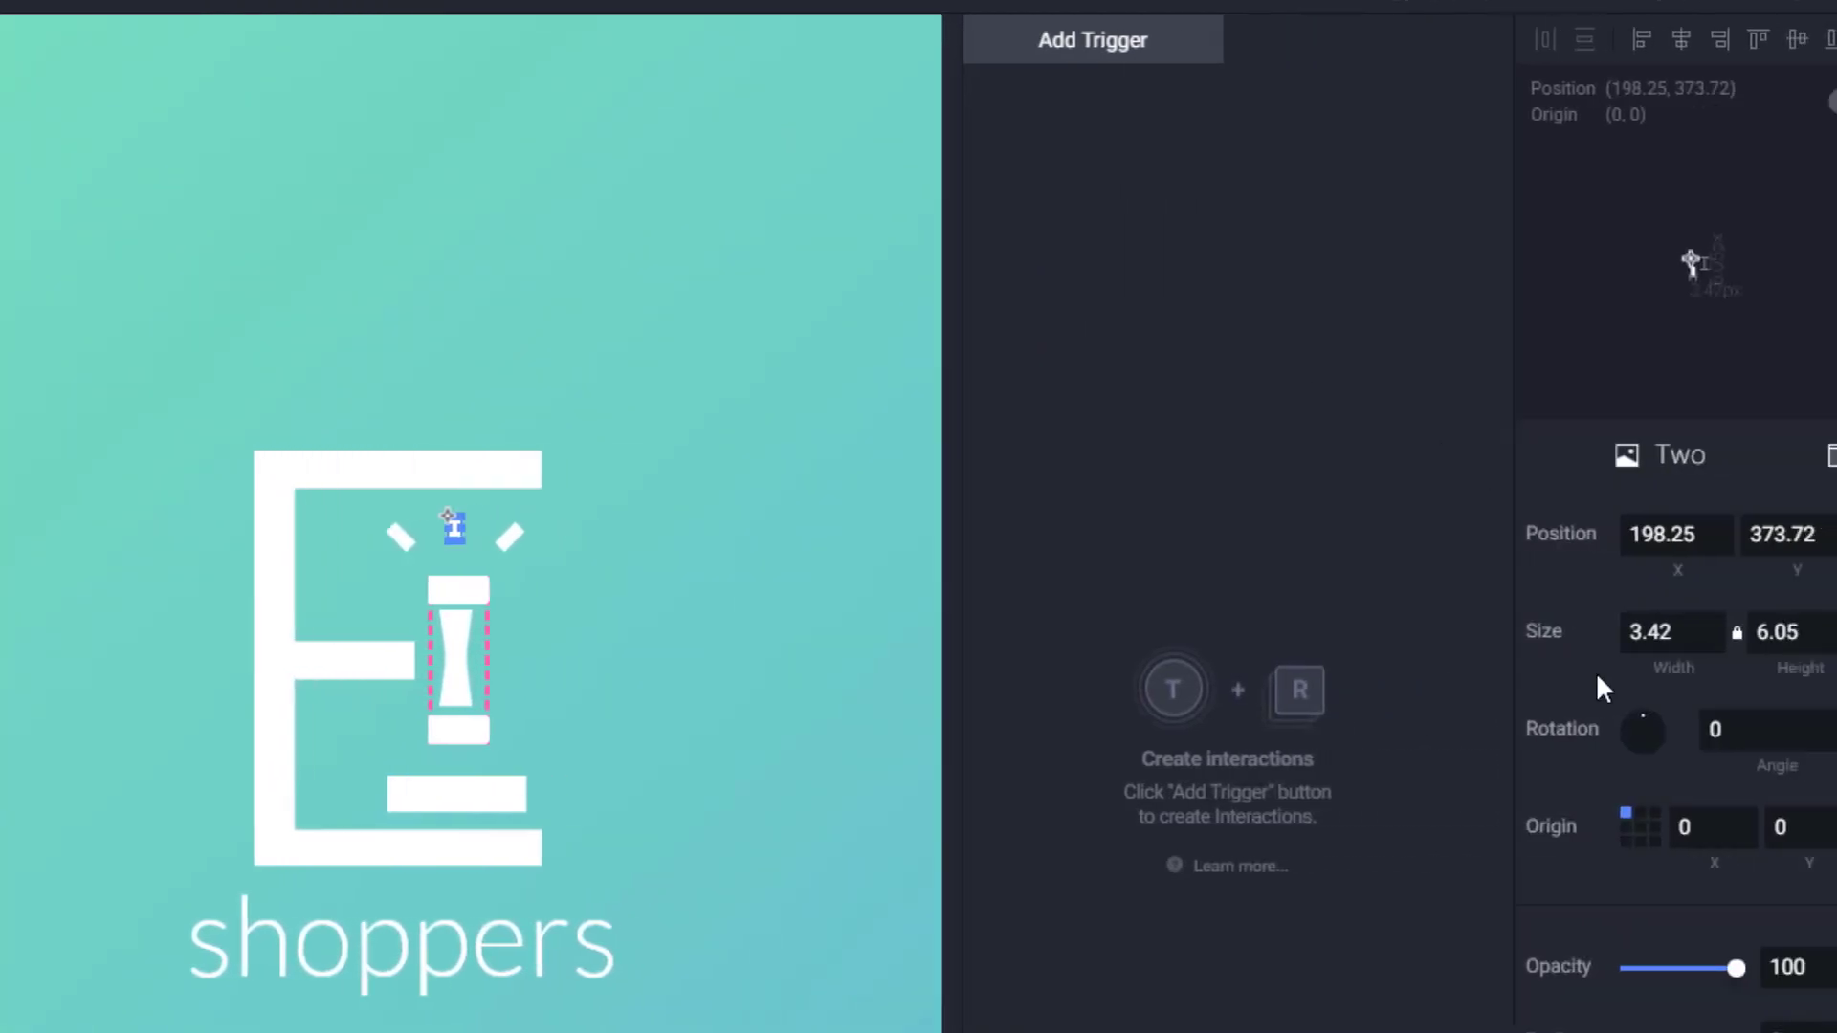
click(1627, 814)
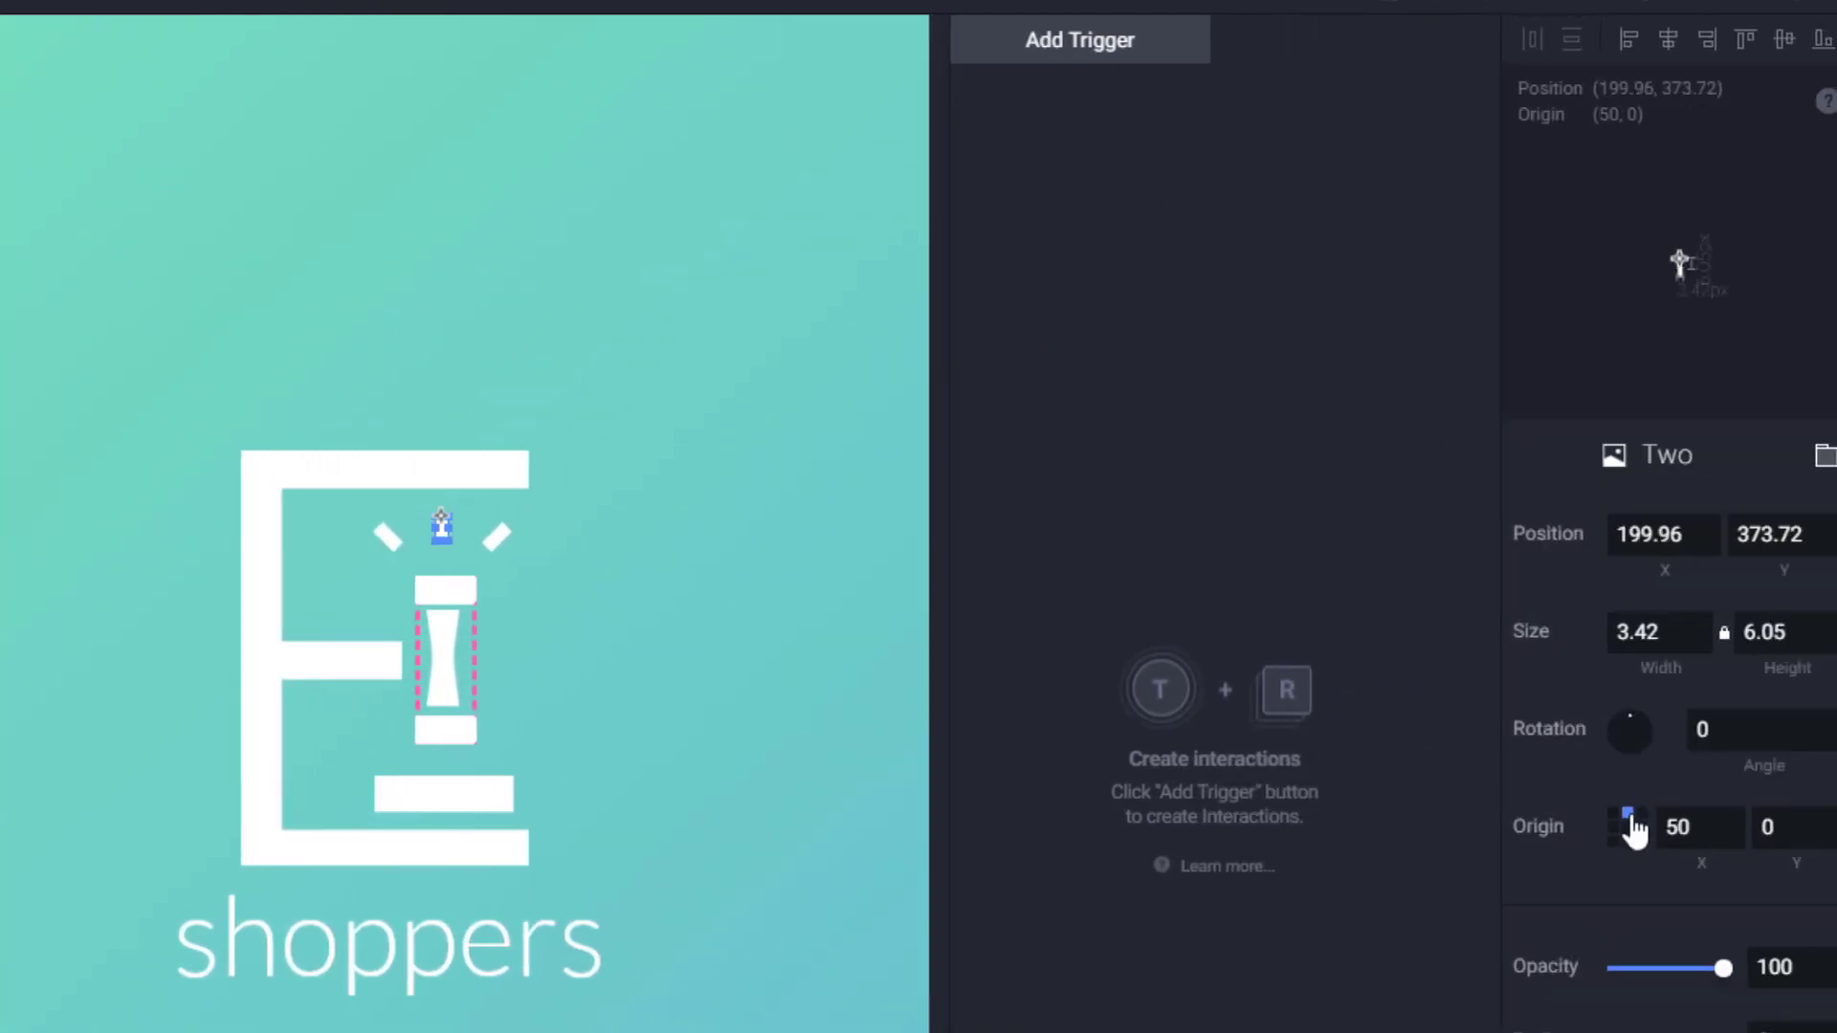
click(496, 536)
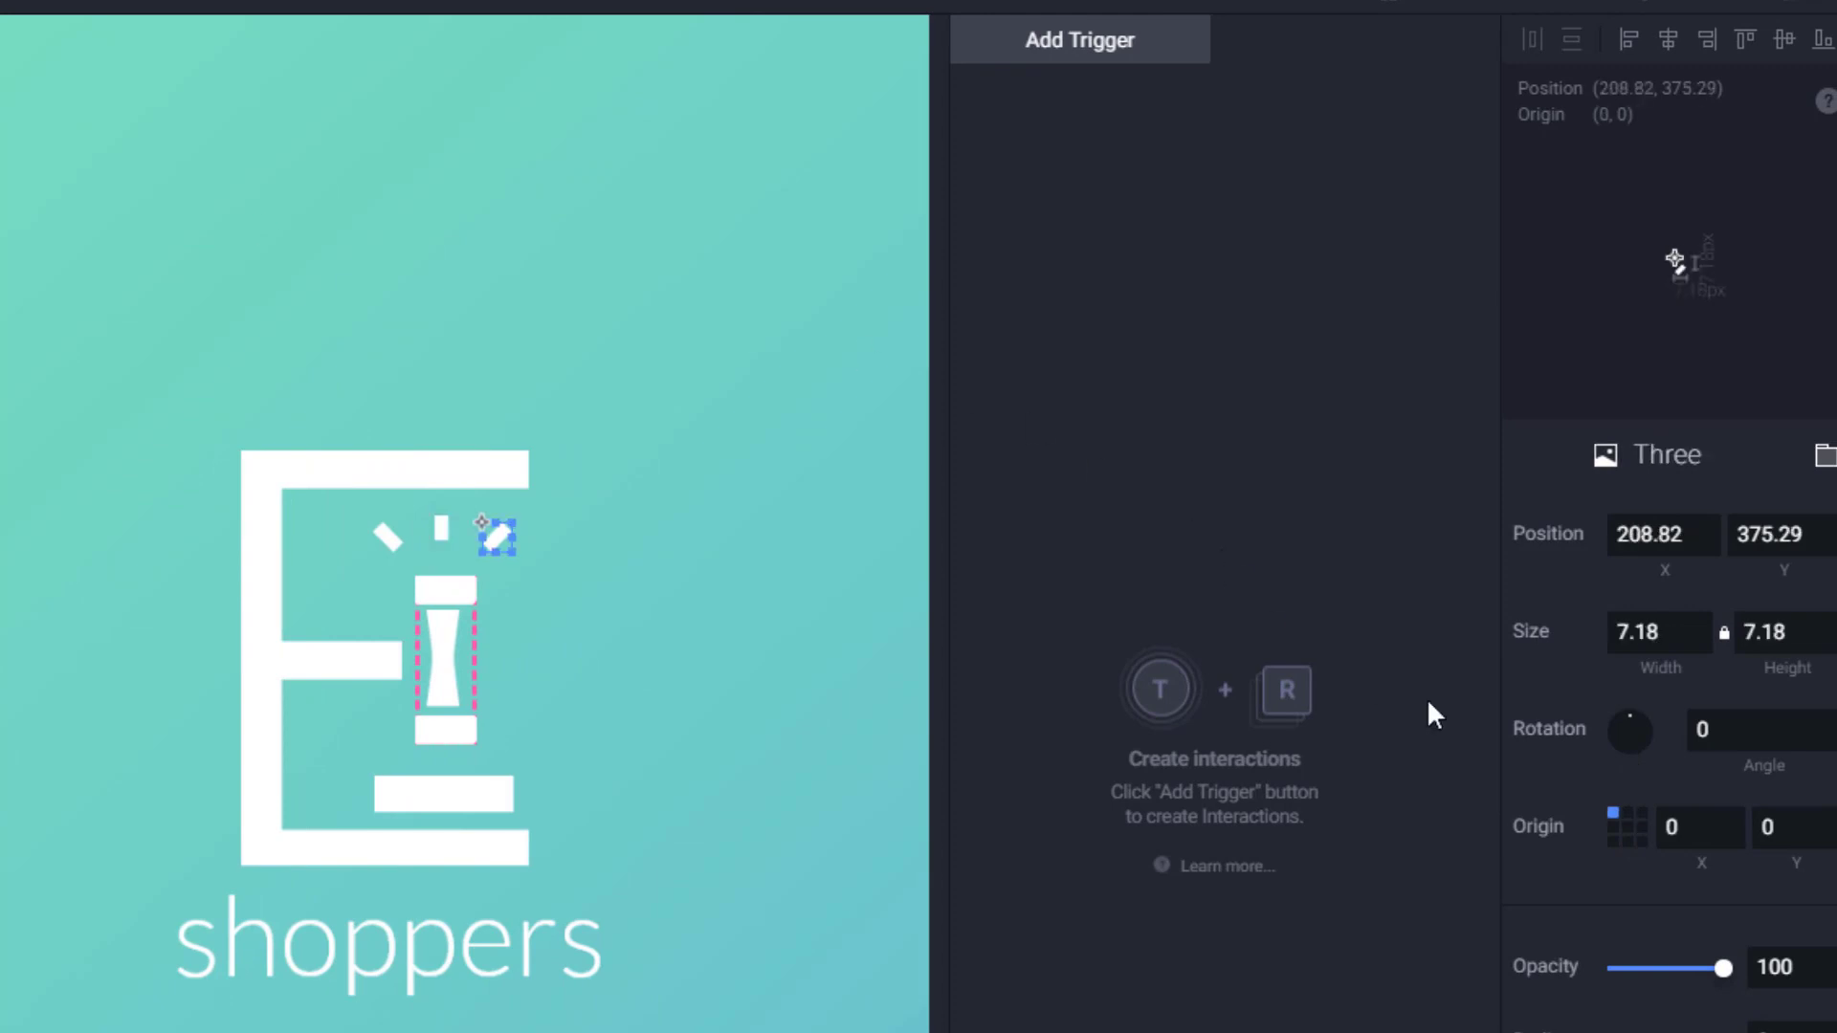
click(1641, 816)
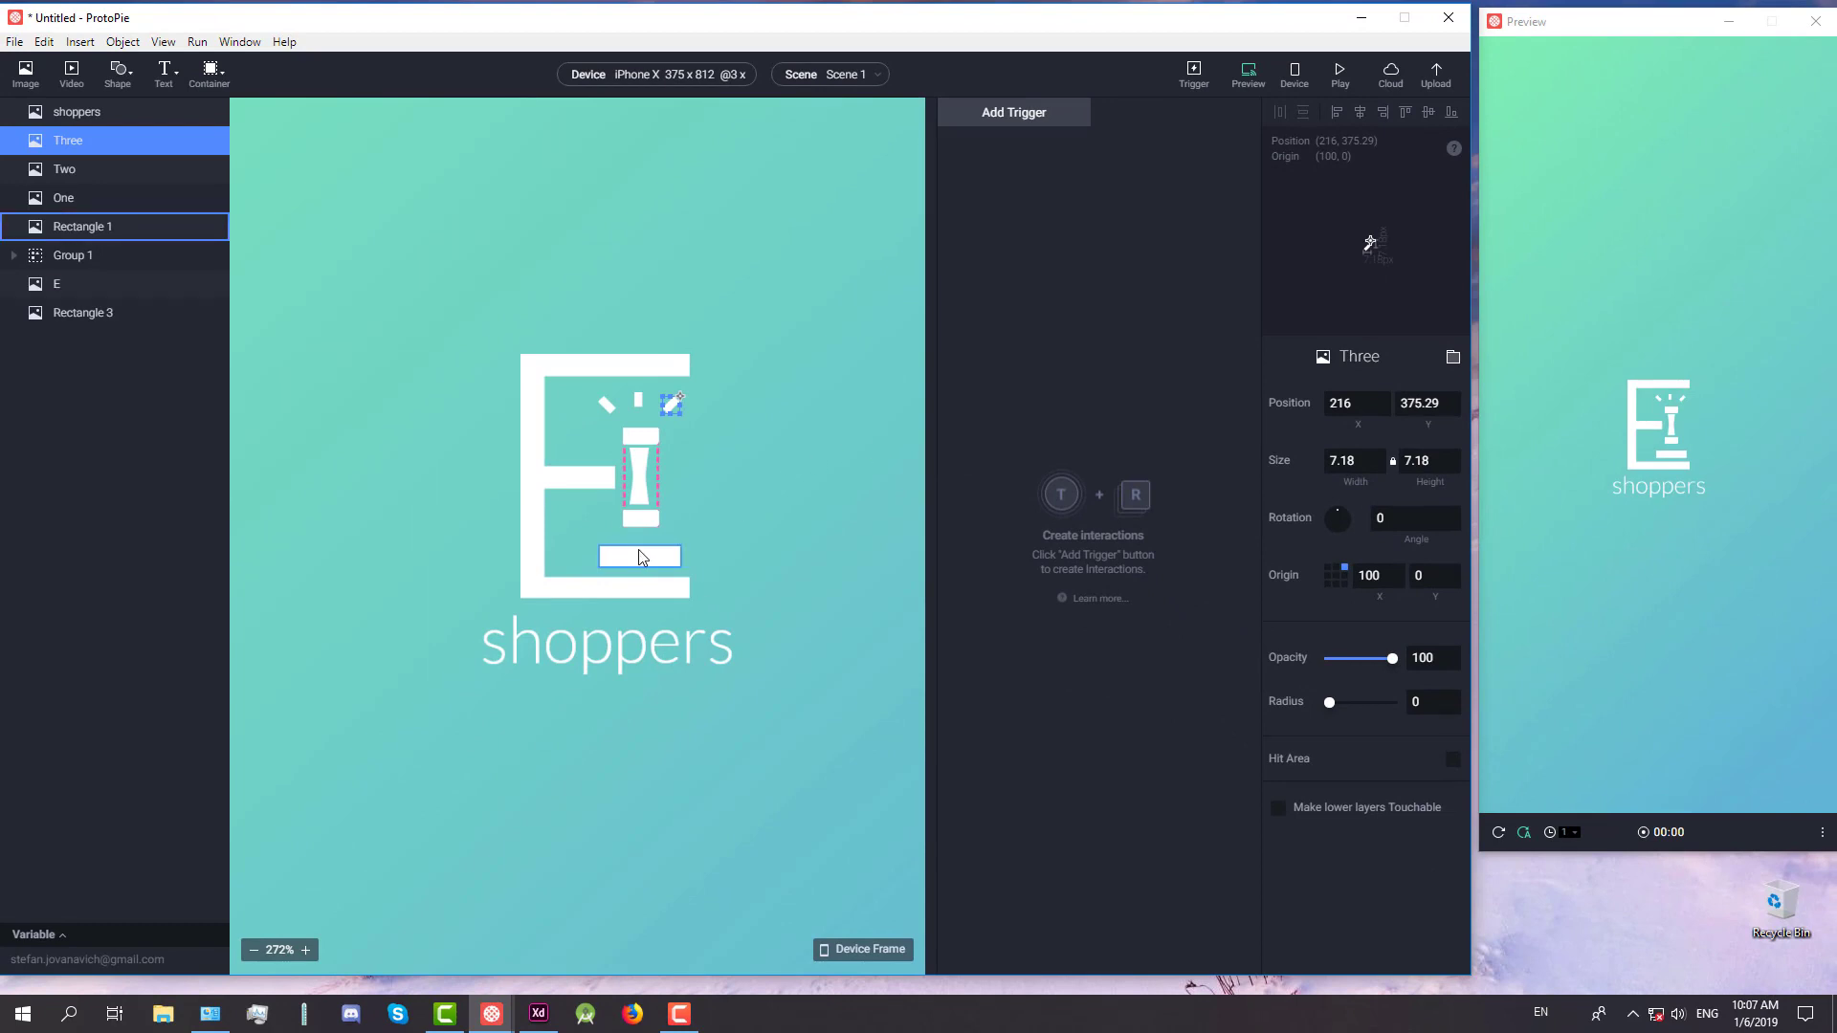
Move the E layer straight up out of the scene, keeping X at 154.6 and placing Y at -94.4
scroll(669, 519, down, 3)
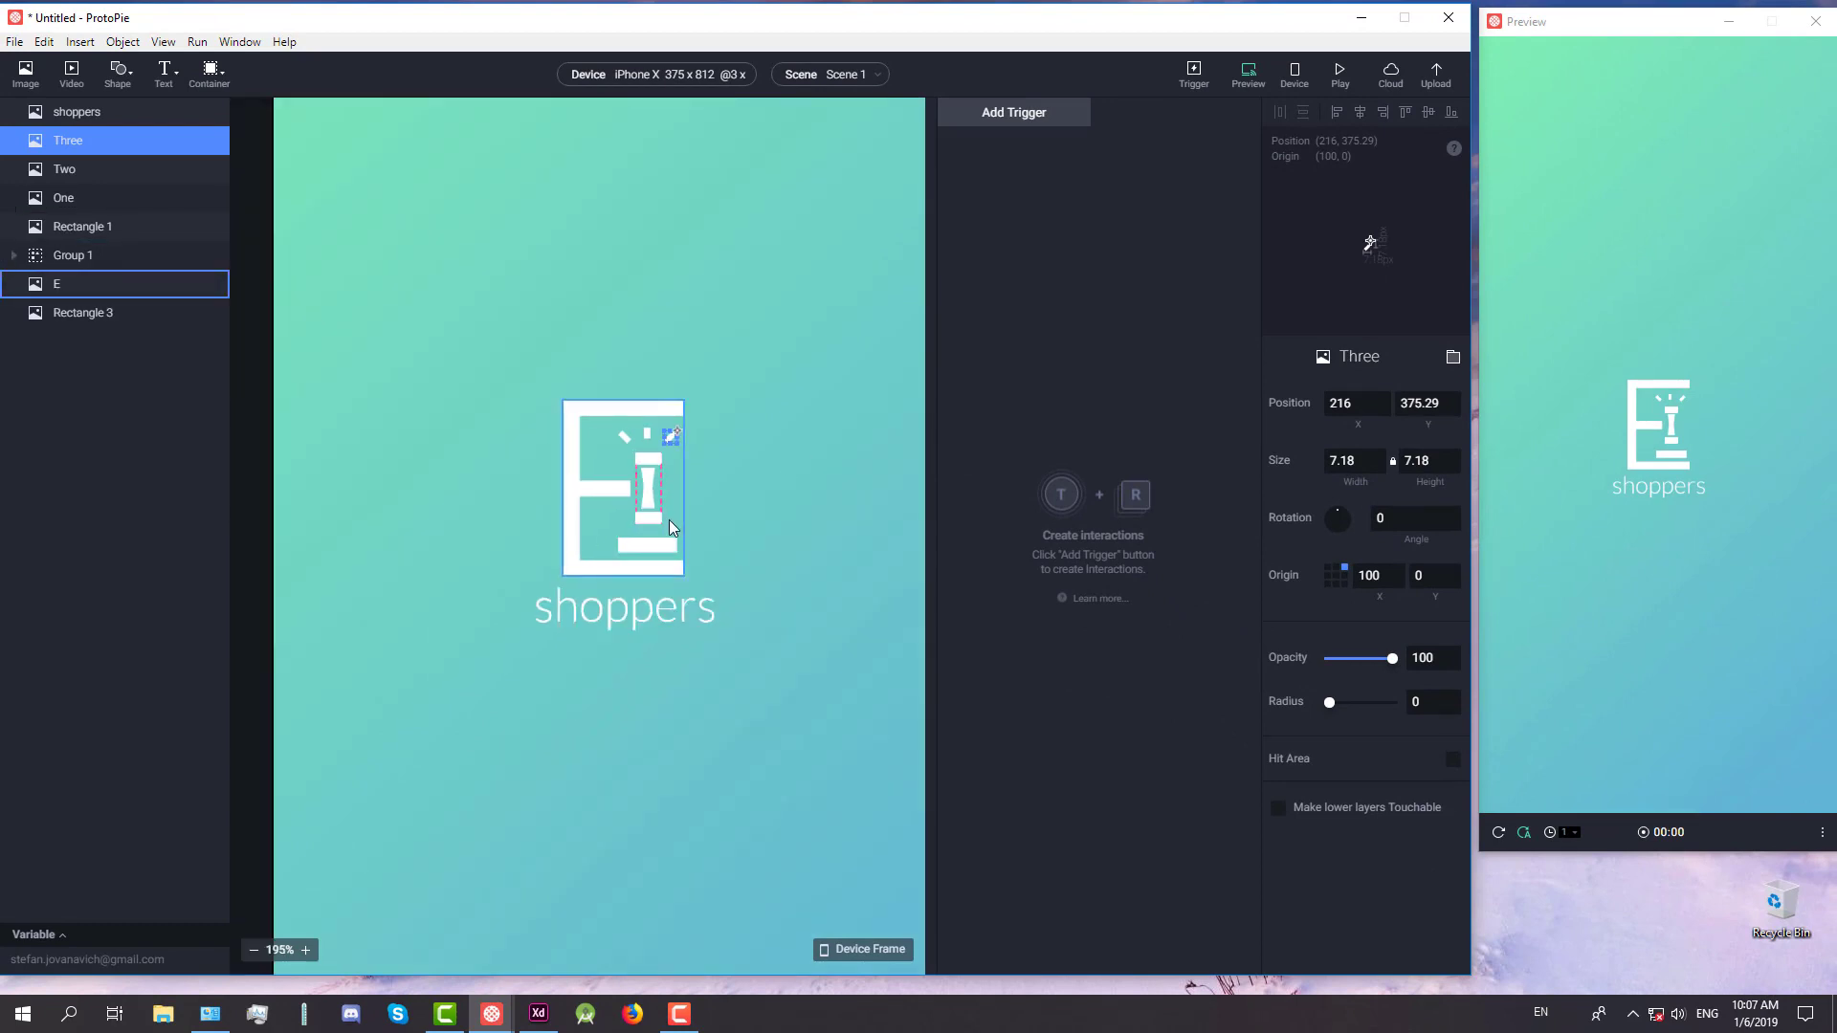
scroll(669, 519, down, 3)
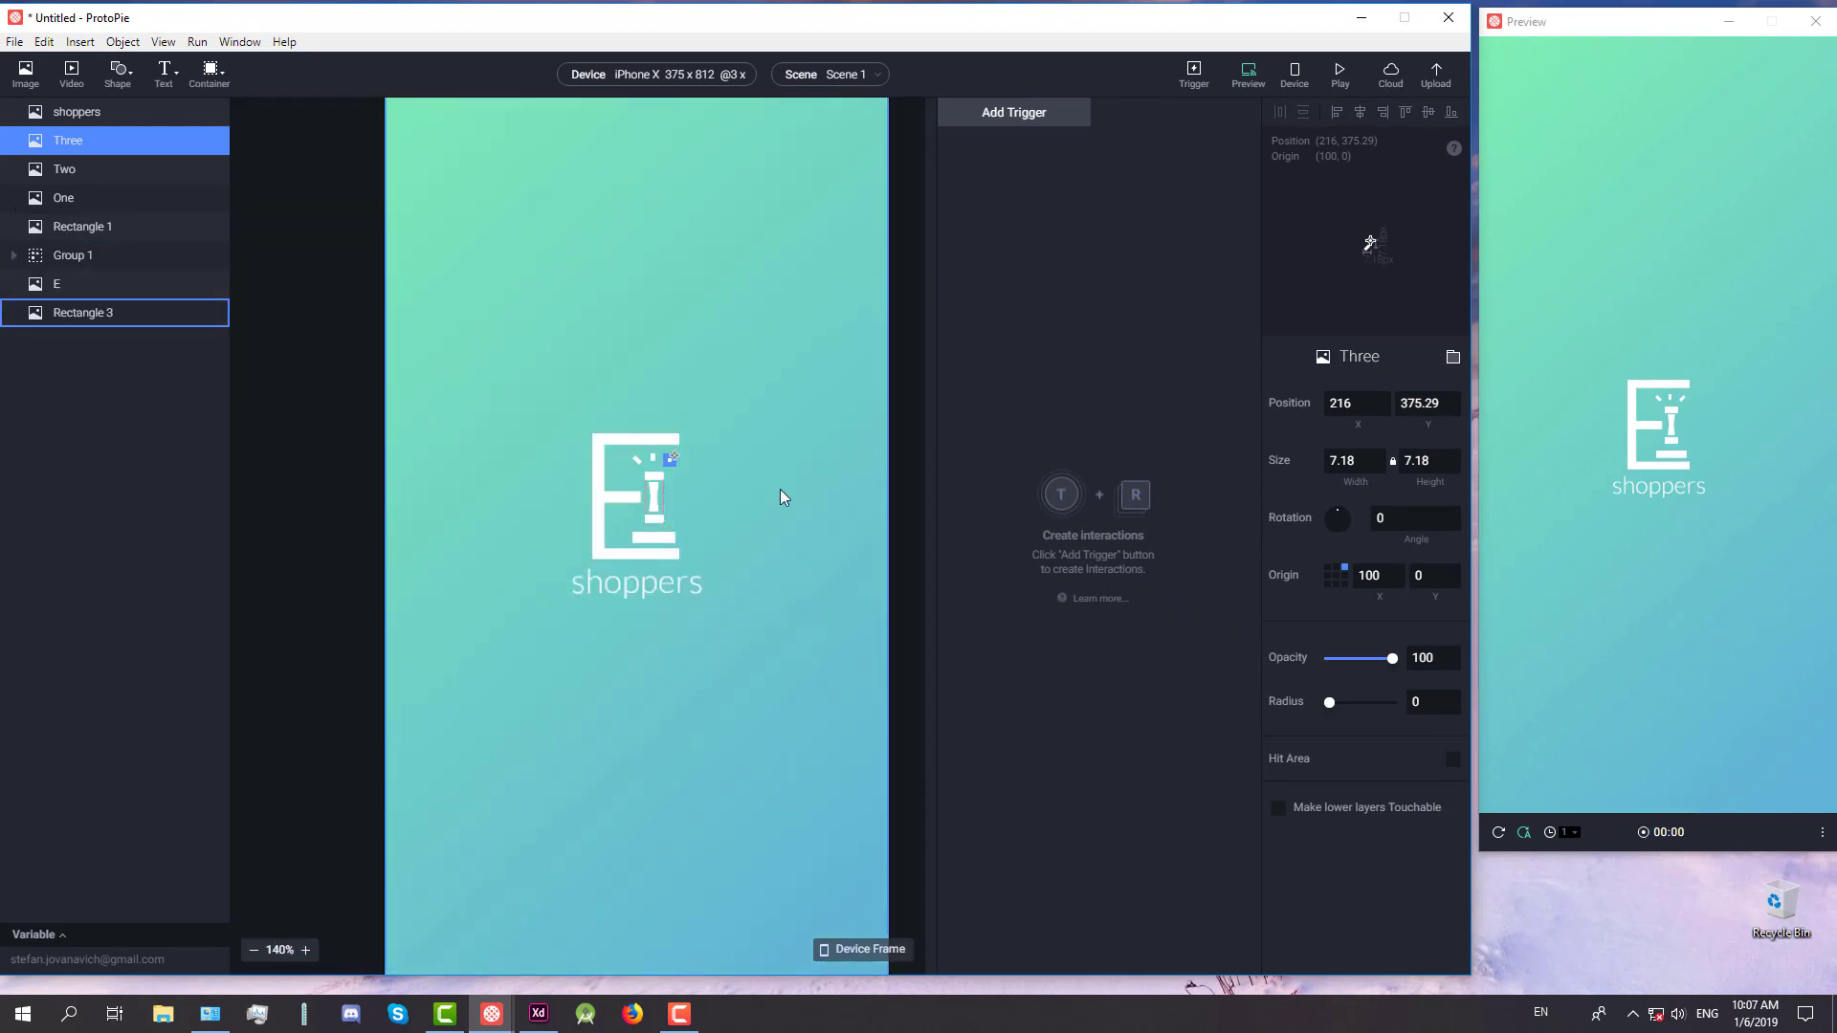
click(597, 555)
scroll(749, 499, up, 3)
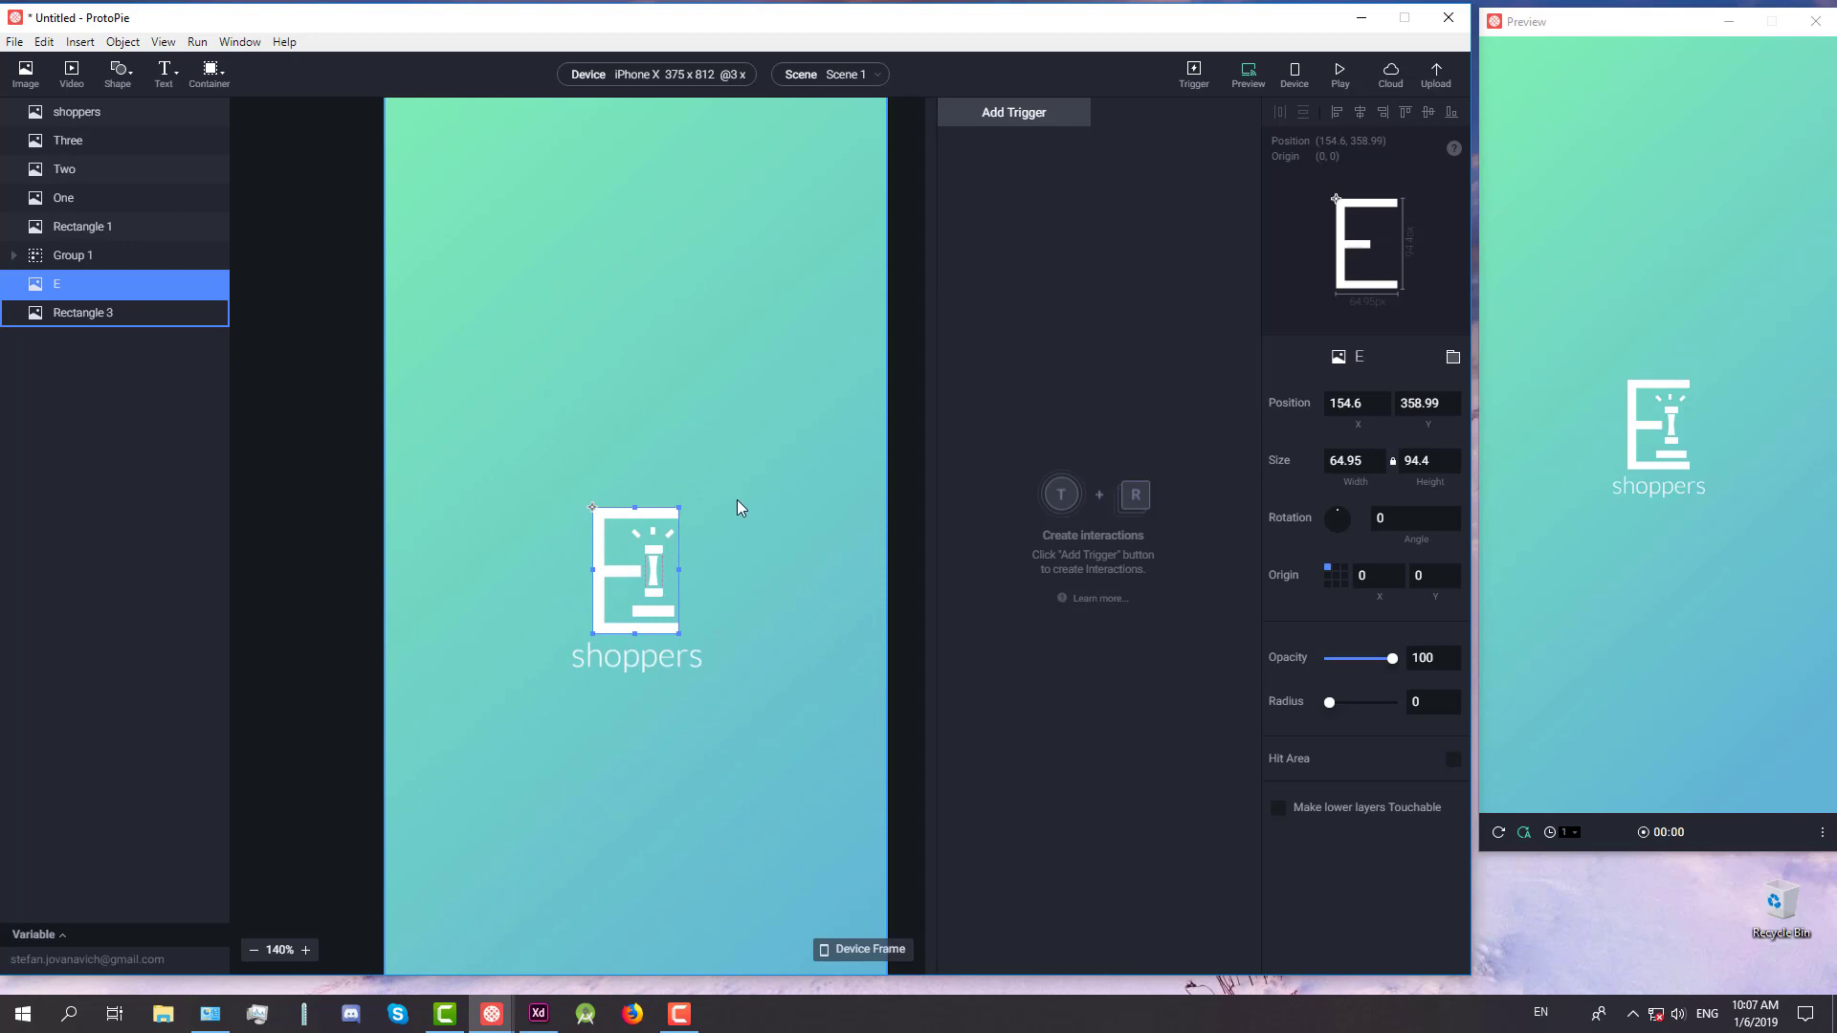
scroll(737, 502, down, 2)
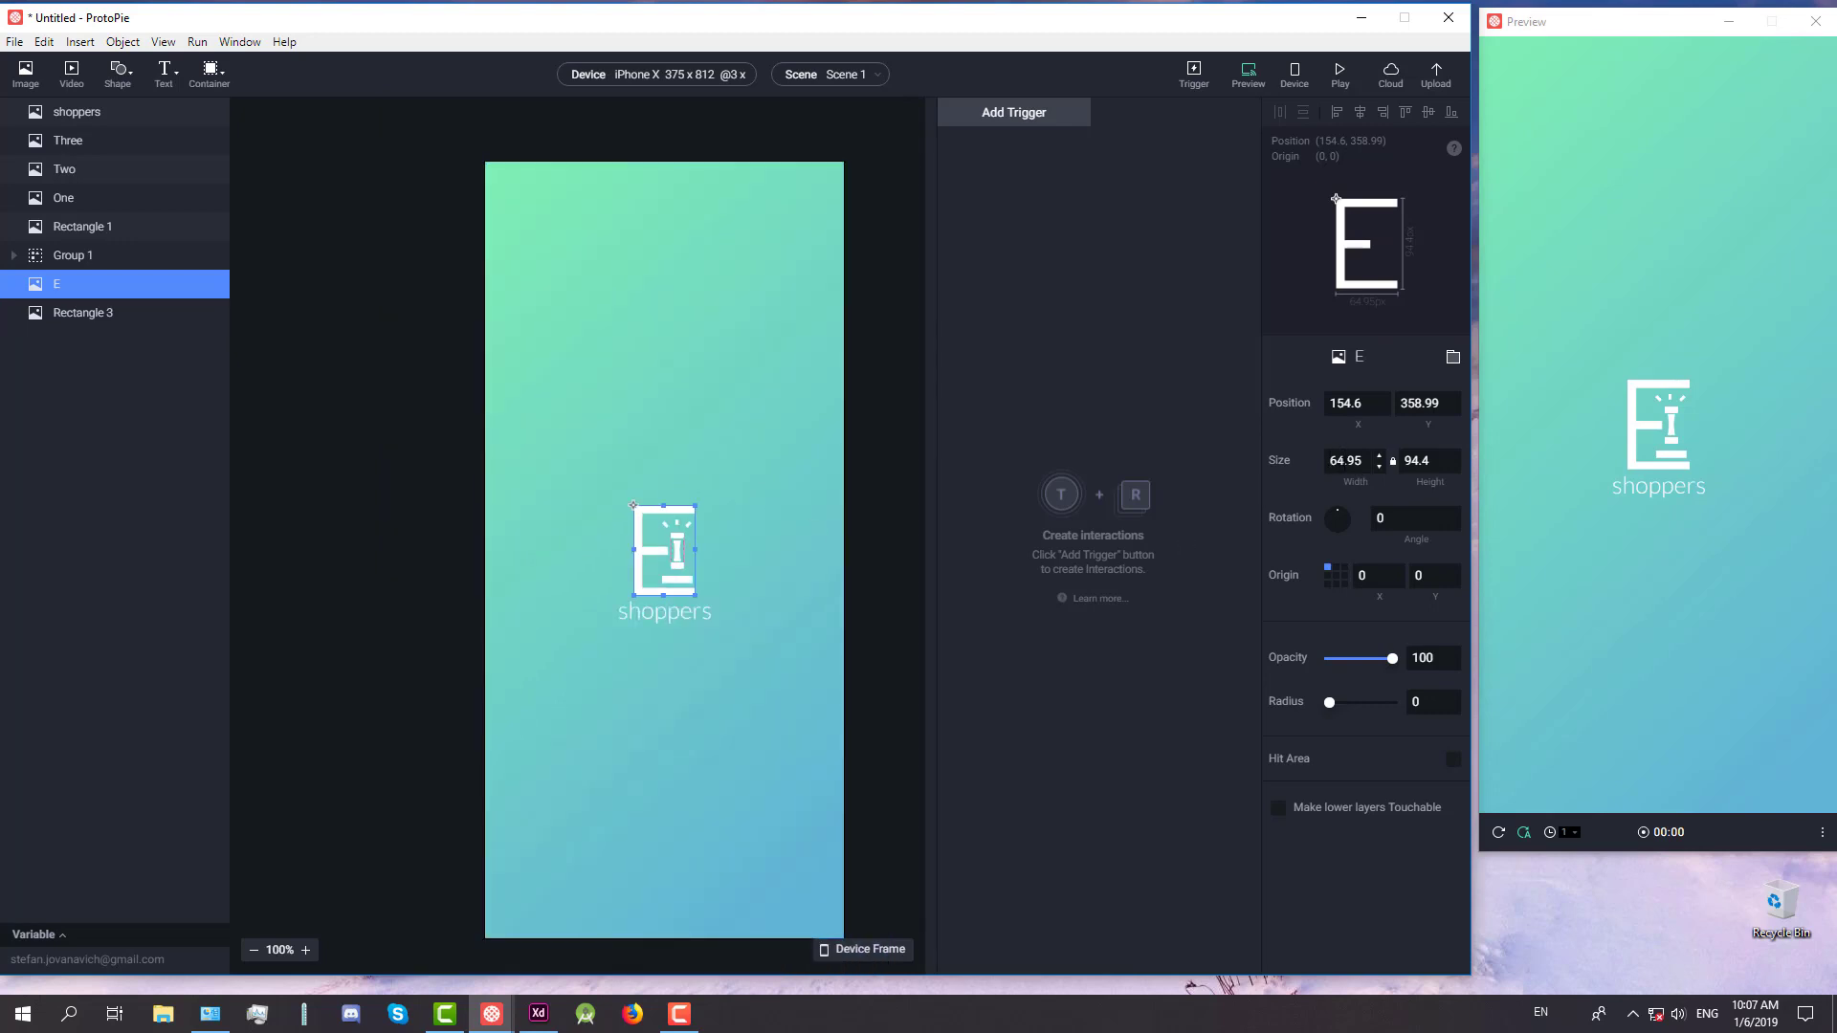
click(1347, 404)
scroll(804, 514, up, 2)
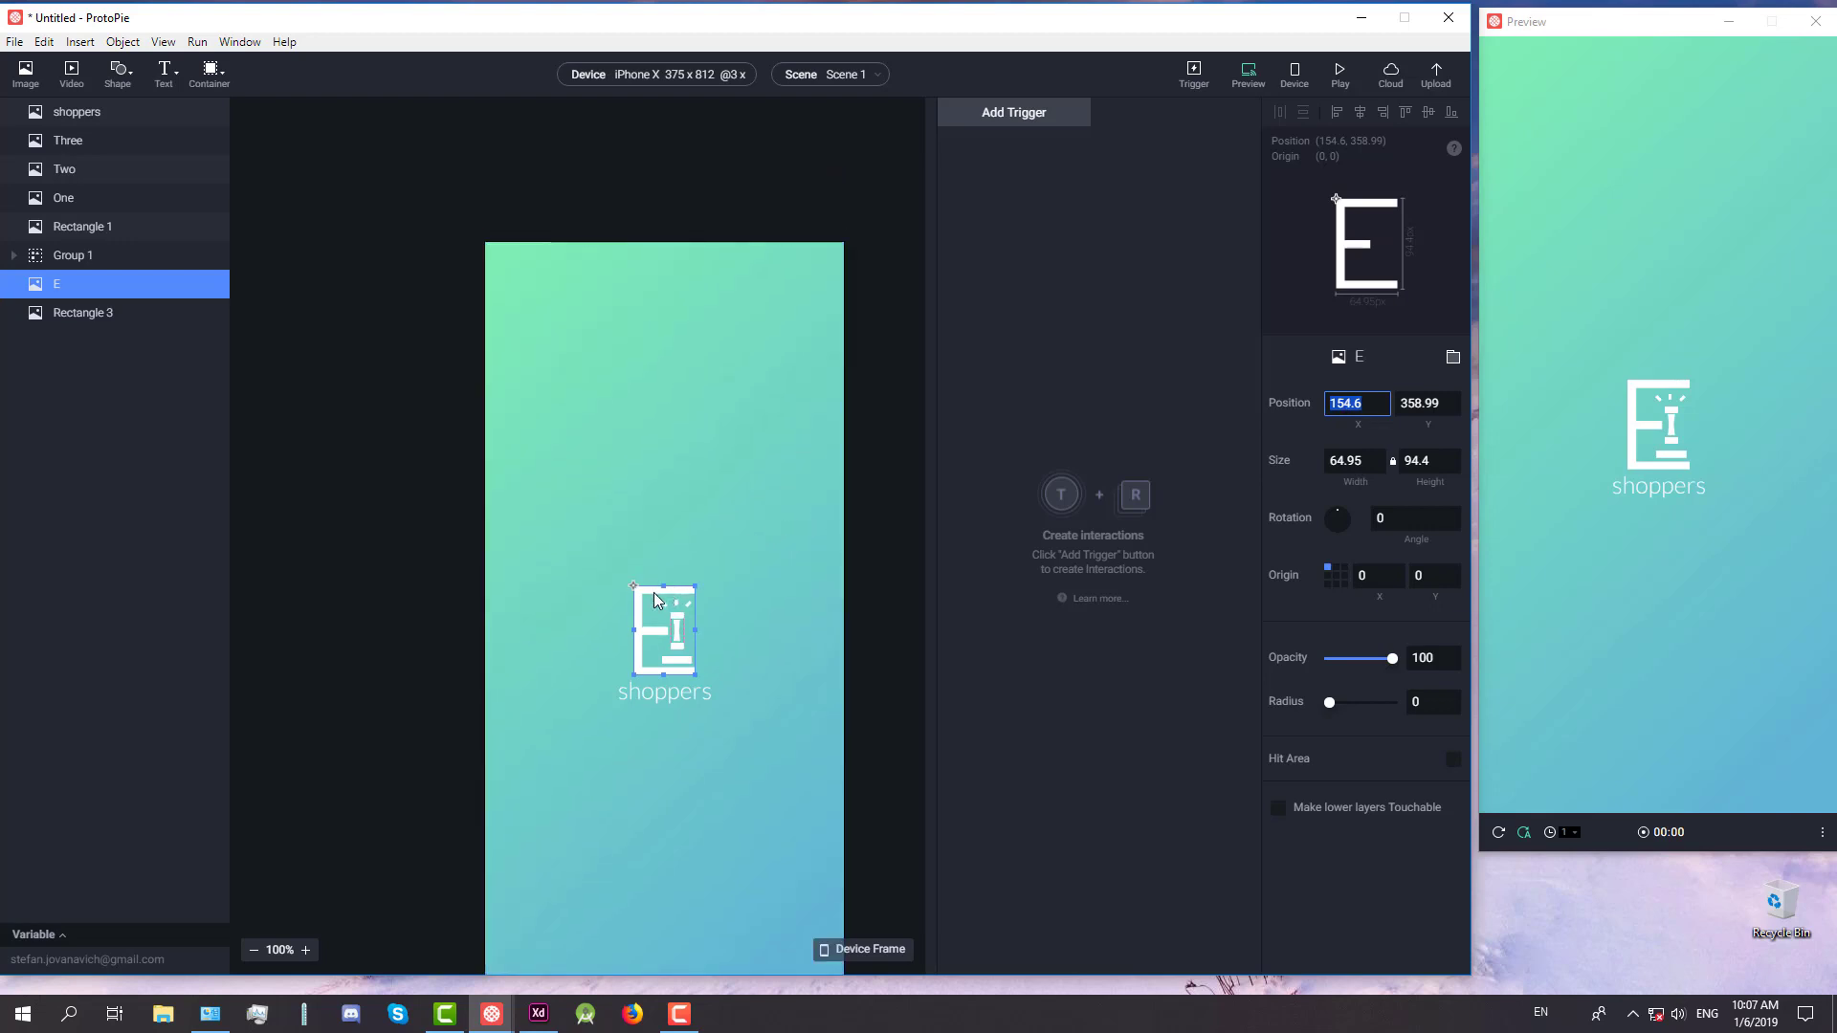
drag(659, 591, 686, 168)
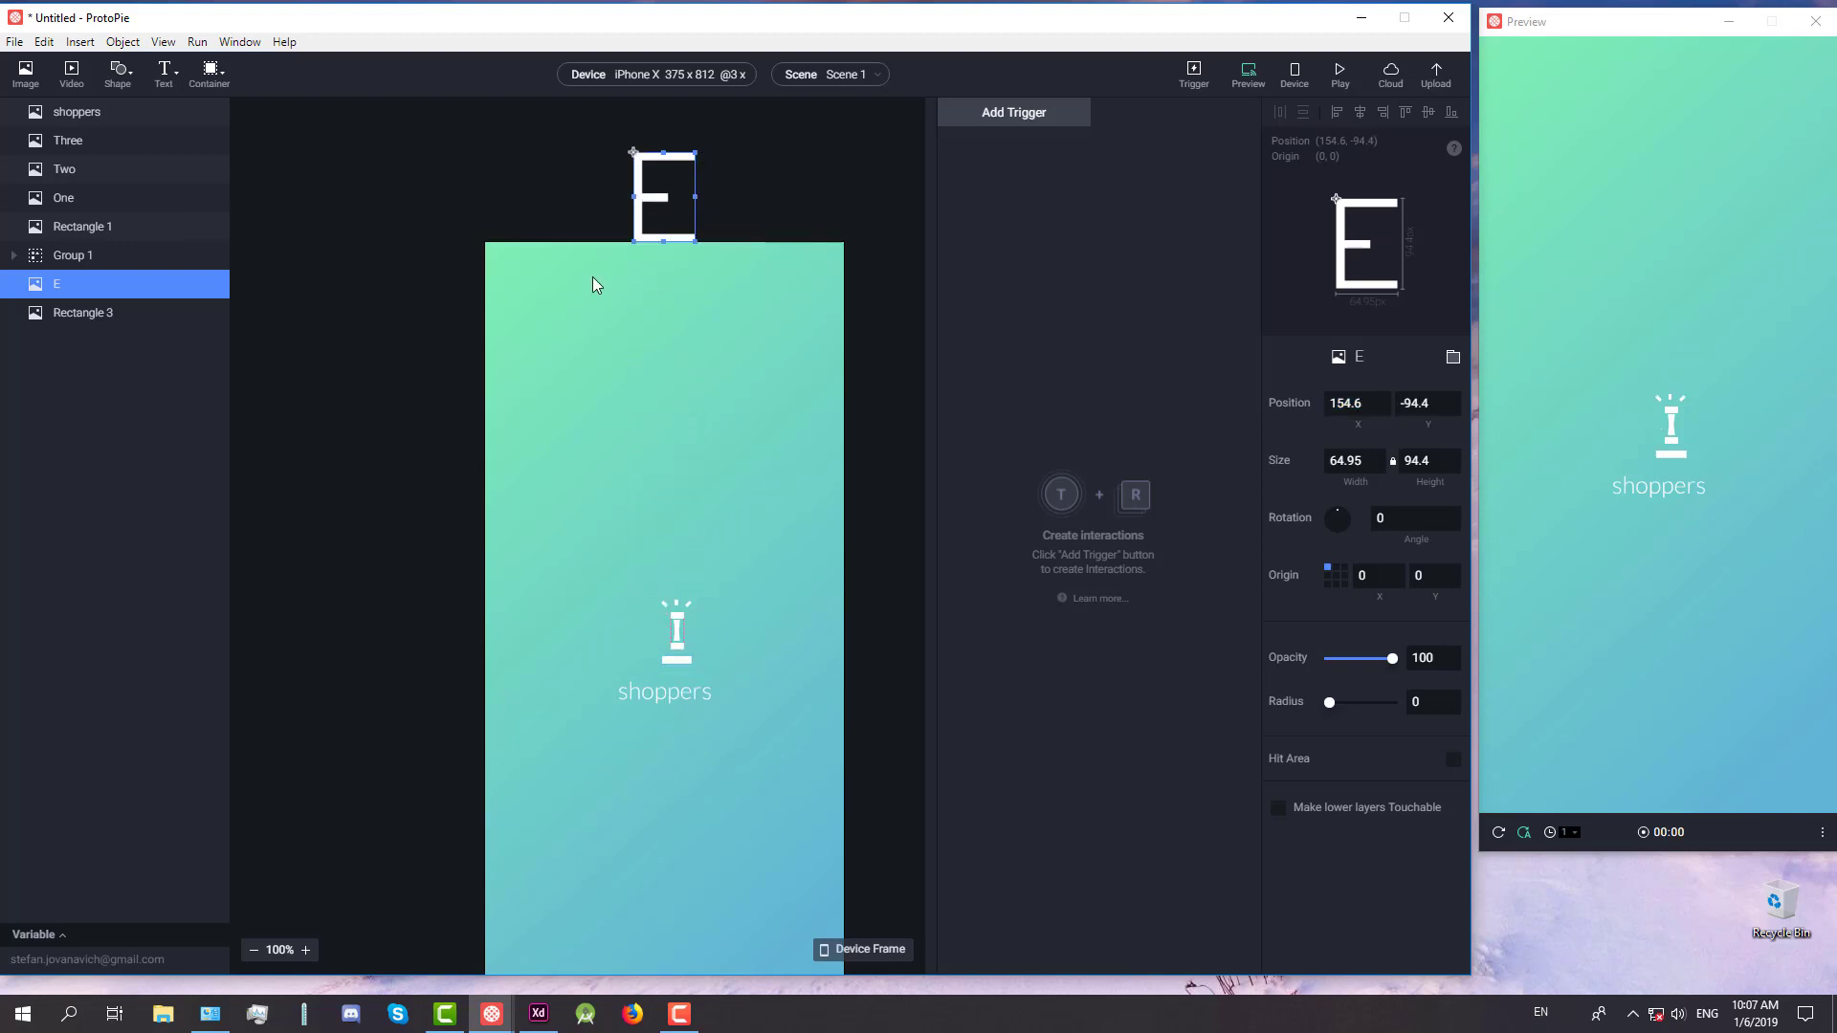
Add a Start trigger with a Move response assigned to the E layer
click(1017, 114)
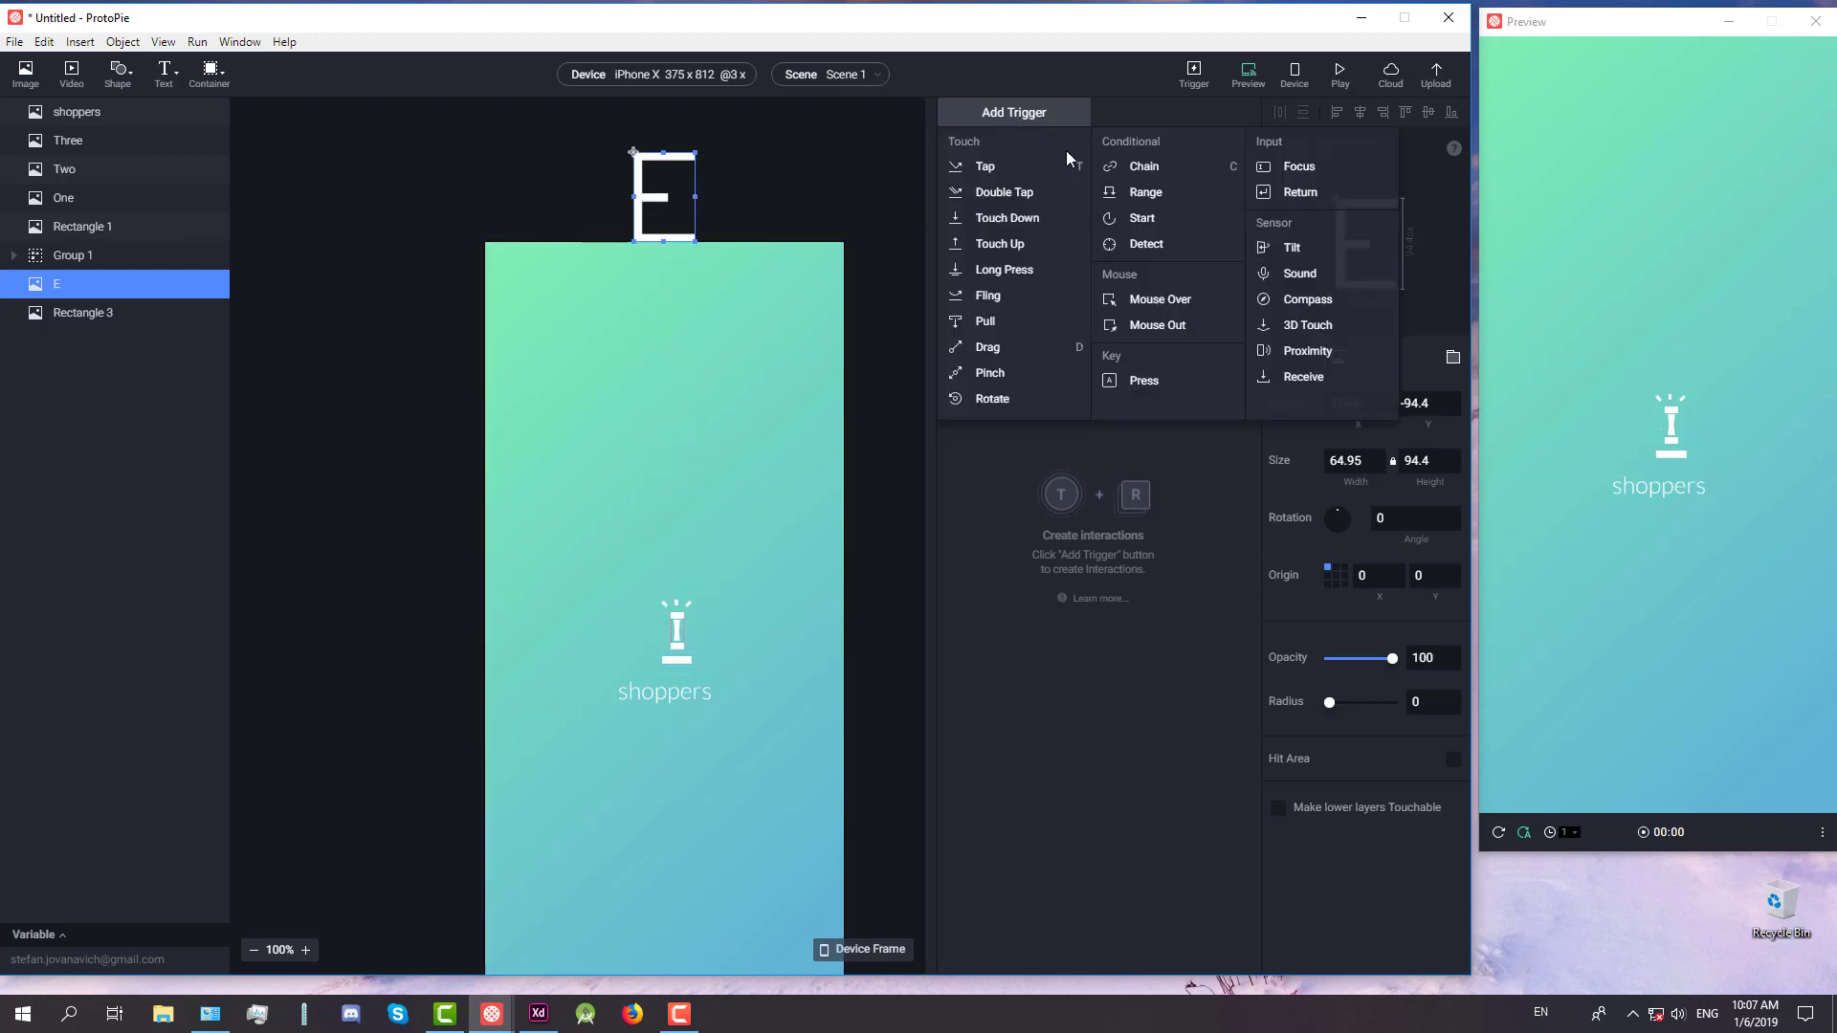
click(1143, 219)
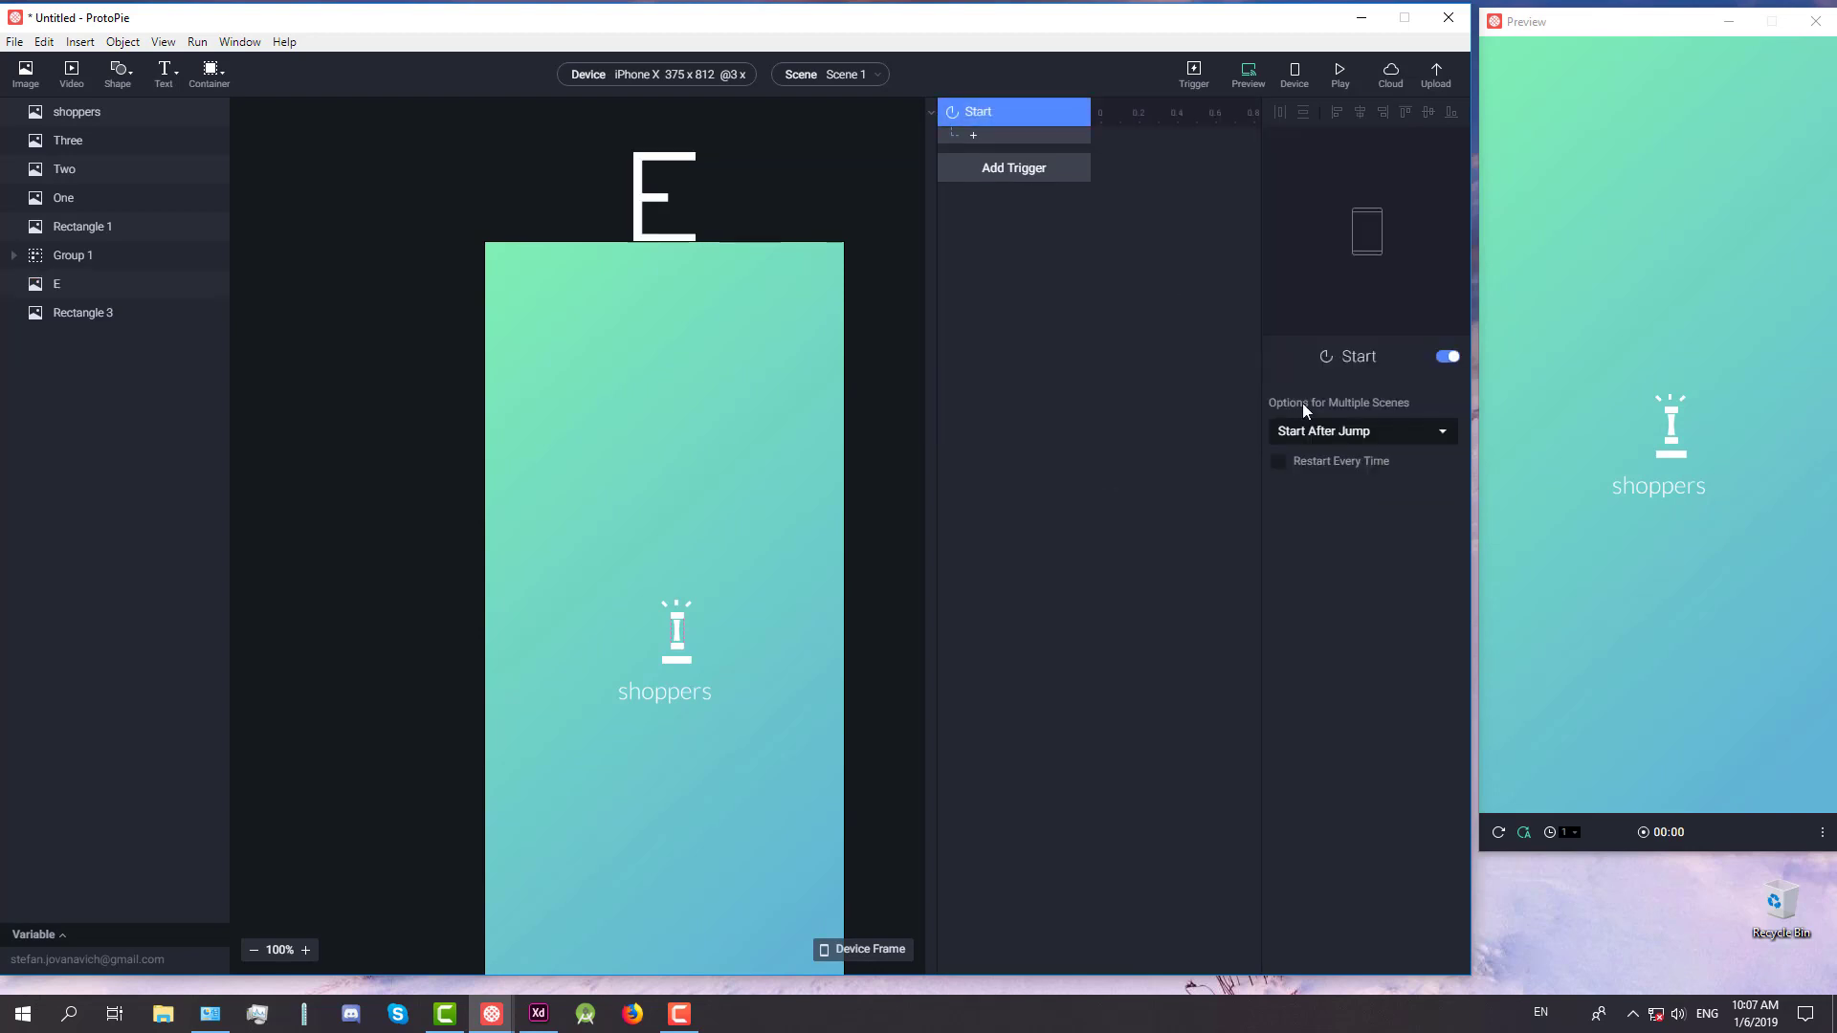
click(974, 137)
click(1003, 167)
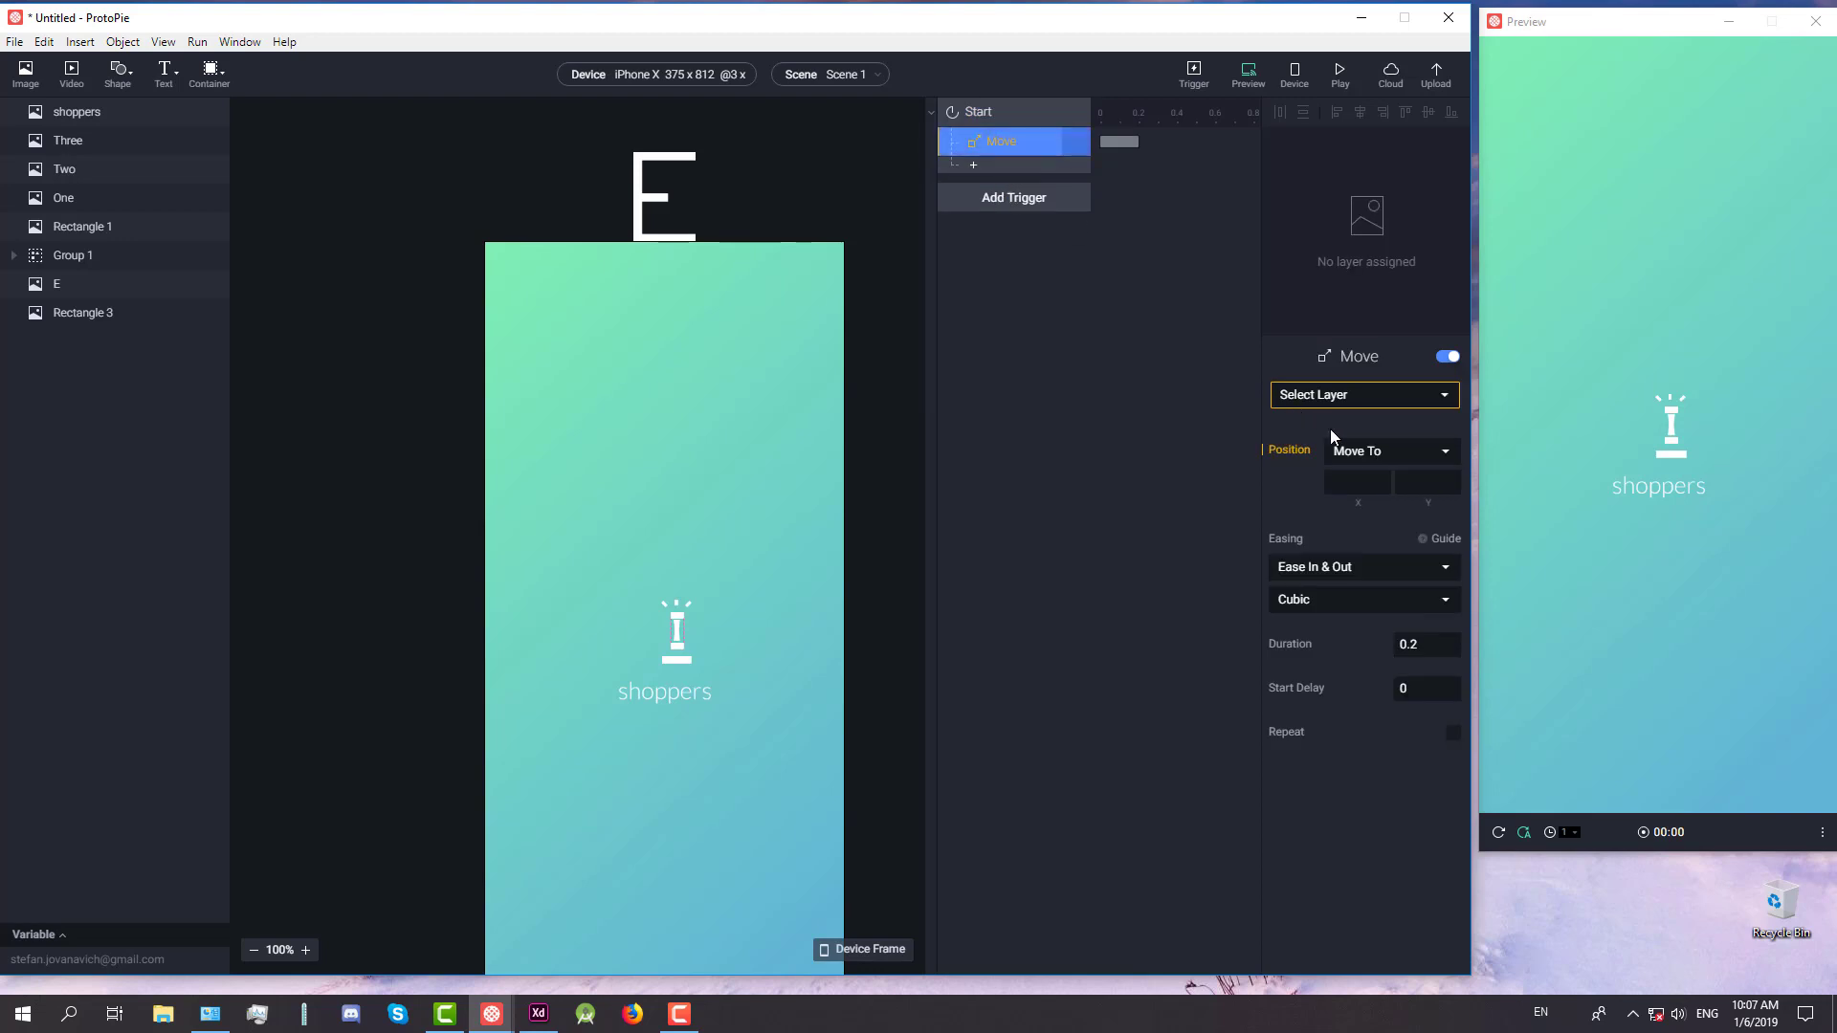
click(1362, 397)
scroll(1353, 536, down, 3)
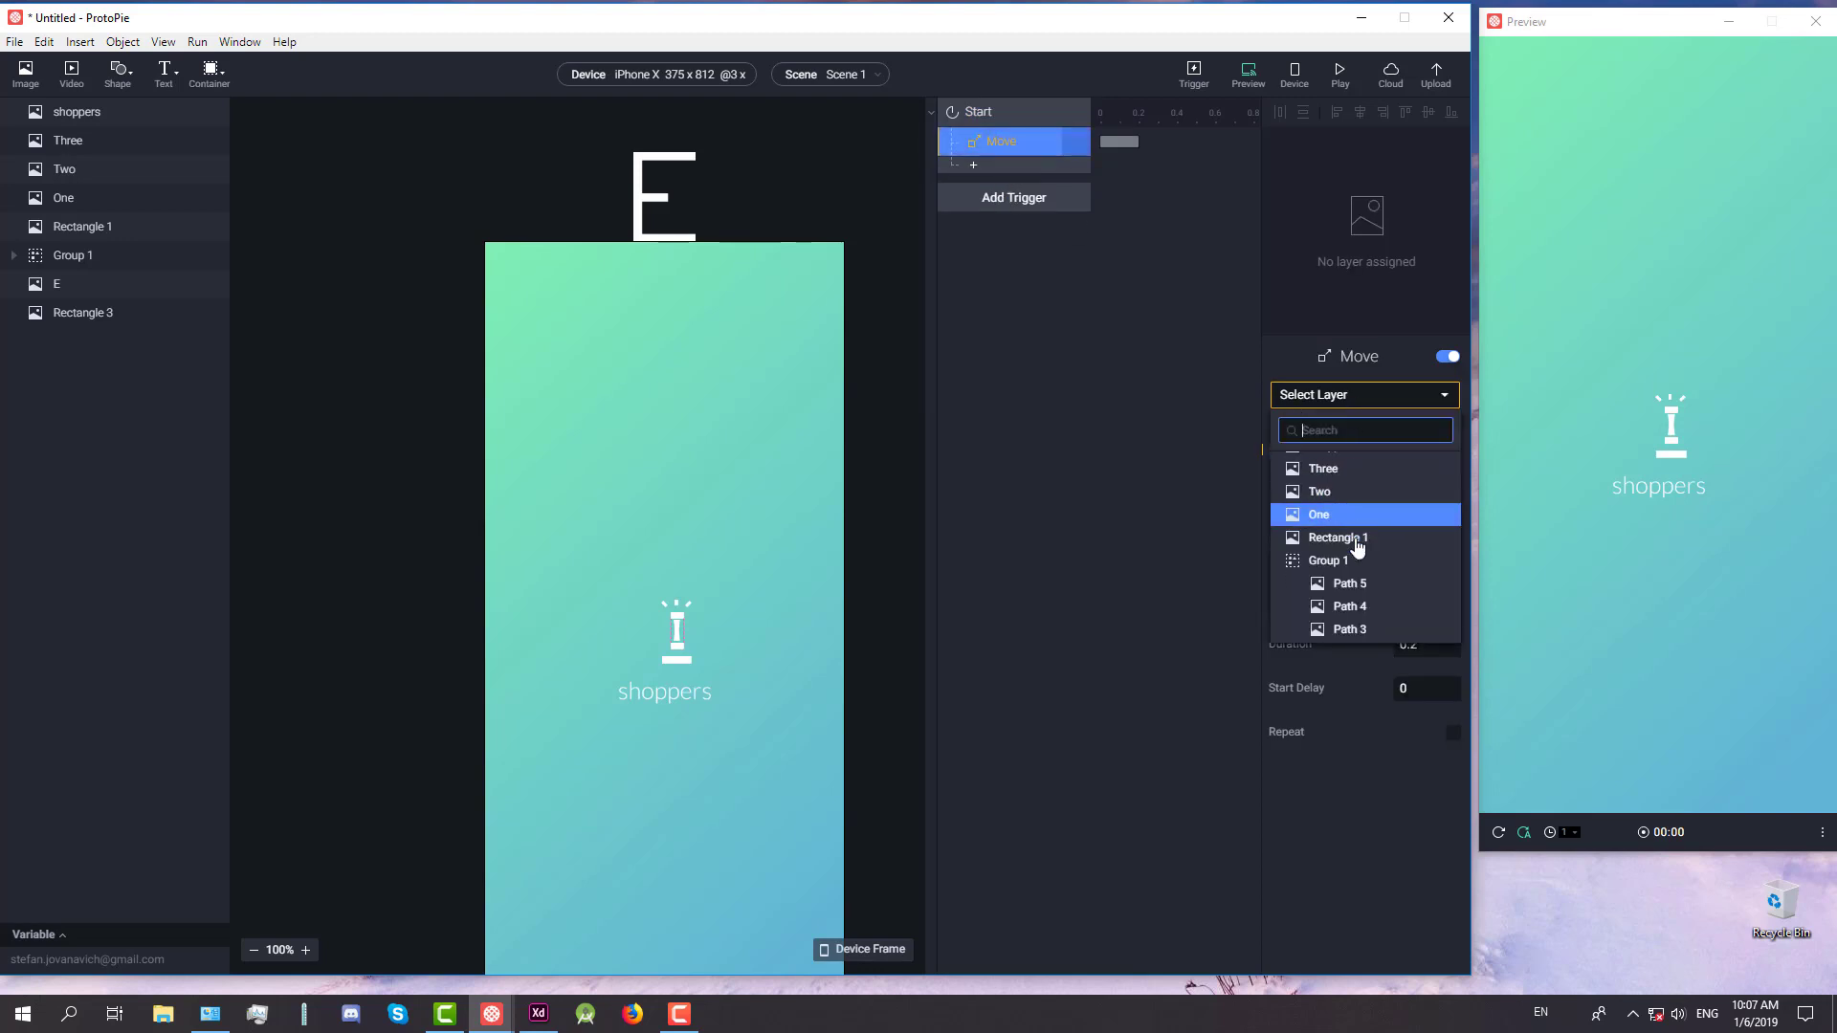
click(1352, 581)
Set the E layer's Move To position to X 154.6 and Y 358.99, and play the animation in the preview
click(1357, 481)
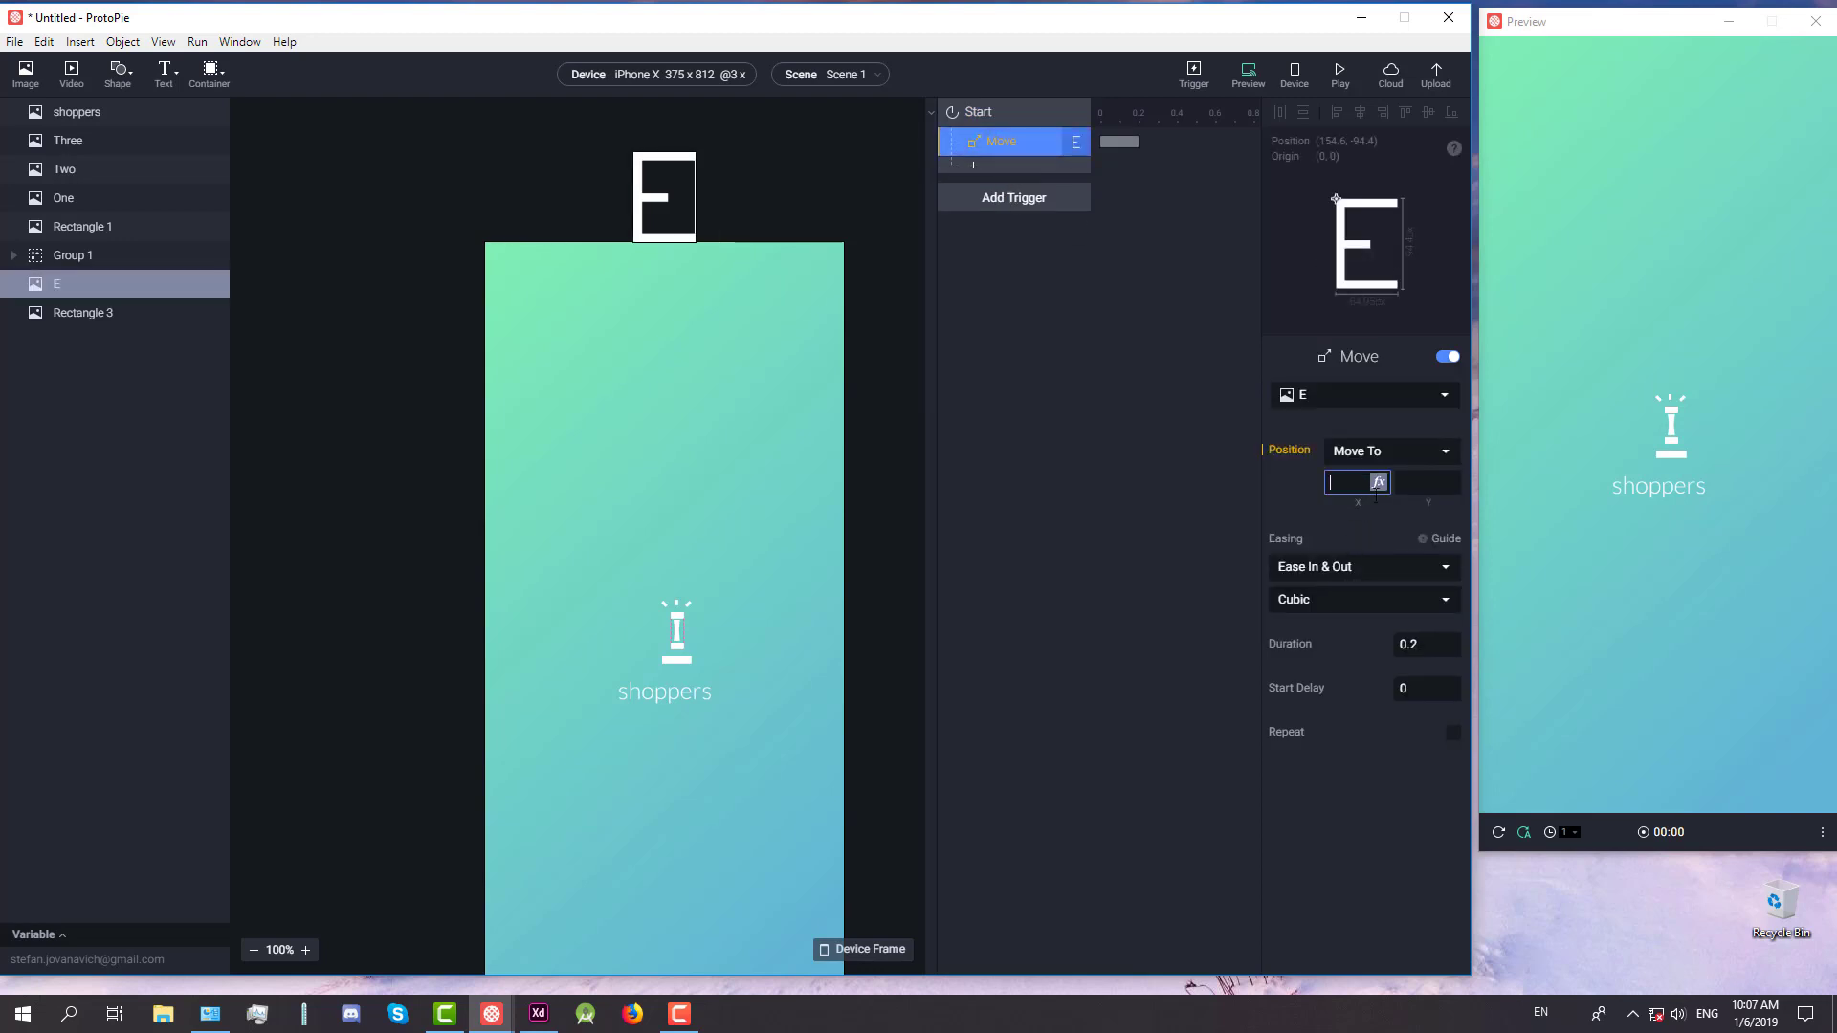
text(154.6)
click(1422, 484)
text(3)
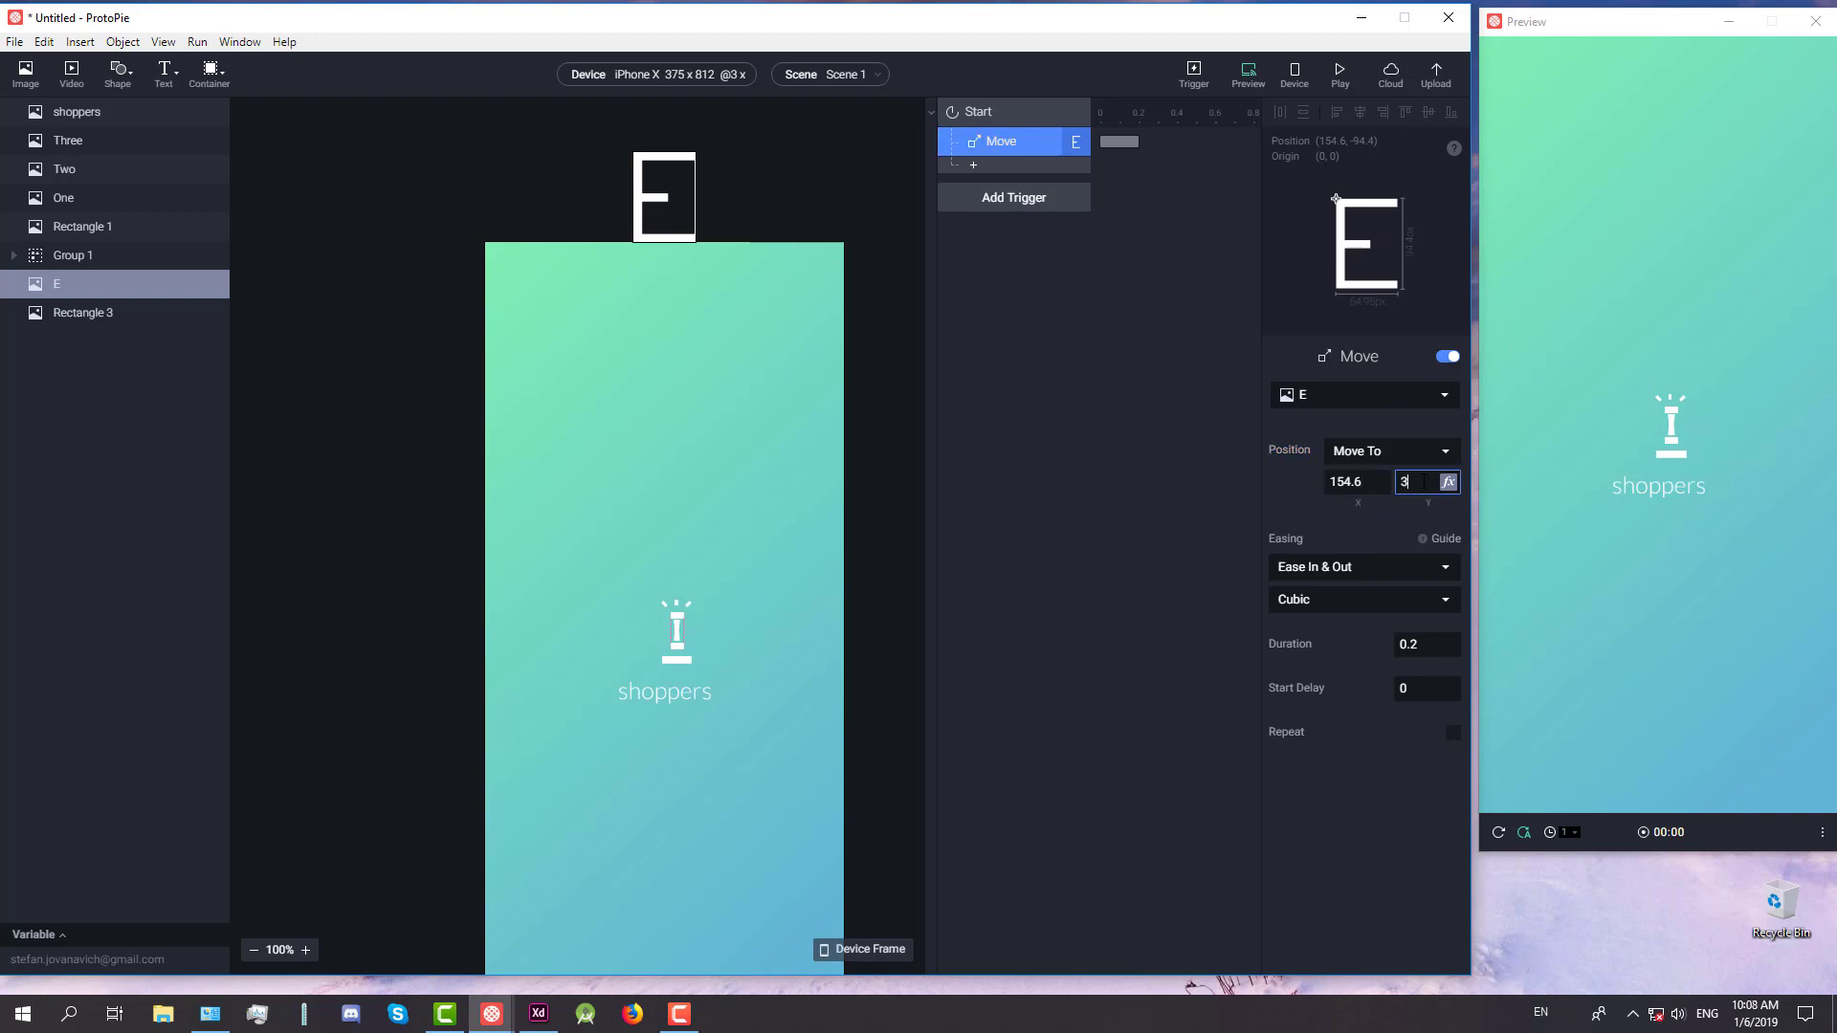
text(58.99)
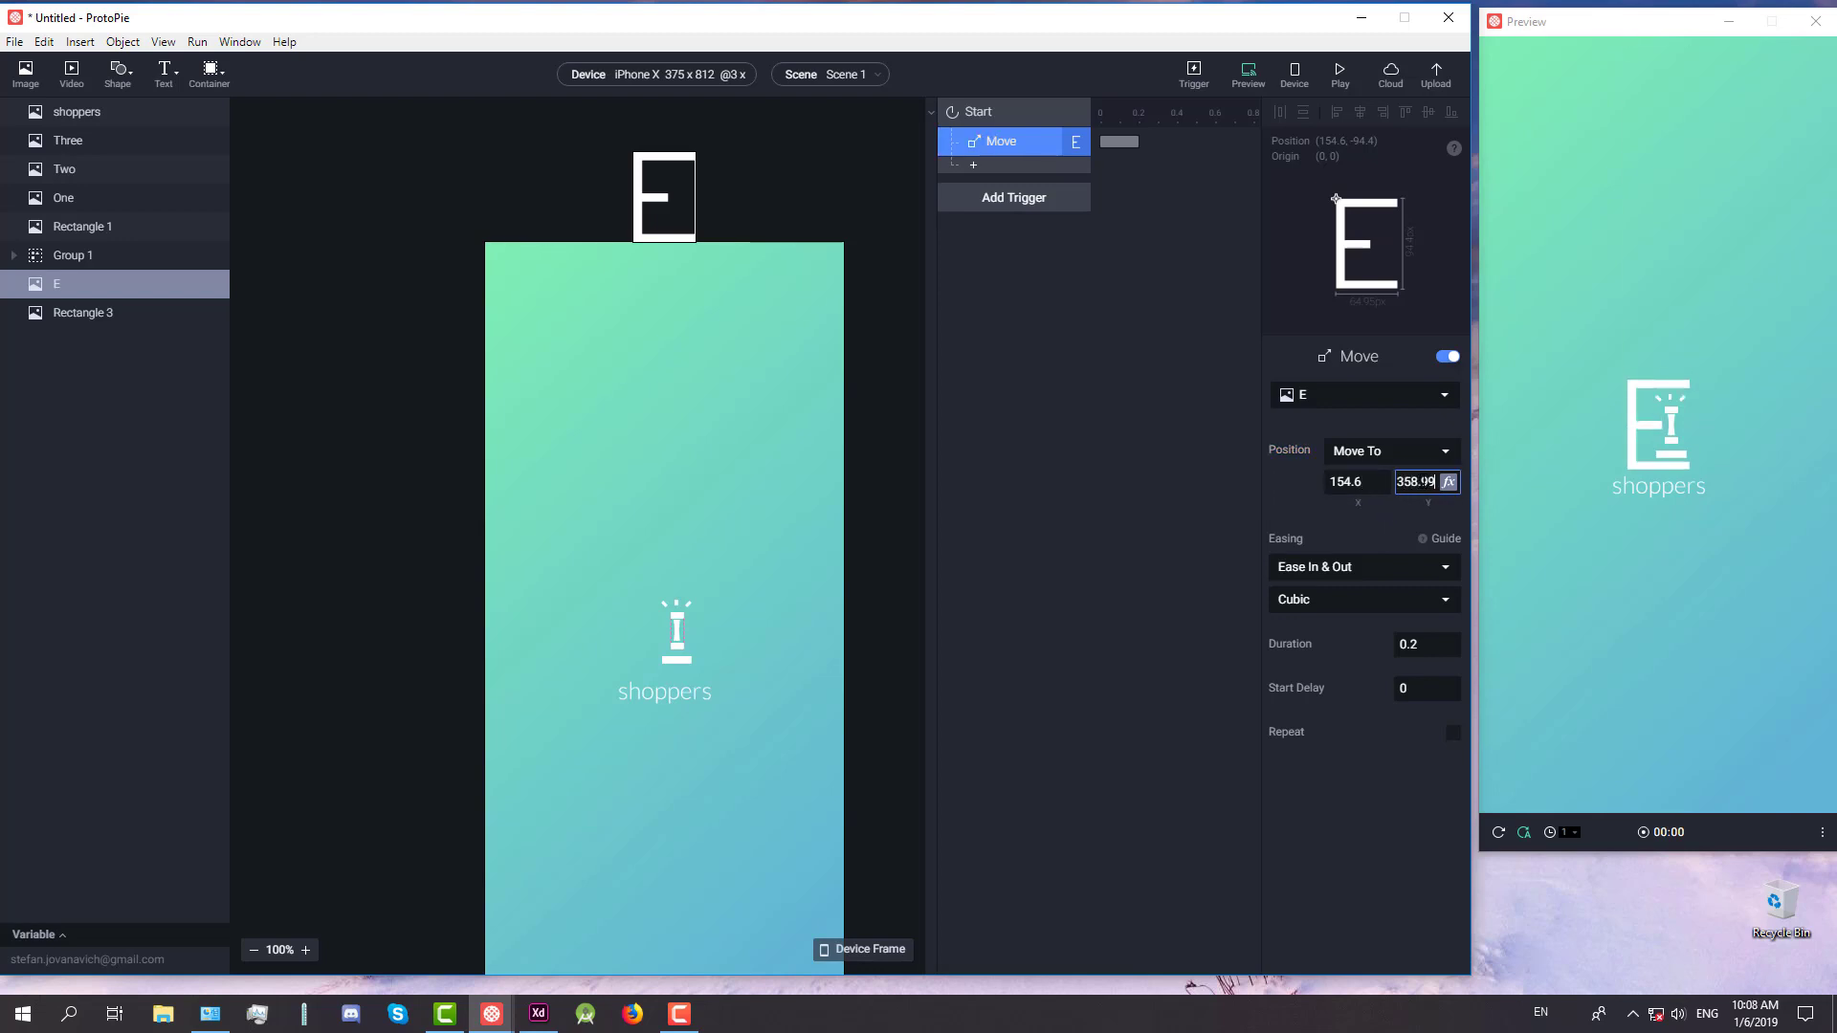
click(1340, 75)
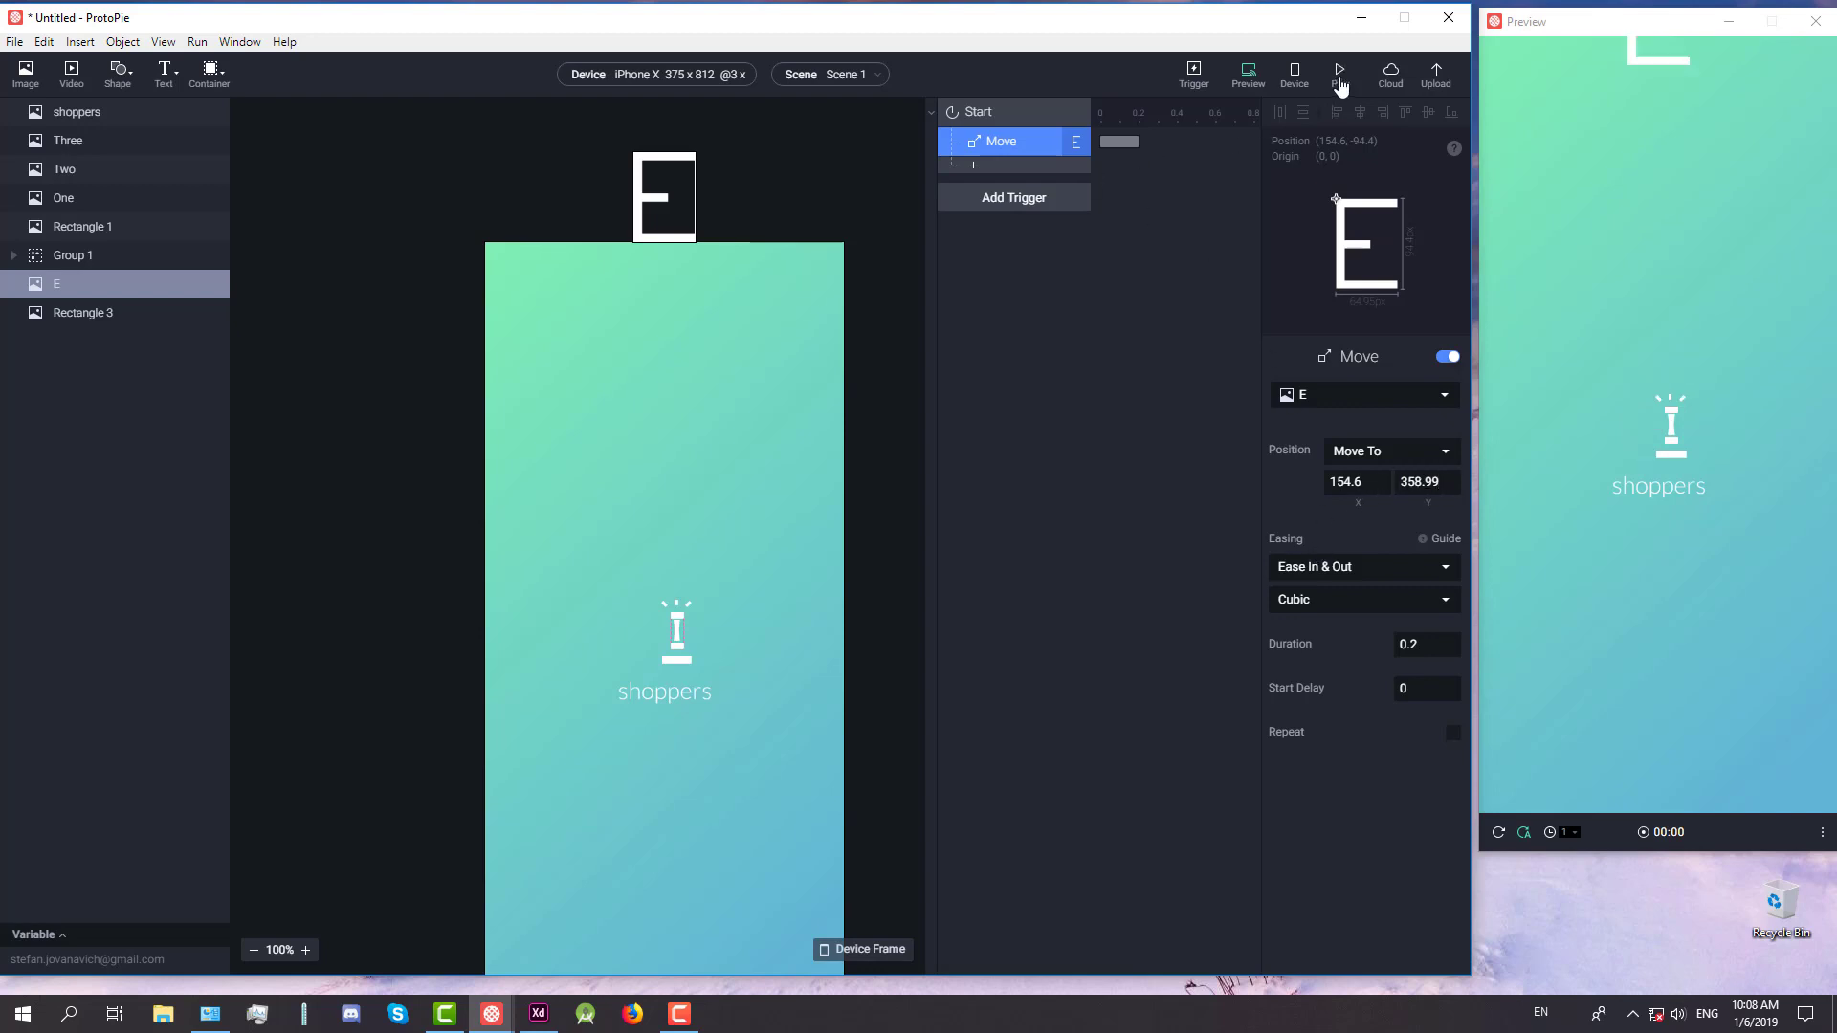
click(1341, 86)
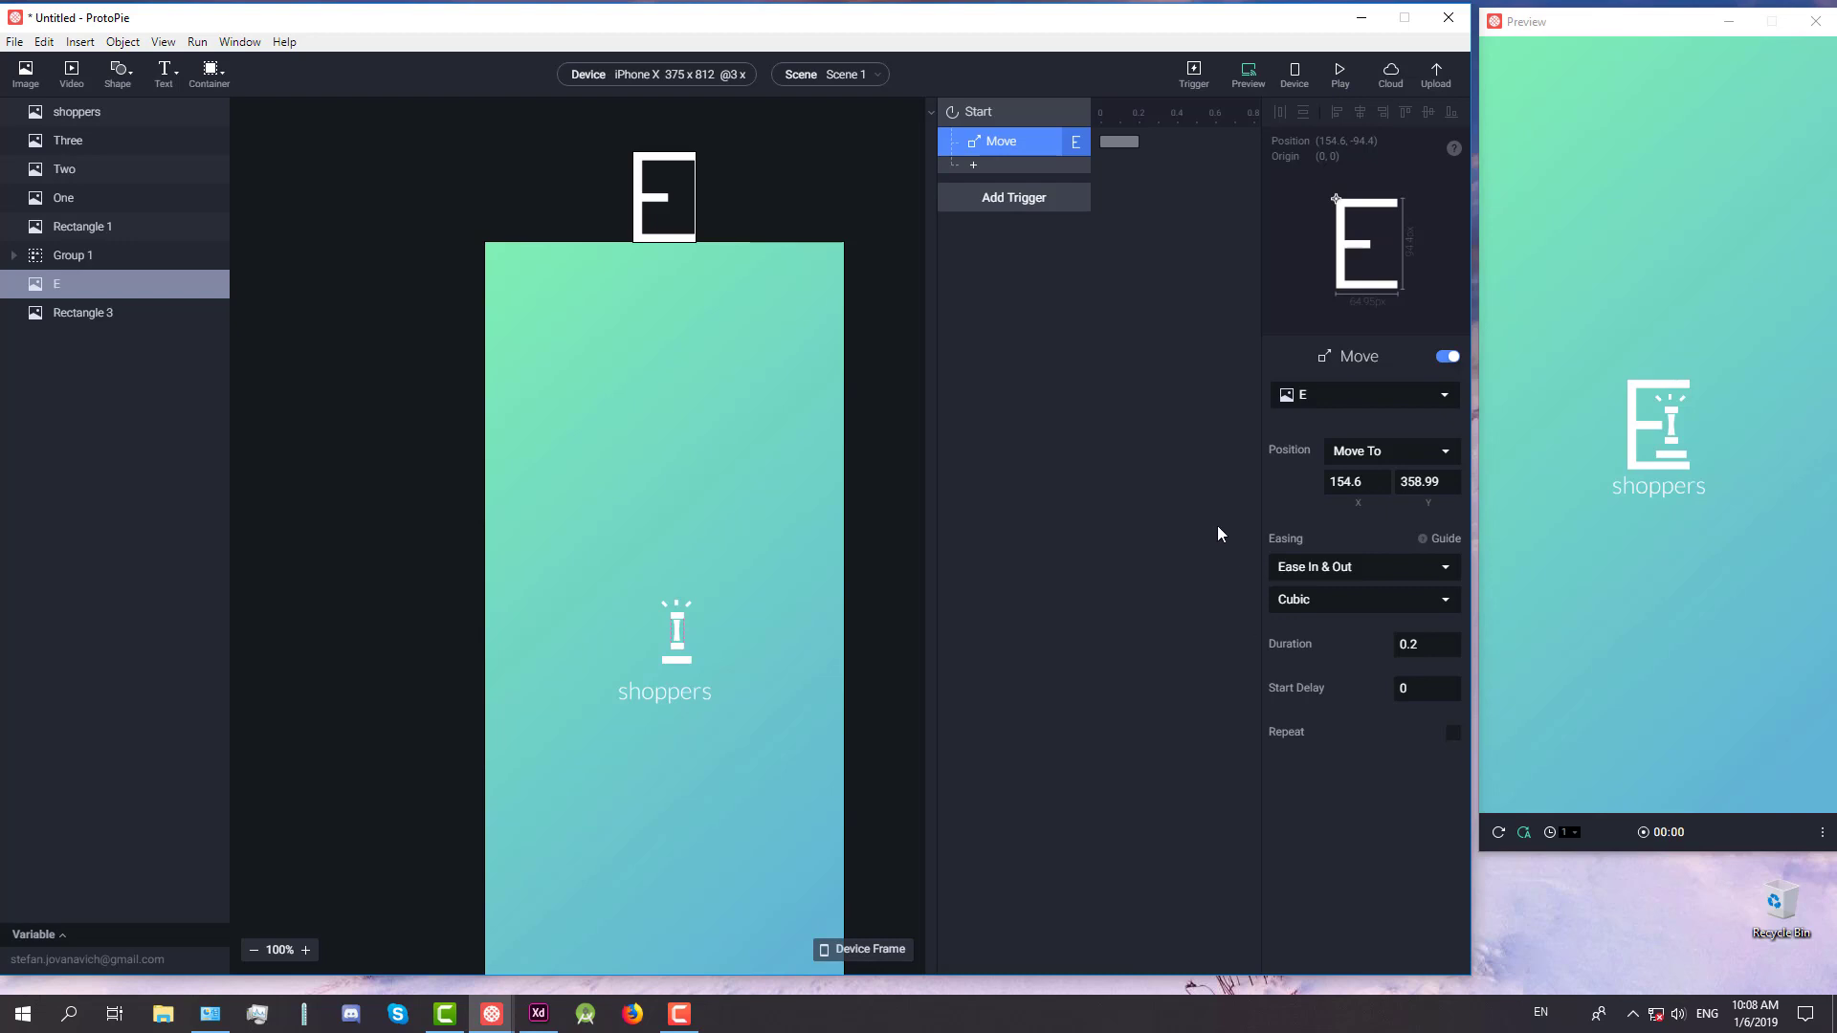
Add an Opacity response for the E layer, place it above the Move response and set its duration to 0.6
click(976, 170)
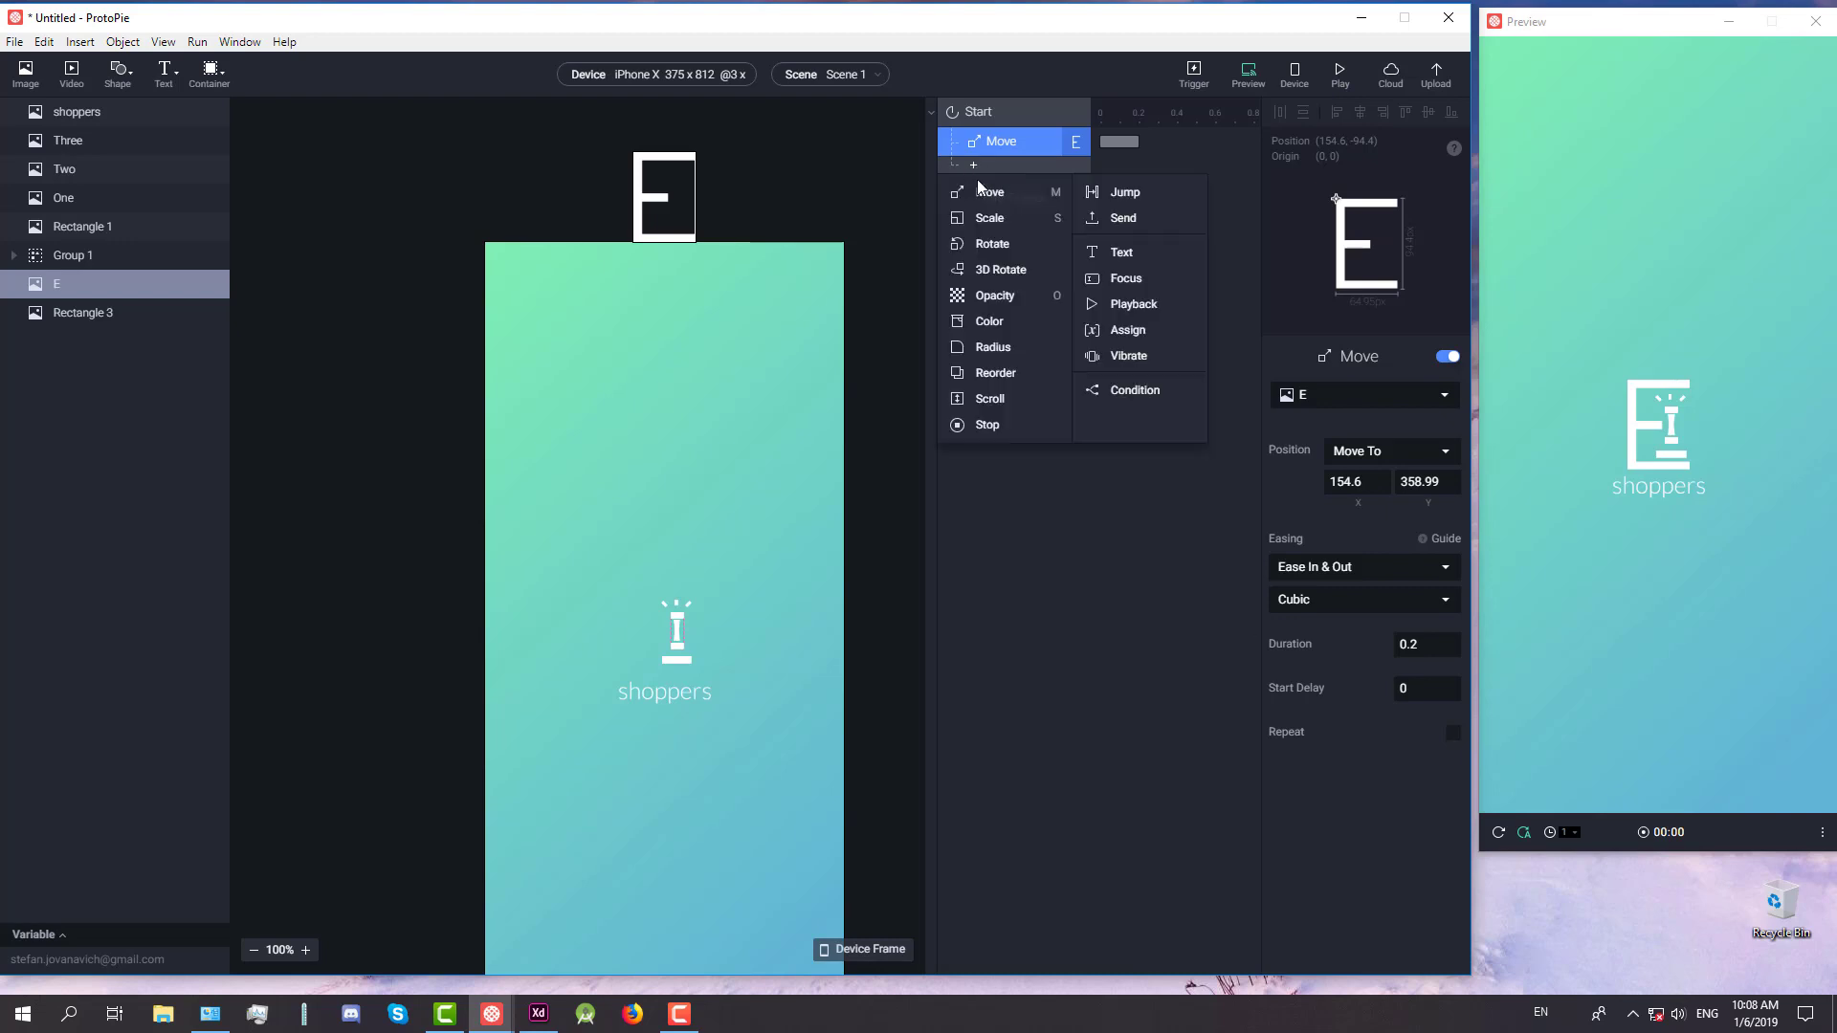
click(1009, 297)
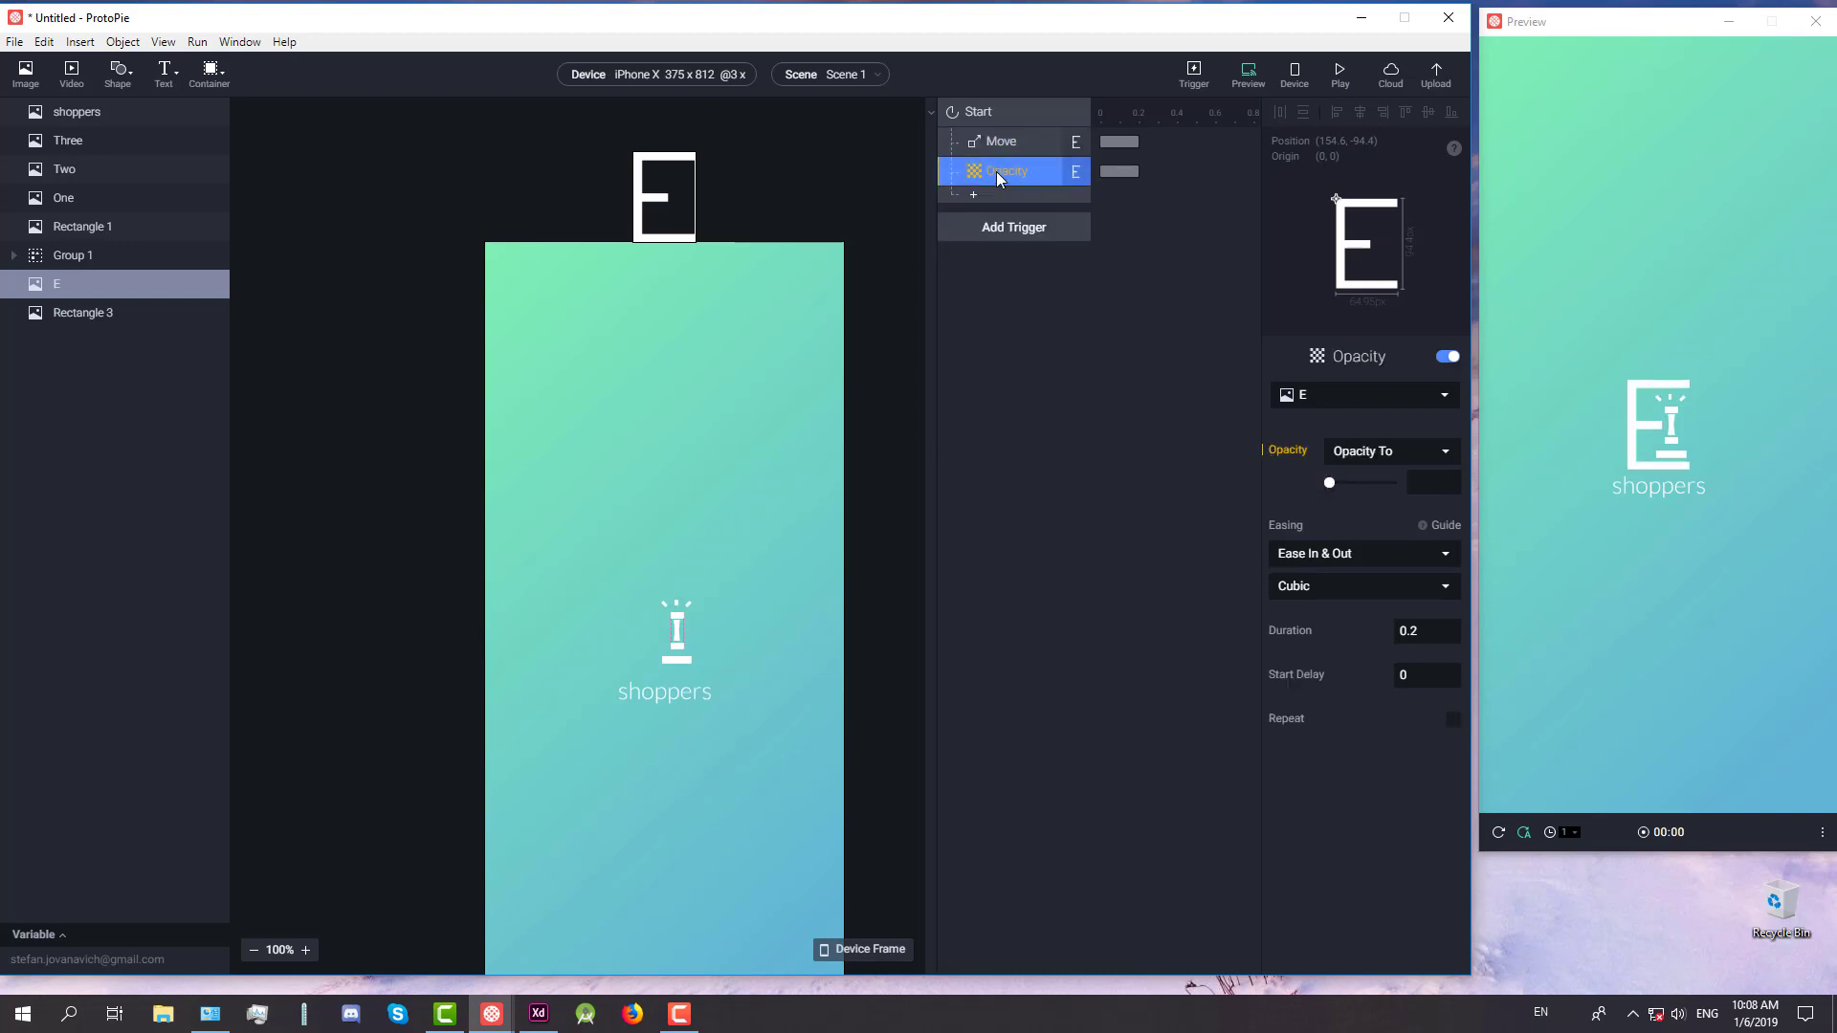
drag(996, 173, 1001, 135)
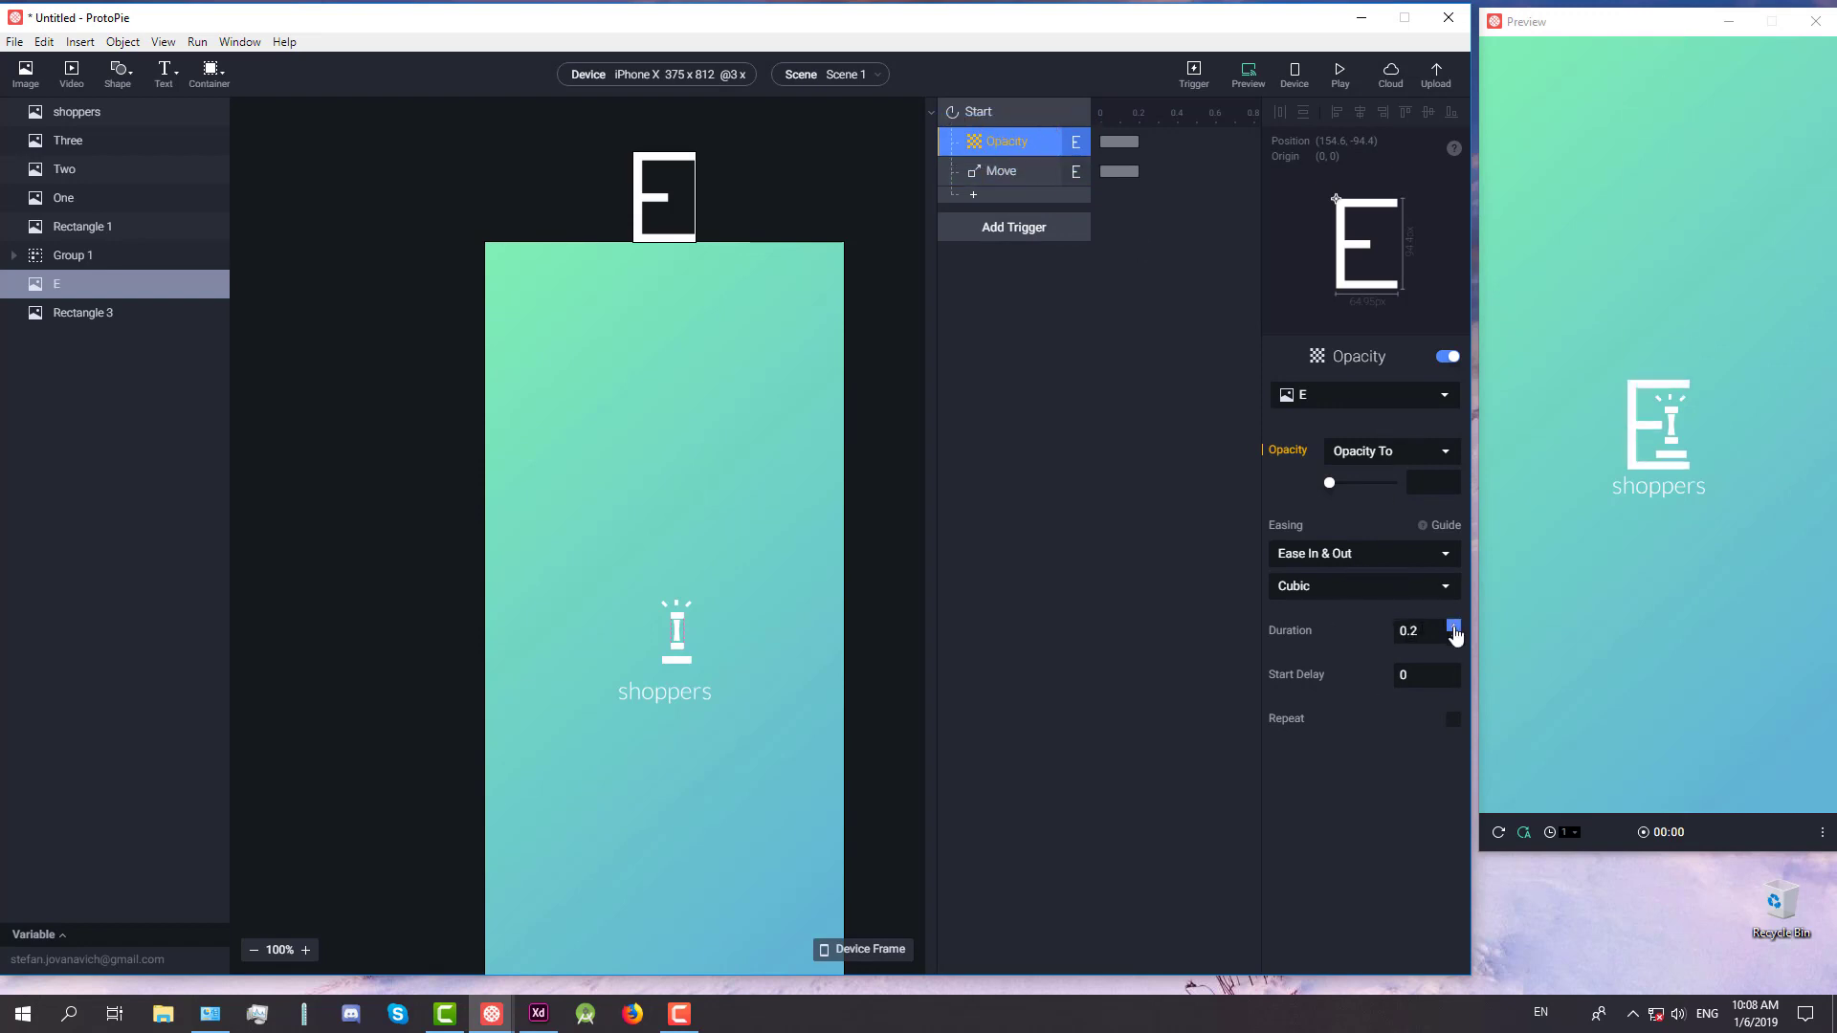
click(1454, 624)
click(1453, 623)
click(1454, 624)
click(1453, 624)
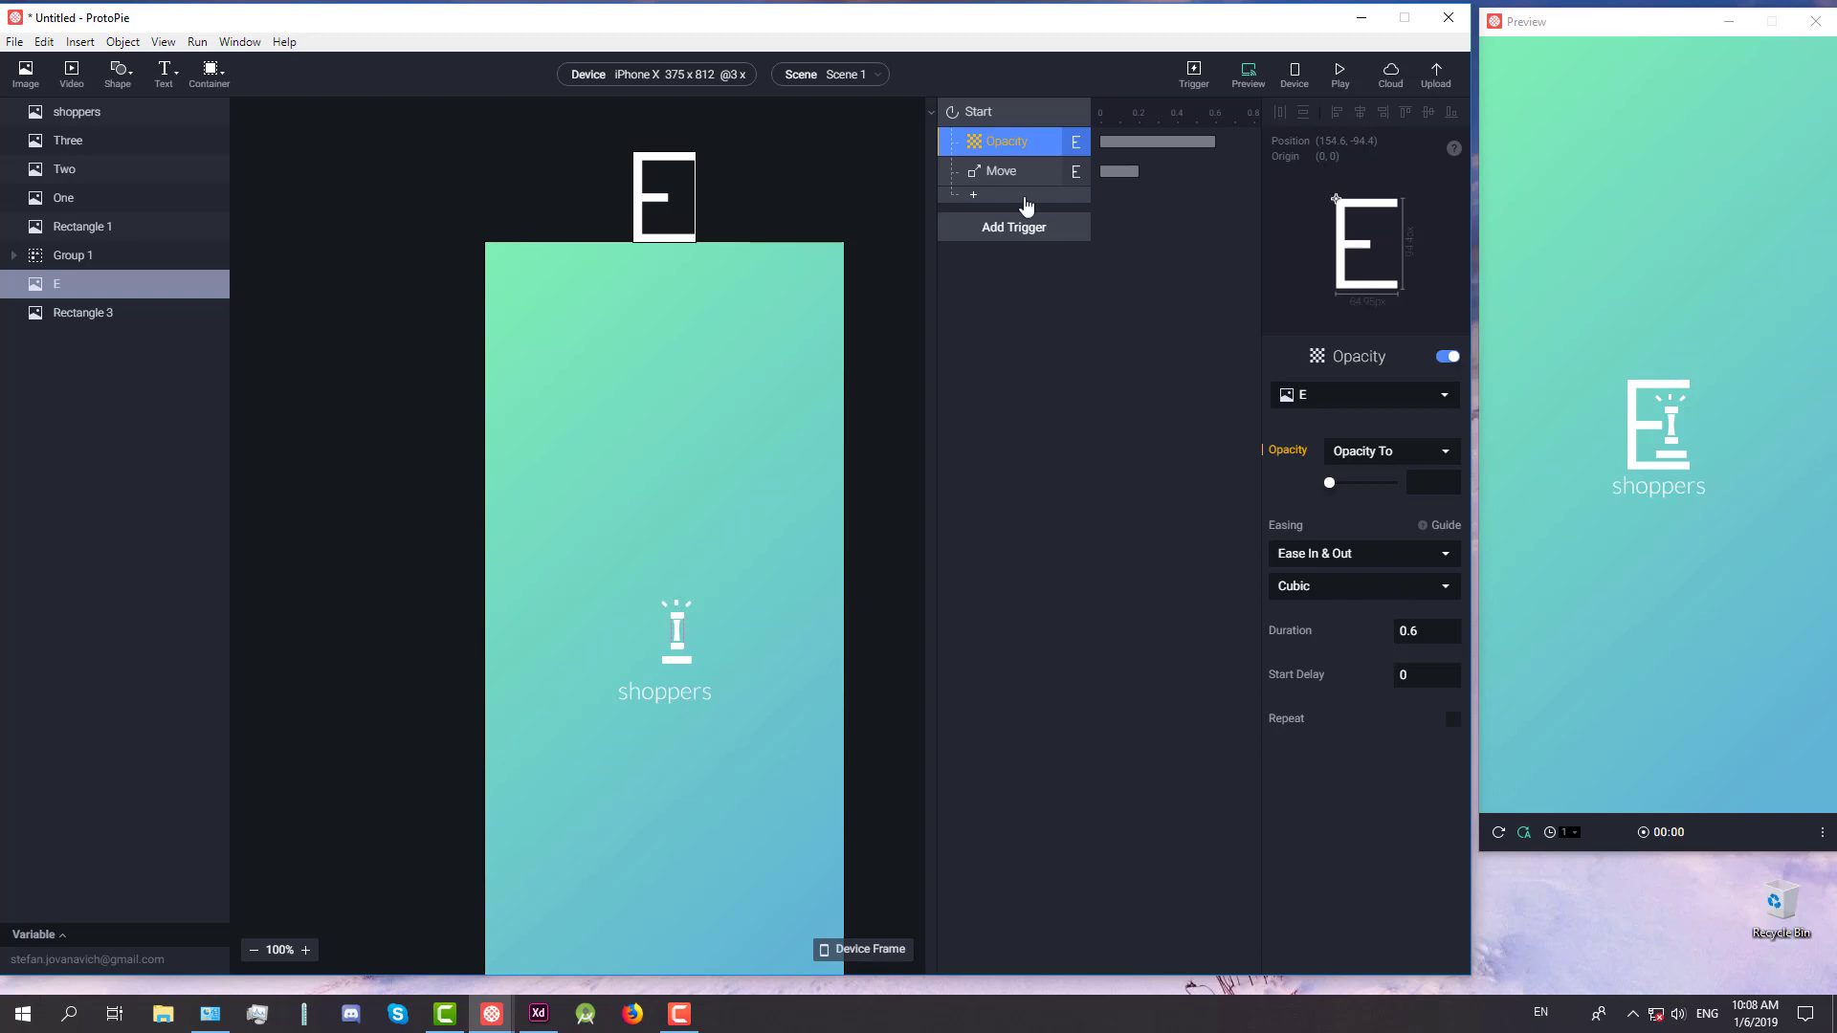
Change the E layer's Move response easing to Spring with tension 250 and friction 8
click(1004, 172)
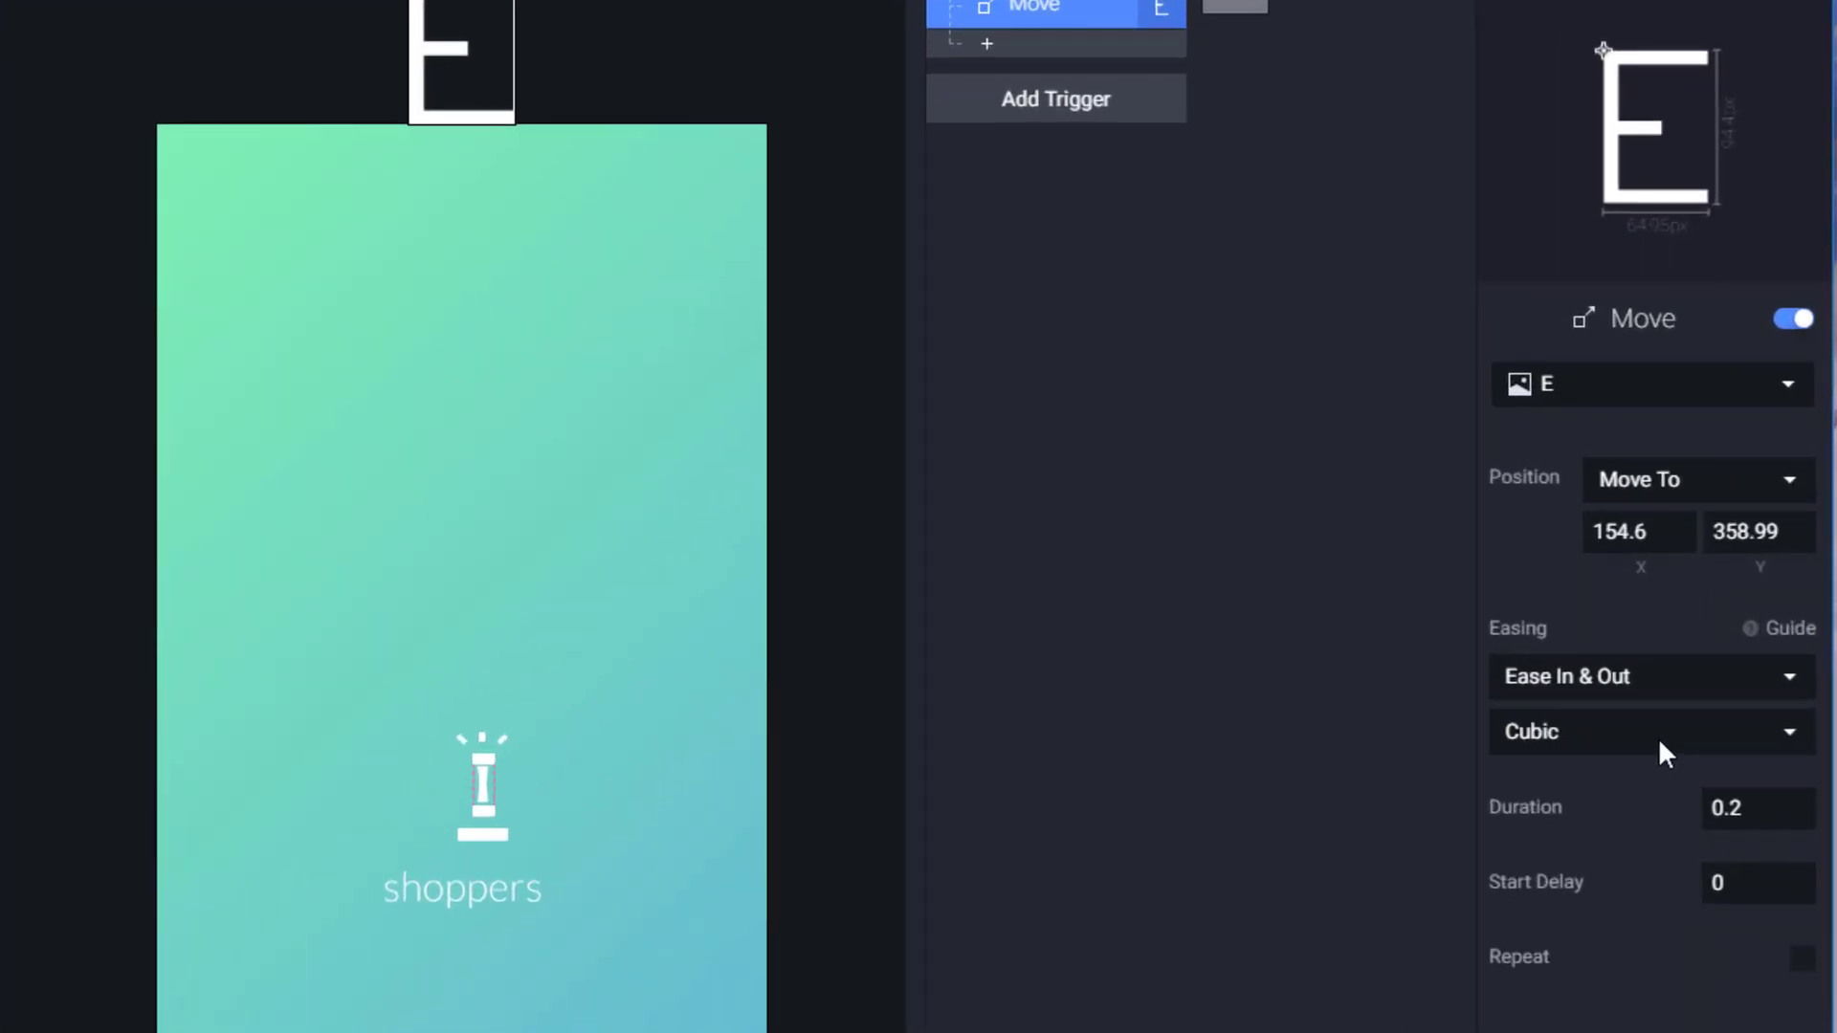
click(1623, 732)
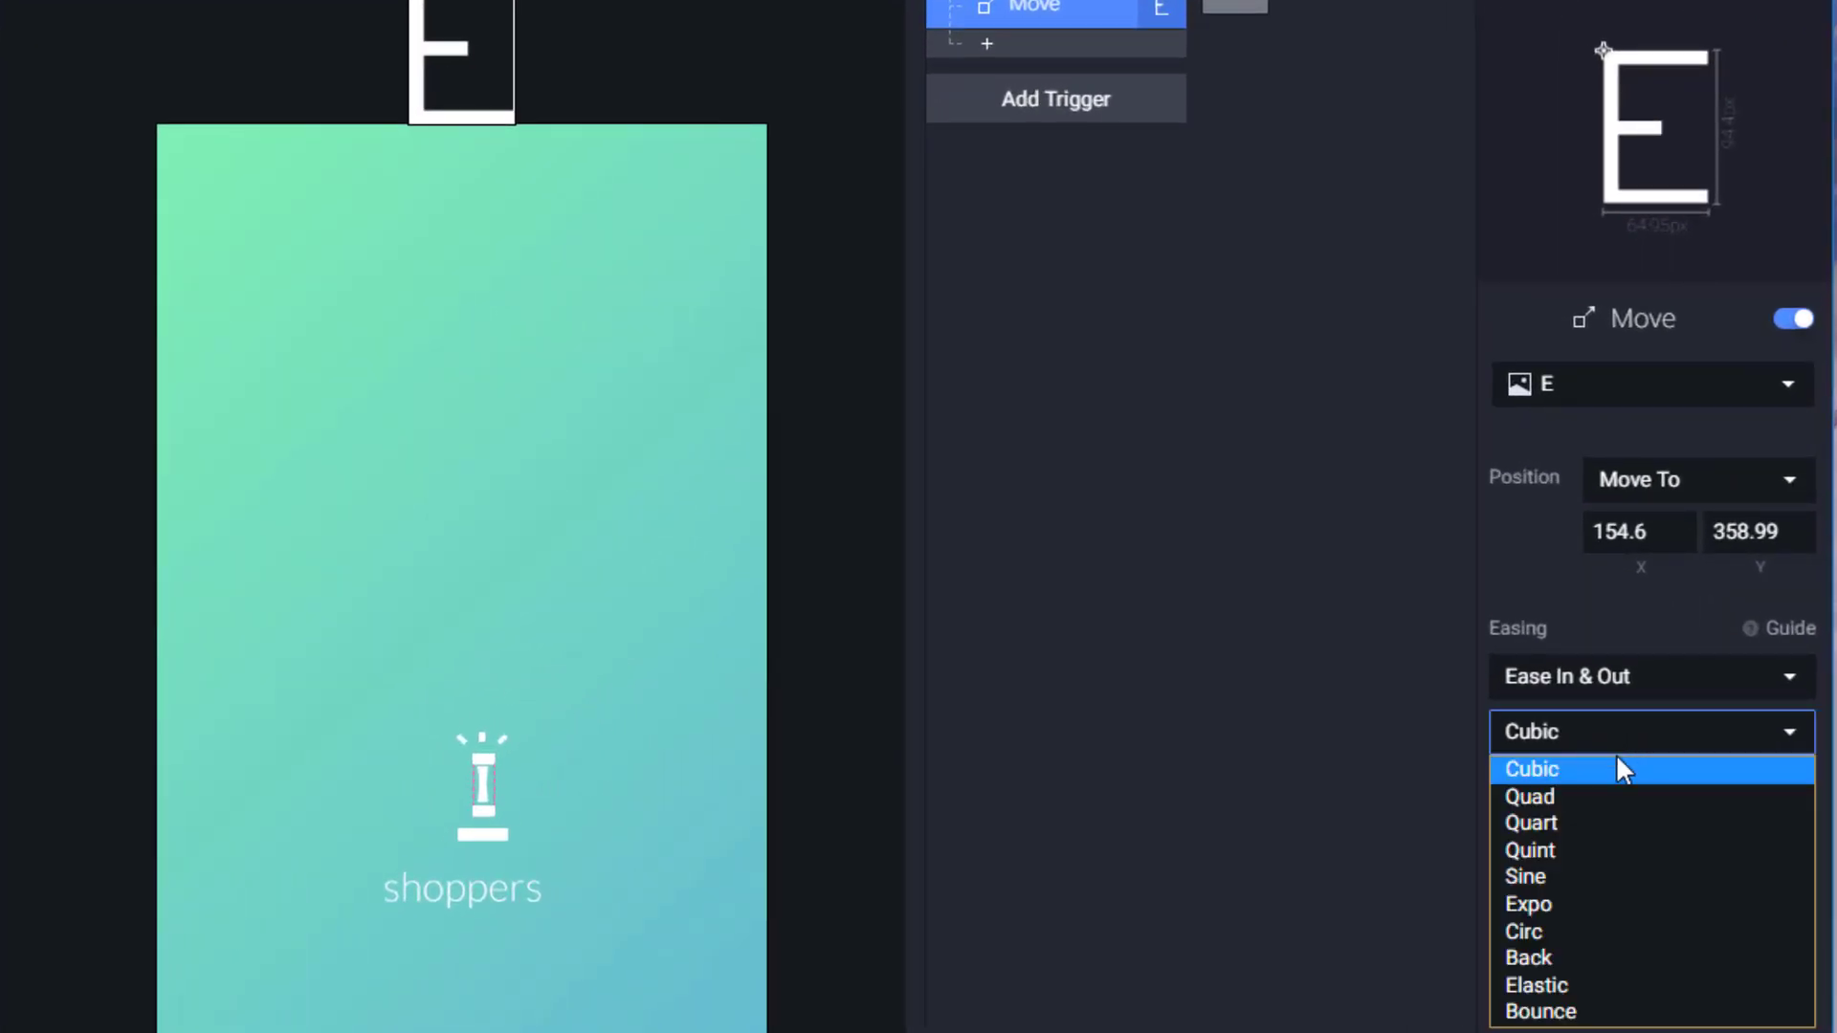
click(1596, 691)
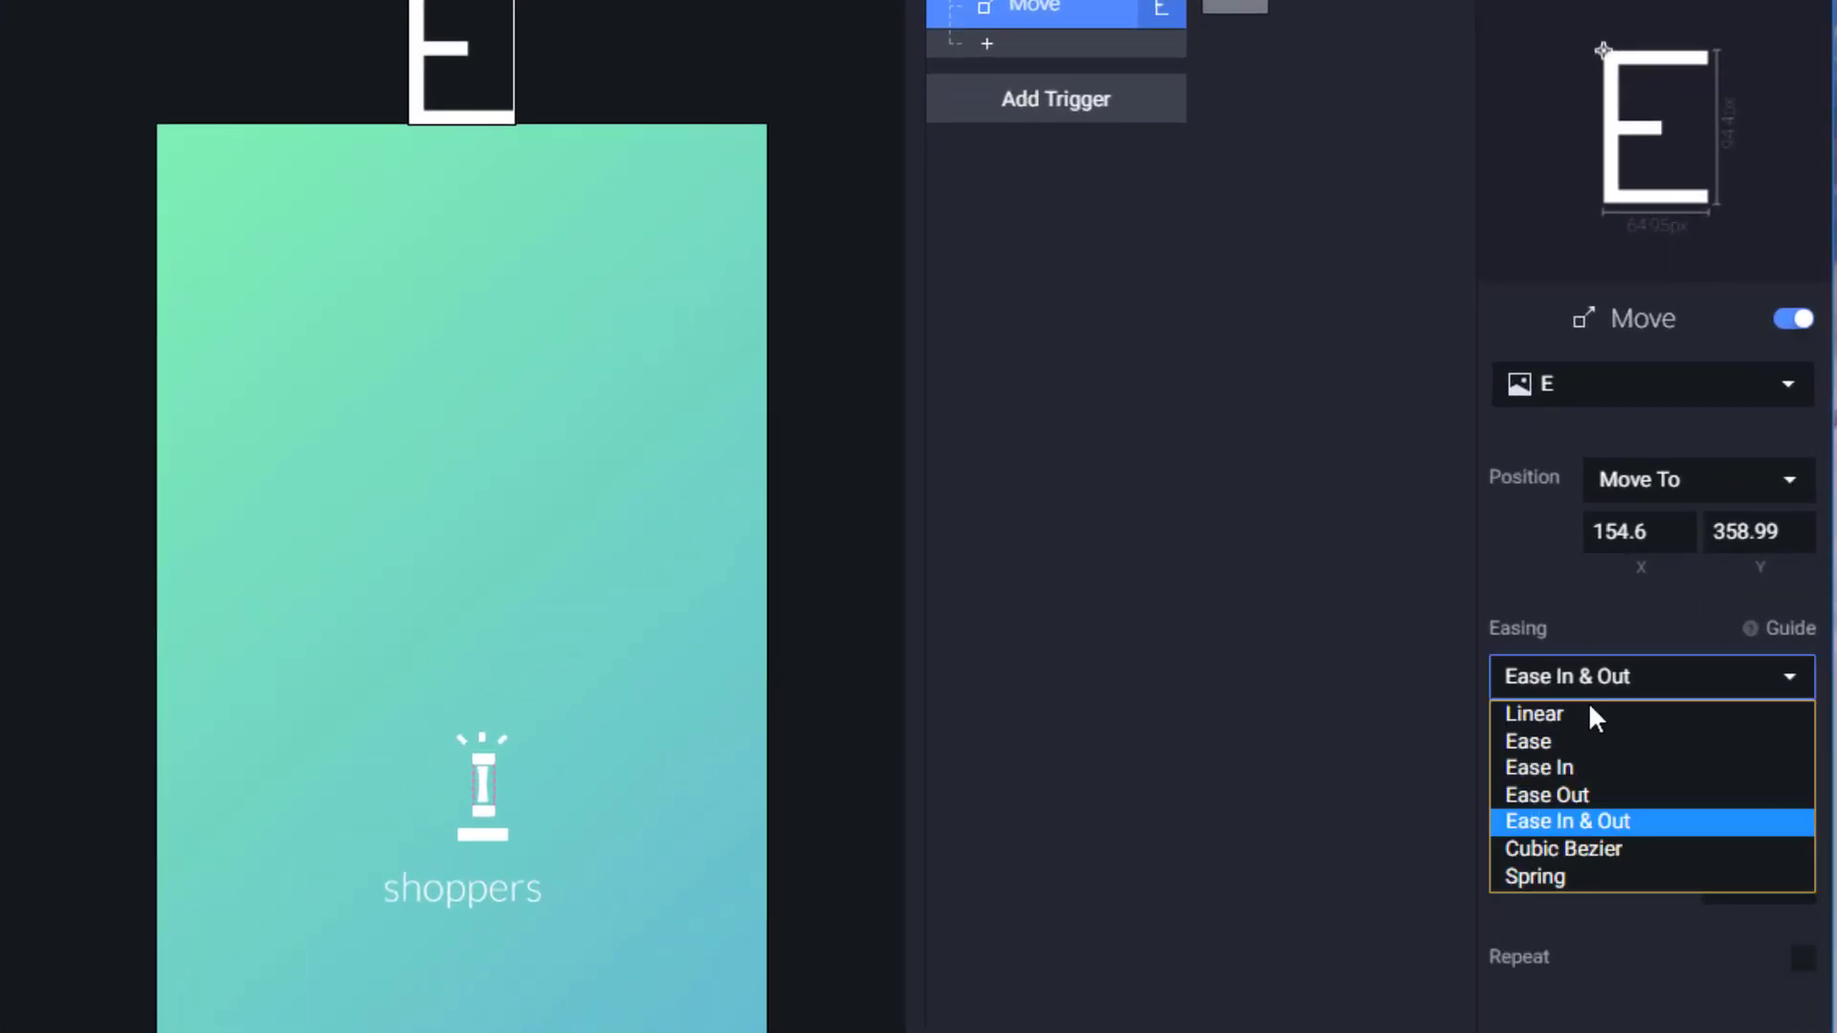
click(1559, 872)
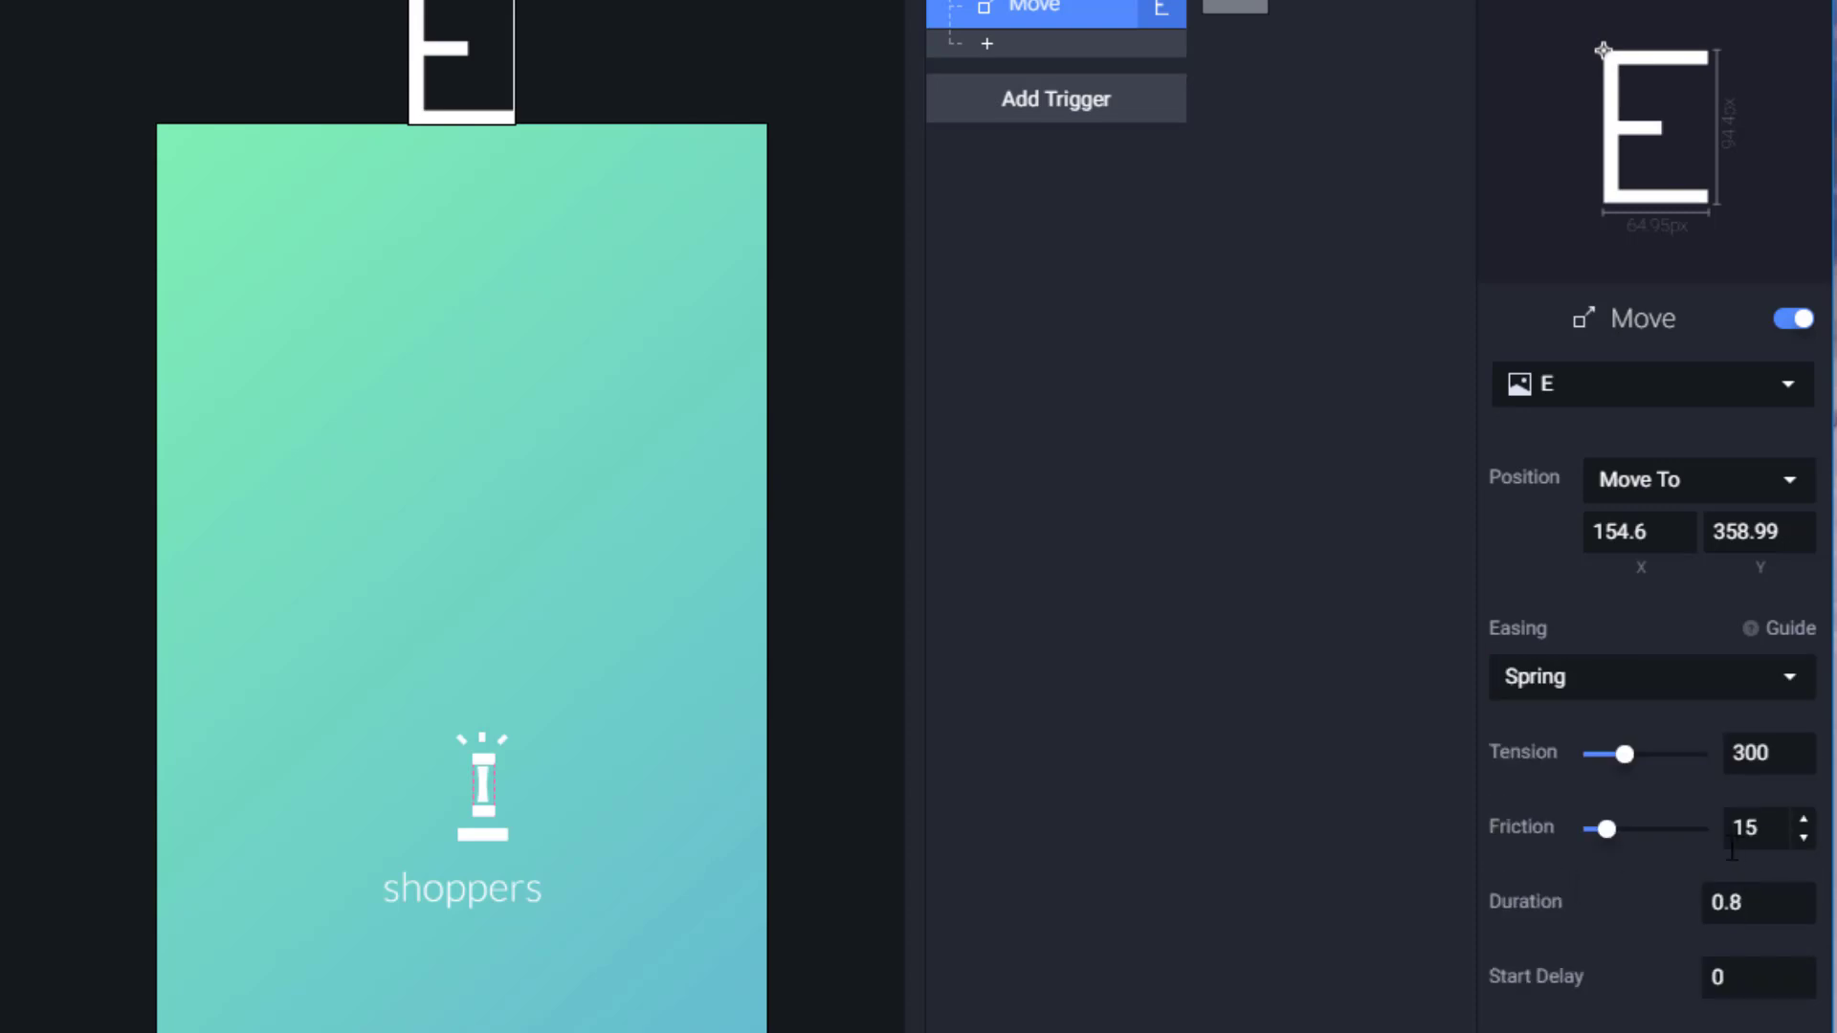
click(1788, 757)
text(250)
key(Tab)
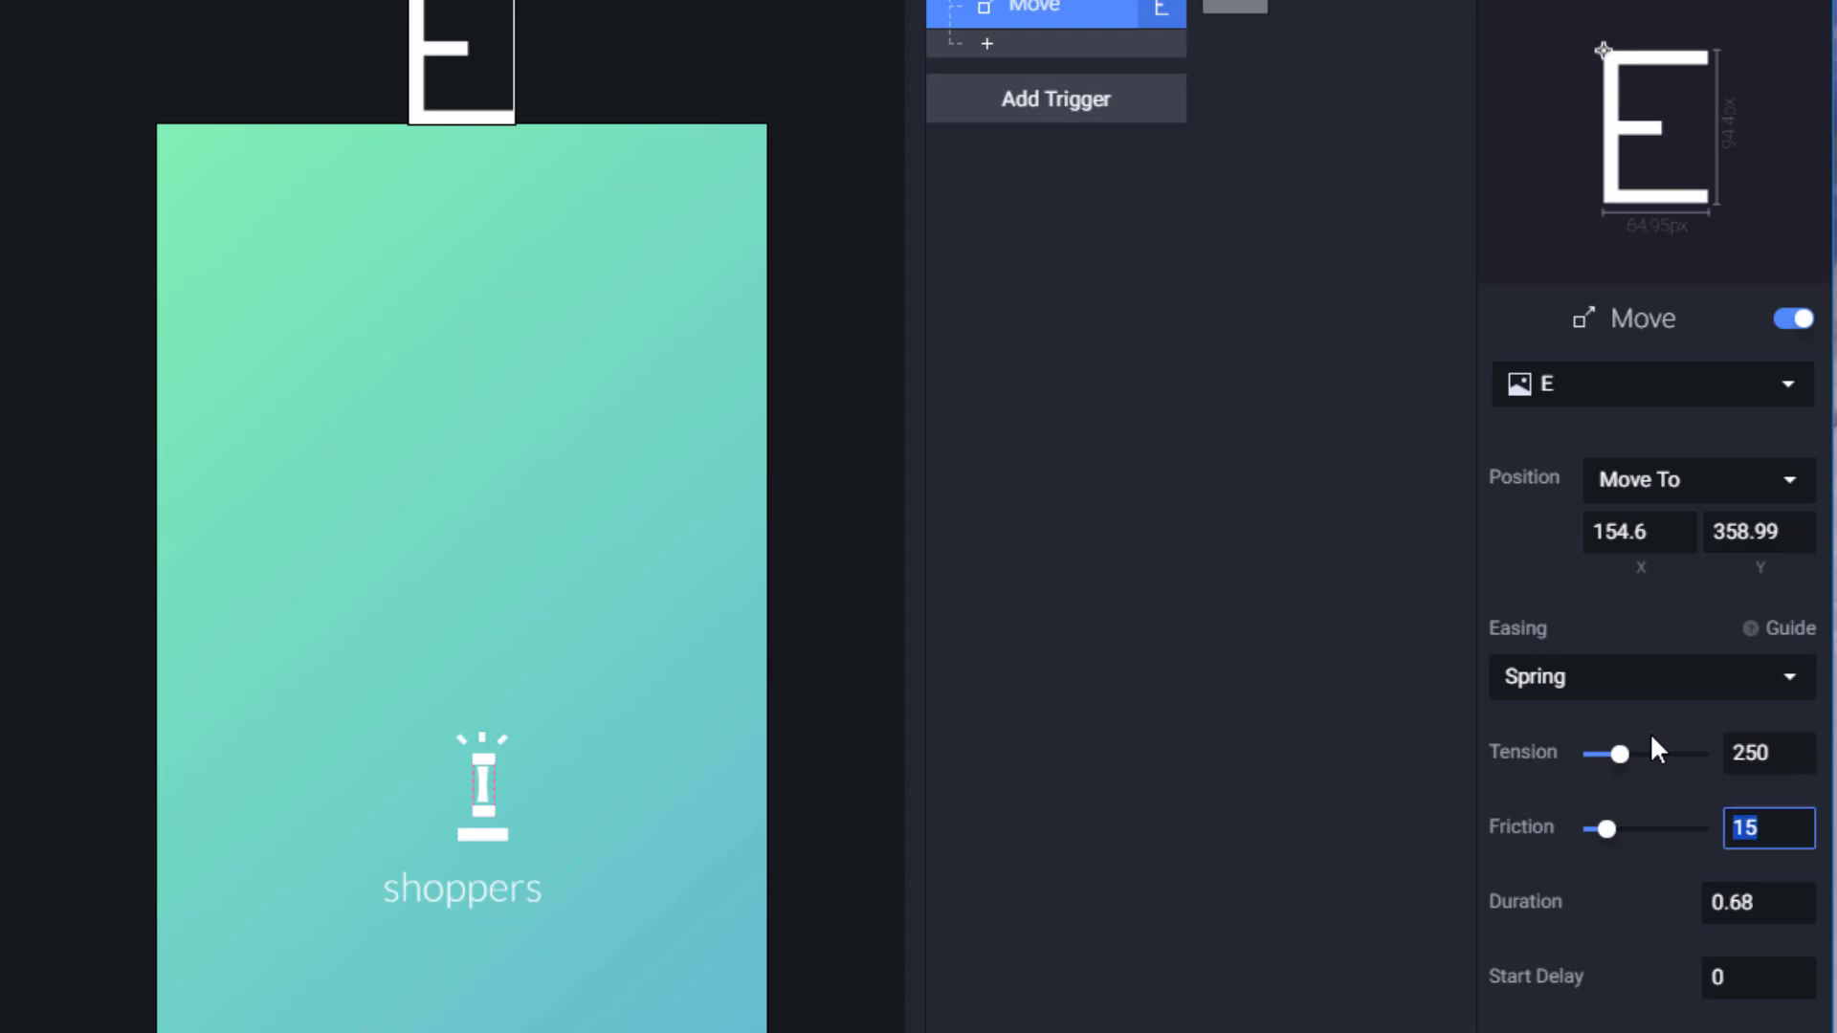
text(8)
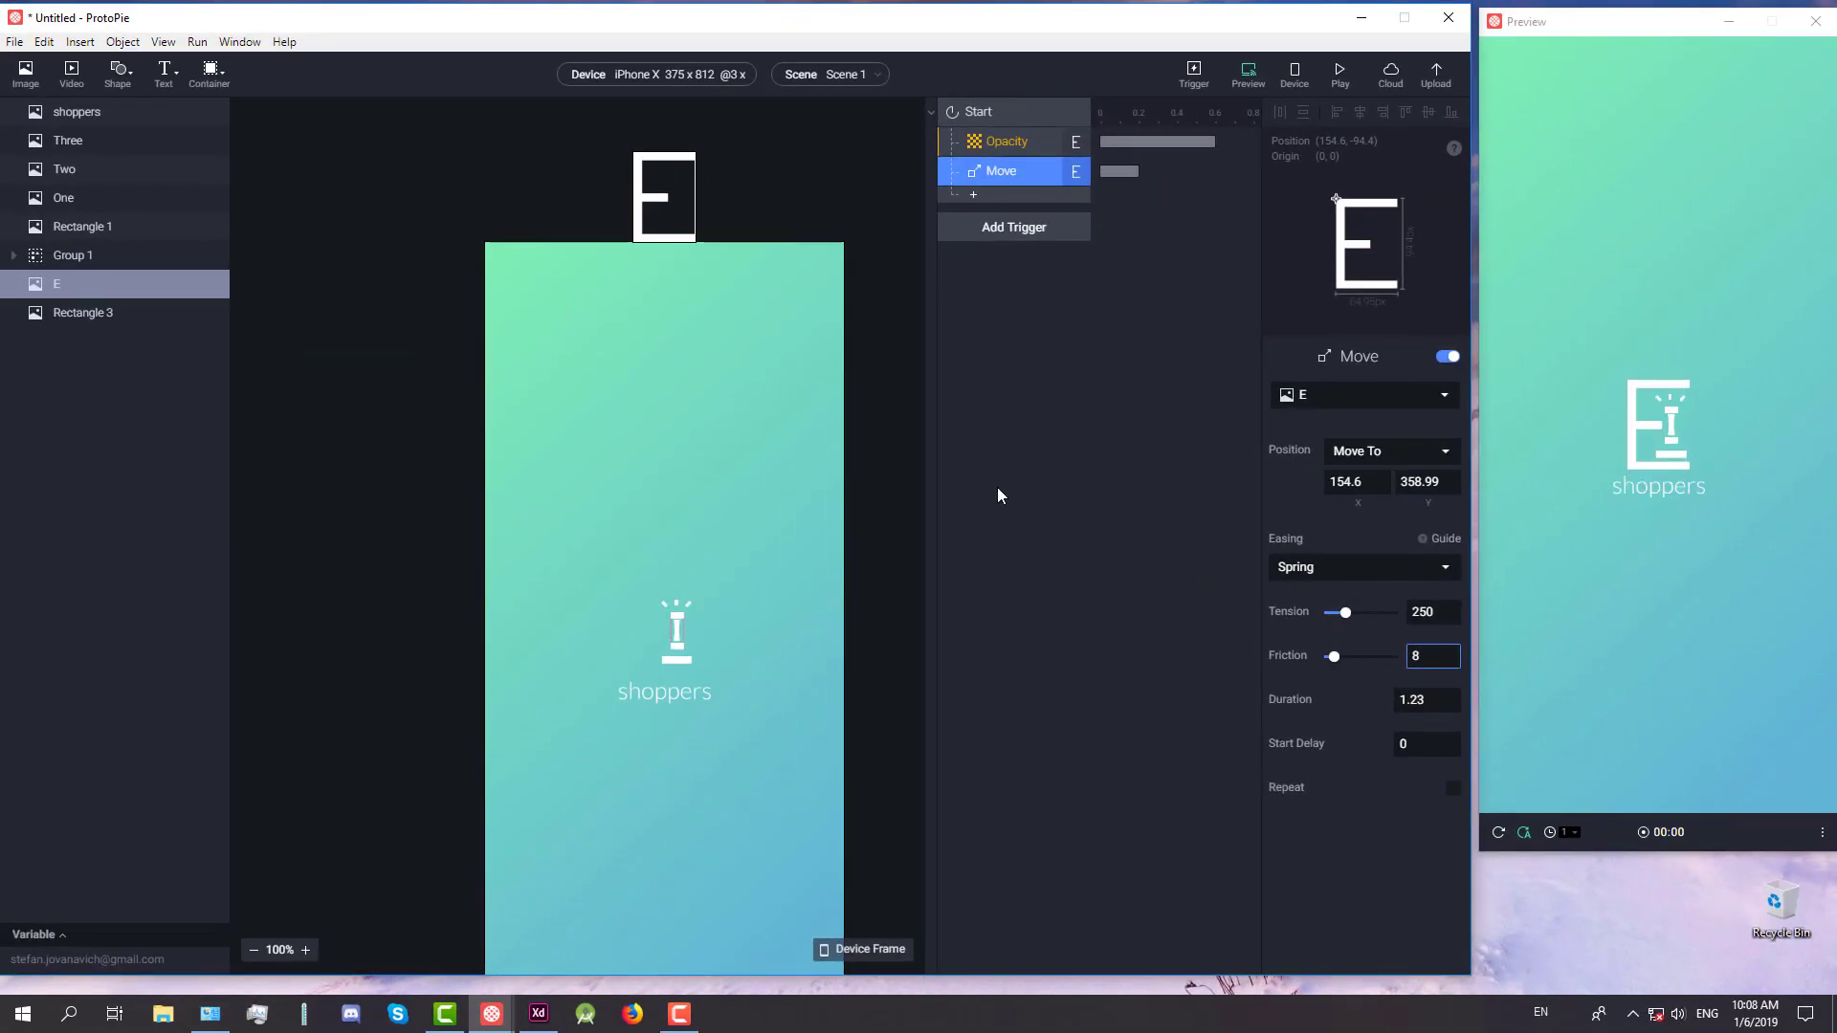
Set the E layer's own opacity to 0 and its Opacity response to 100
click(643, 203)
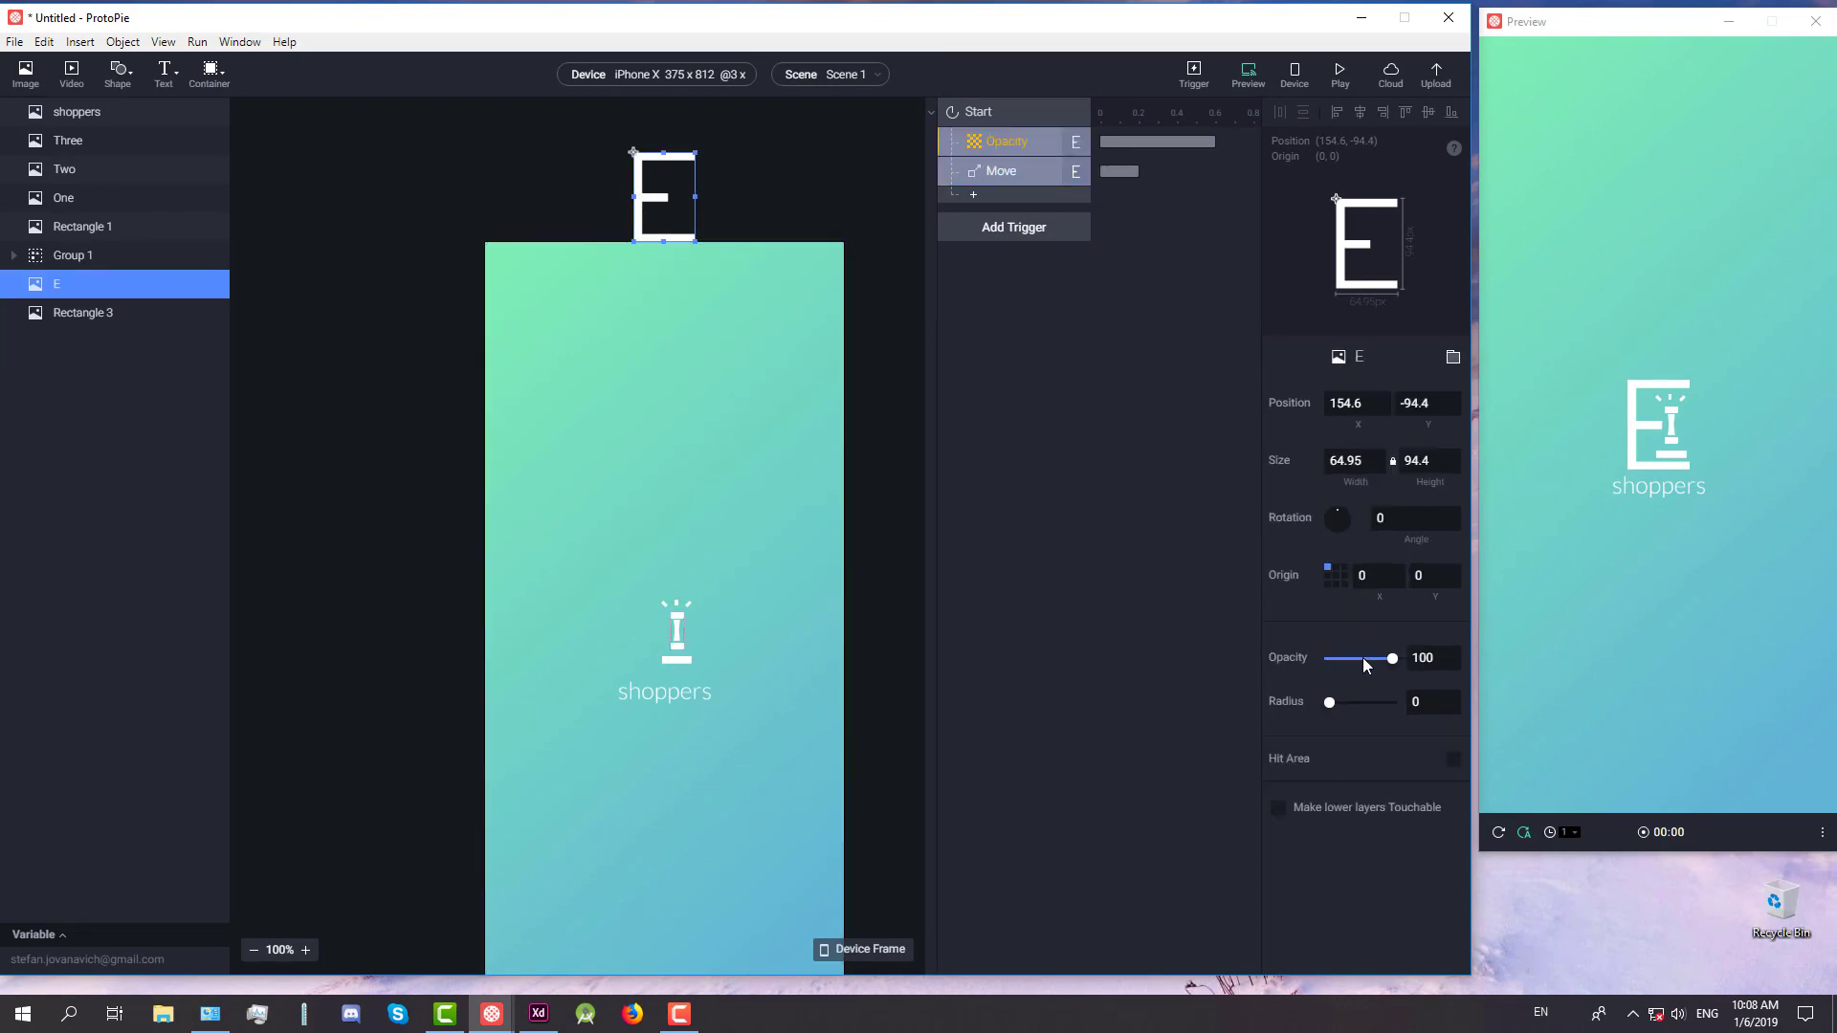
drag(1362, 657, 1326, 658)
click(1041, 139)
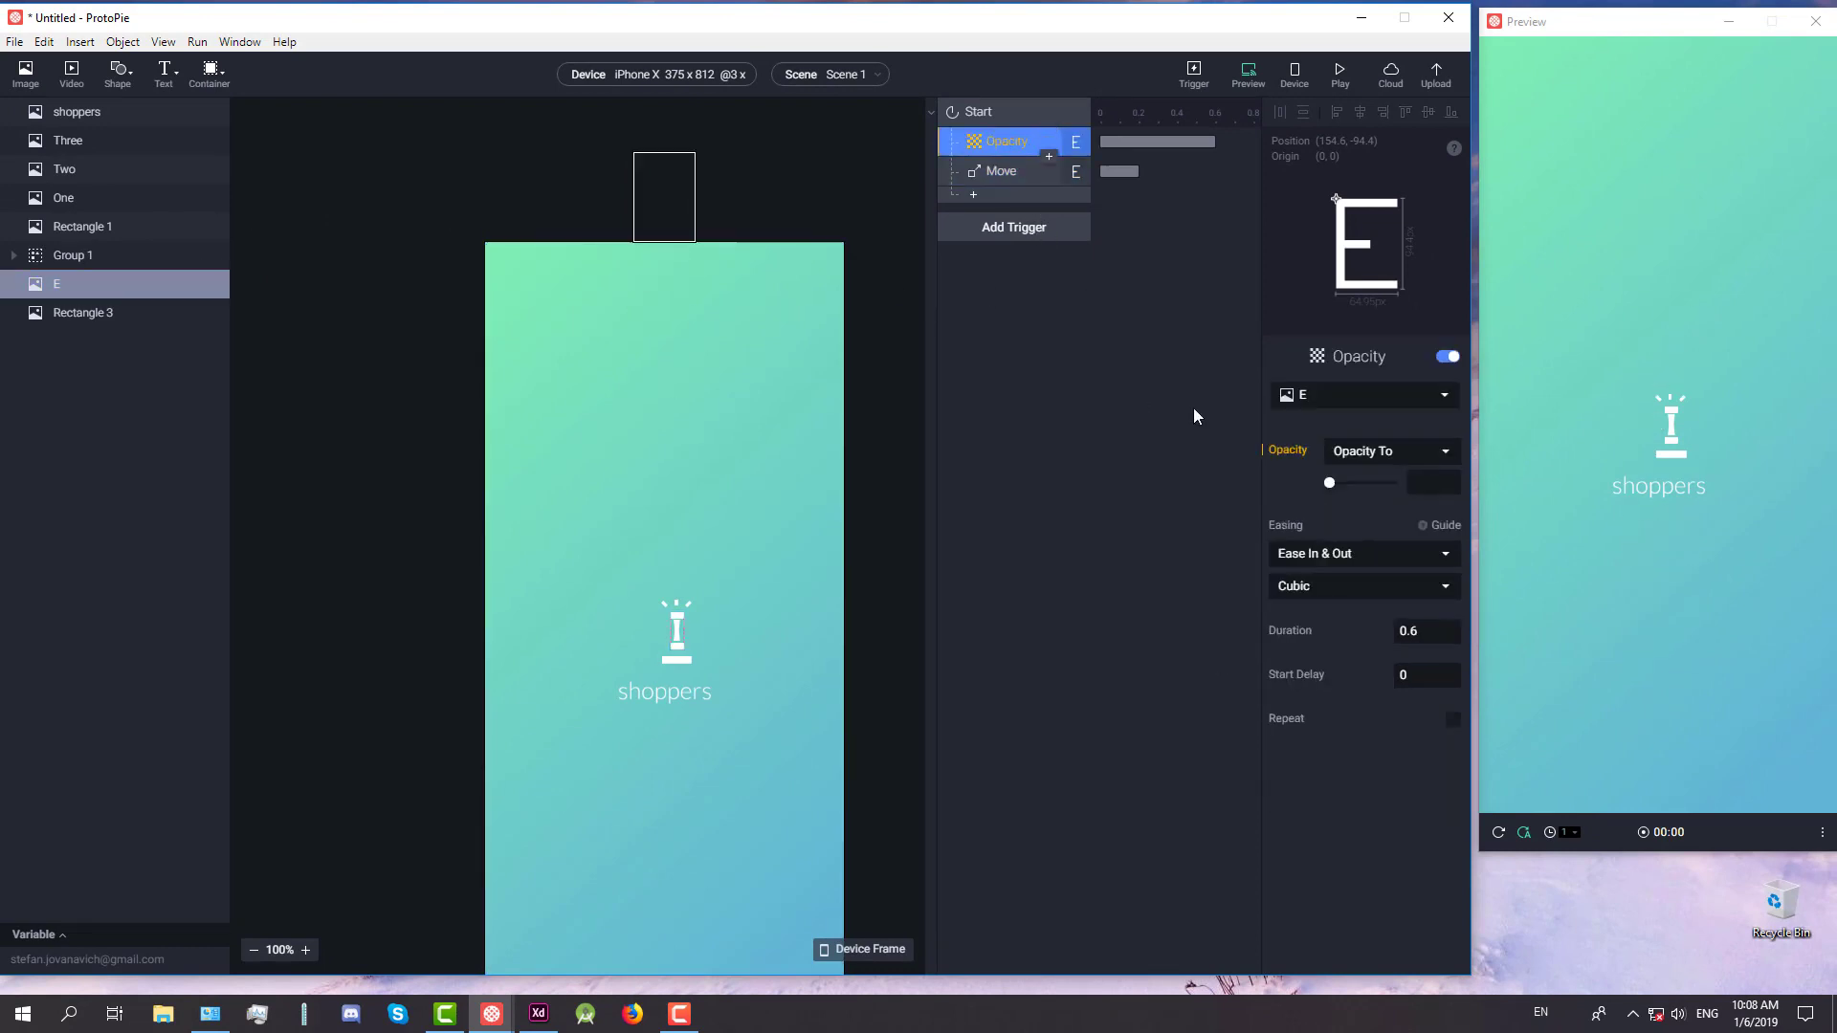
drag(1329, 482, 1394, 483)
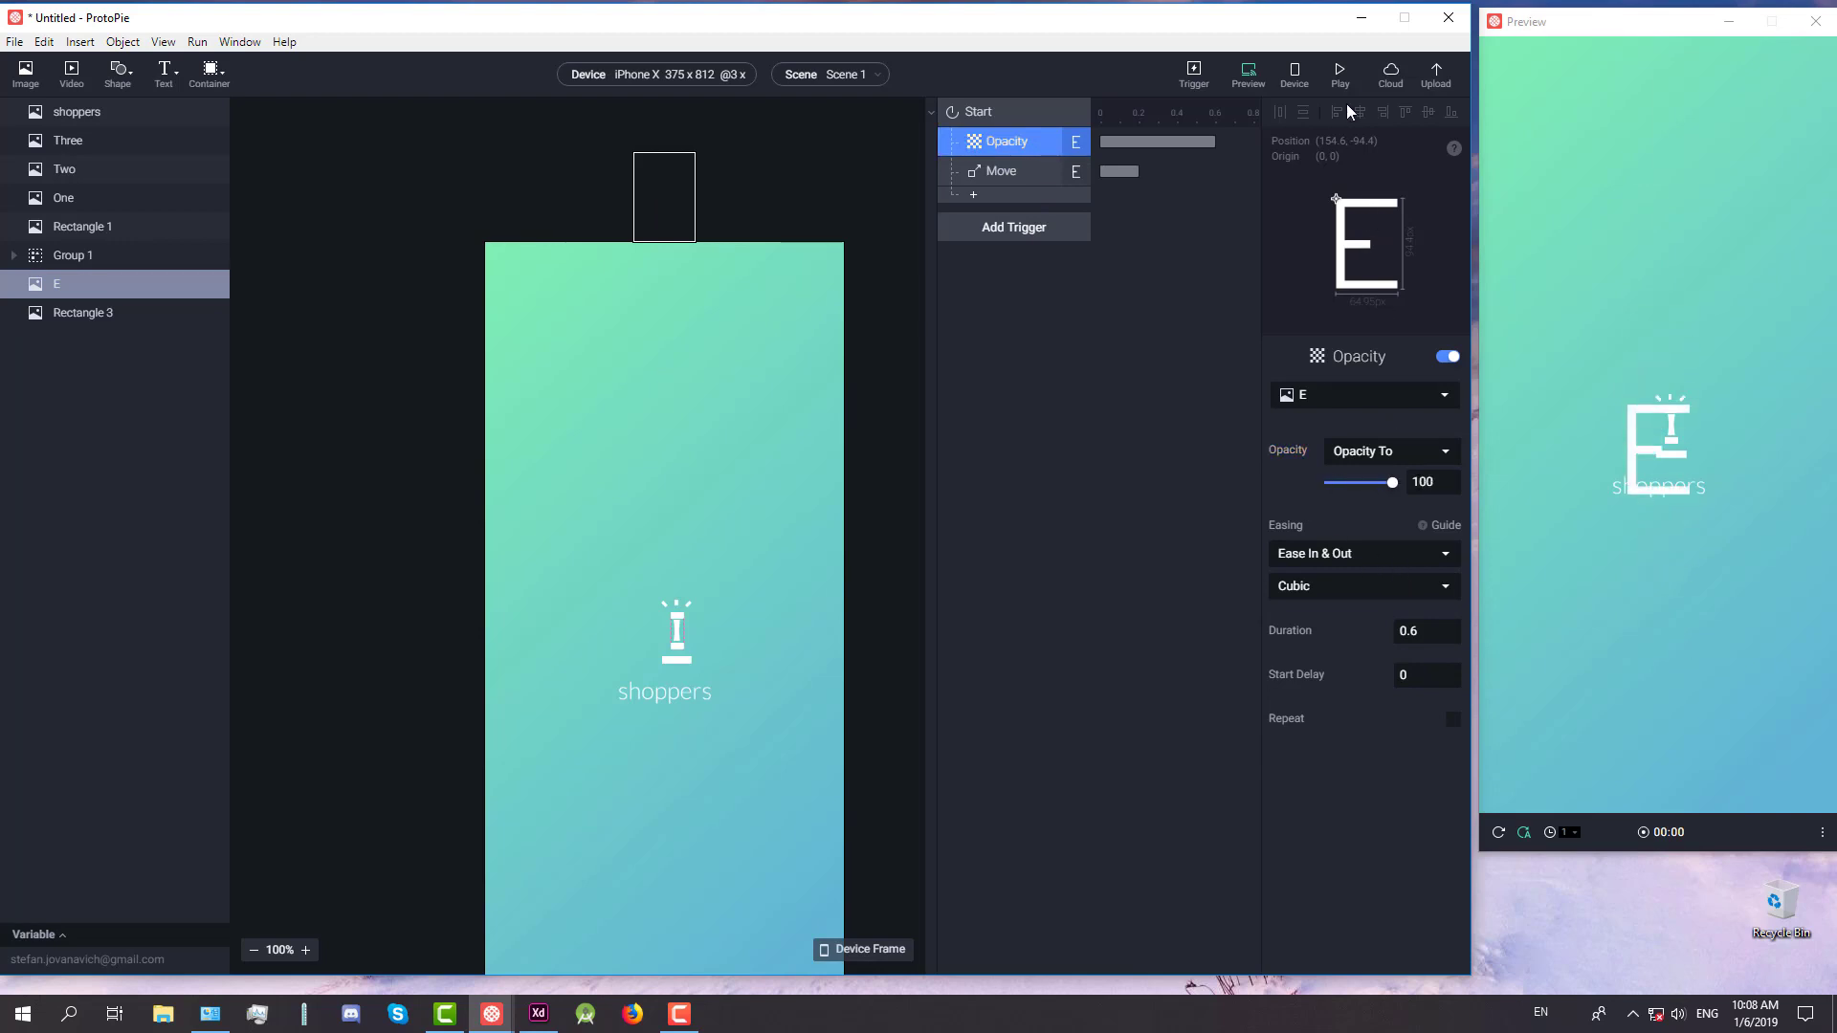
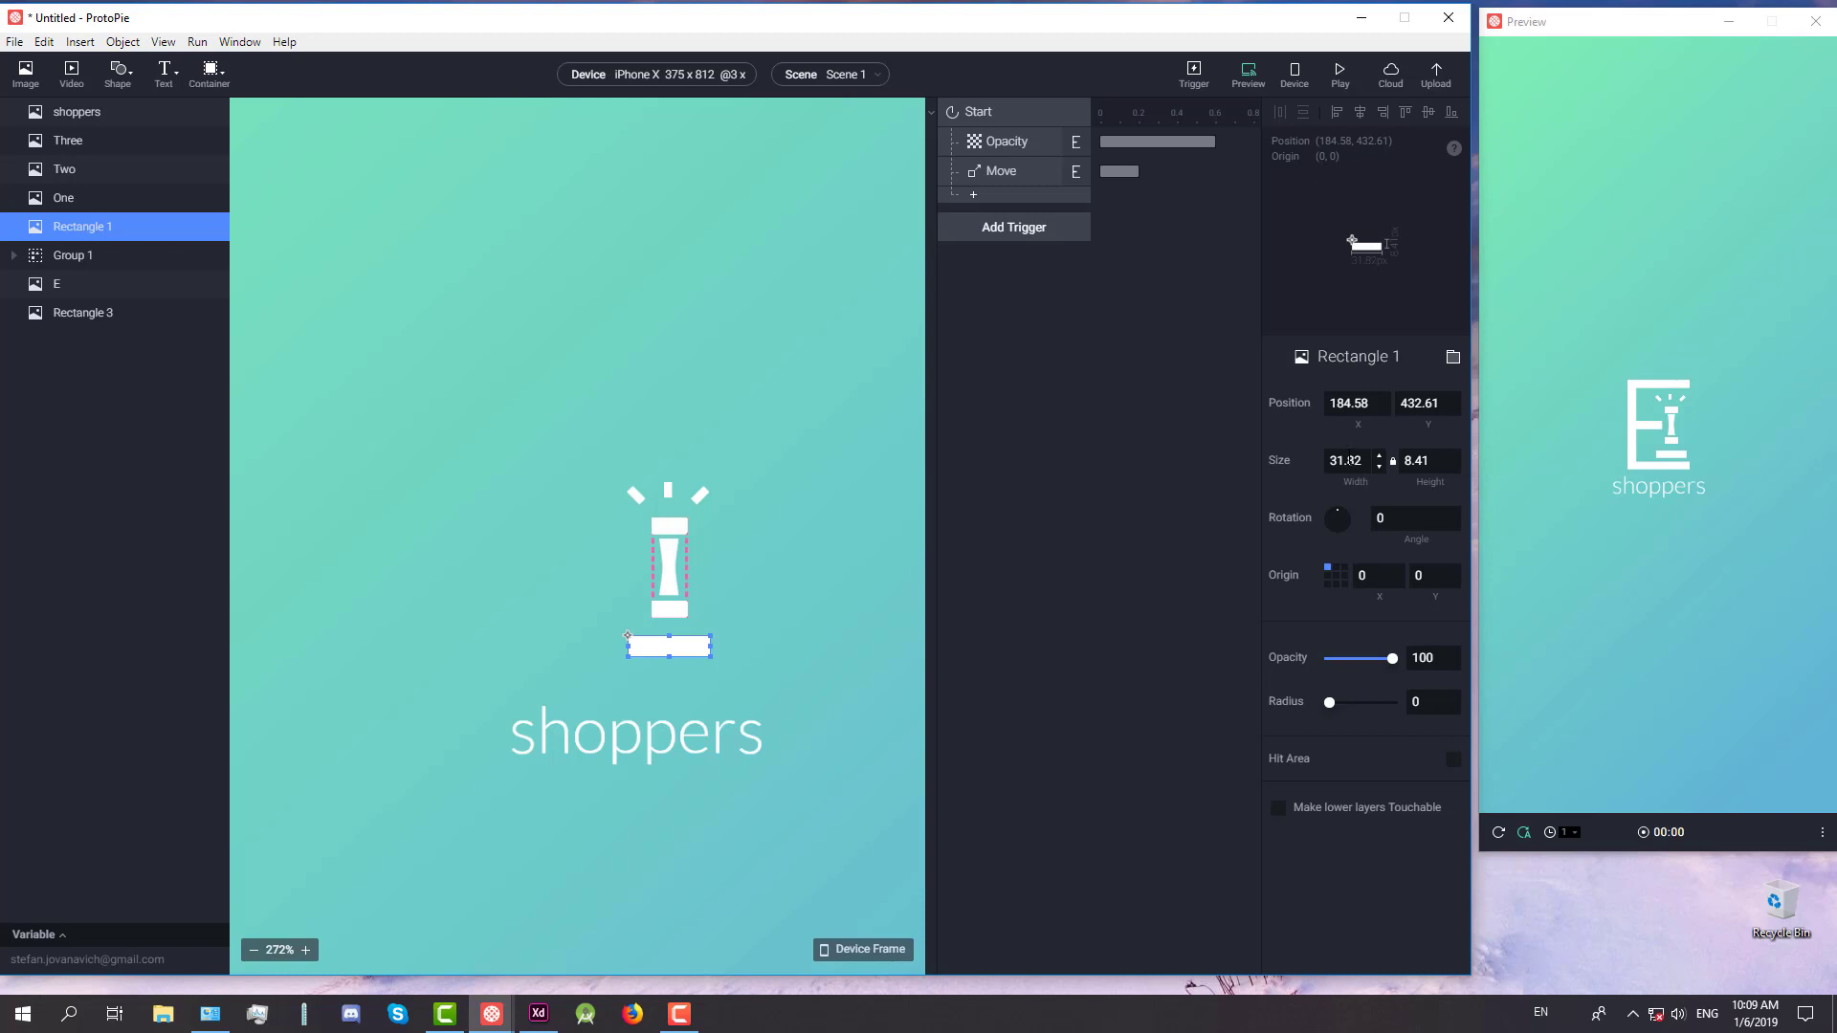
Add a Scale response for Rectangle 1 and copy the layer's width of 31.82 into its Scale To size
click(1349, 460)
double_click(1349, 461)
key(ctrl+c)
click(973, 196)
click(991, 247)
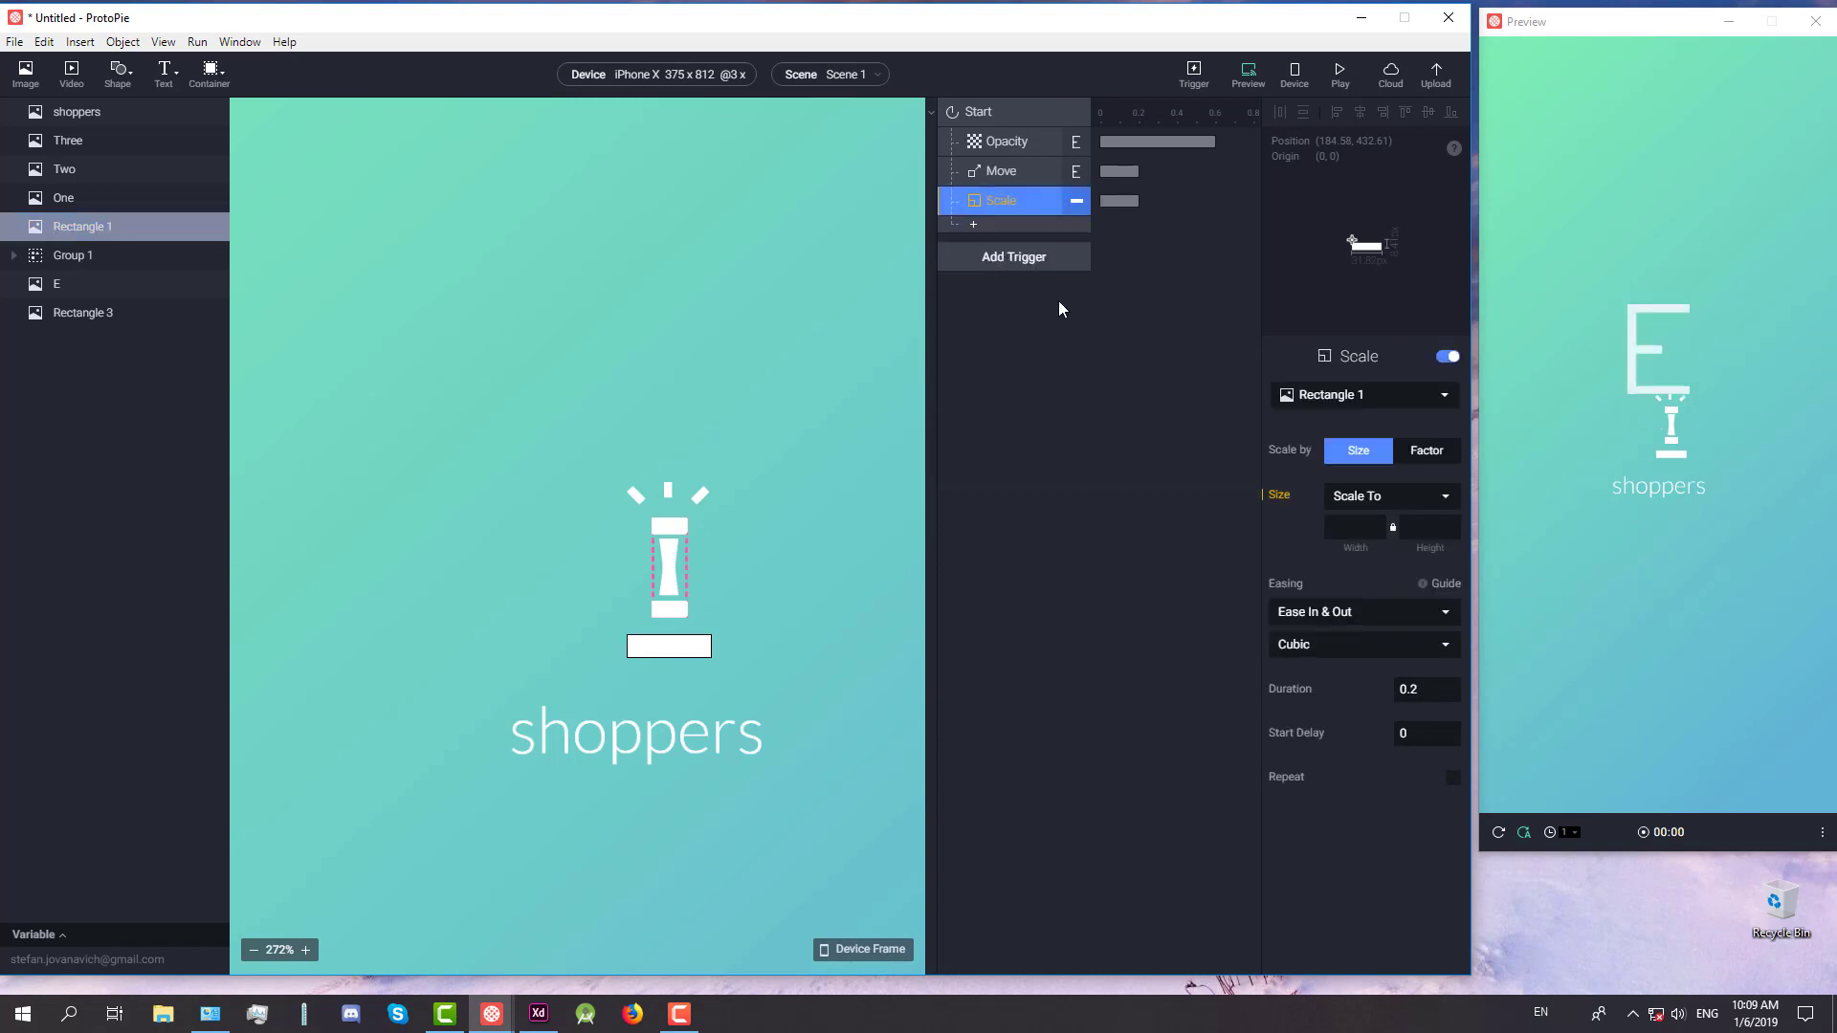
click(1351, 527)
key(ctrl+v)
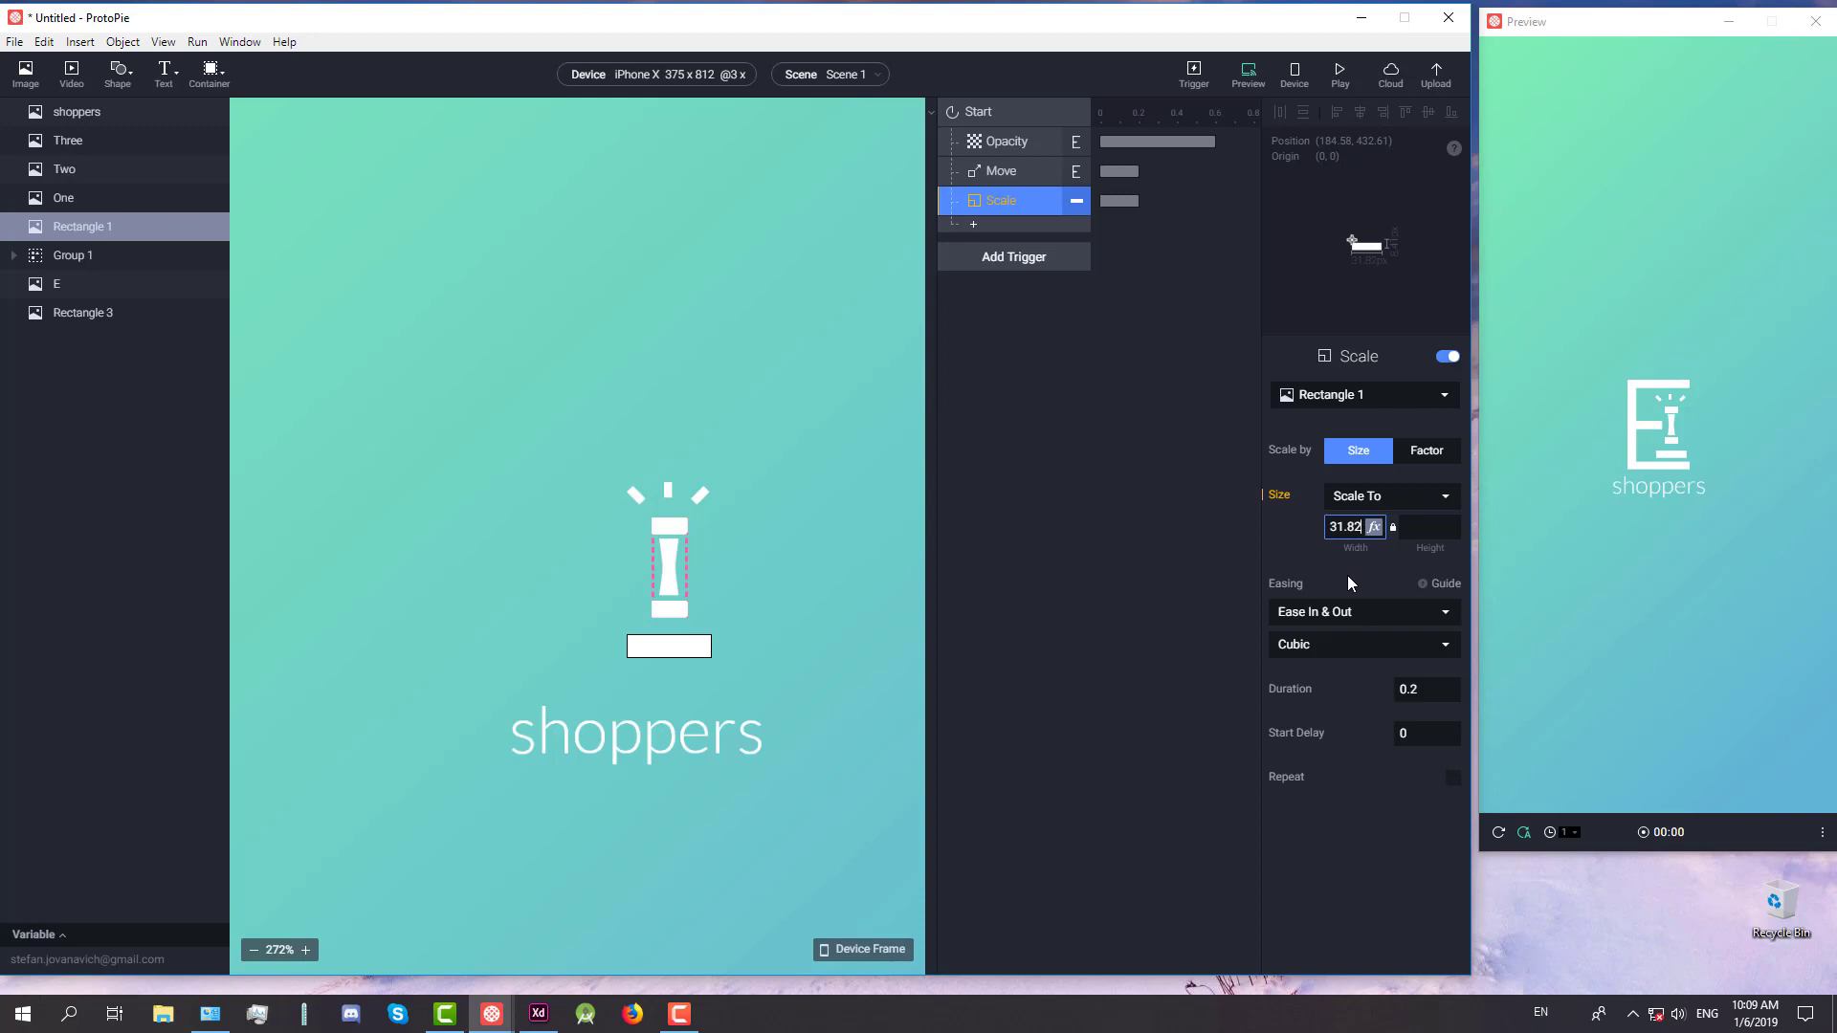
Copy Rectangle 1's height of 8.41 into its Scale response's Scale To size
click(646, 646)
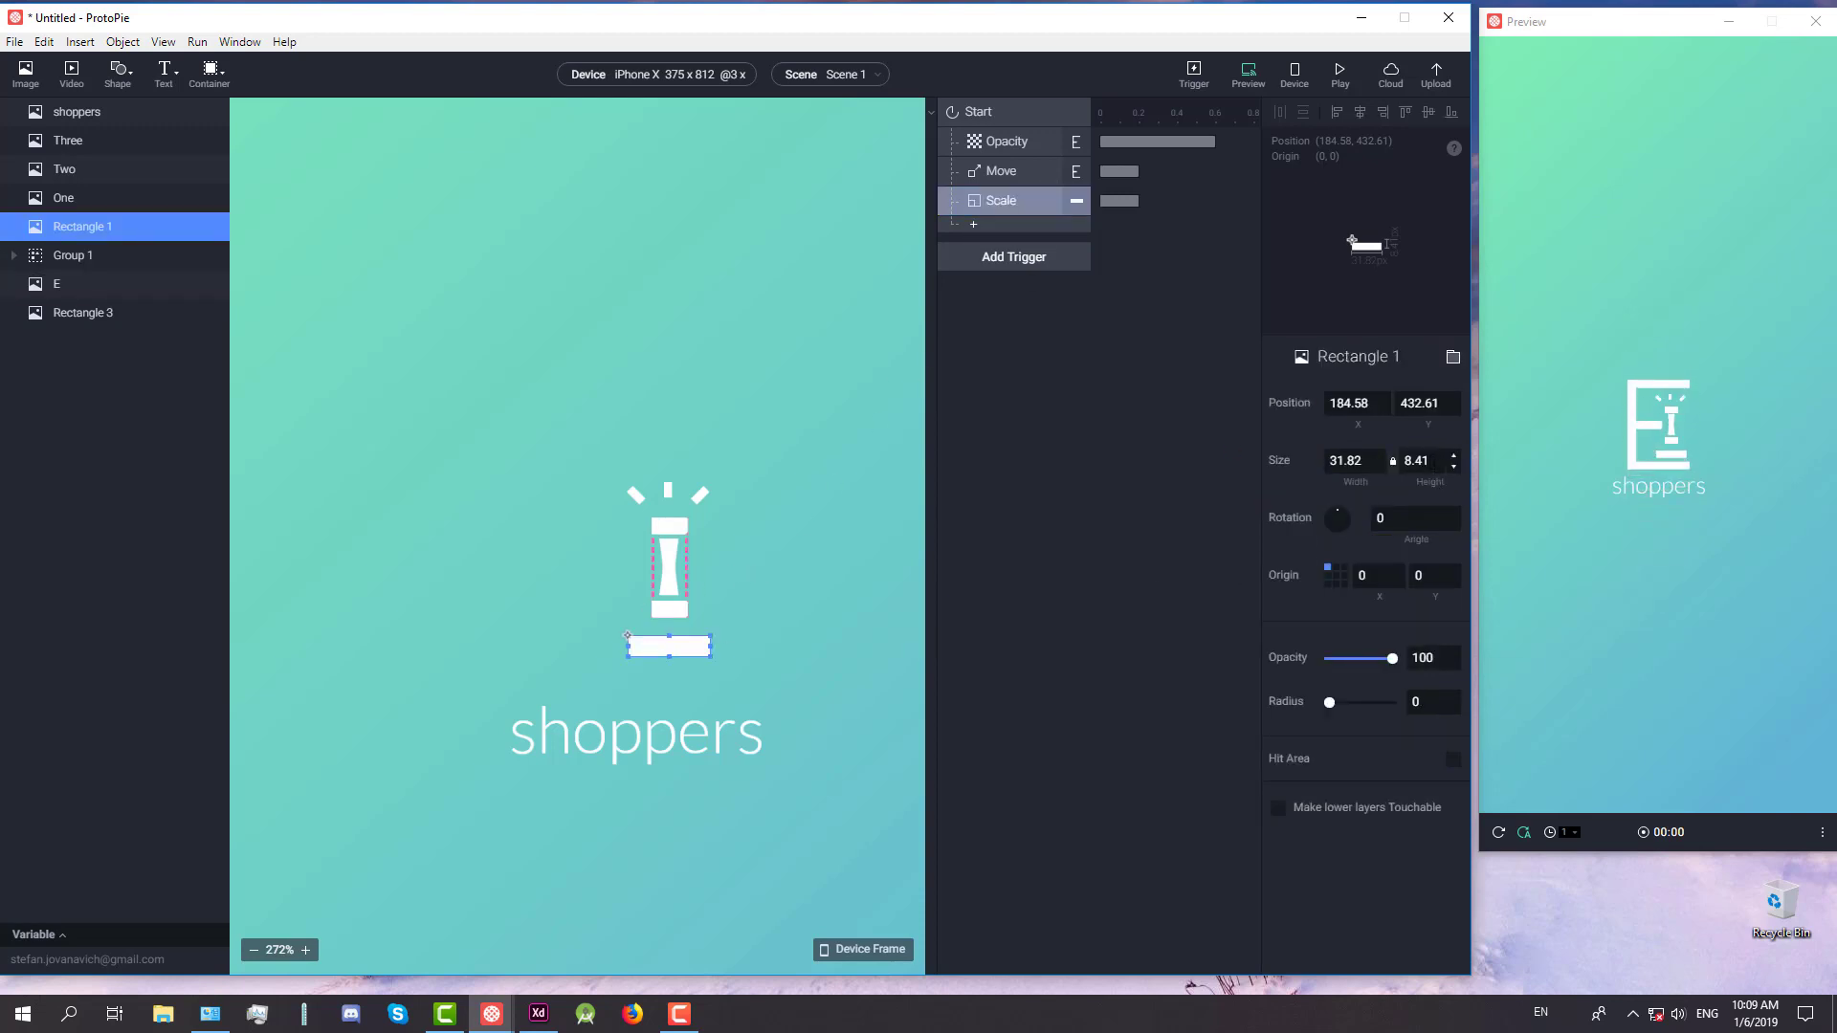
click(1429, 461)
key(ctrl+a)
key(ctrl+c)
click(1016, 203)
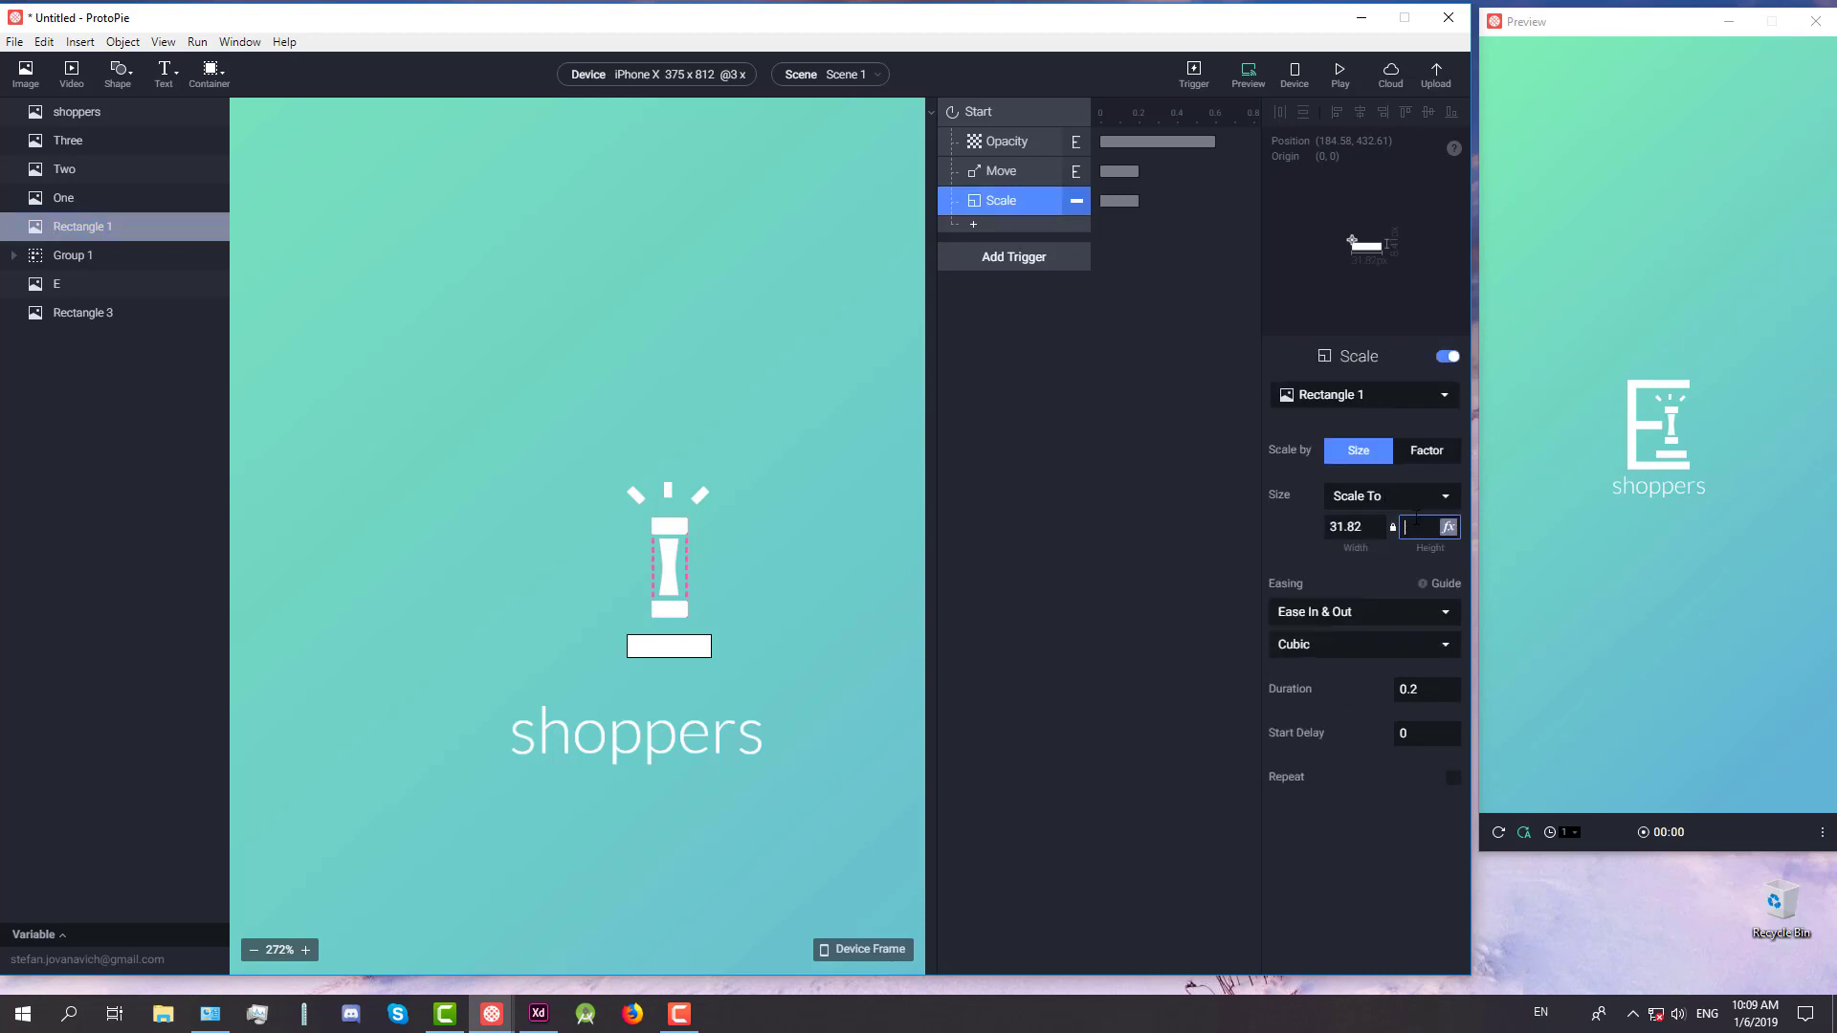
key(ctrl+v)
key(Return)
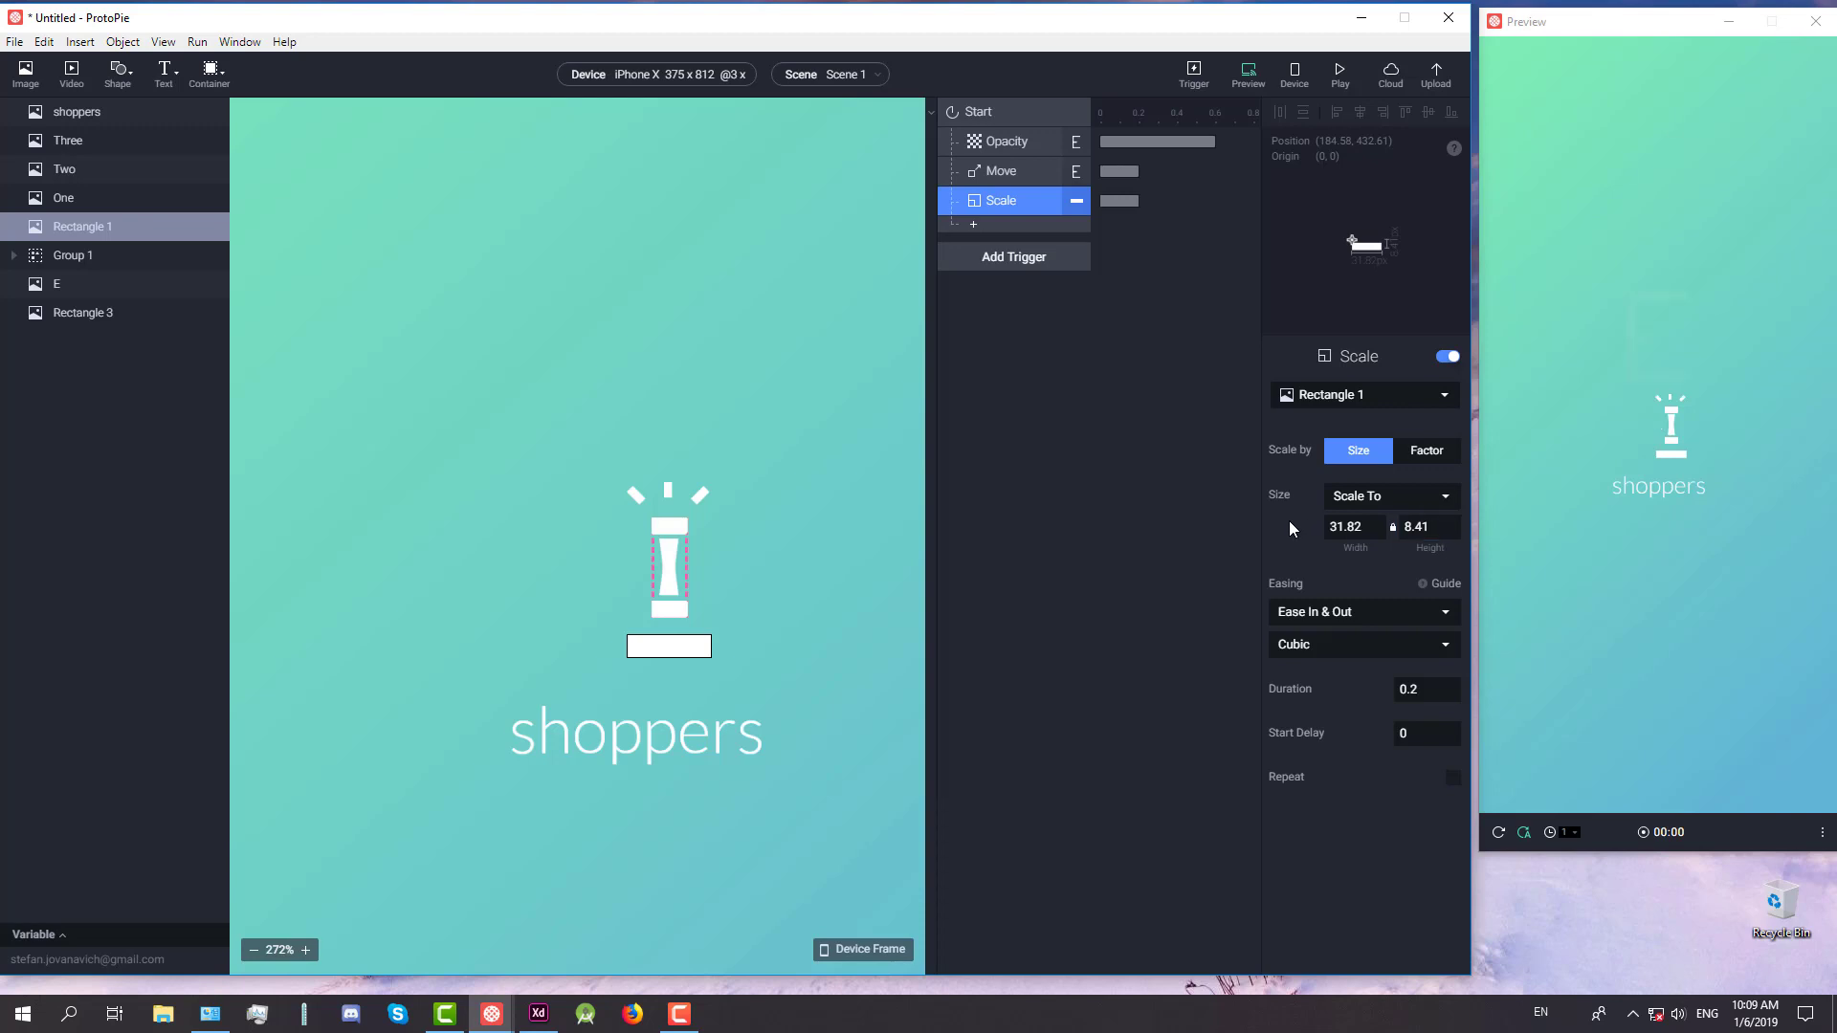
Set the Rectangle 1 Scale response's duration to 0.7 and start delay to 1.3
click(1412, 689)
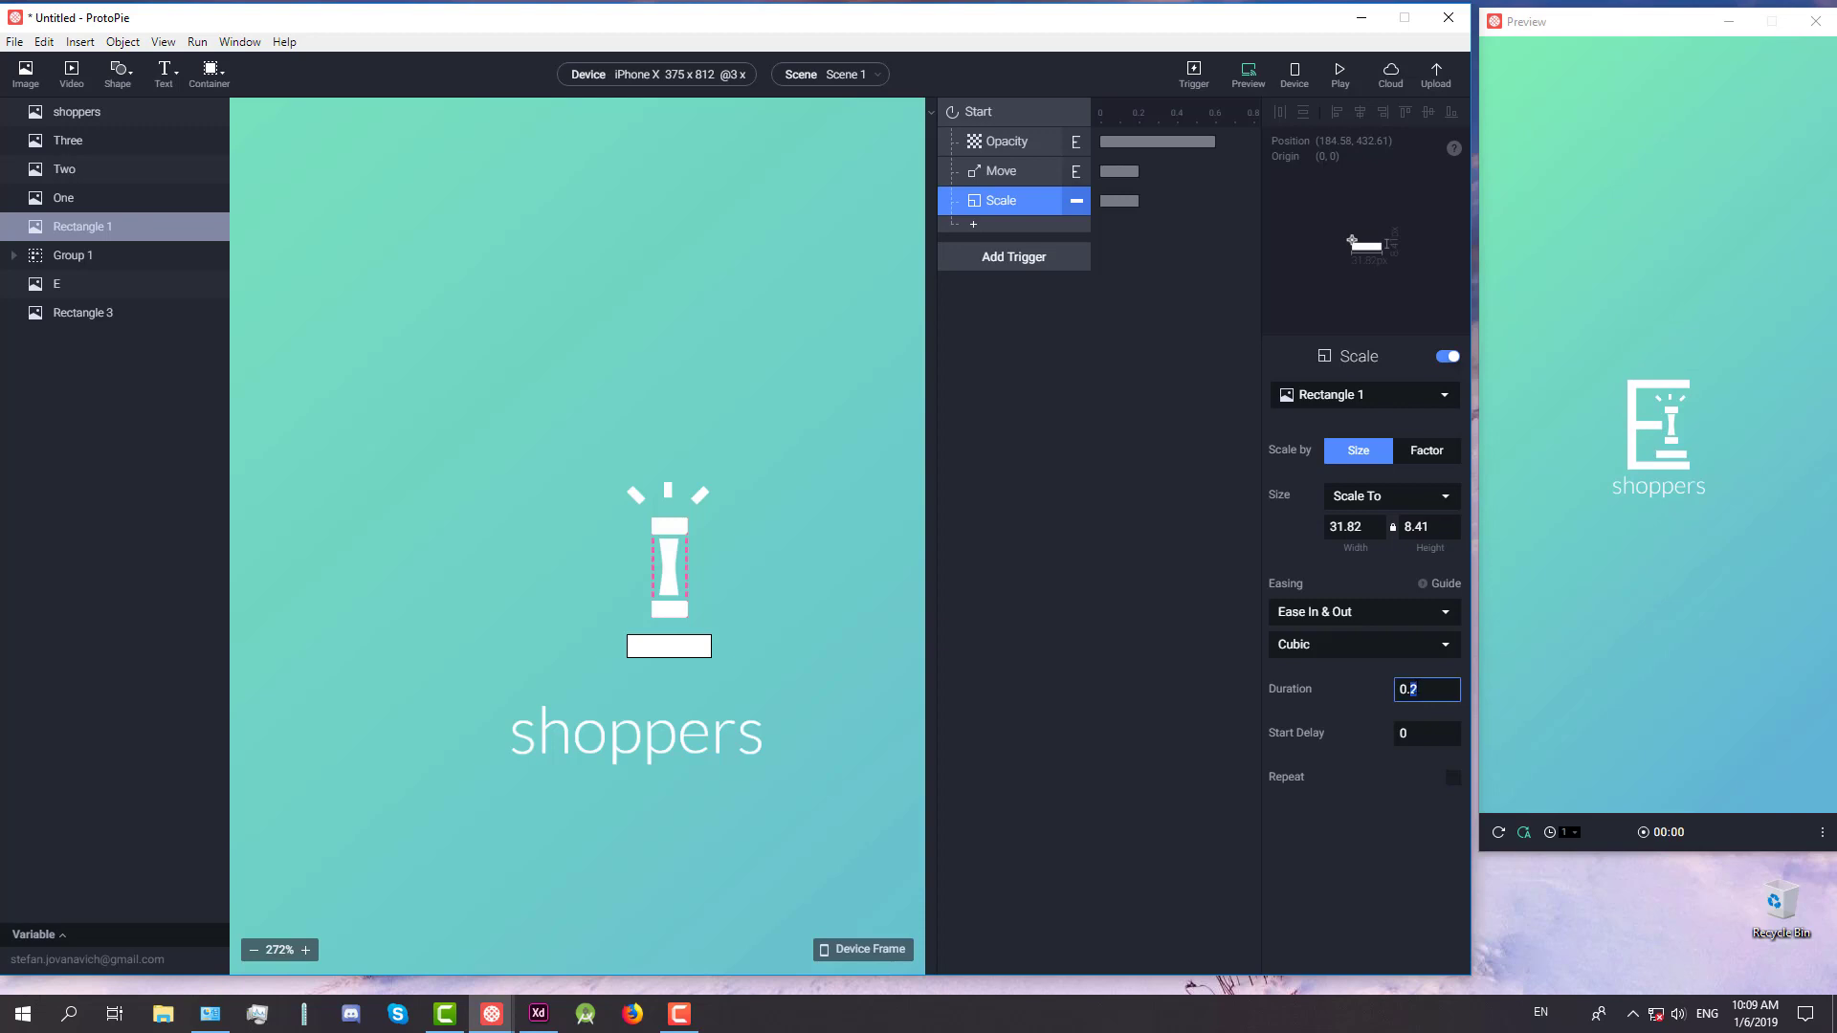
key(BackSpace)
text(7)
key(Tab)
text(1.3)
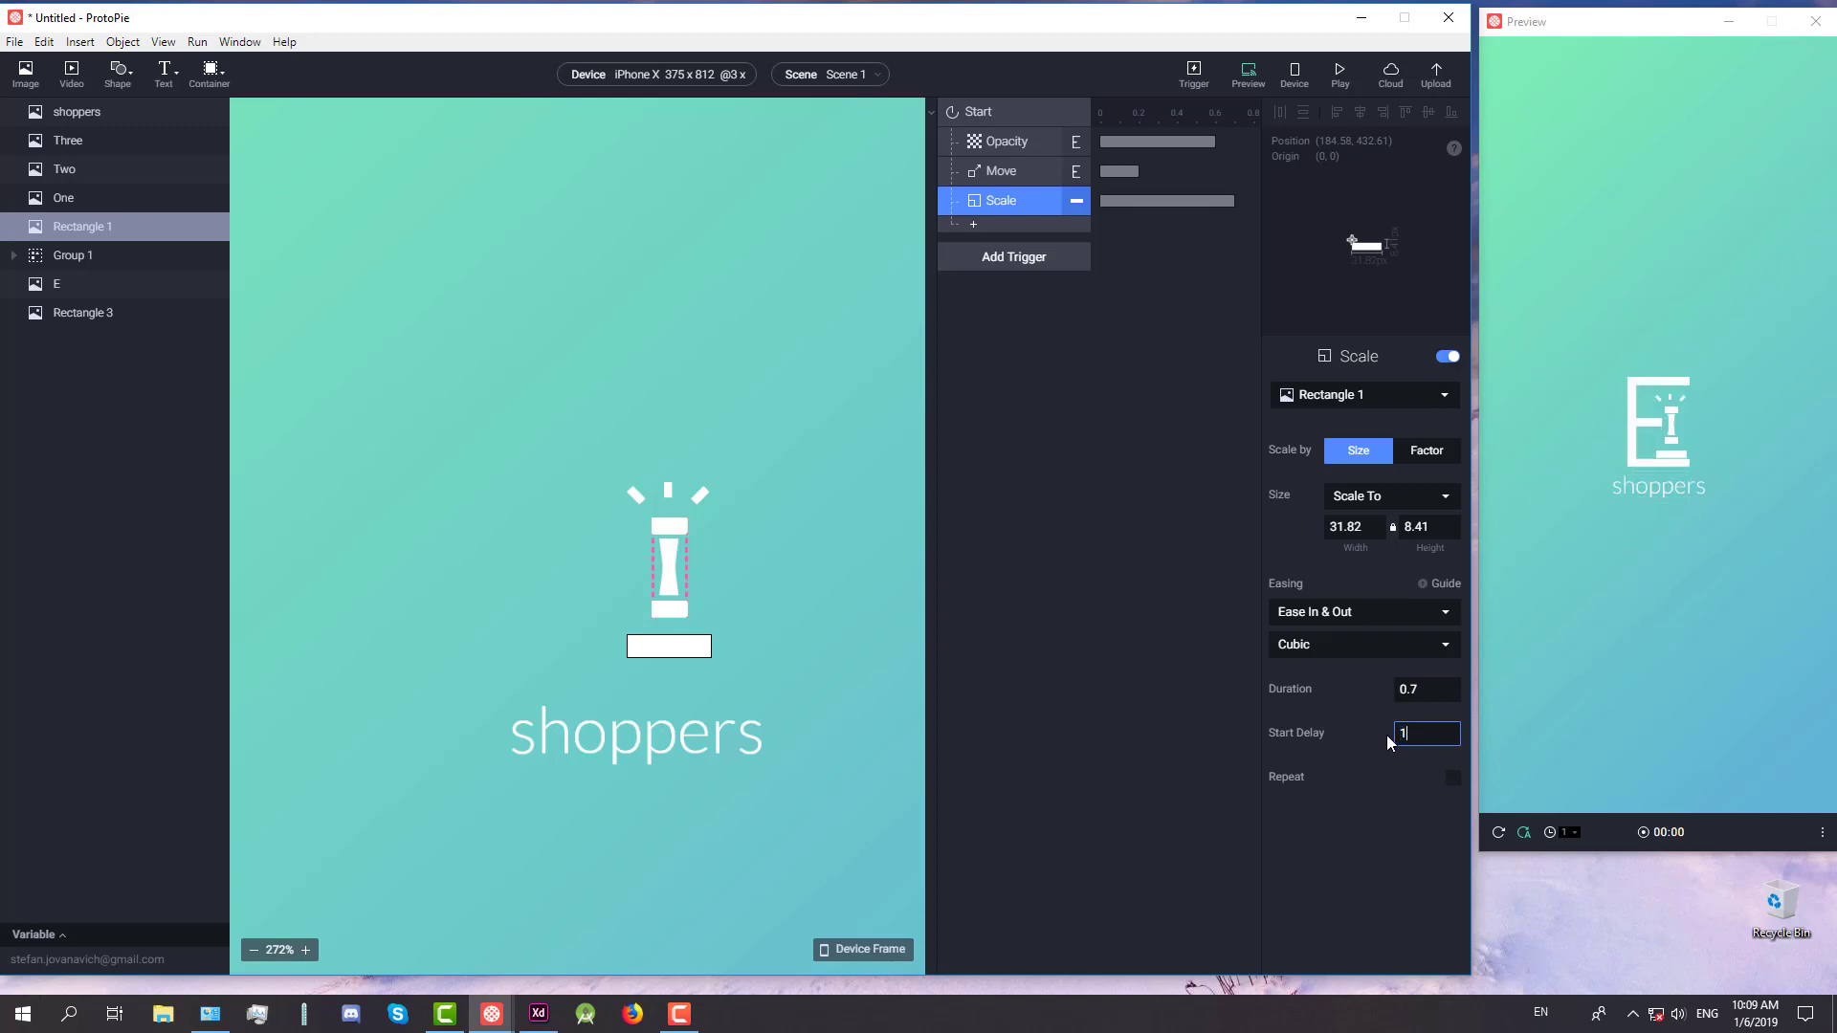
click(1374, 720)
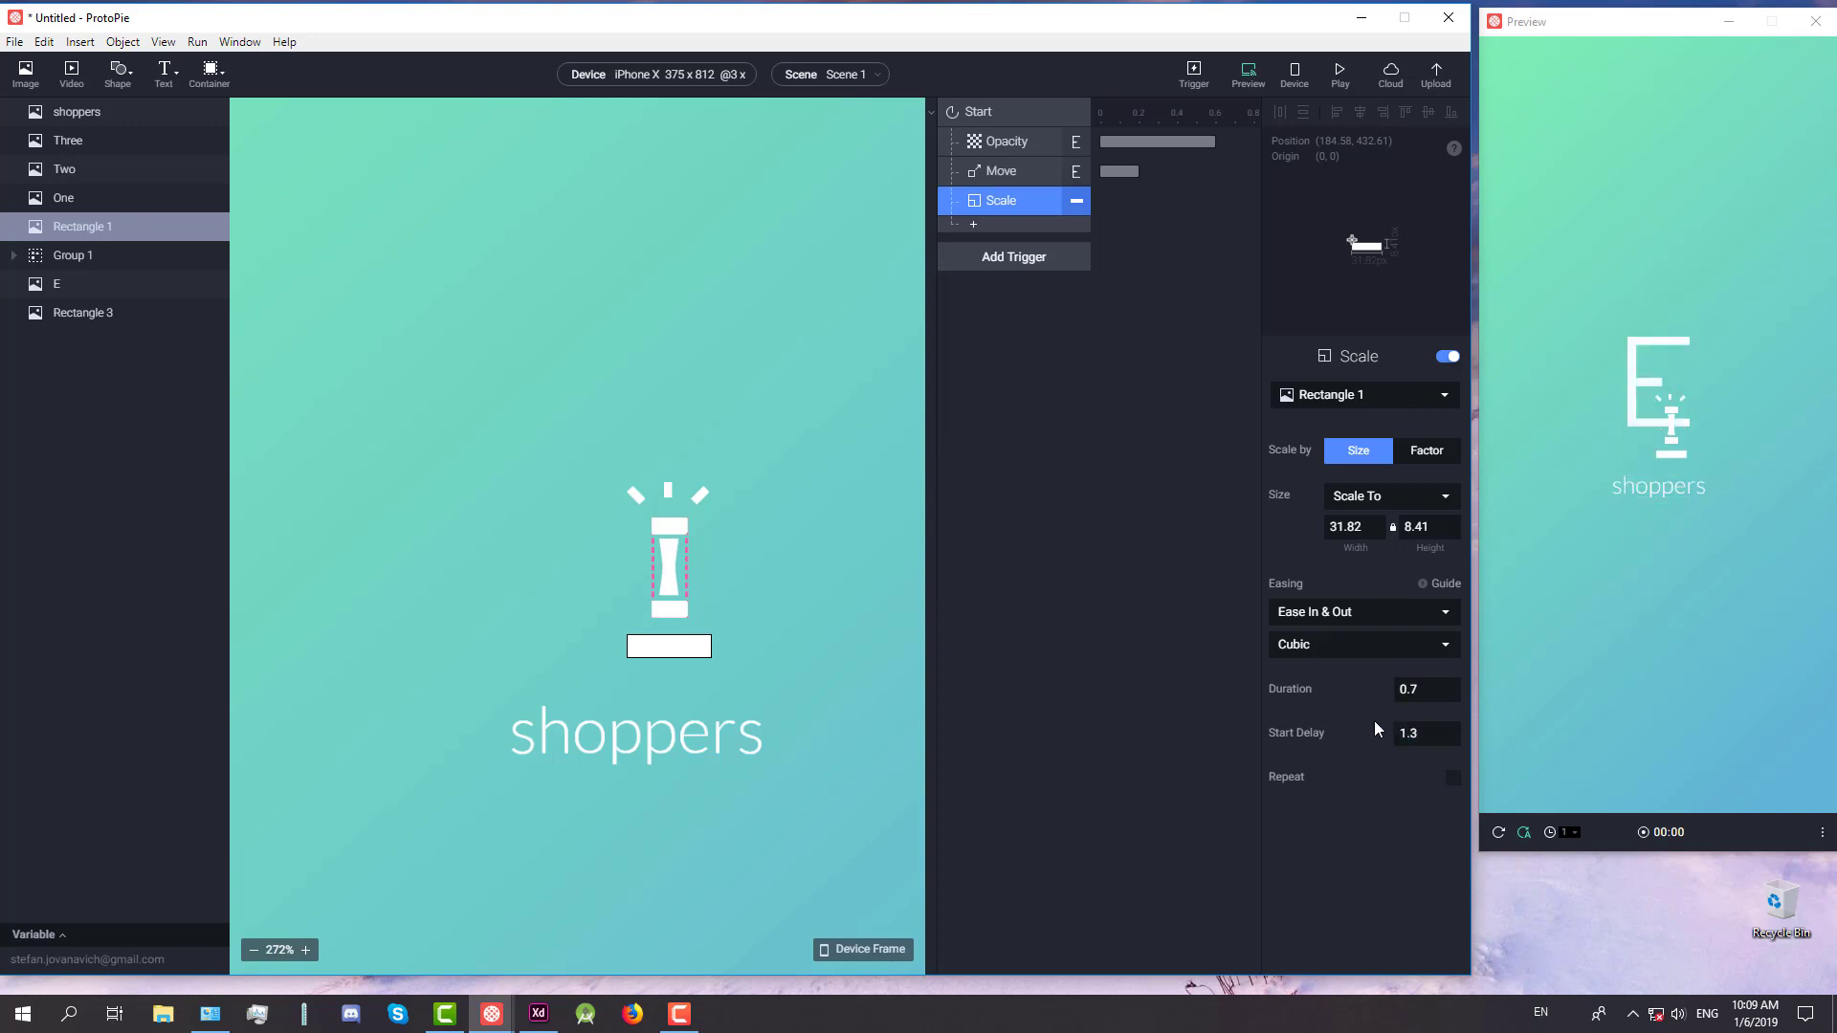
Change the Rectangle 1 Scale response's easing to Ease Out with the Bounce curve
click(1352, 612)
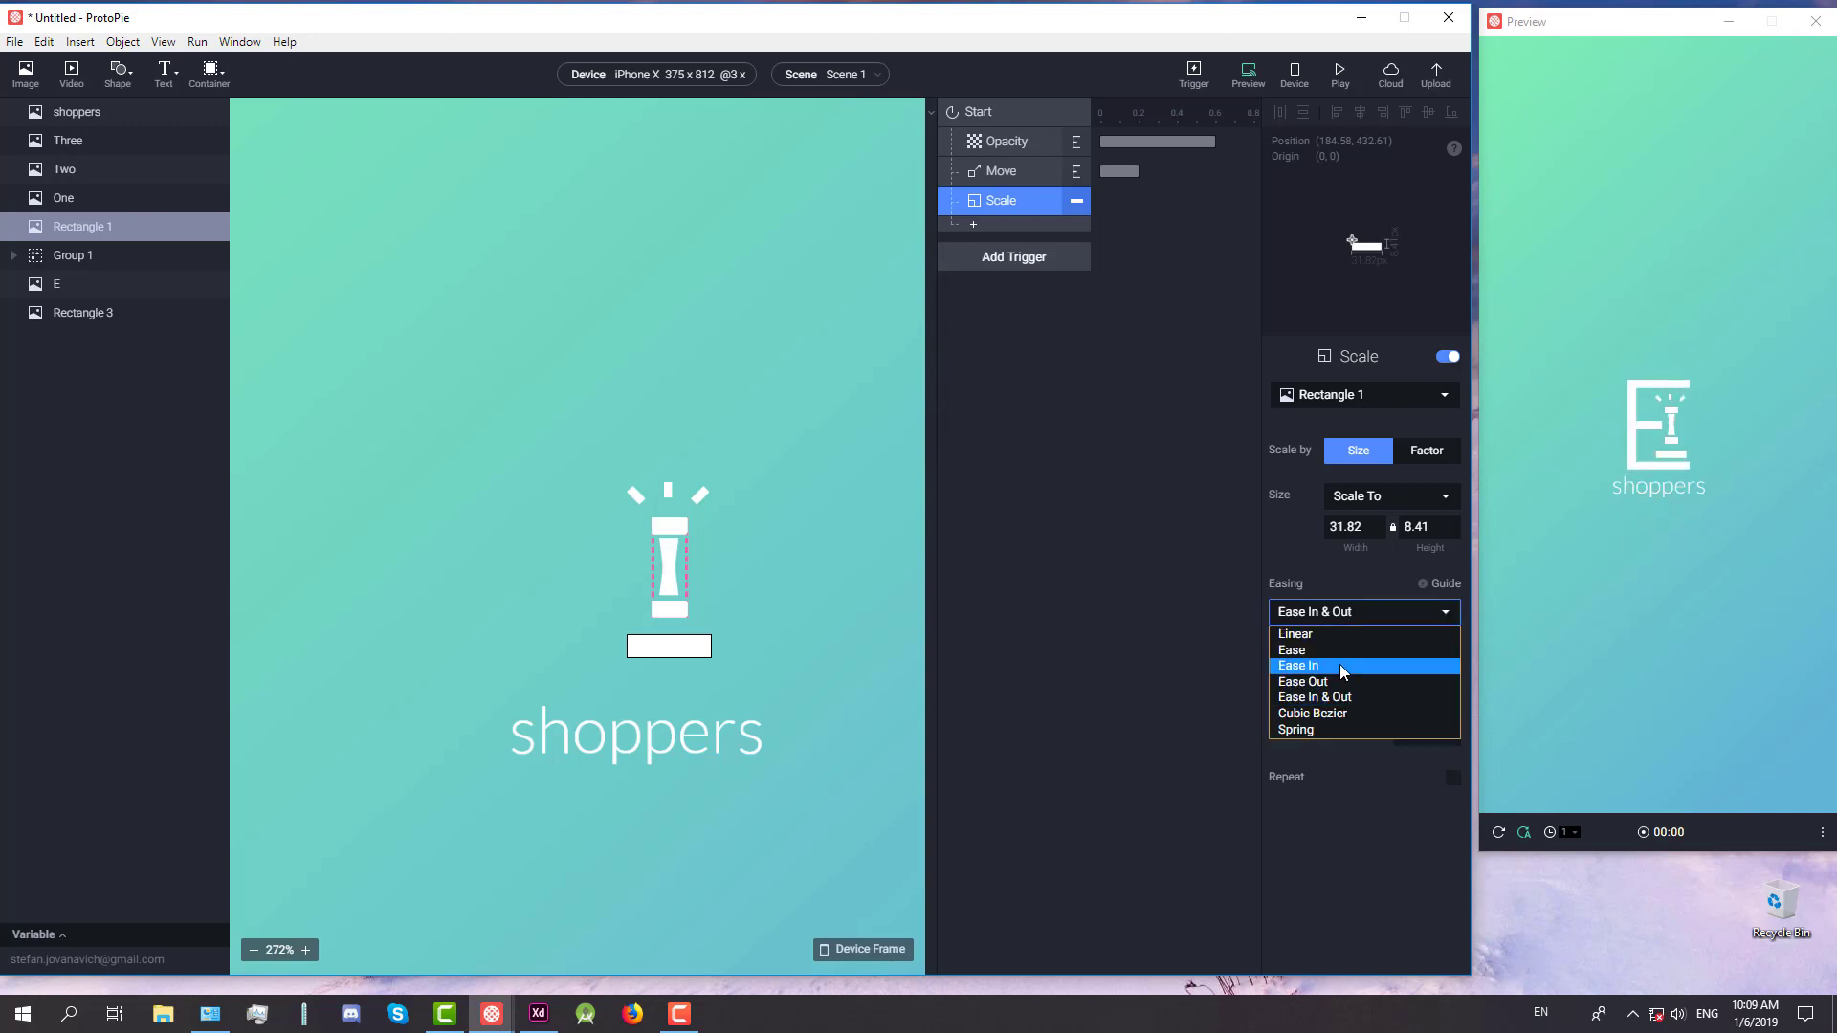
click(1340, 682)
click(1339, 647)
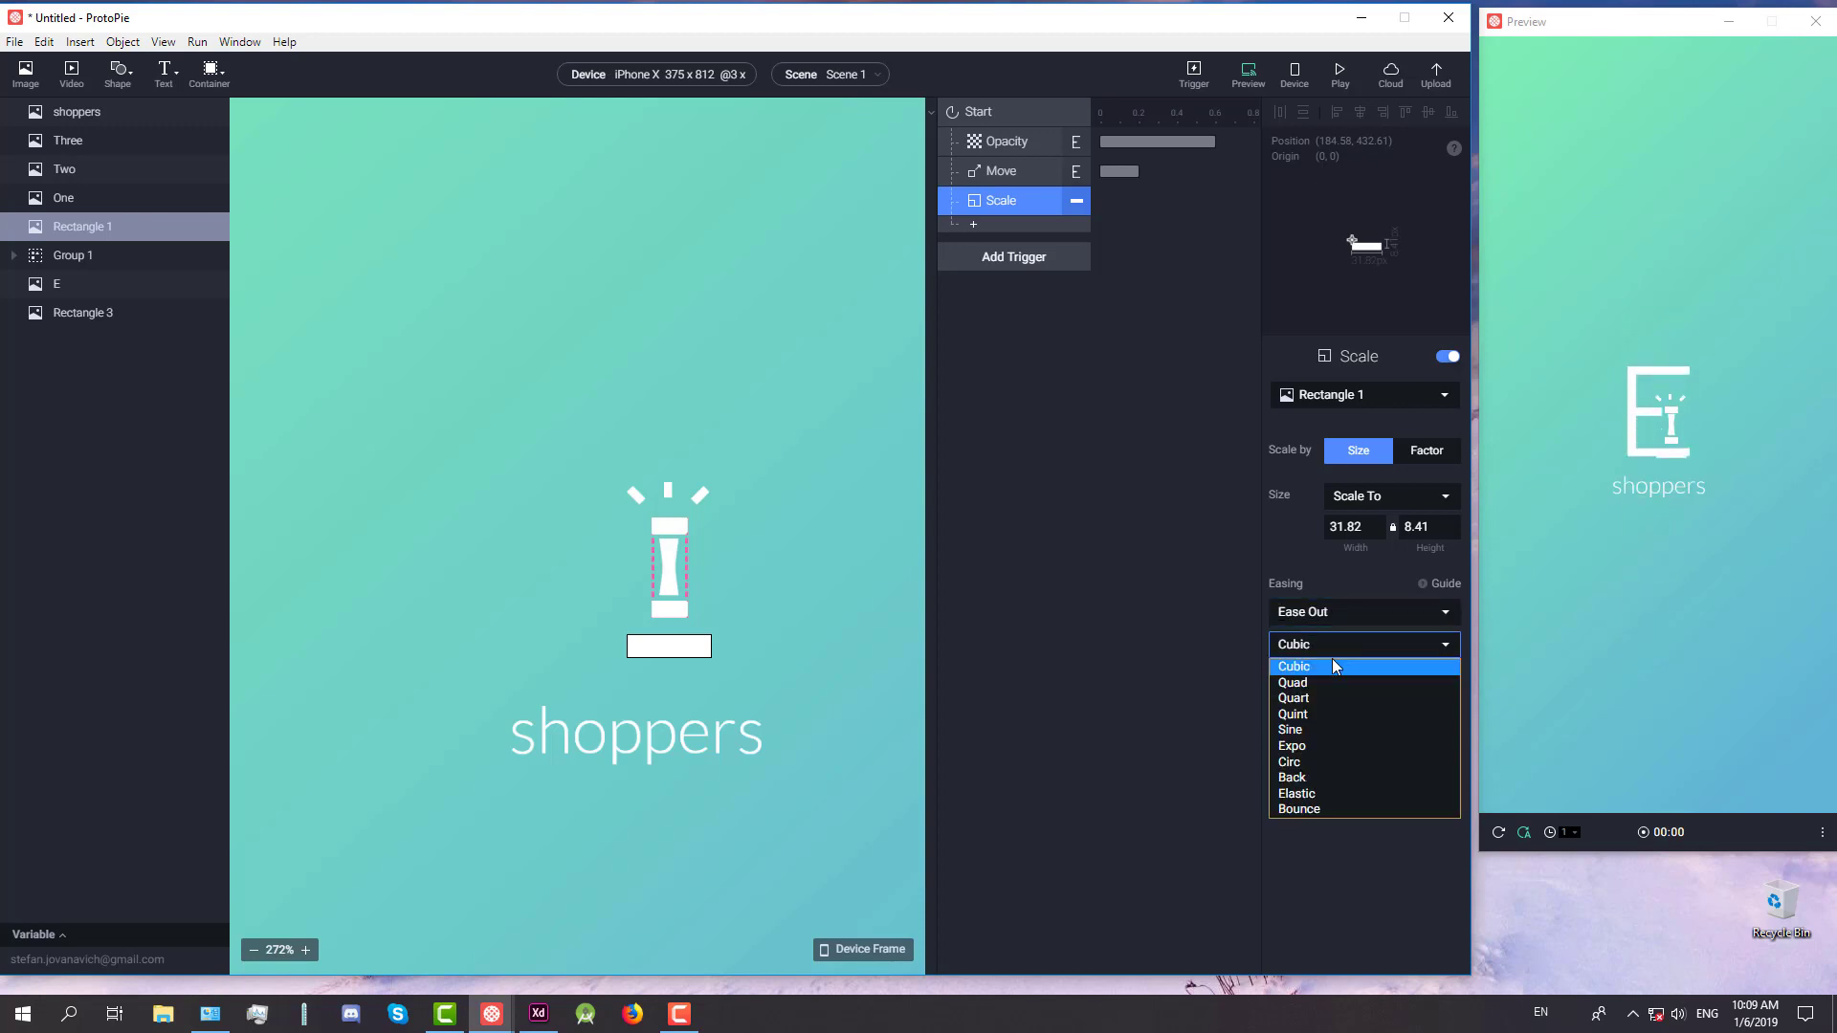
click(1328, 808)
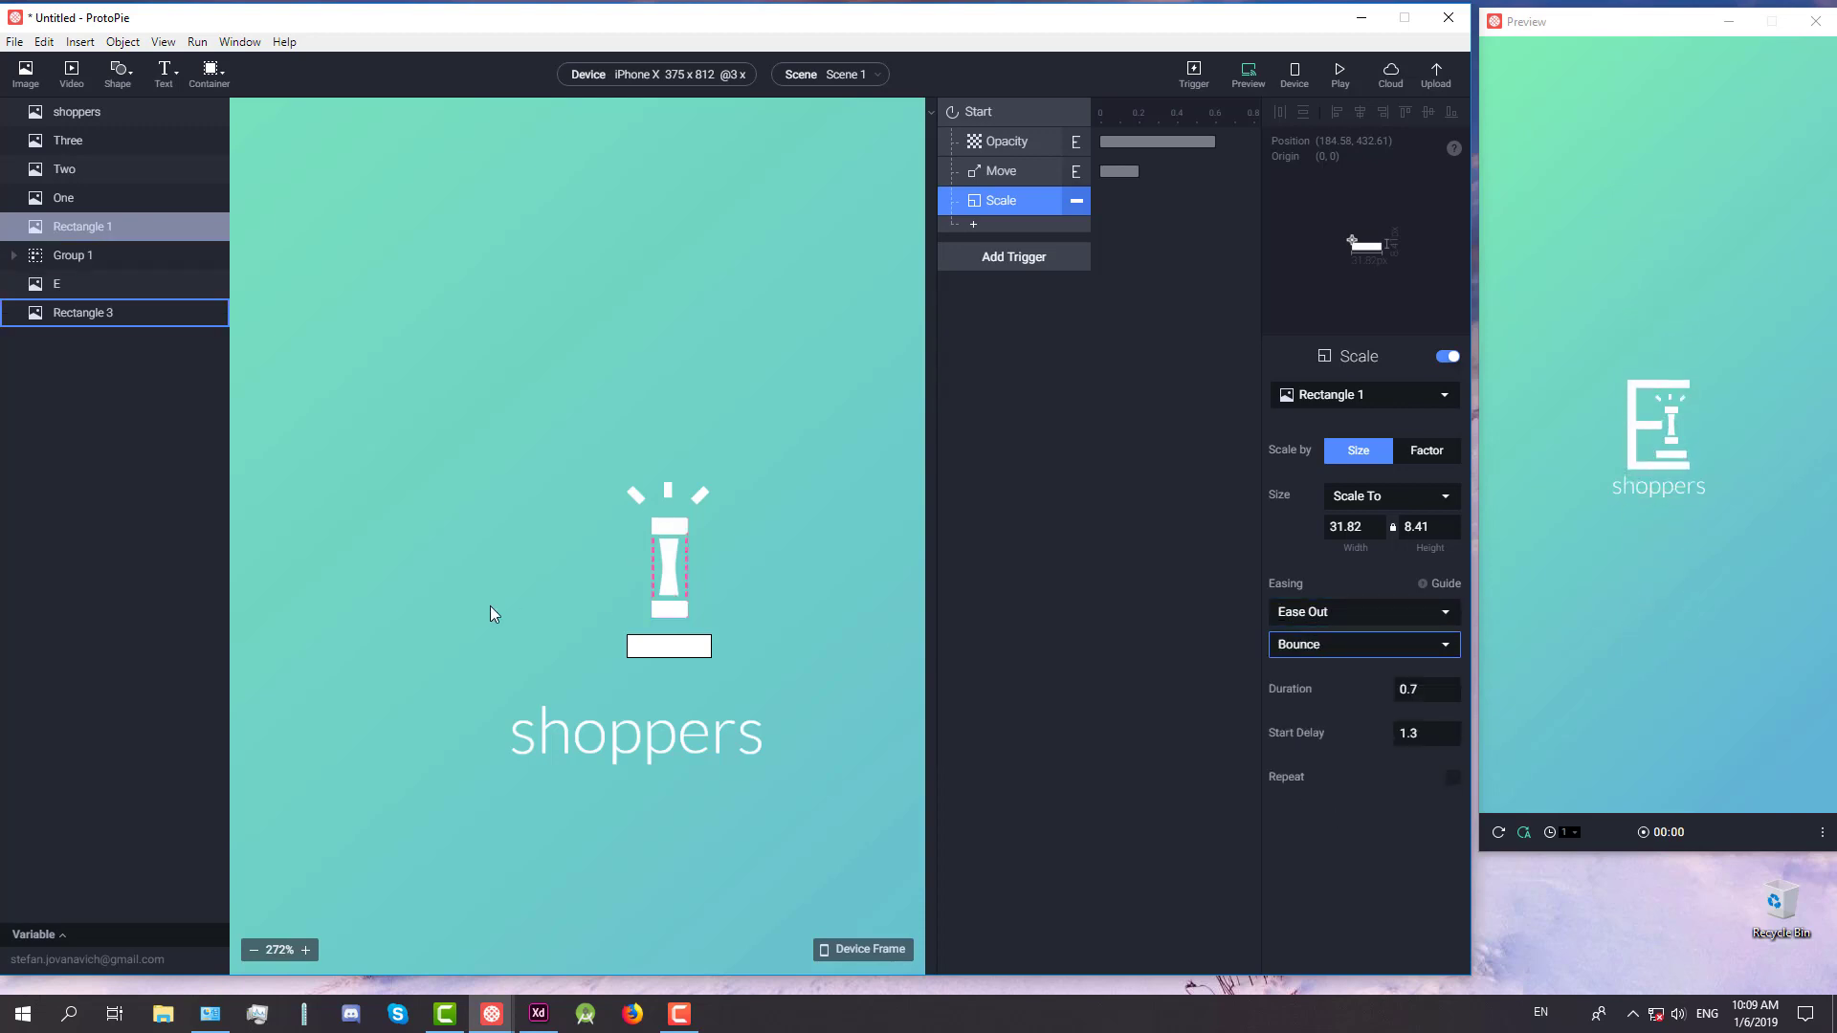
Set the Rectangle 1 layer's own width and height to 0
click(675, 645)
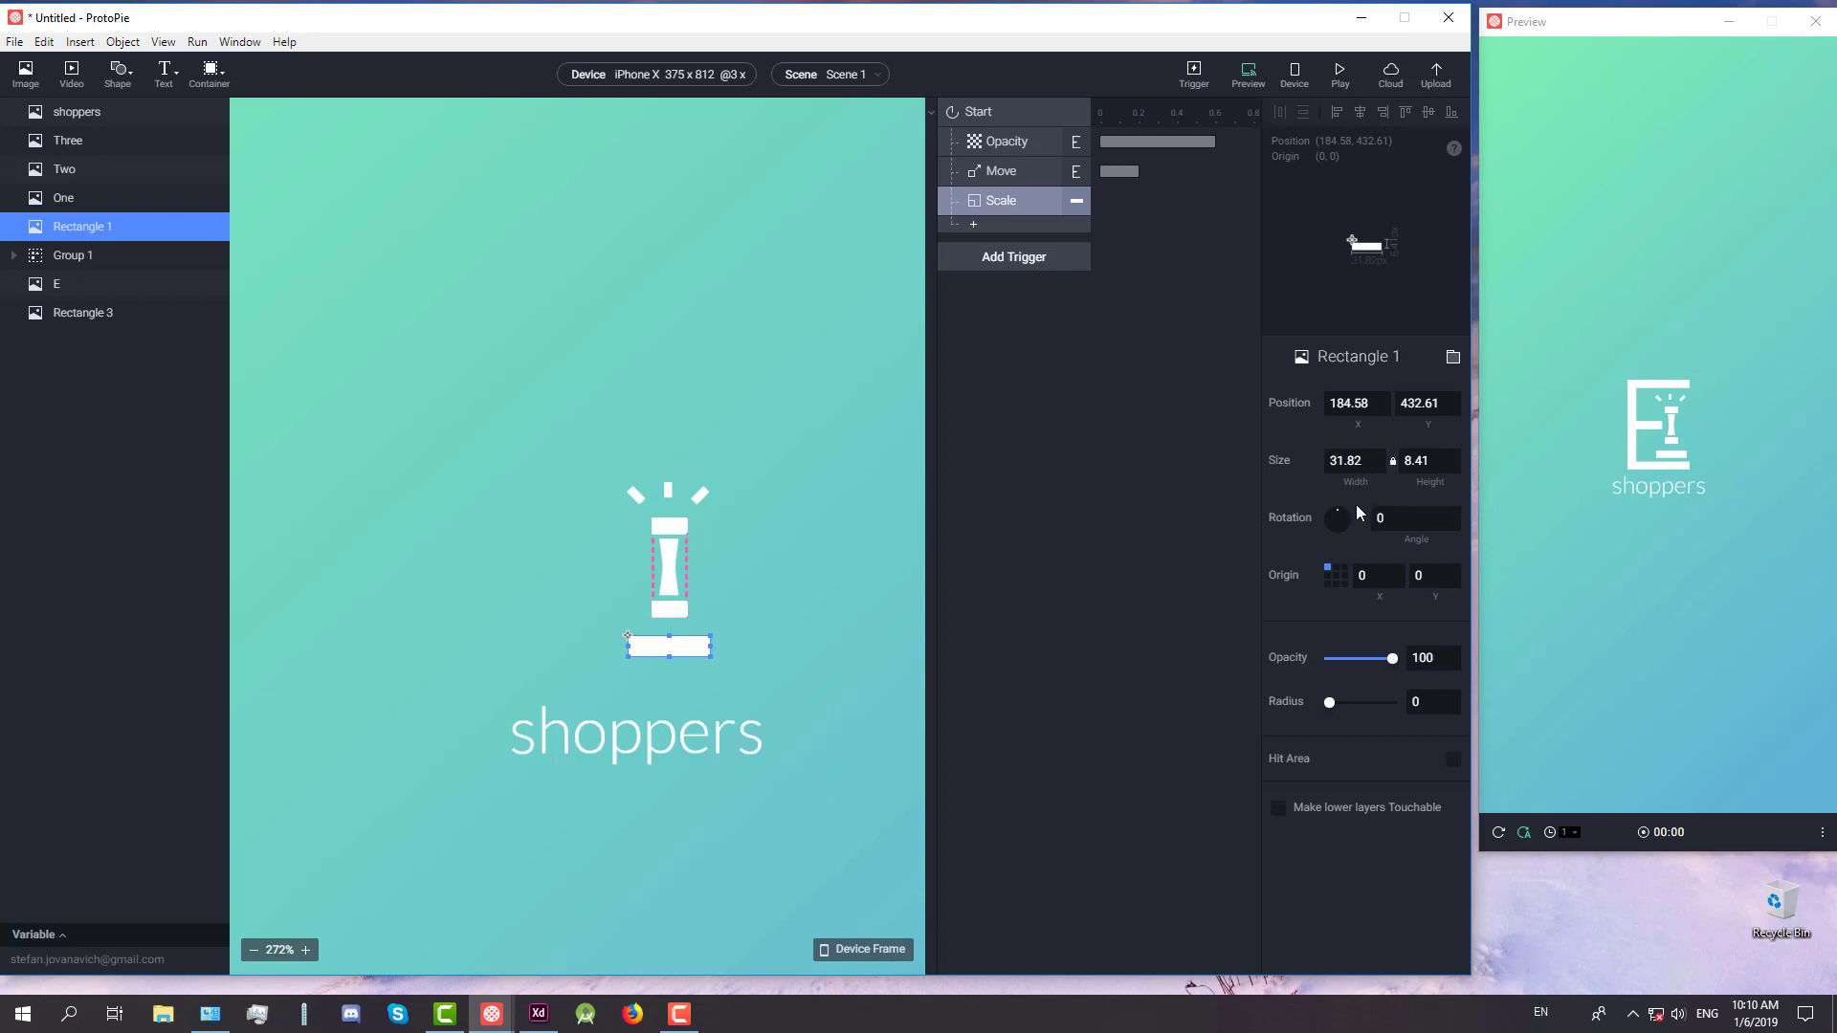
double_click(1357, 460)
text(0)
click(1409, 460)
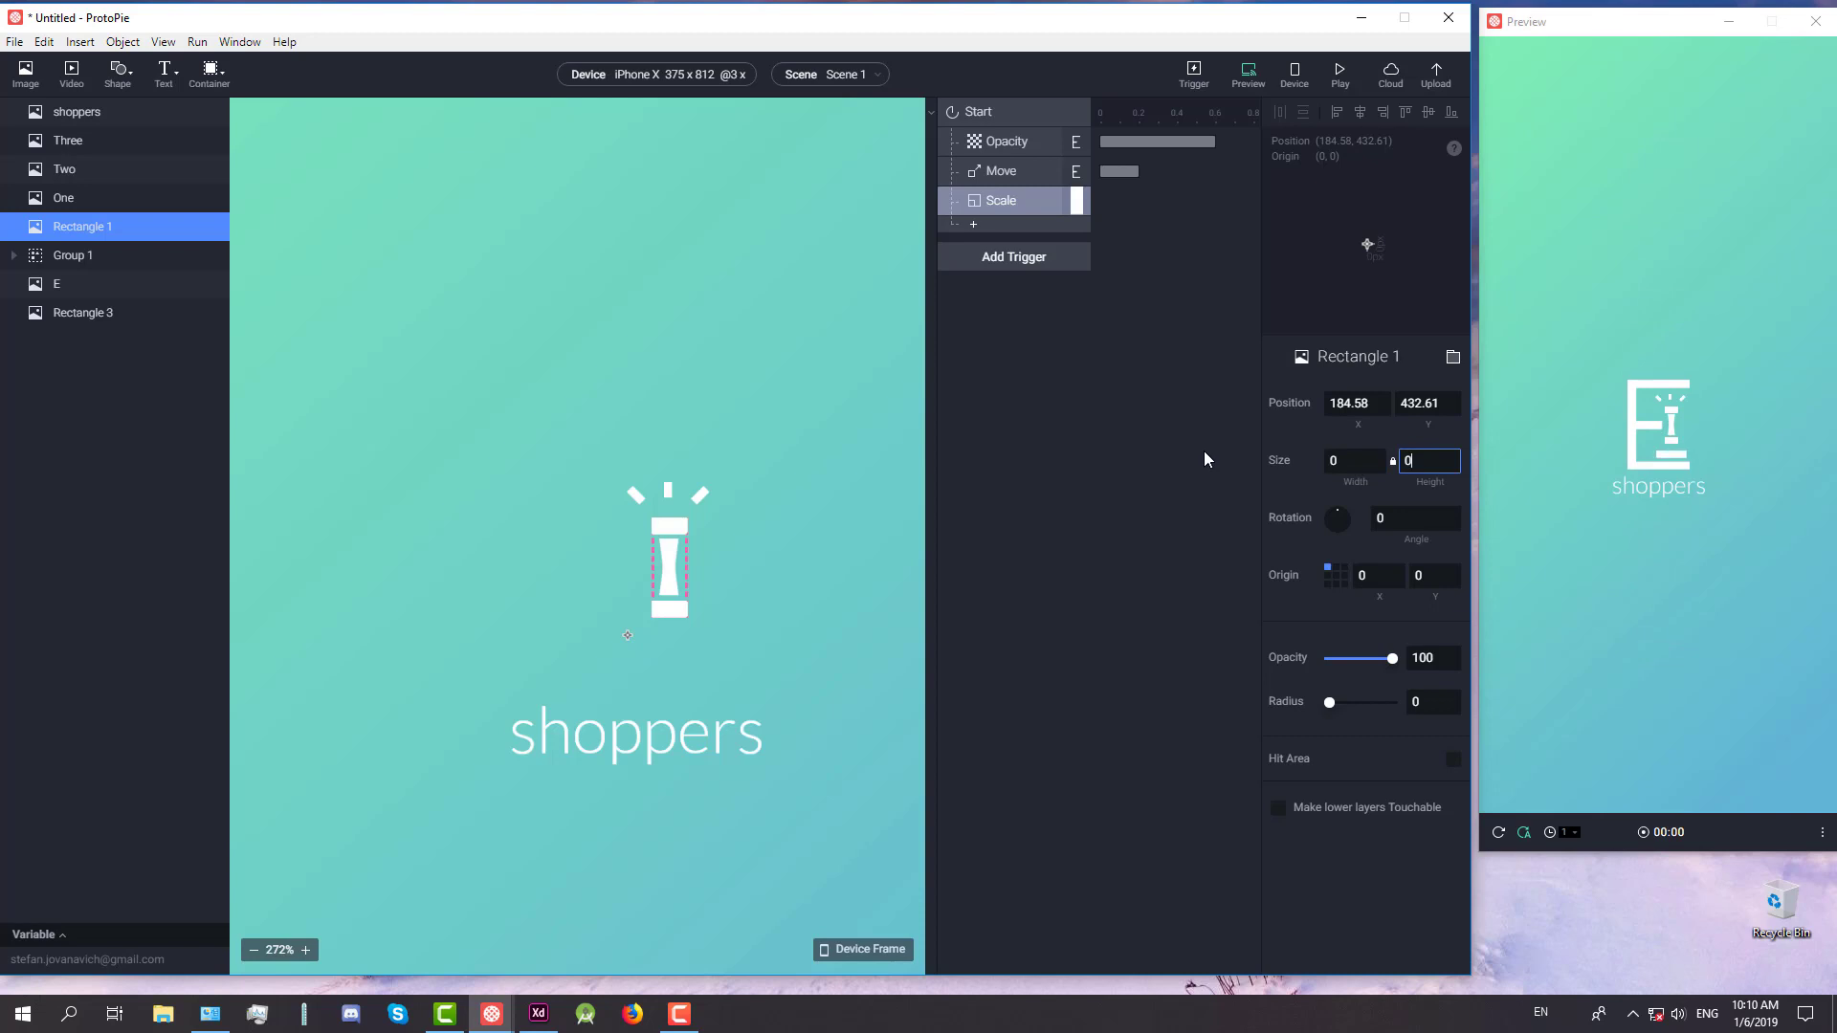
Set the Scale To height in Rectangle 1's Scale response to 0
click(1038, 200)
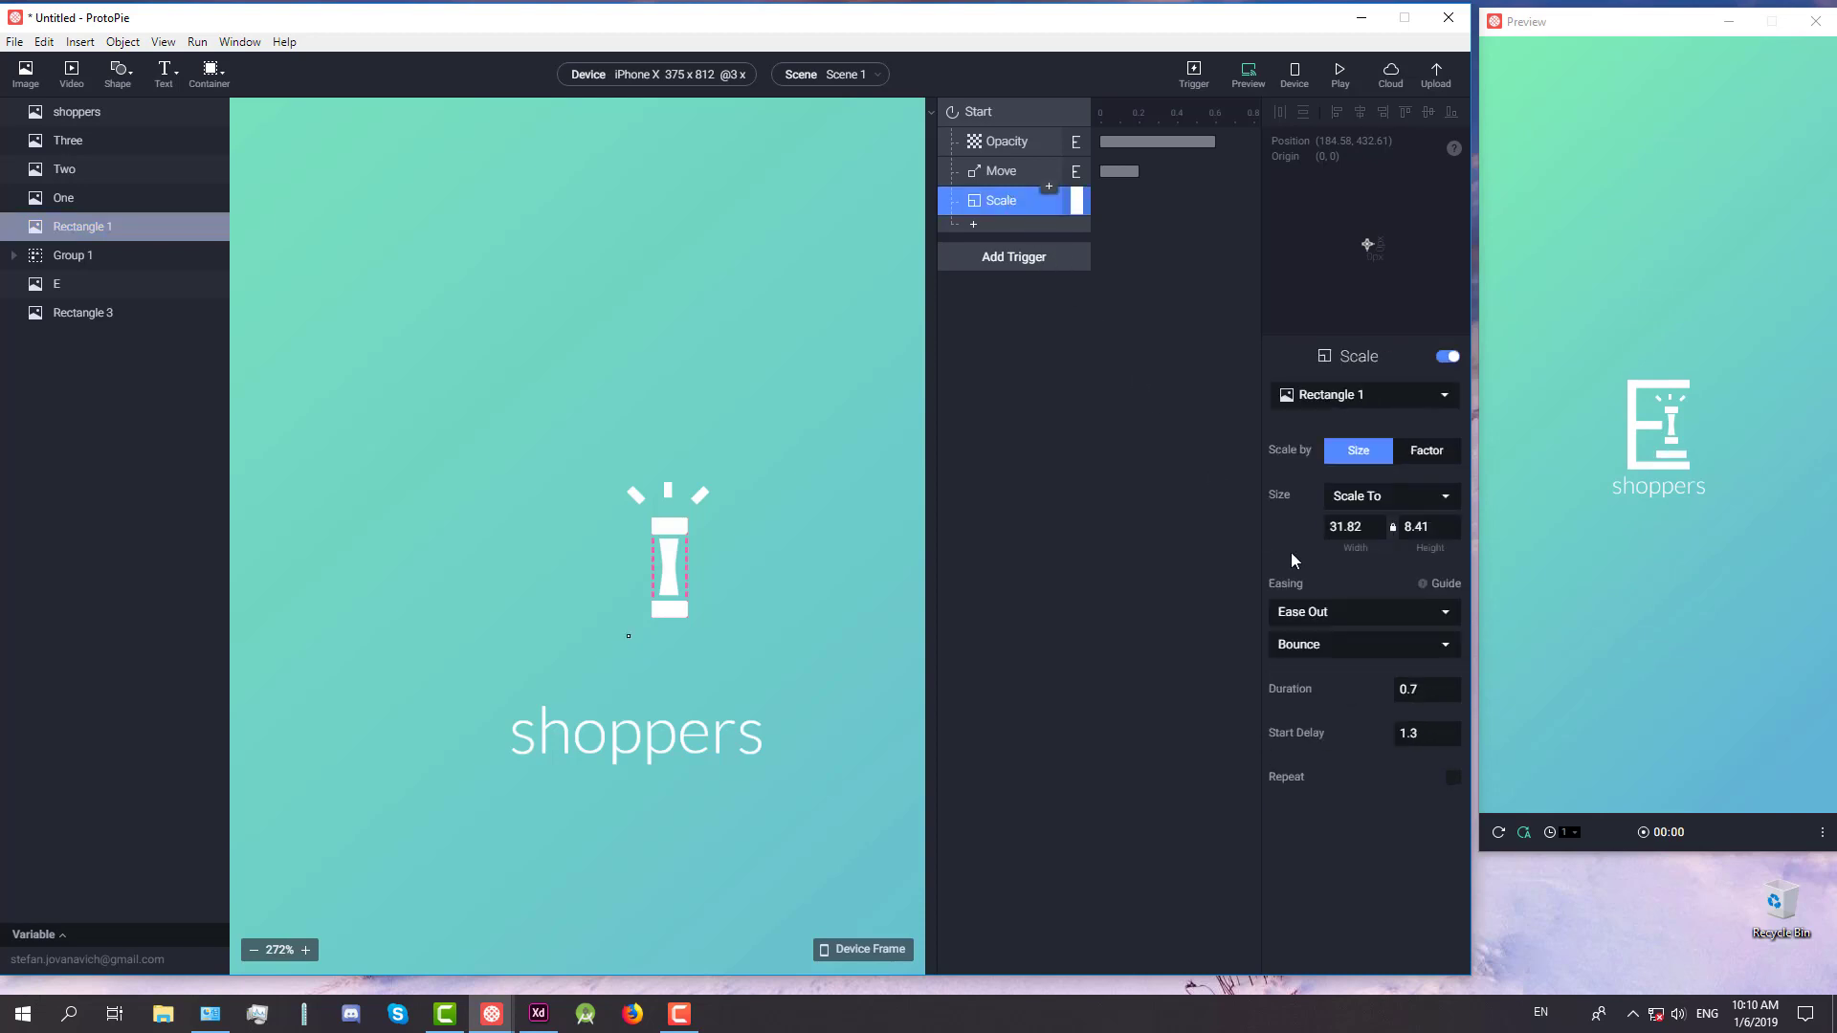
click(1421, 528)
text(0)
Set the height of both Rectangle 1 and its Scale response to 8.41, and play the animation
click(93, 238)
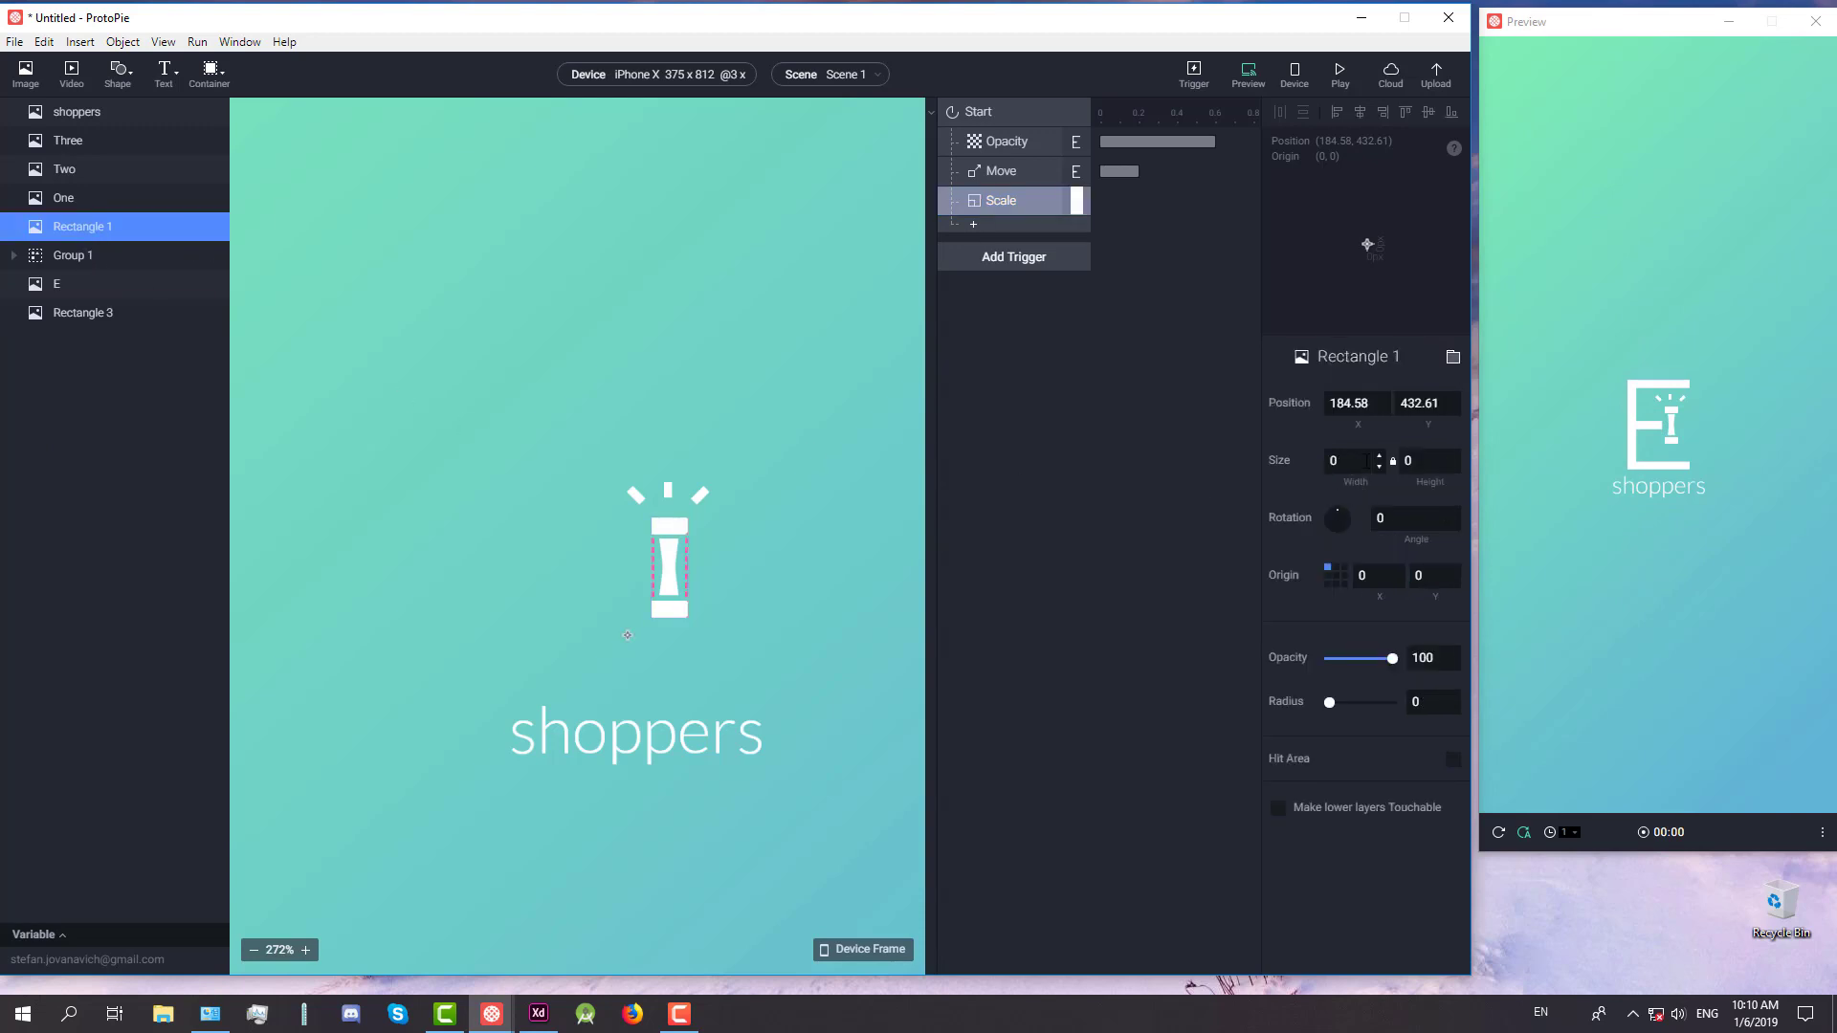
click(1426, 460)
text(8.41)
click(996, 203)
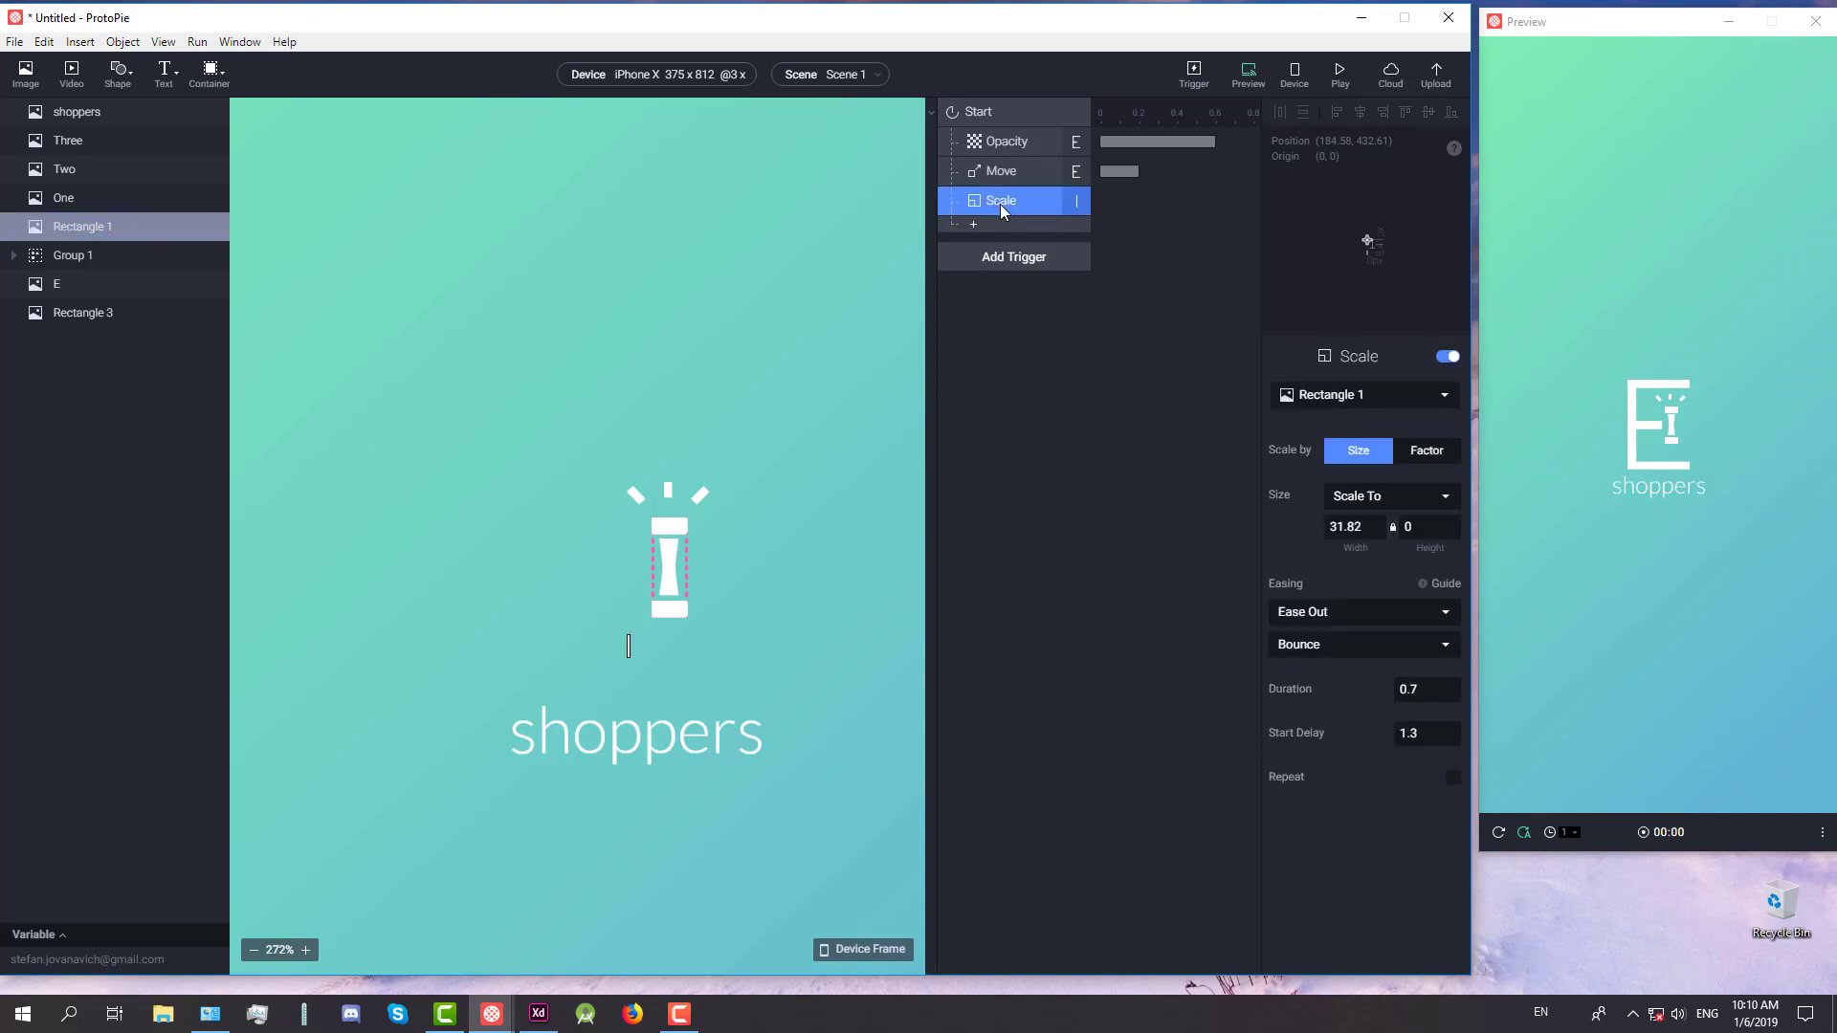
click(1432, 521)
text(8.41)
click(1341, 74)
click(1341, 91)
Add an Opacity response to the Start trigger, assign it to Group 1 and set it to 100
click(1041, 371)
click(988, 226)
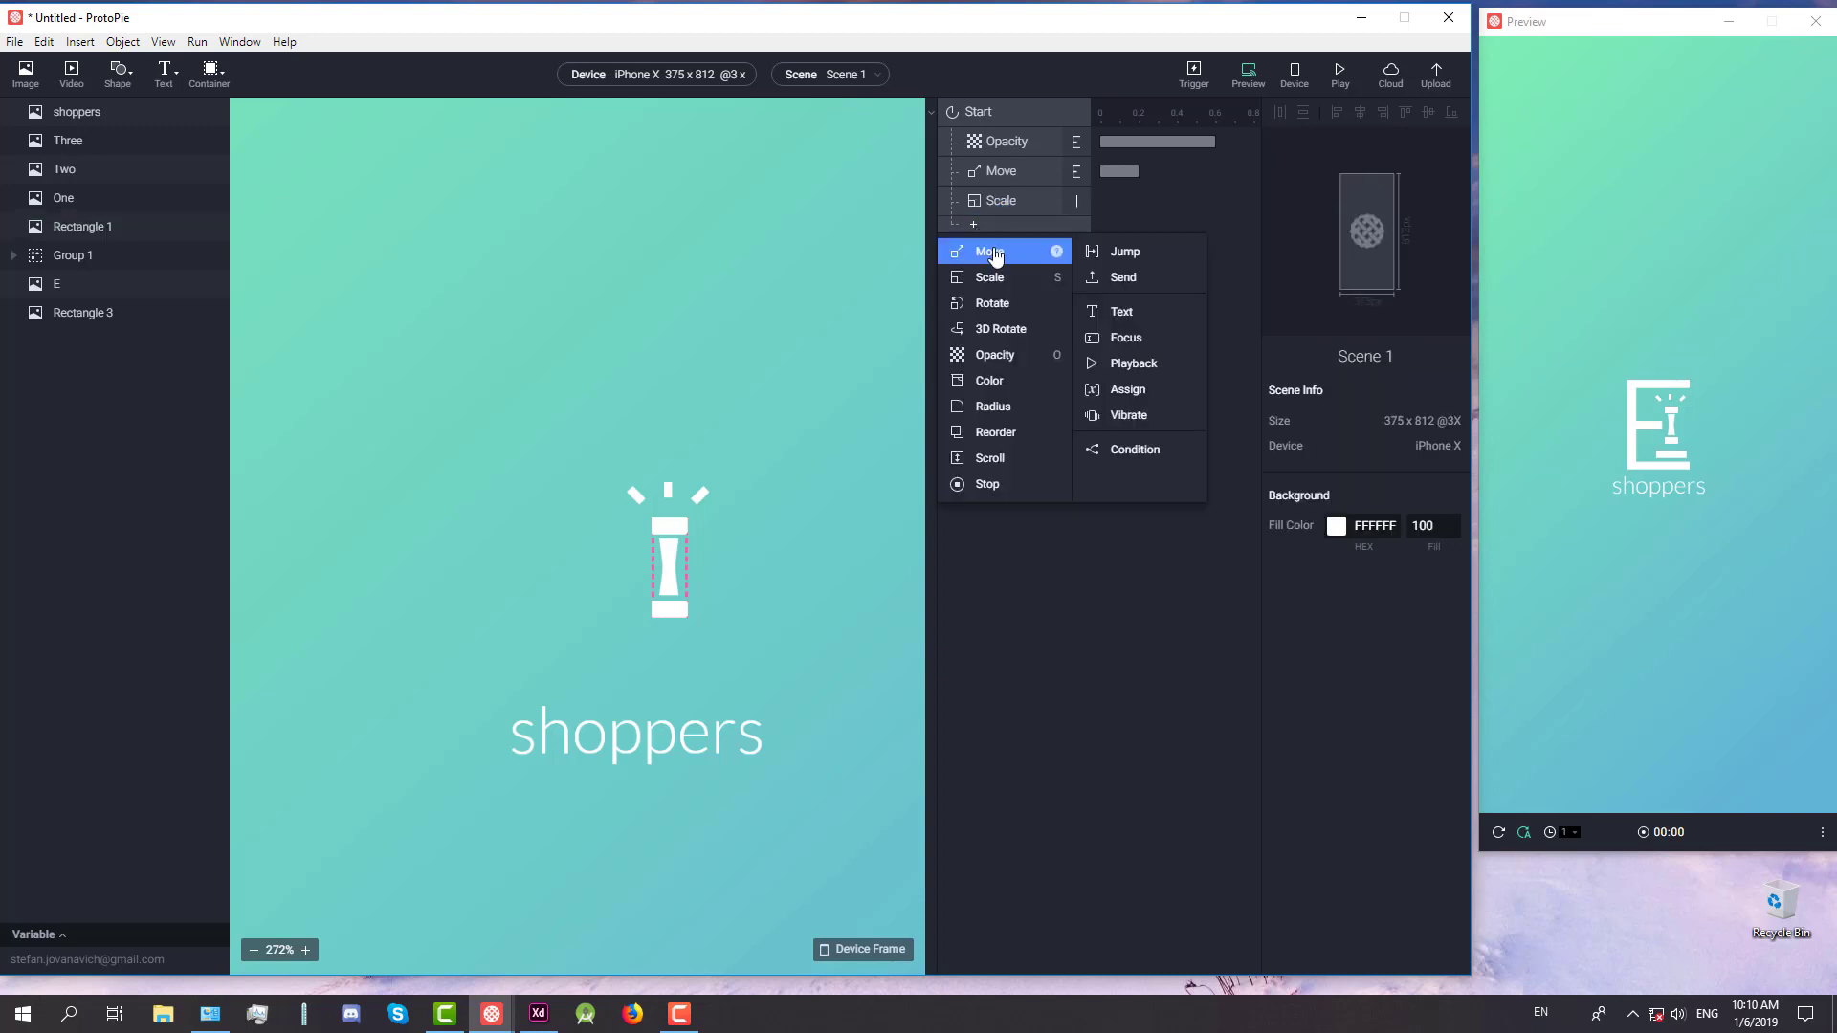
click(995, 355)
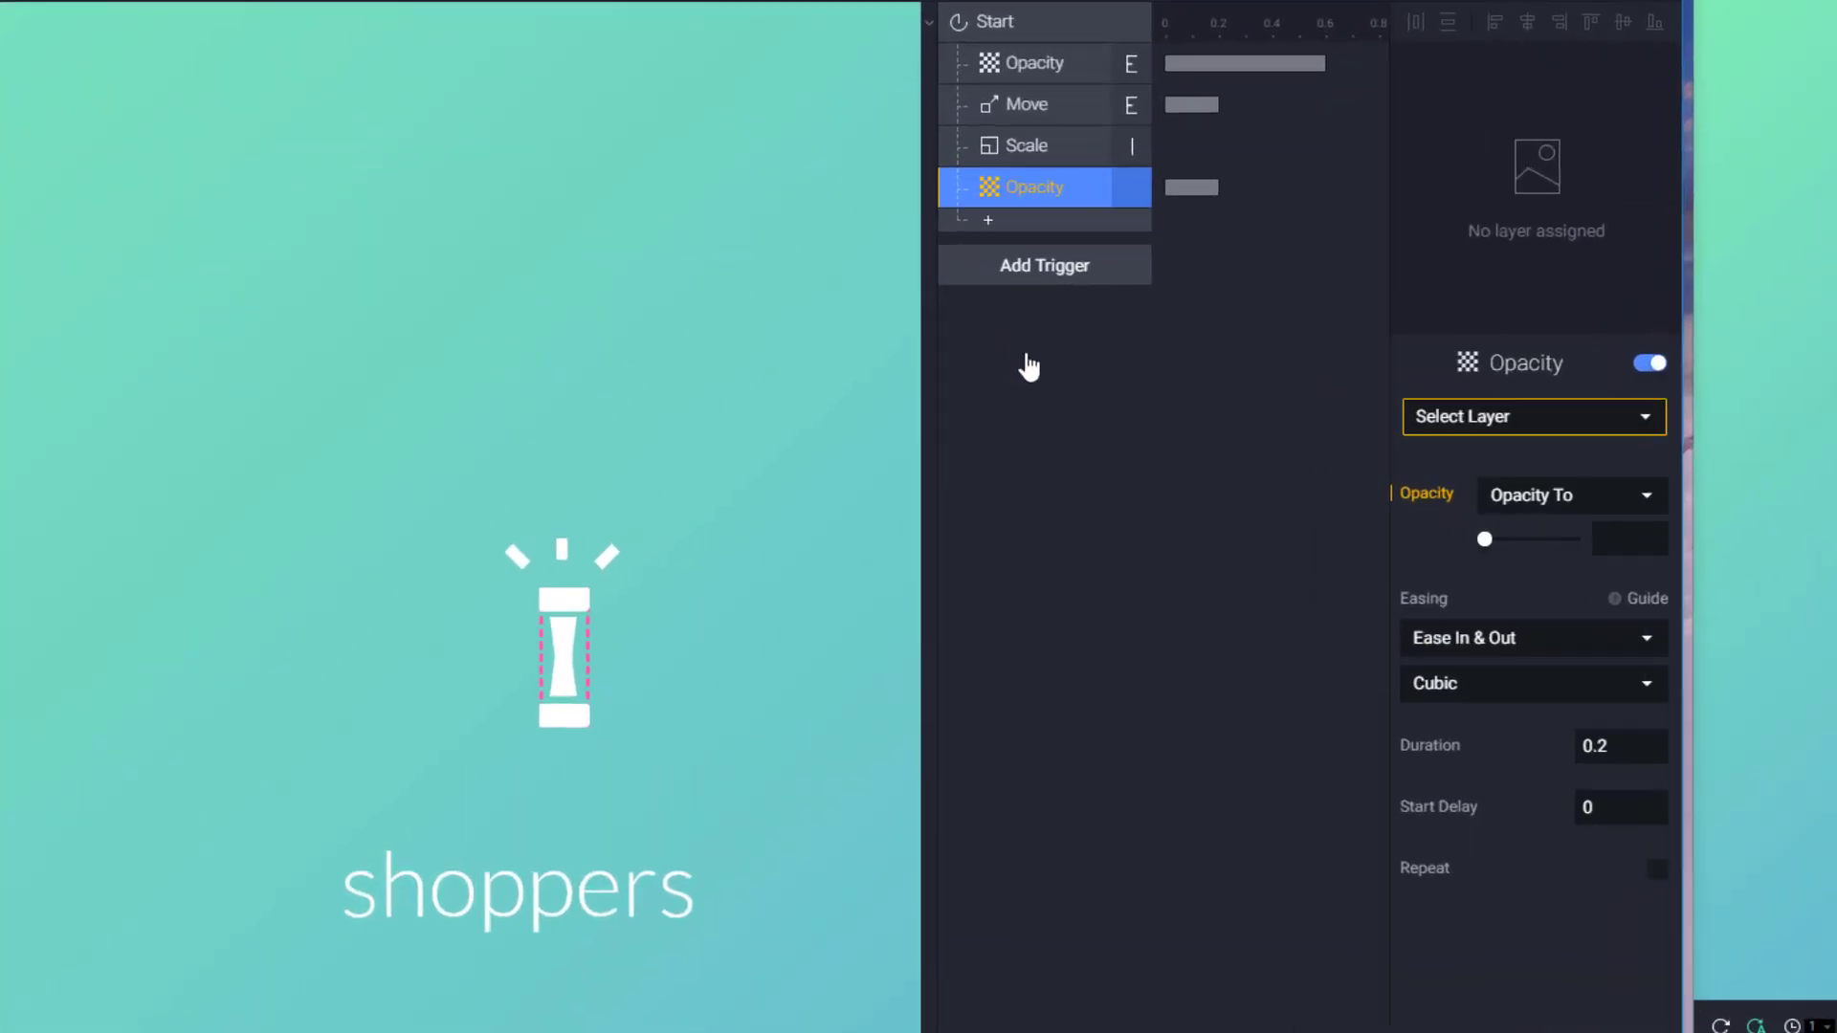
click(1445, 406)
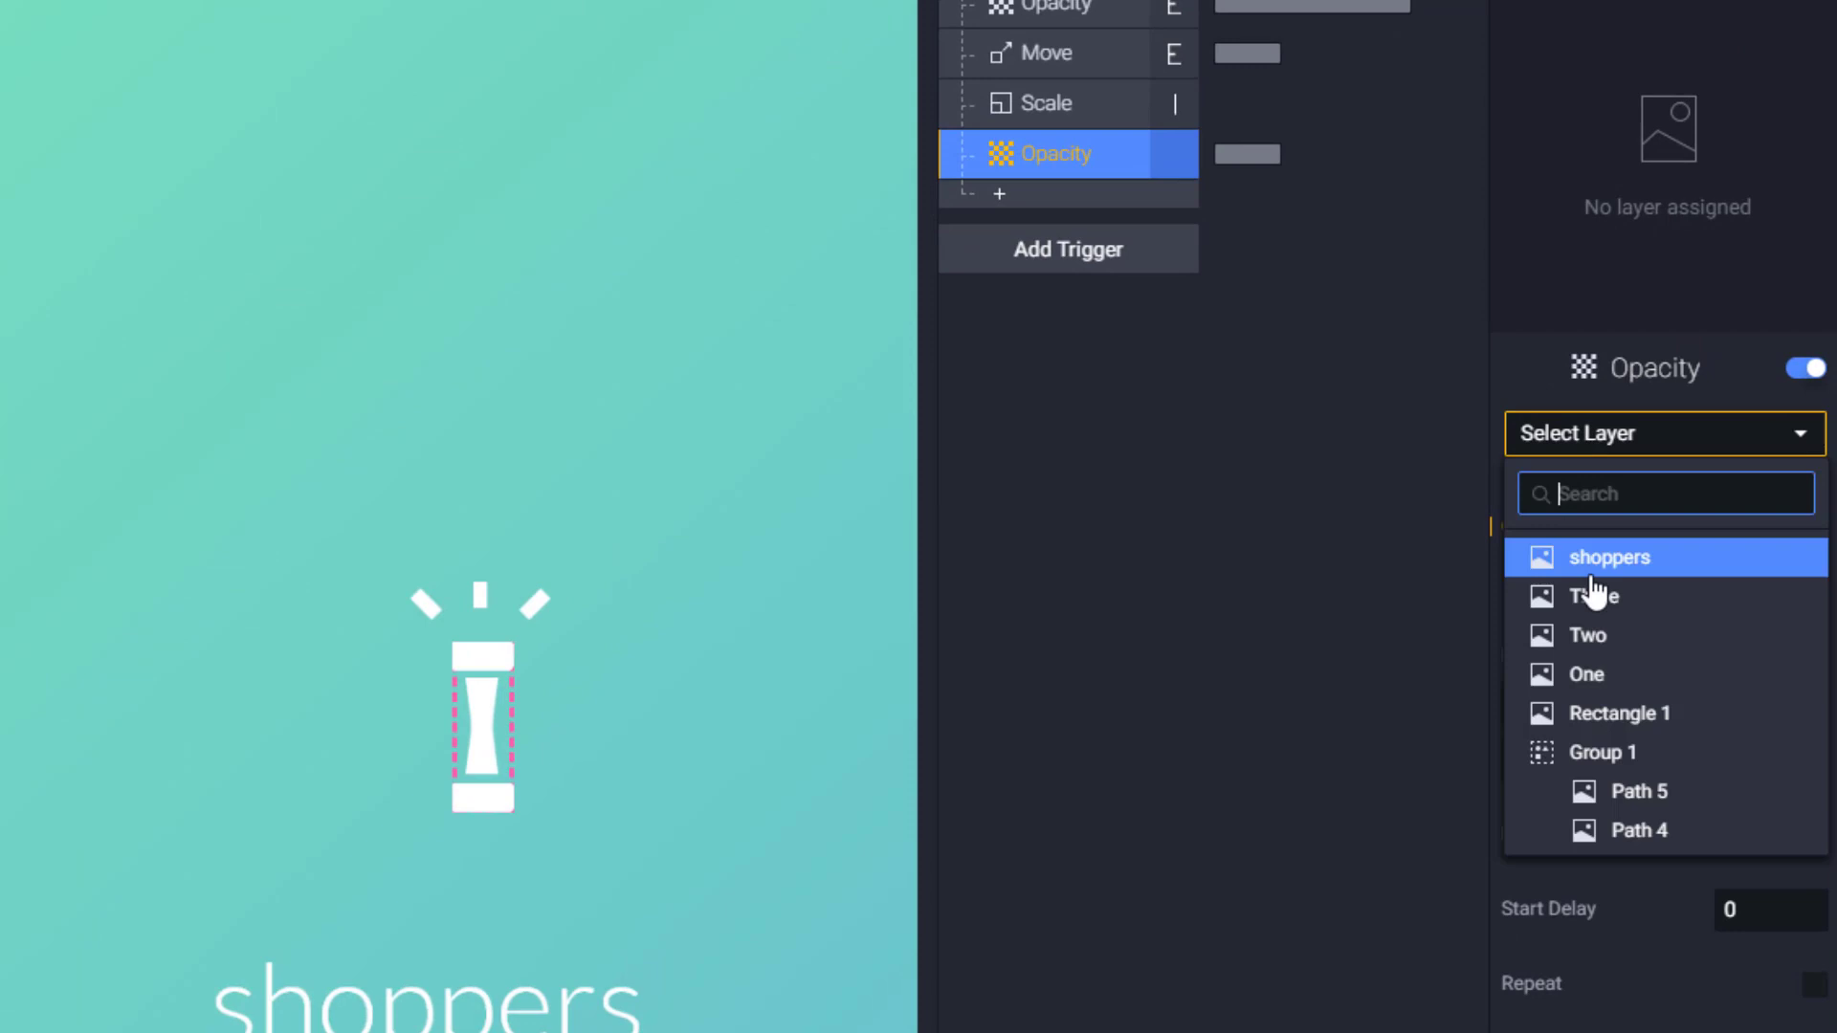
click(1655, 753)
drag(1607, 581, 1769, 586)
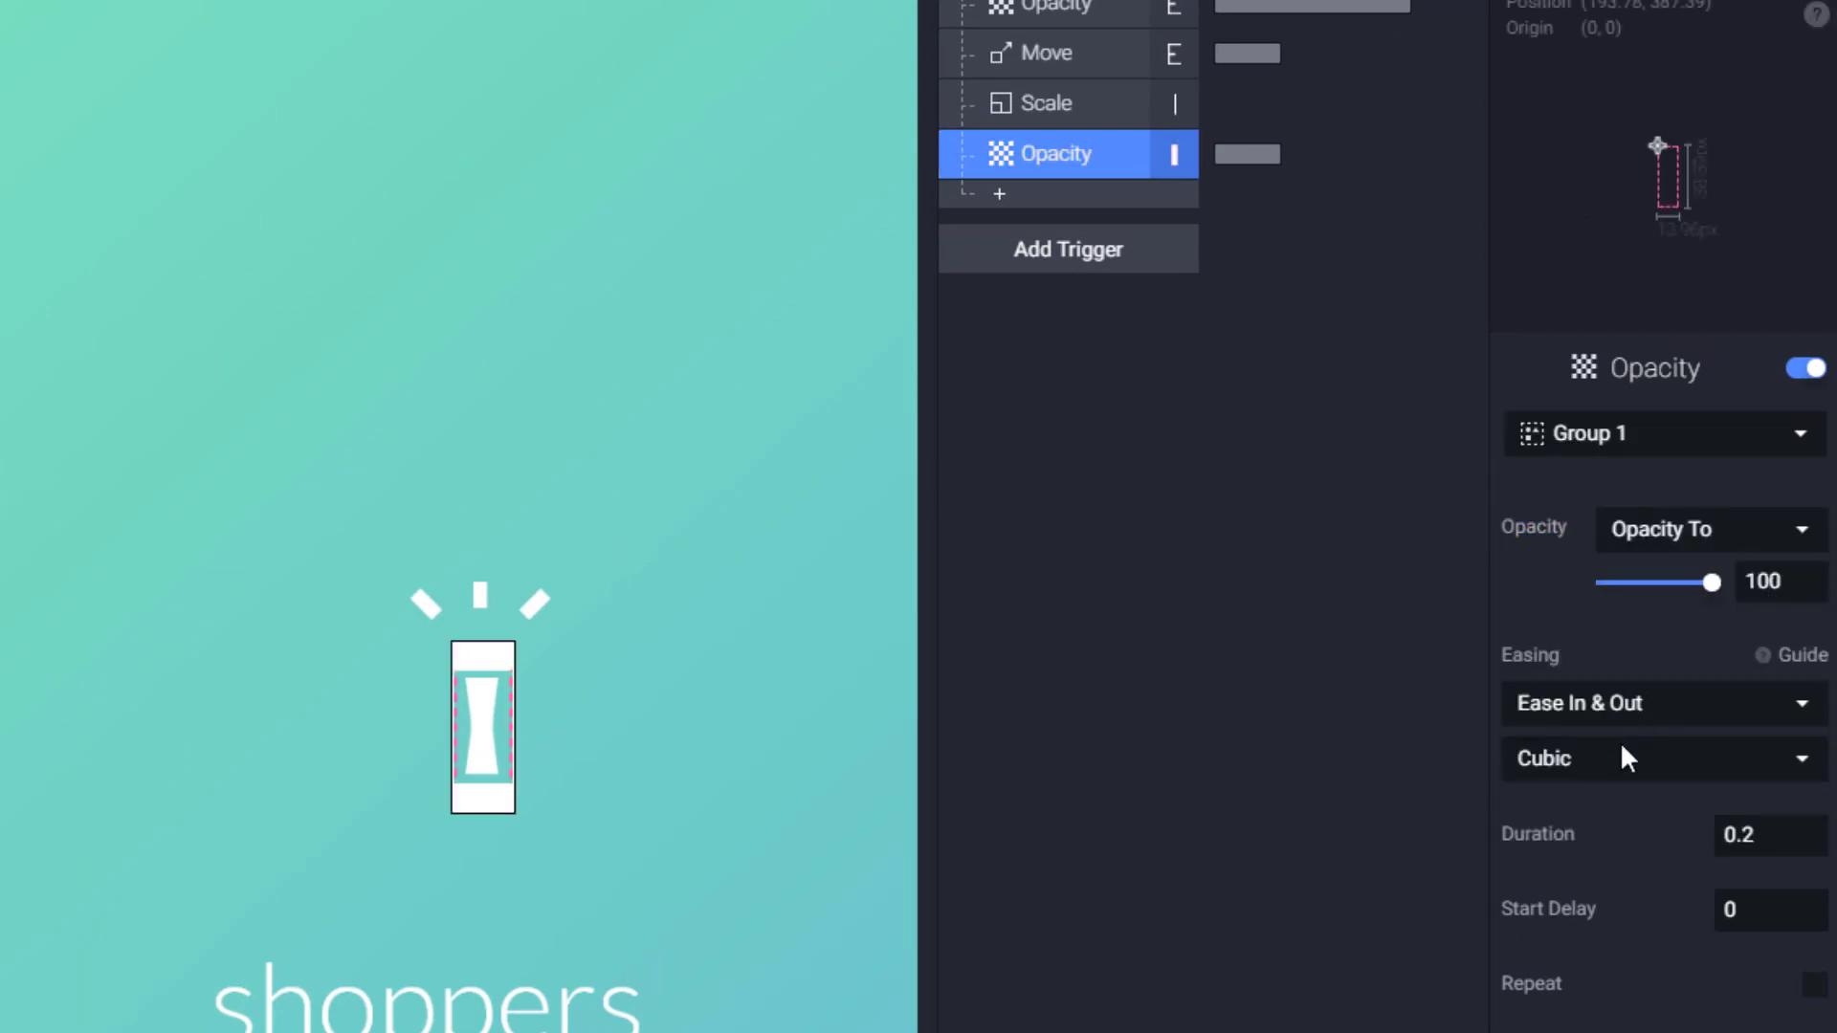
Set the Group 1 Opacity response's duration to 0.6 and start delay to 2
click(1816, 829)
click(1816, 828)
click(1816, 829)
click(1816, 829)
click(1816, 829)
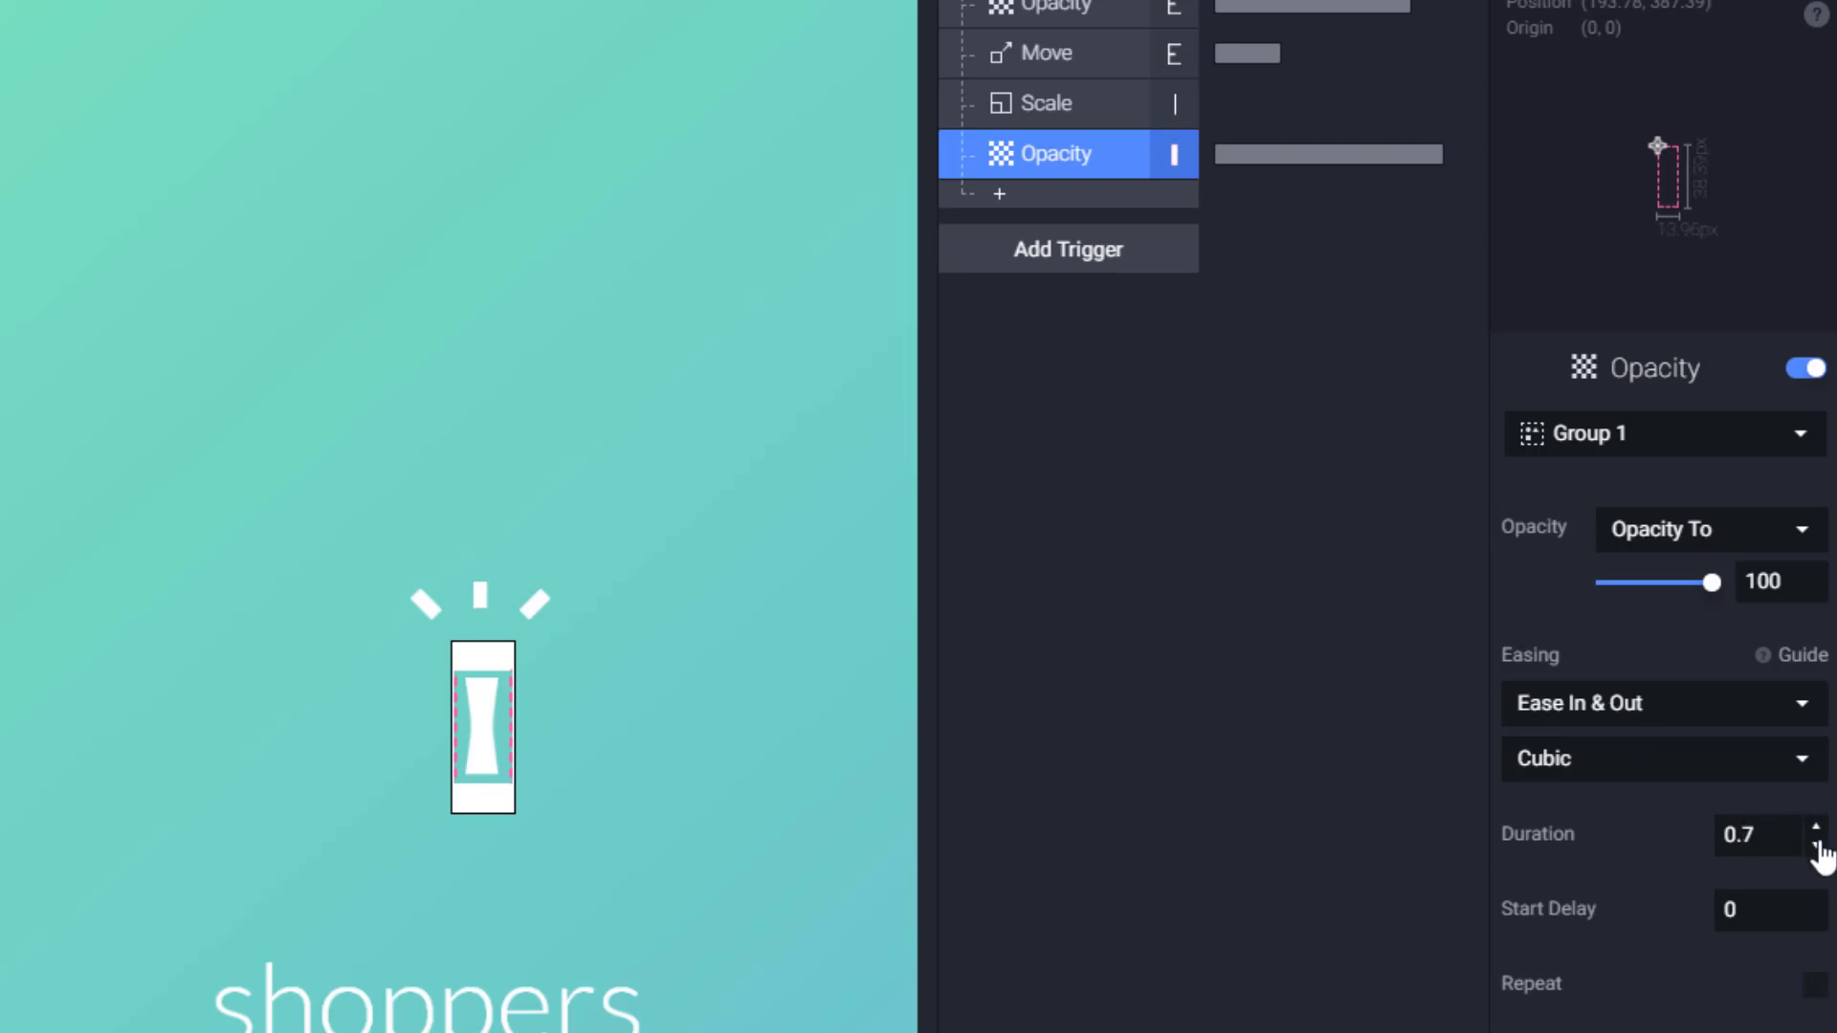
click(1817, 847)
click(1771, 904)
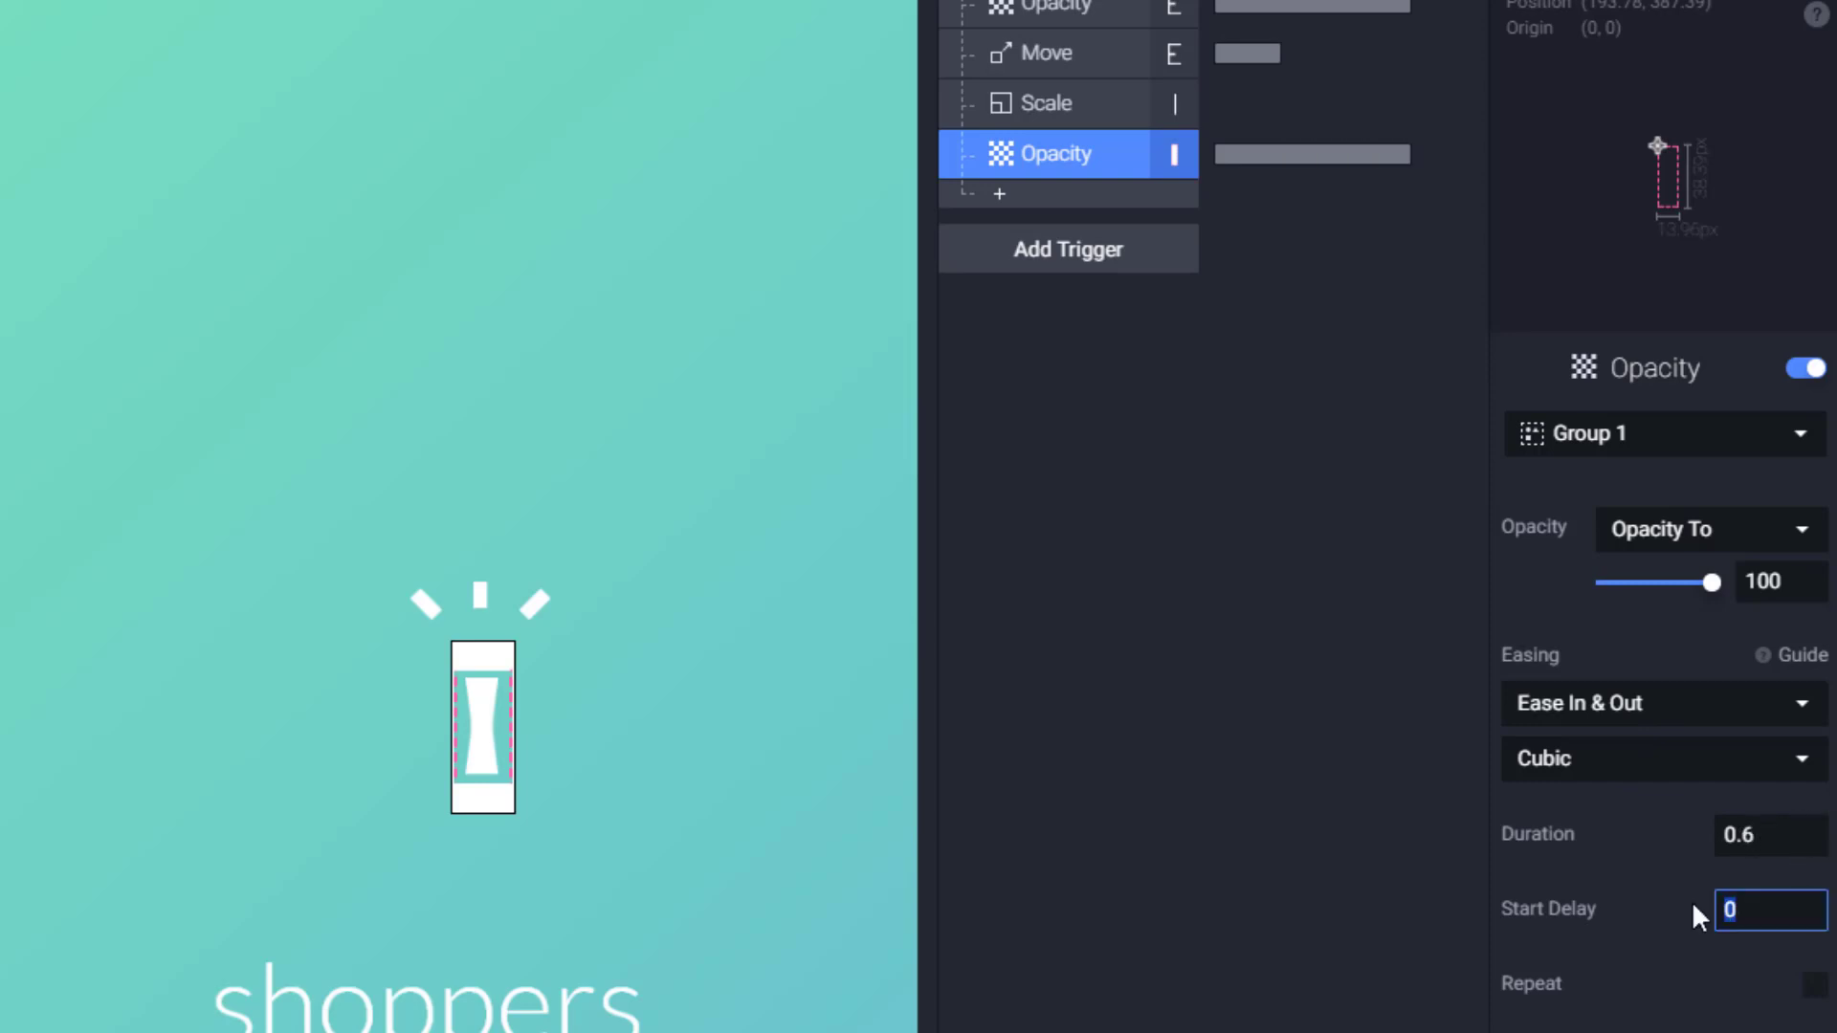
text(2)
key(Return)
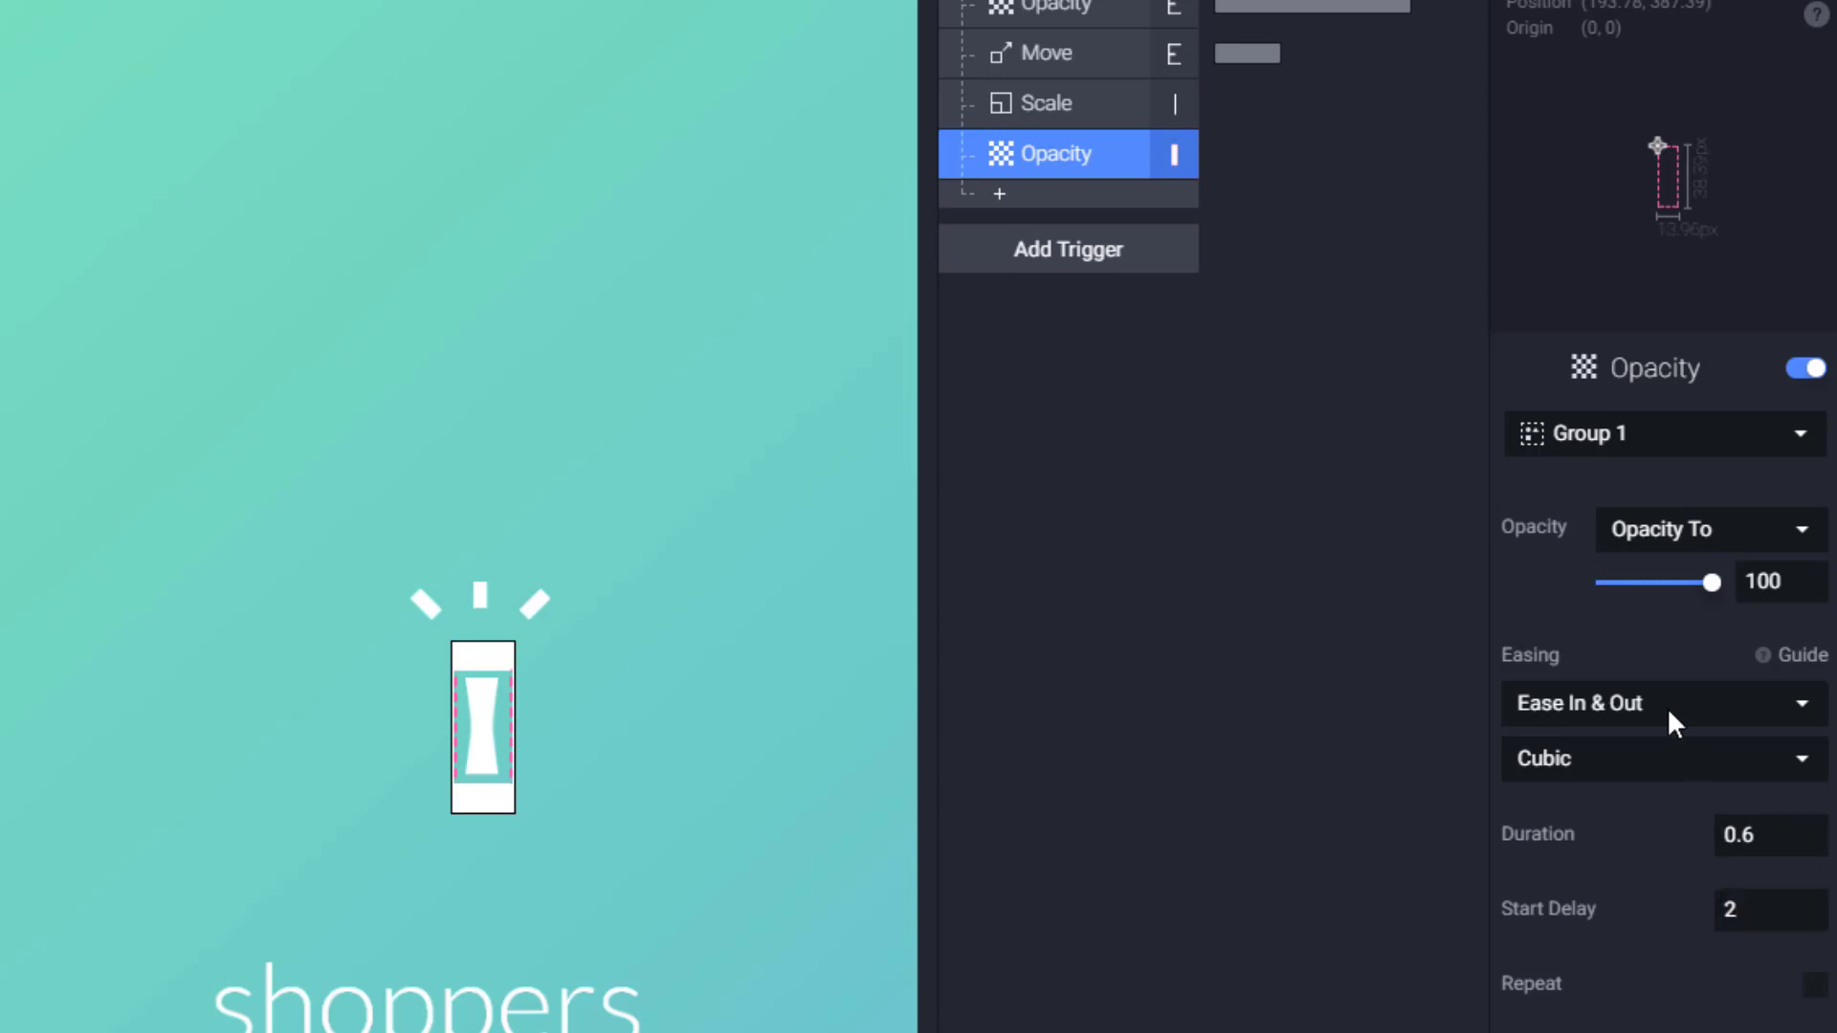
Give the Group 1 Opacity response the Sine easing curve and set the Group 1 layer's own opacity to 0
click(1531, 761)
click(1559, 905)
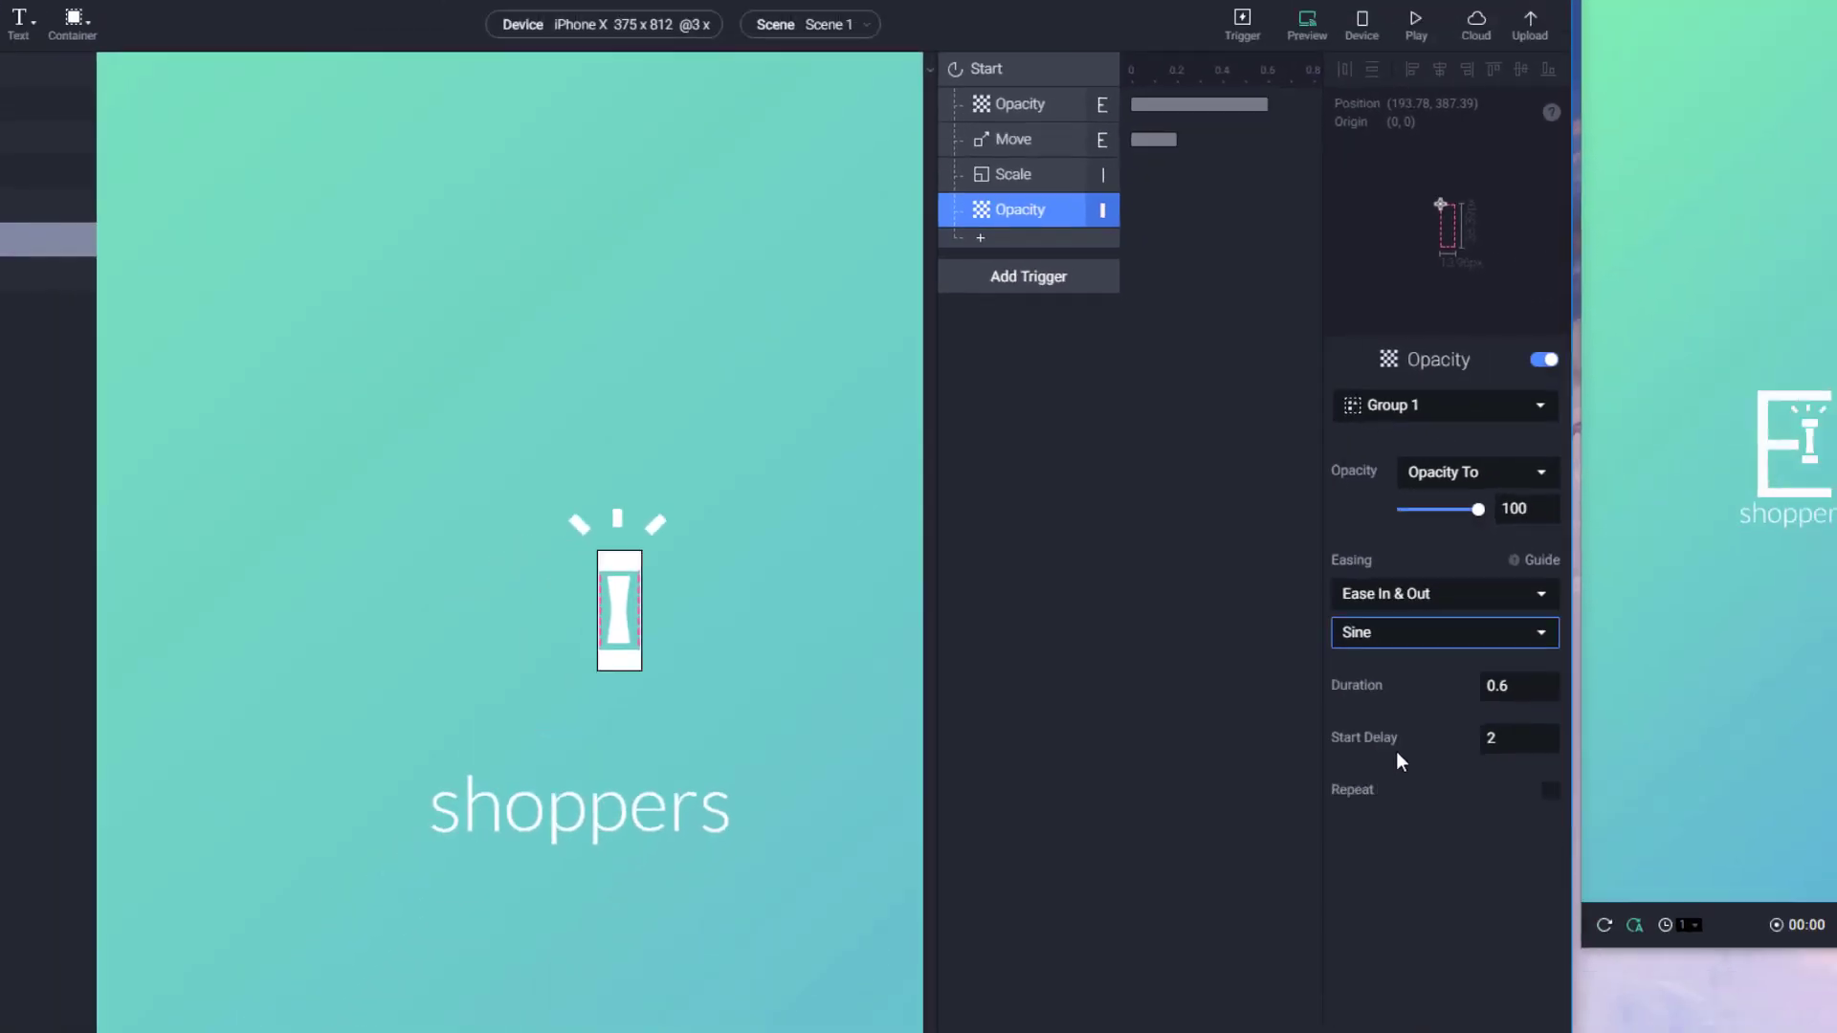
click(29, 239)
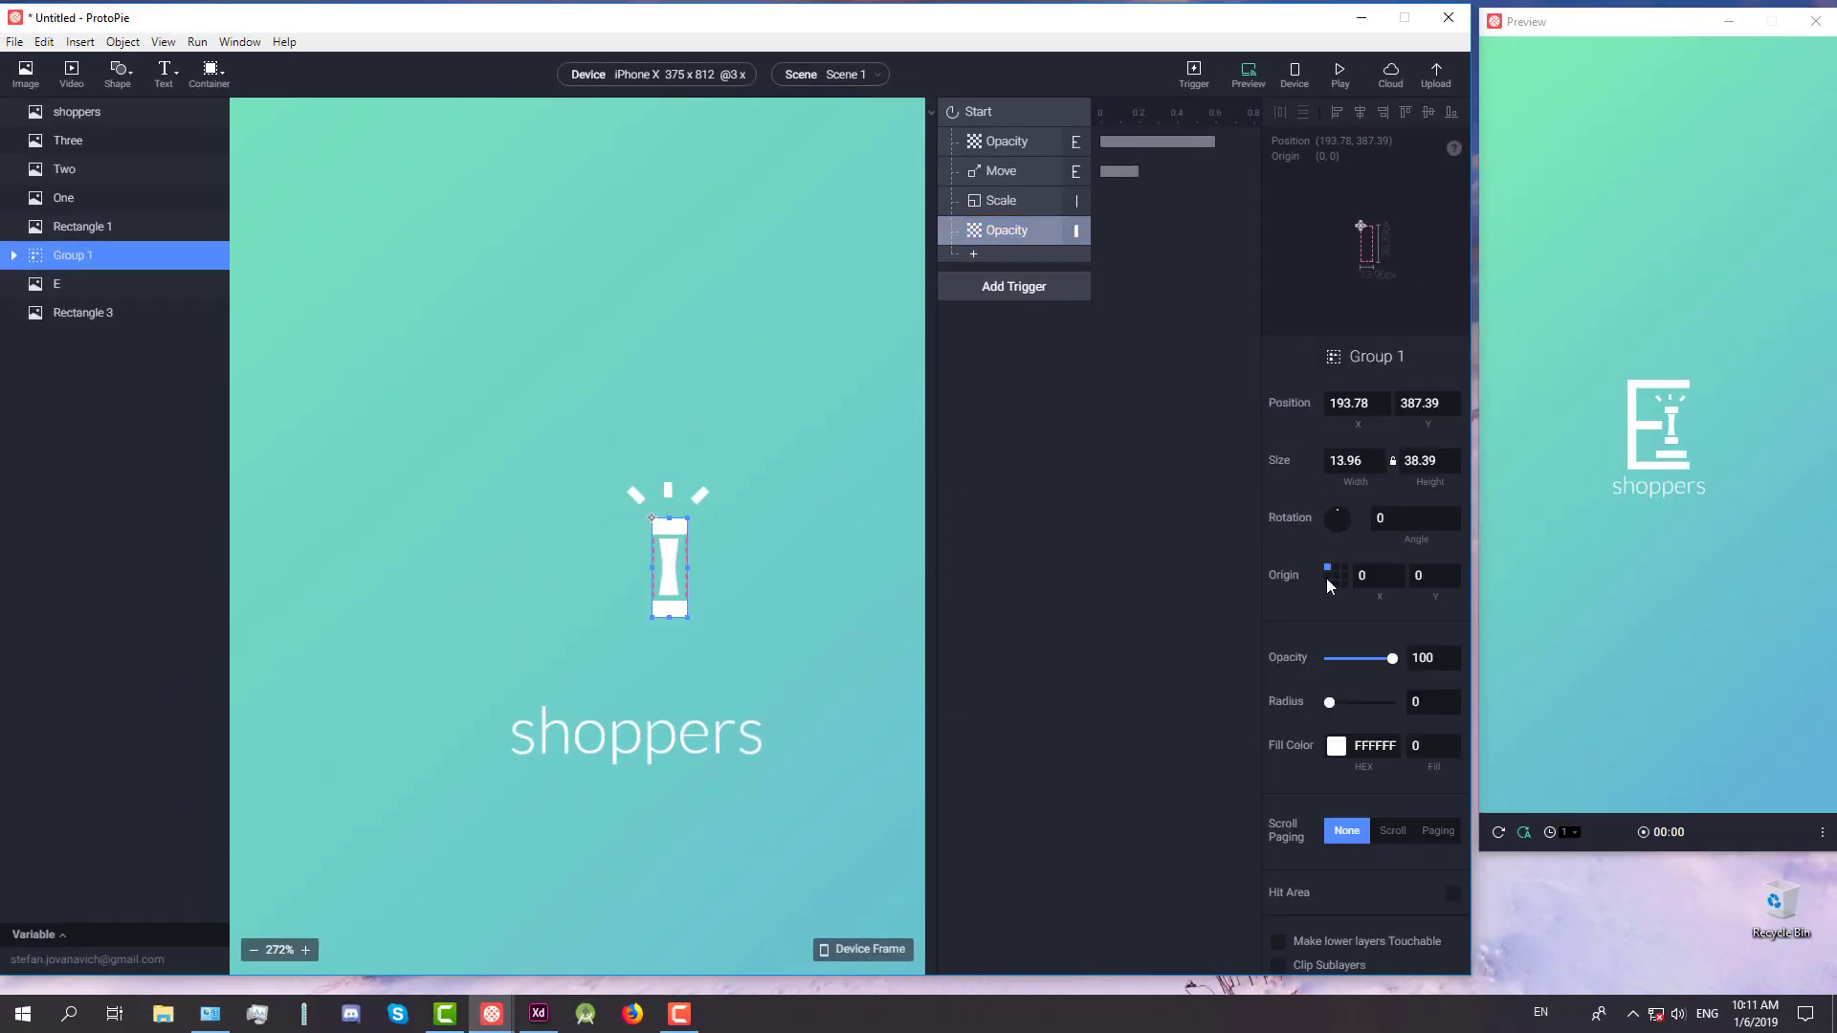
drag(1392, 660, 1306, 652)
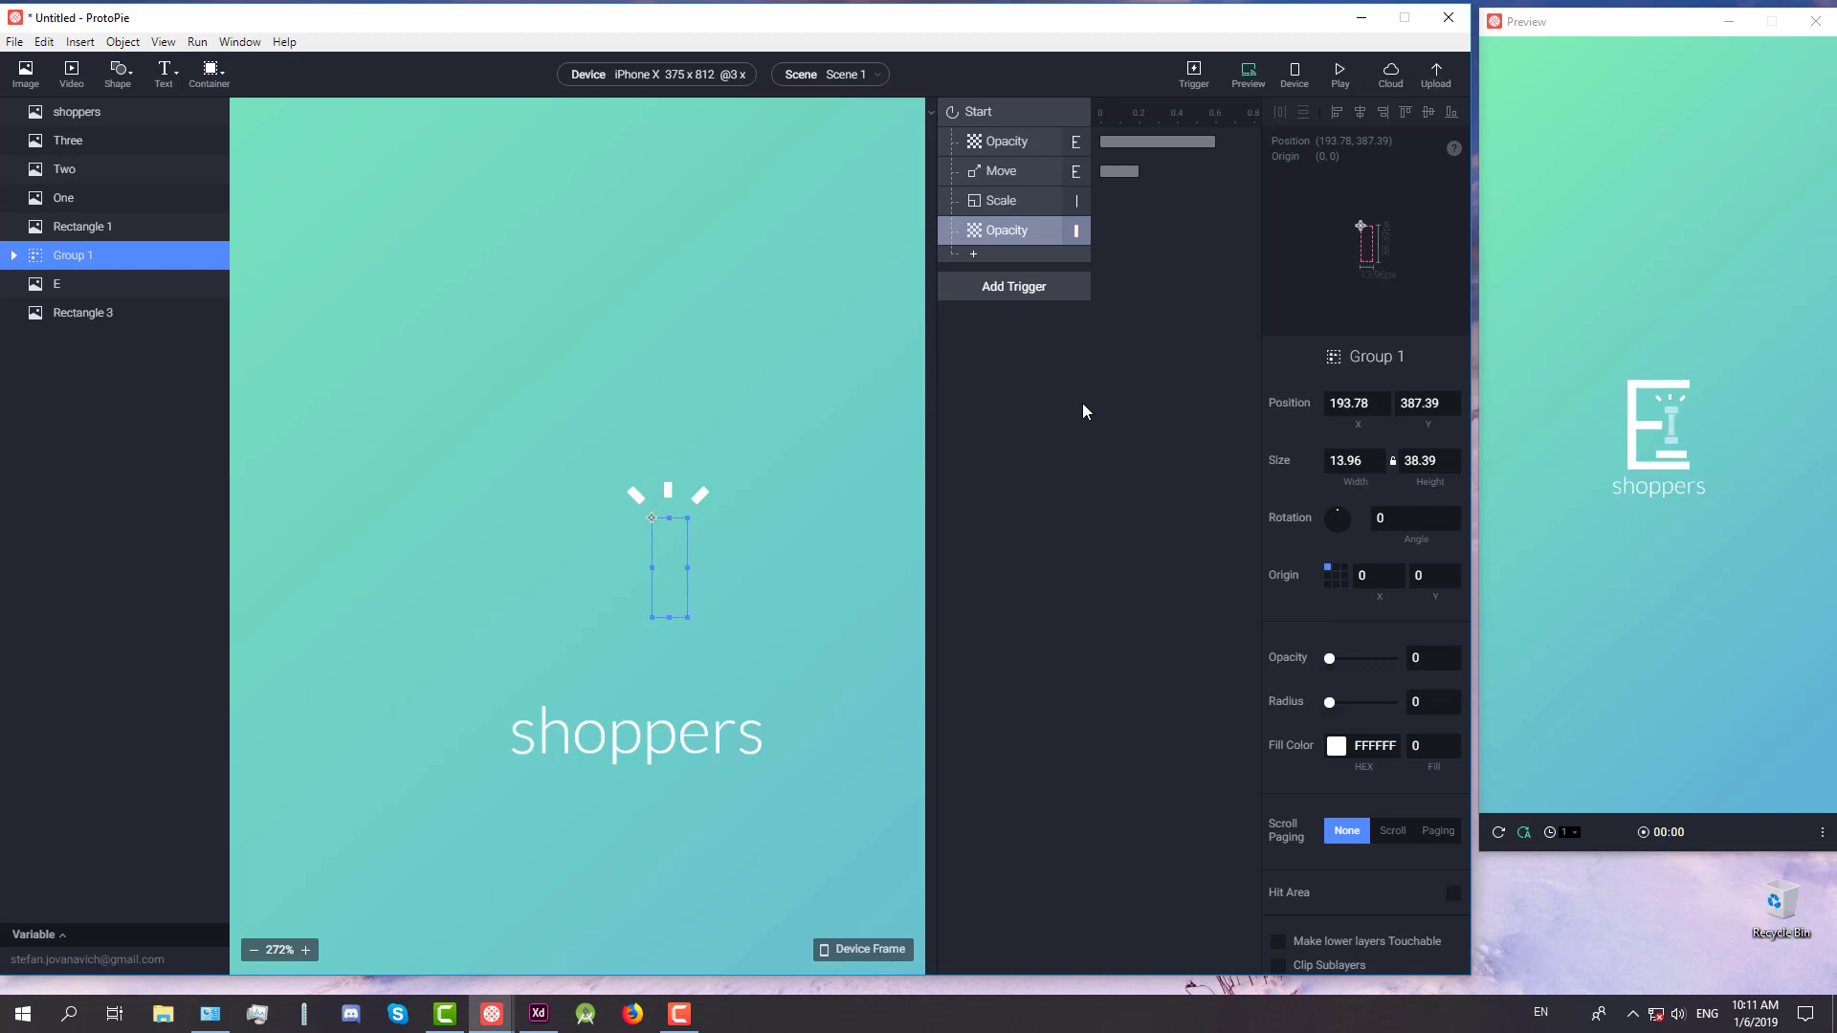
Add a Scale response to the Start trigger and assign it to the One layer
click(974, 257)
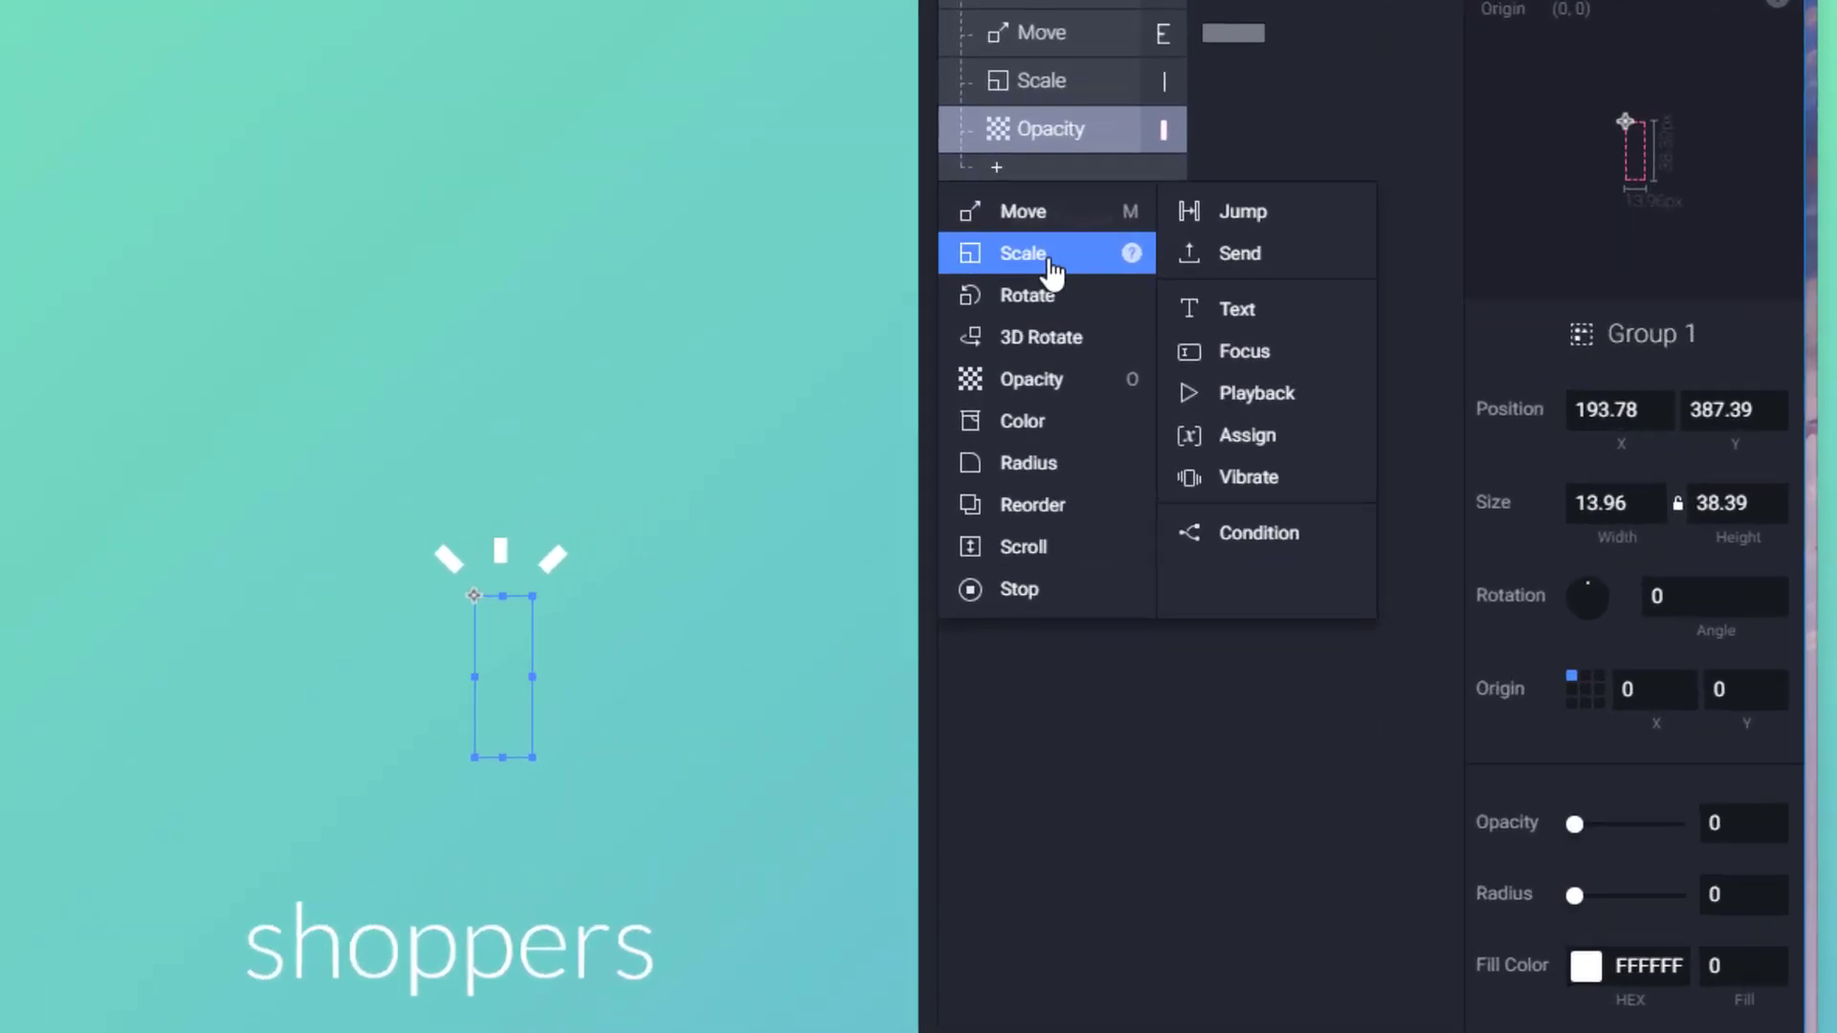
click(1005, 311)
click(1623, 395)
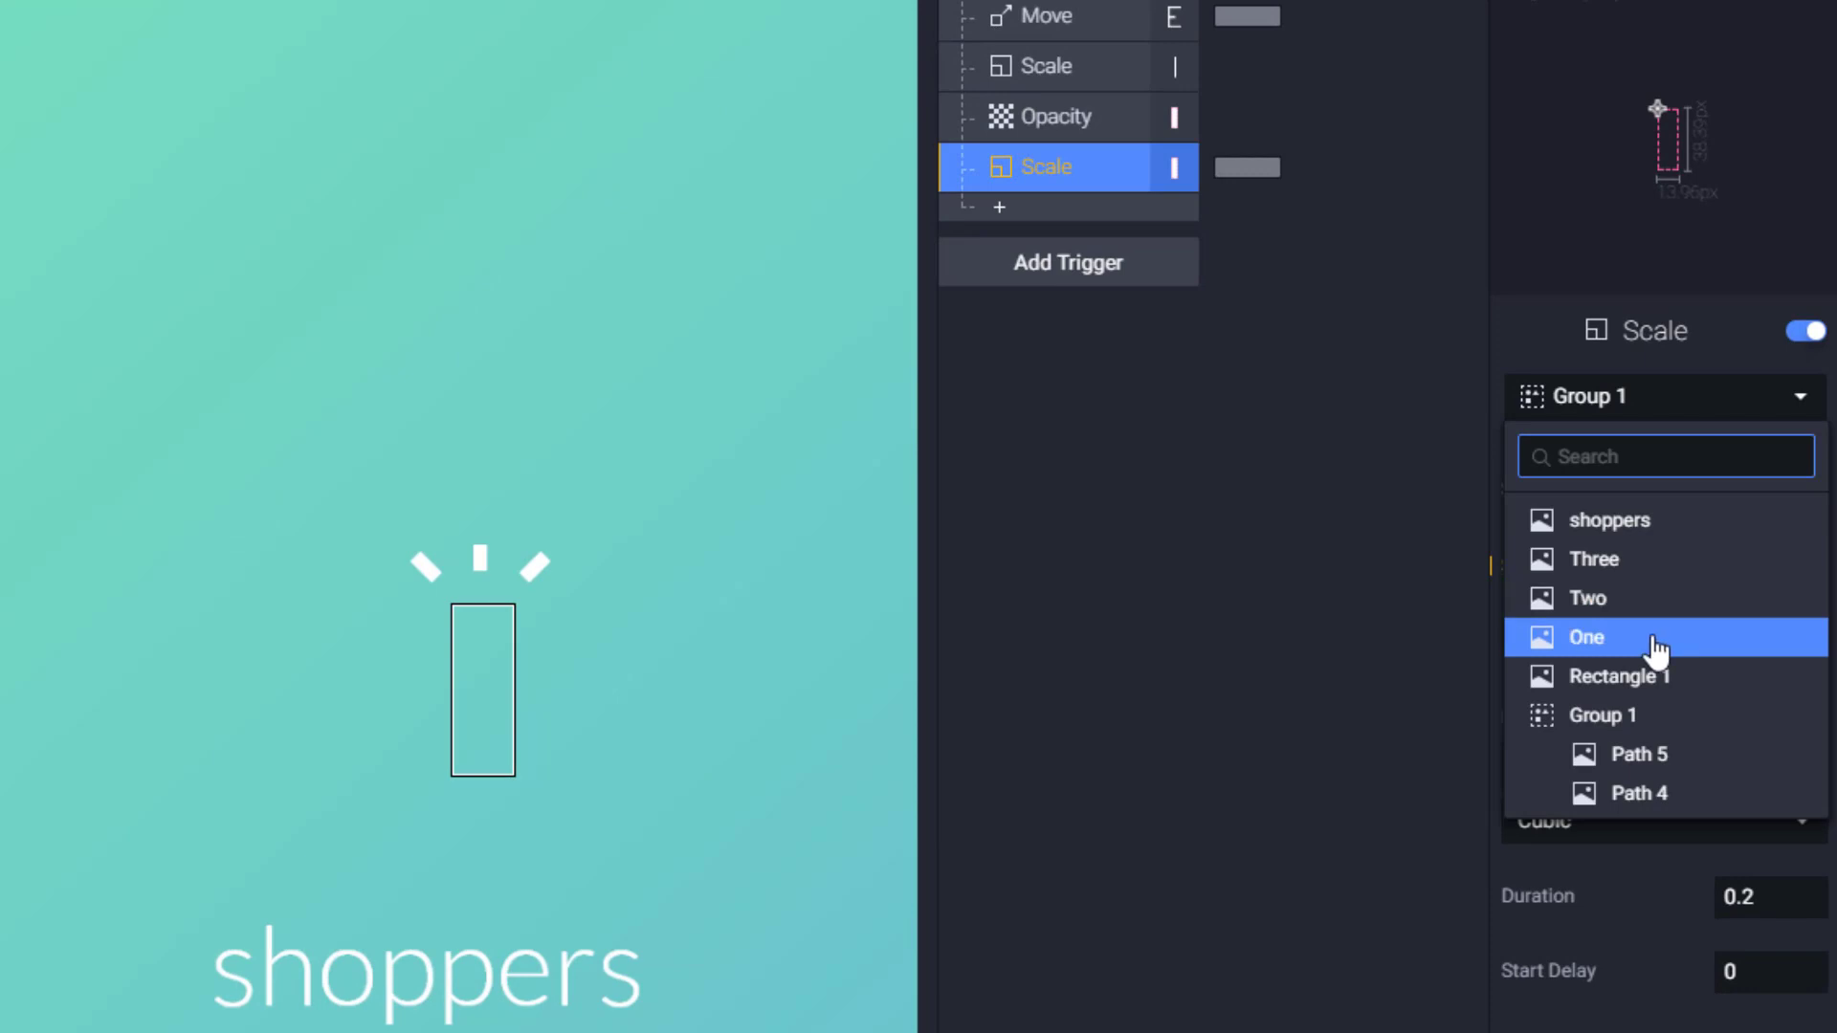
click(1661, 641)
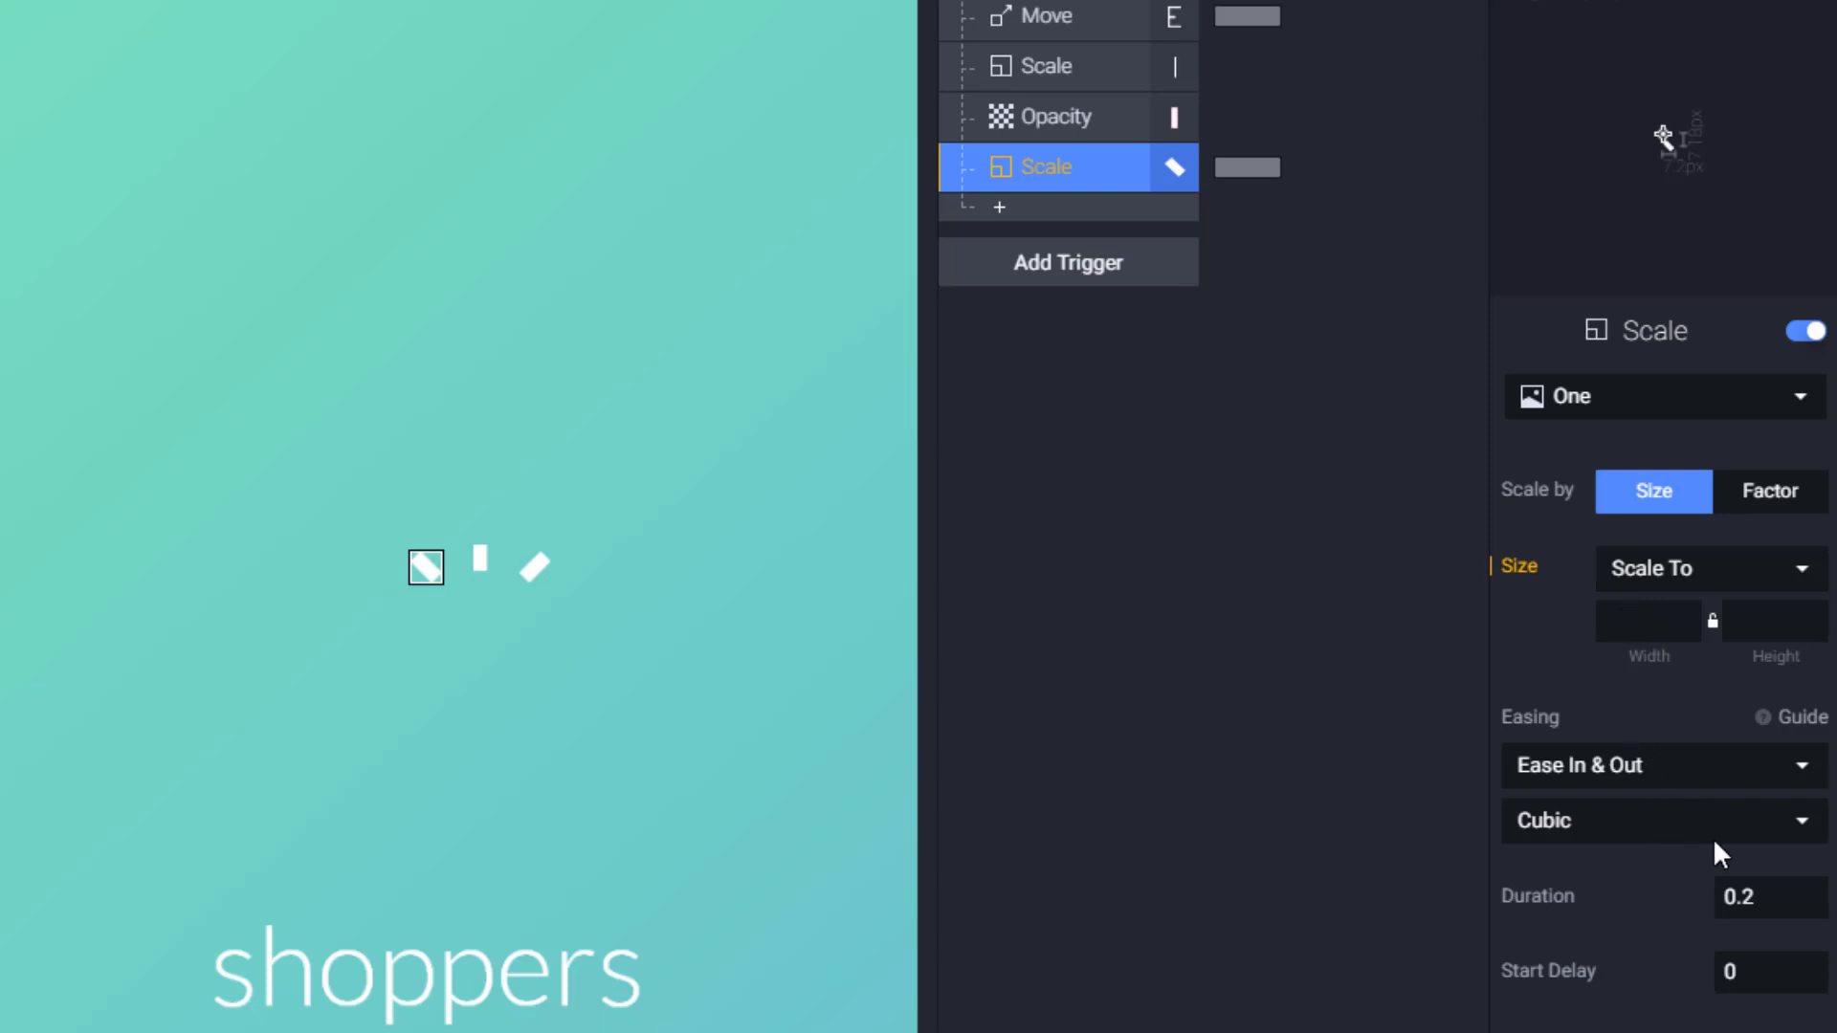
Set the One layer's Scale response to a start delay of 2 with Ease In easing and the Quart curve
click(1747, 974)
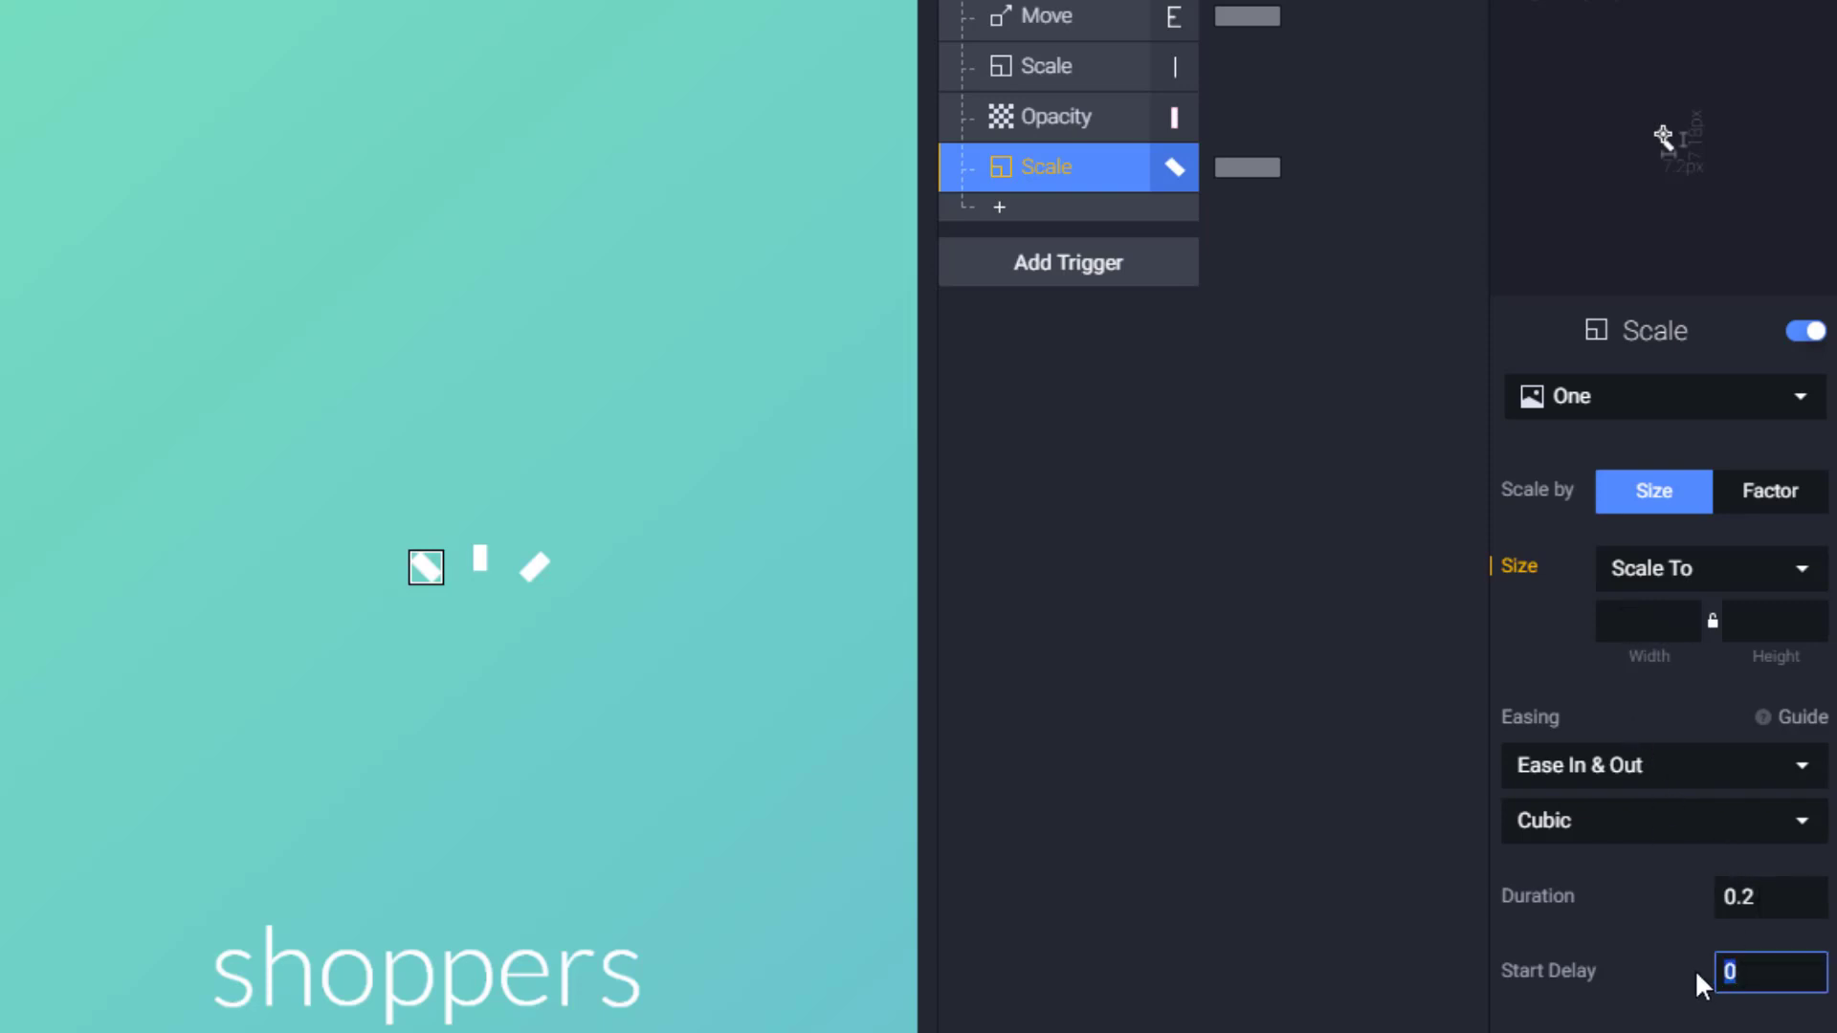
text(2)
click(1636, 772)
click(1611, 856)
click(1659, 818)
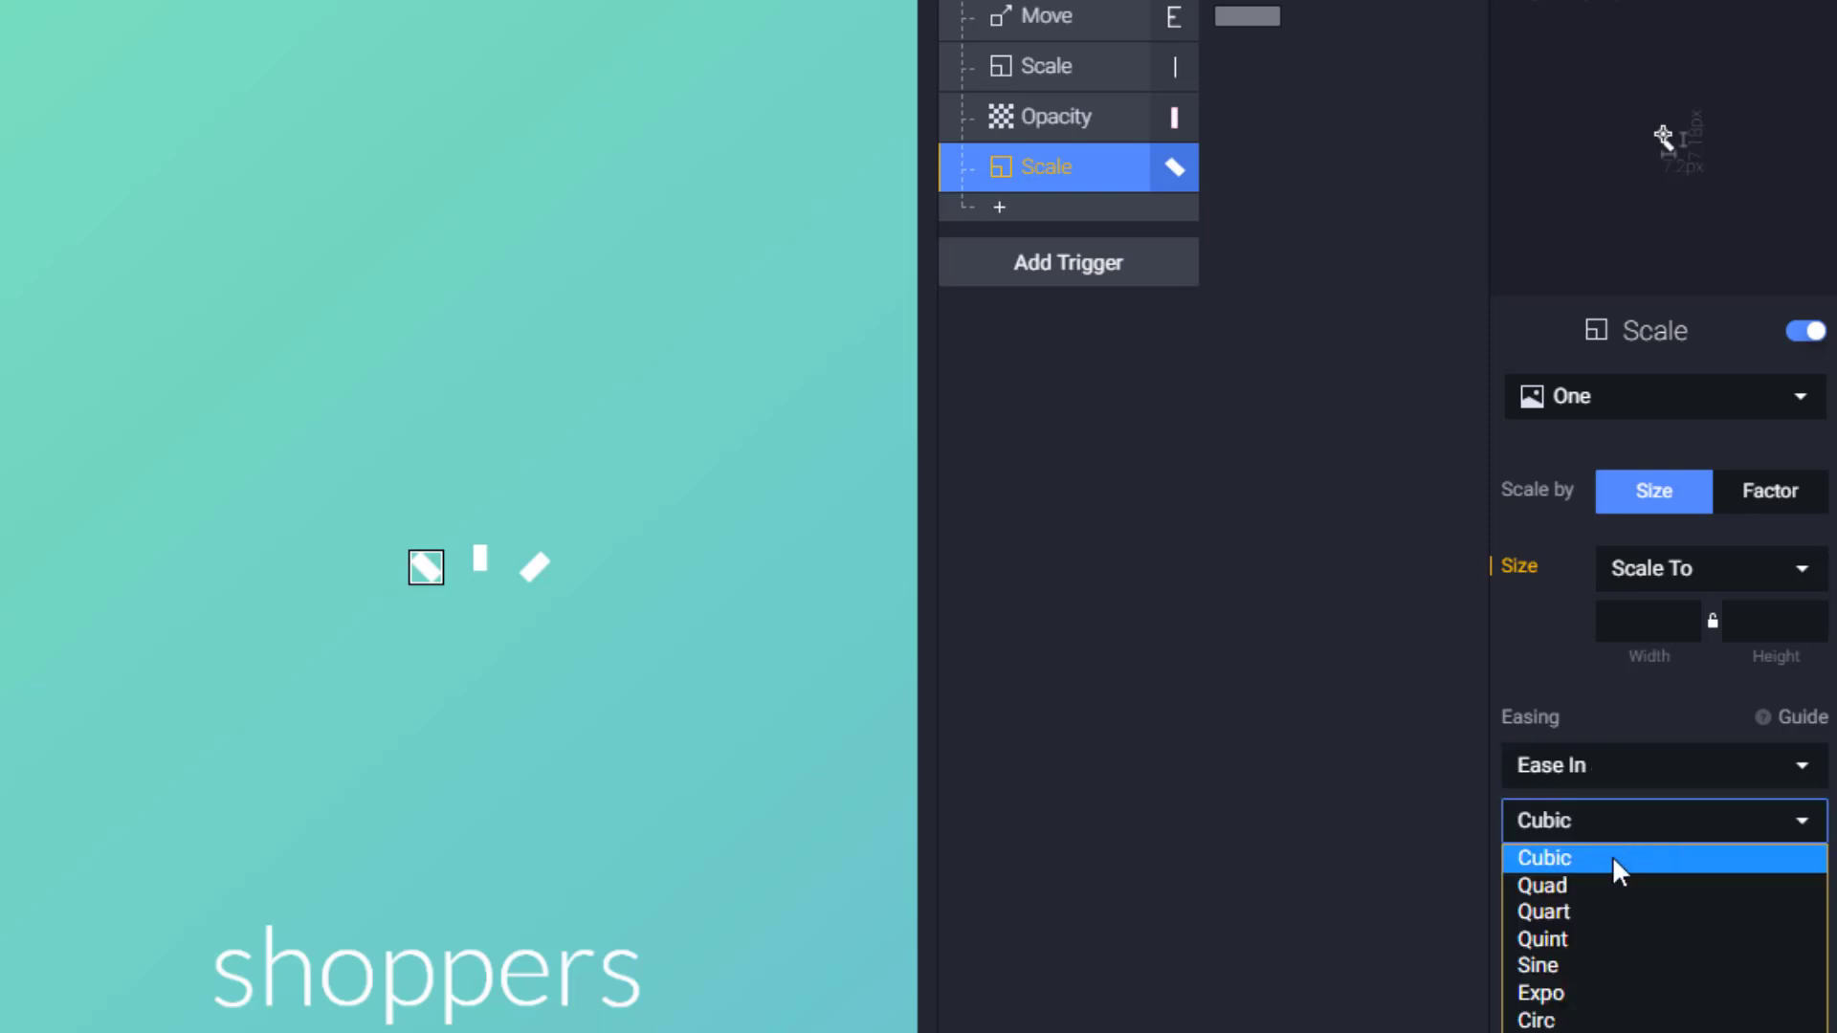
click(1595, 915)
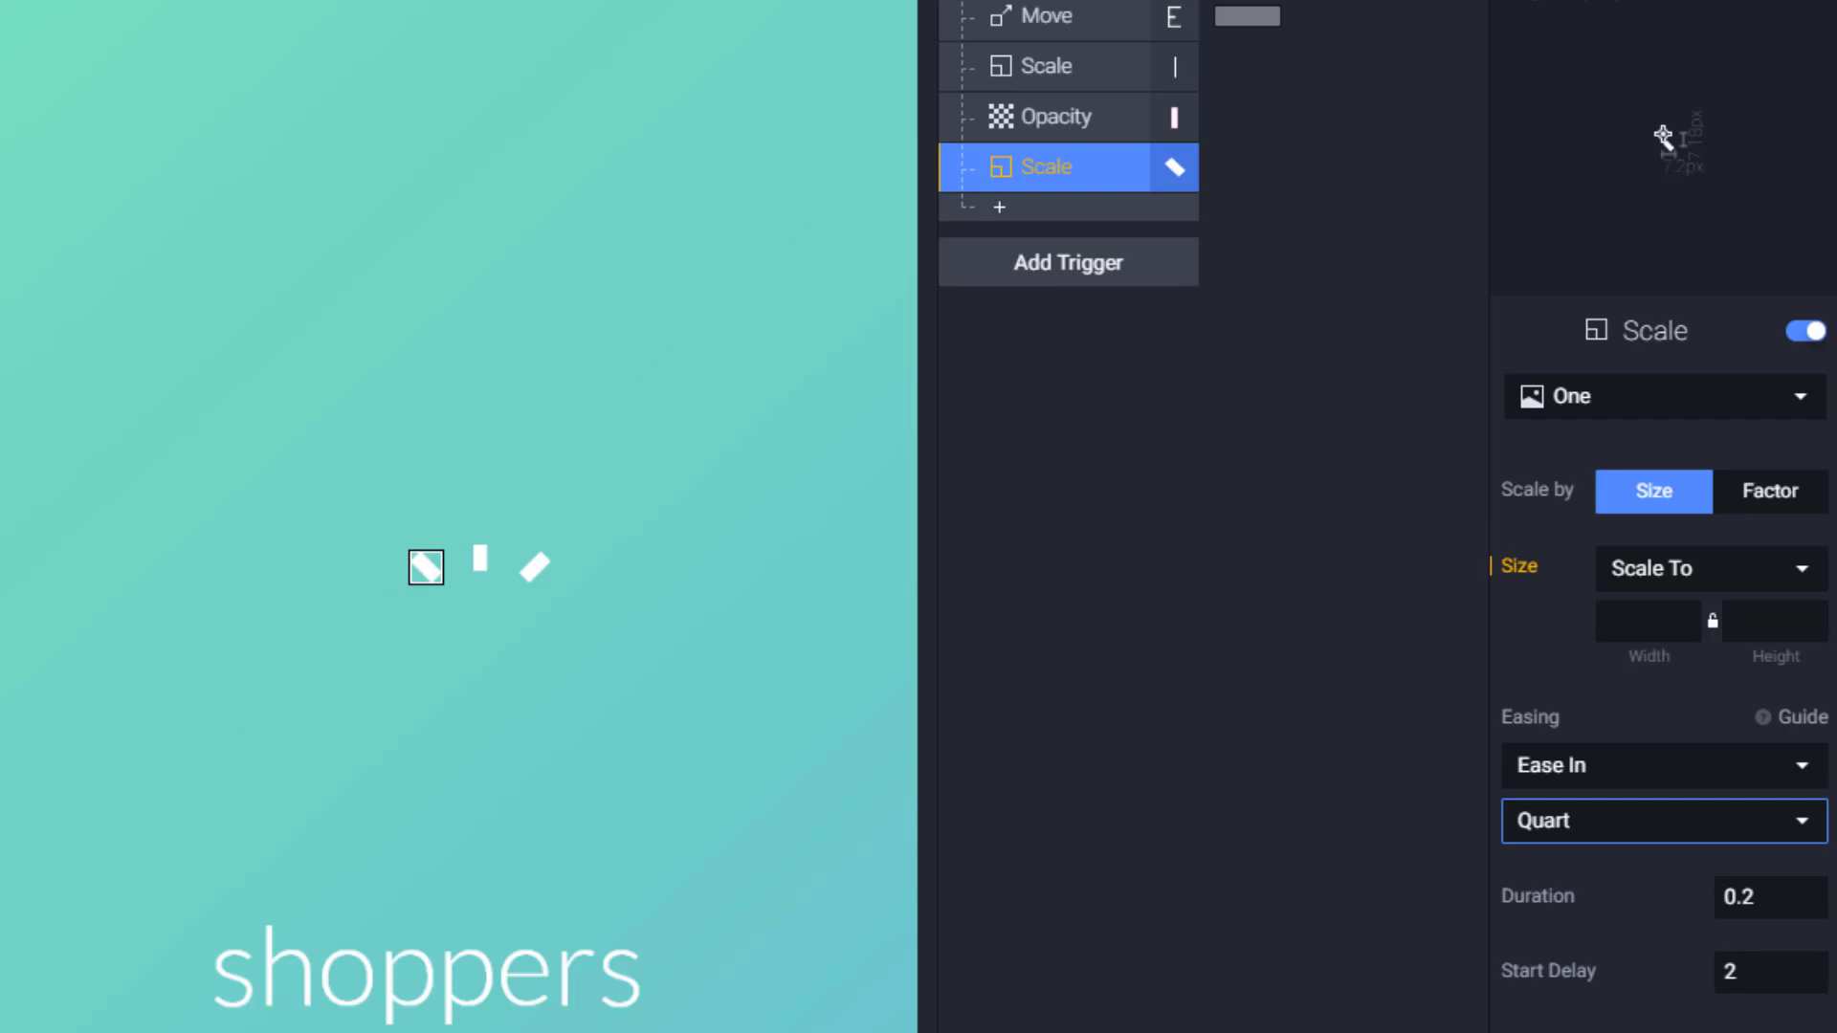
Set the One Scale response's target size to the layer's own dimensions, 7.2 wide and 7.18 high
click(411, 555)
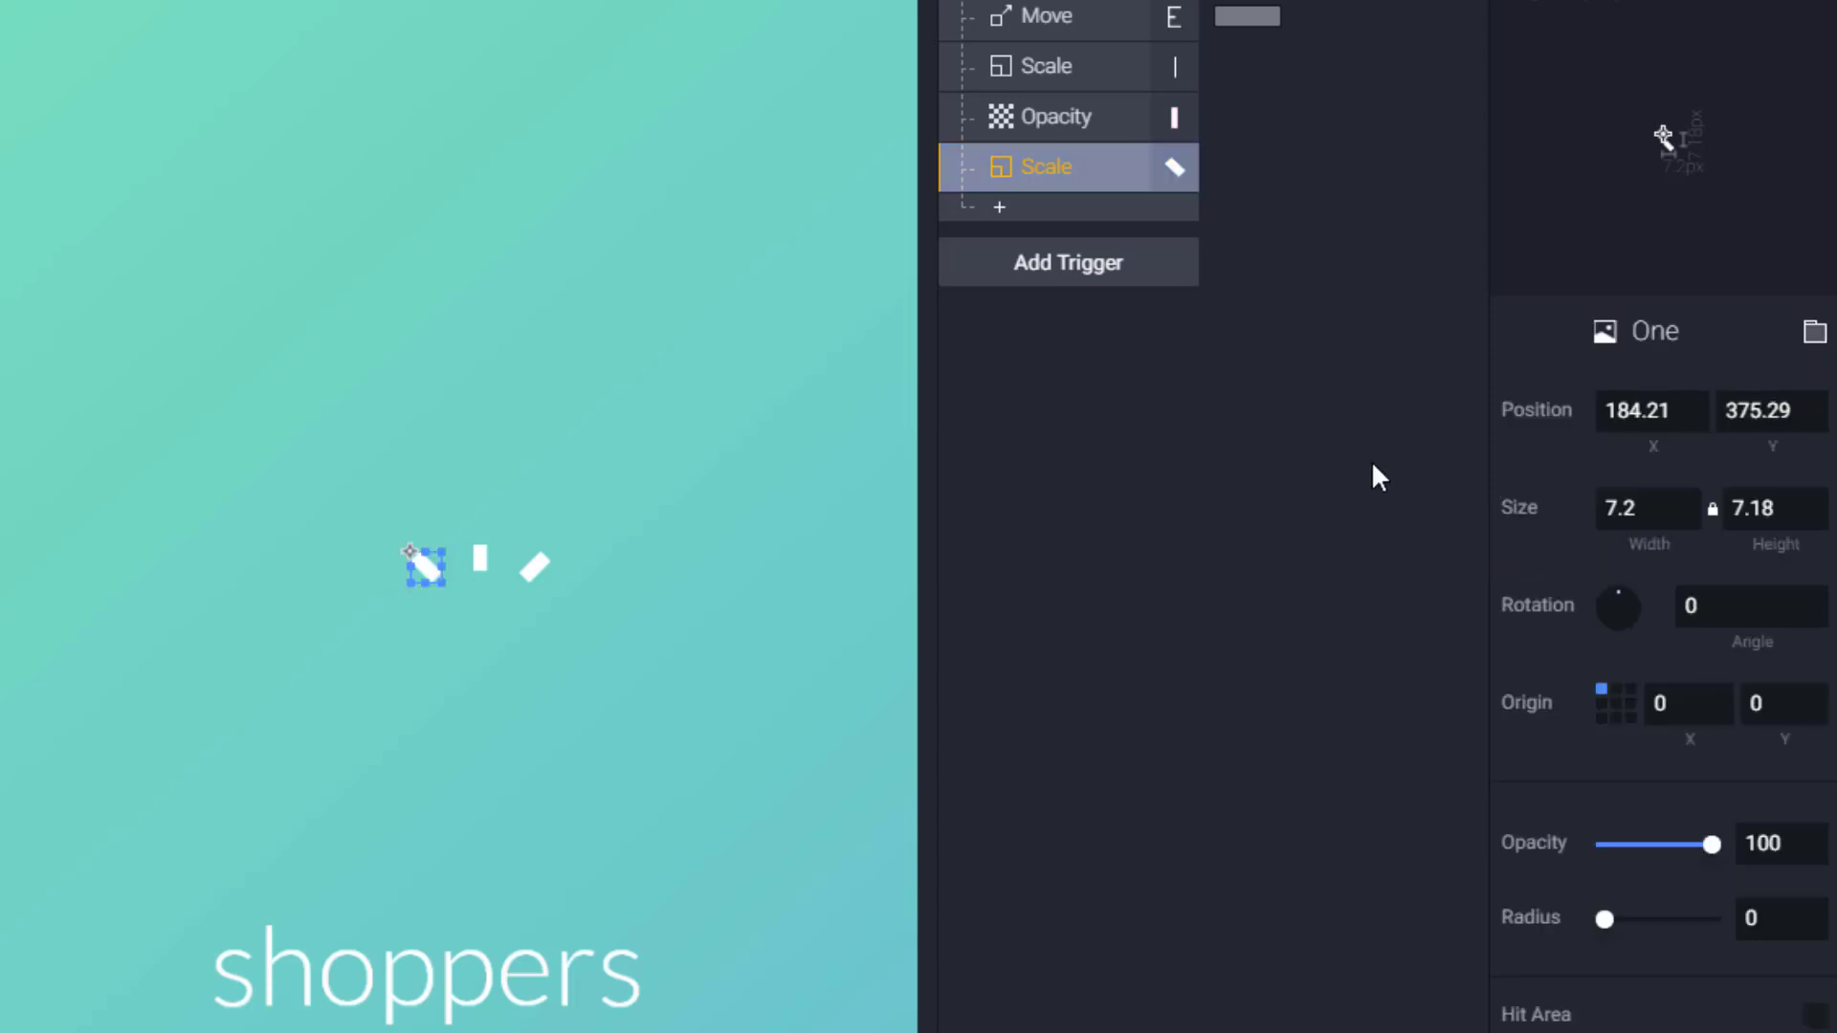
click(1645, 512)
key(ctrl+c)
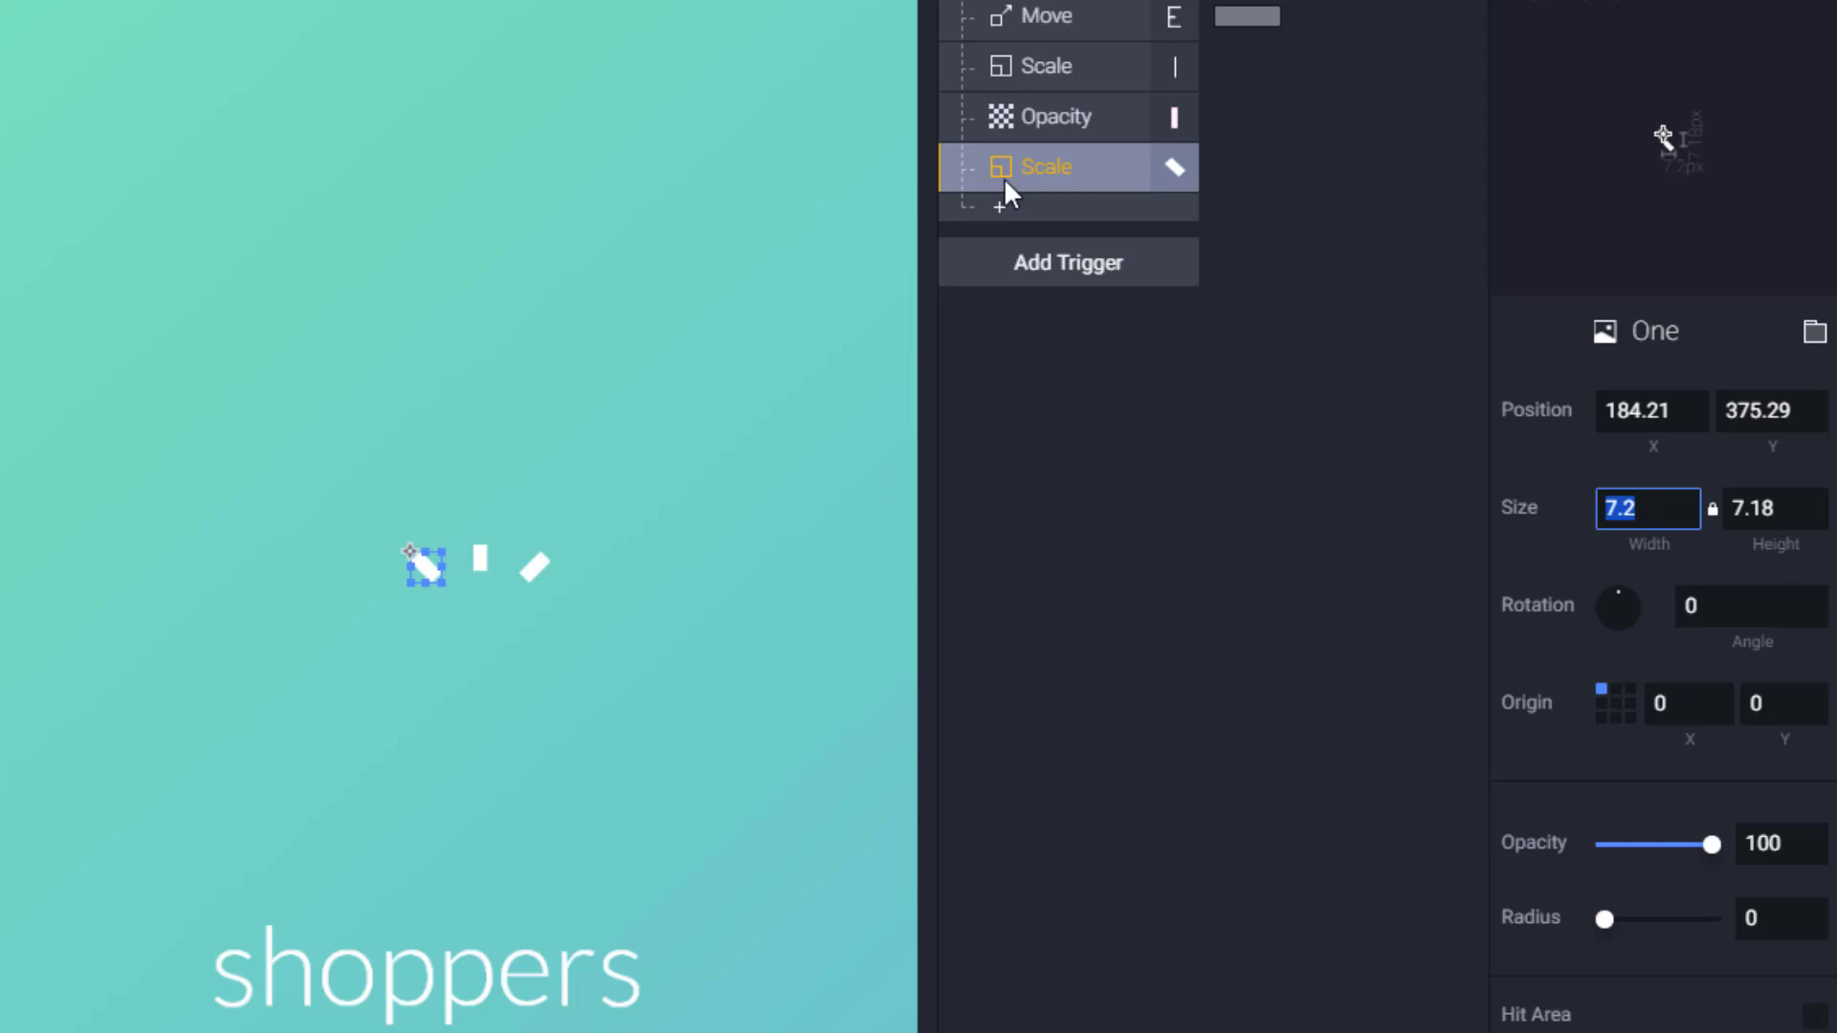
click(1072, 170)
click(1636, 620)
key(ctrl+v)
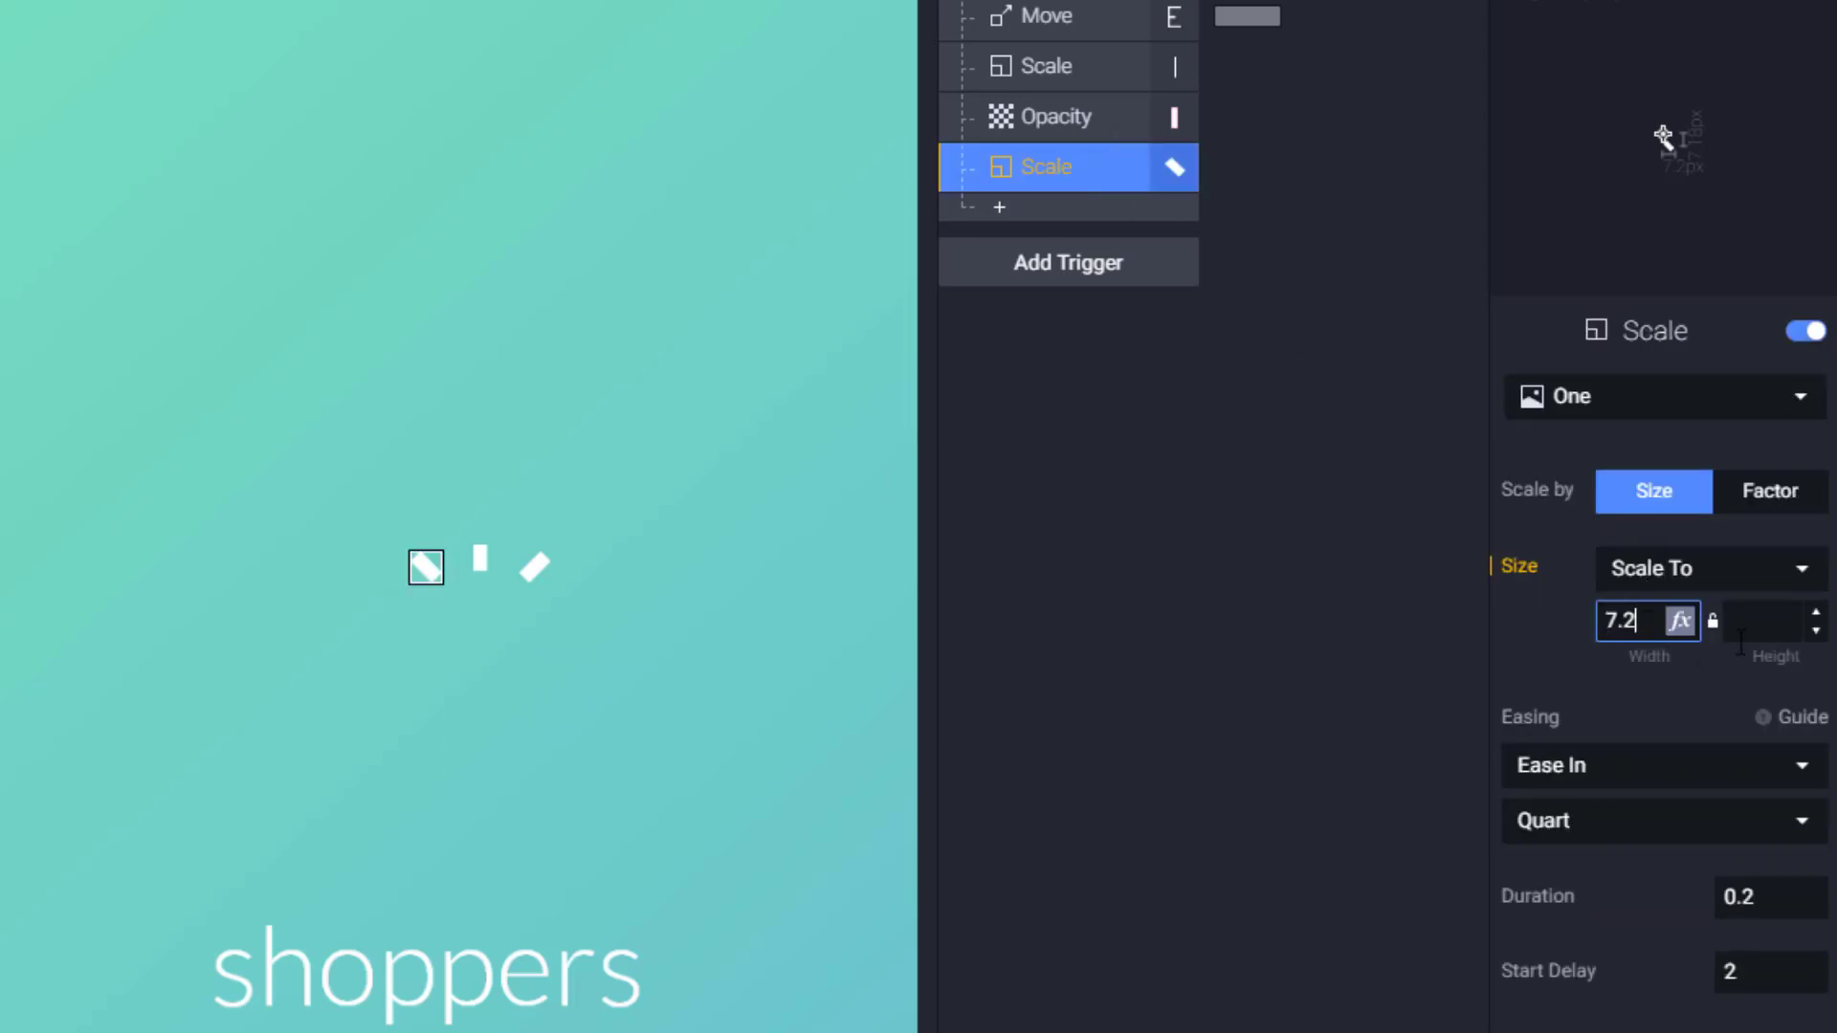
click(1751, 624)
text(7.)
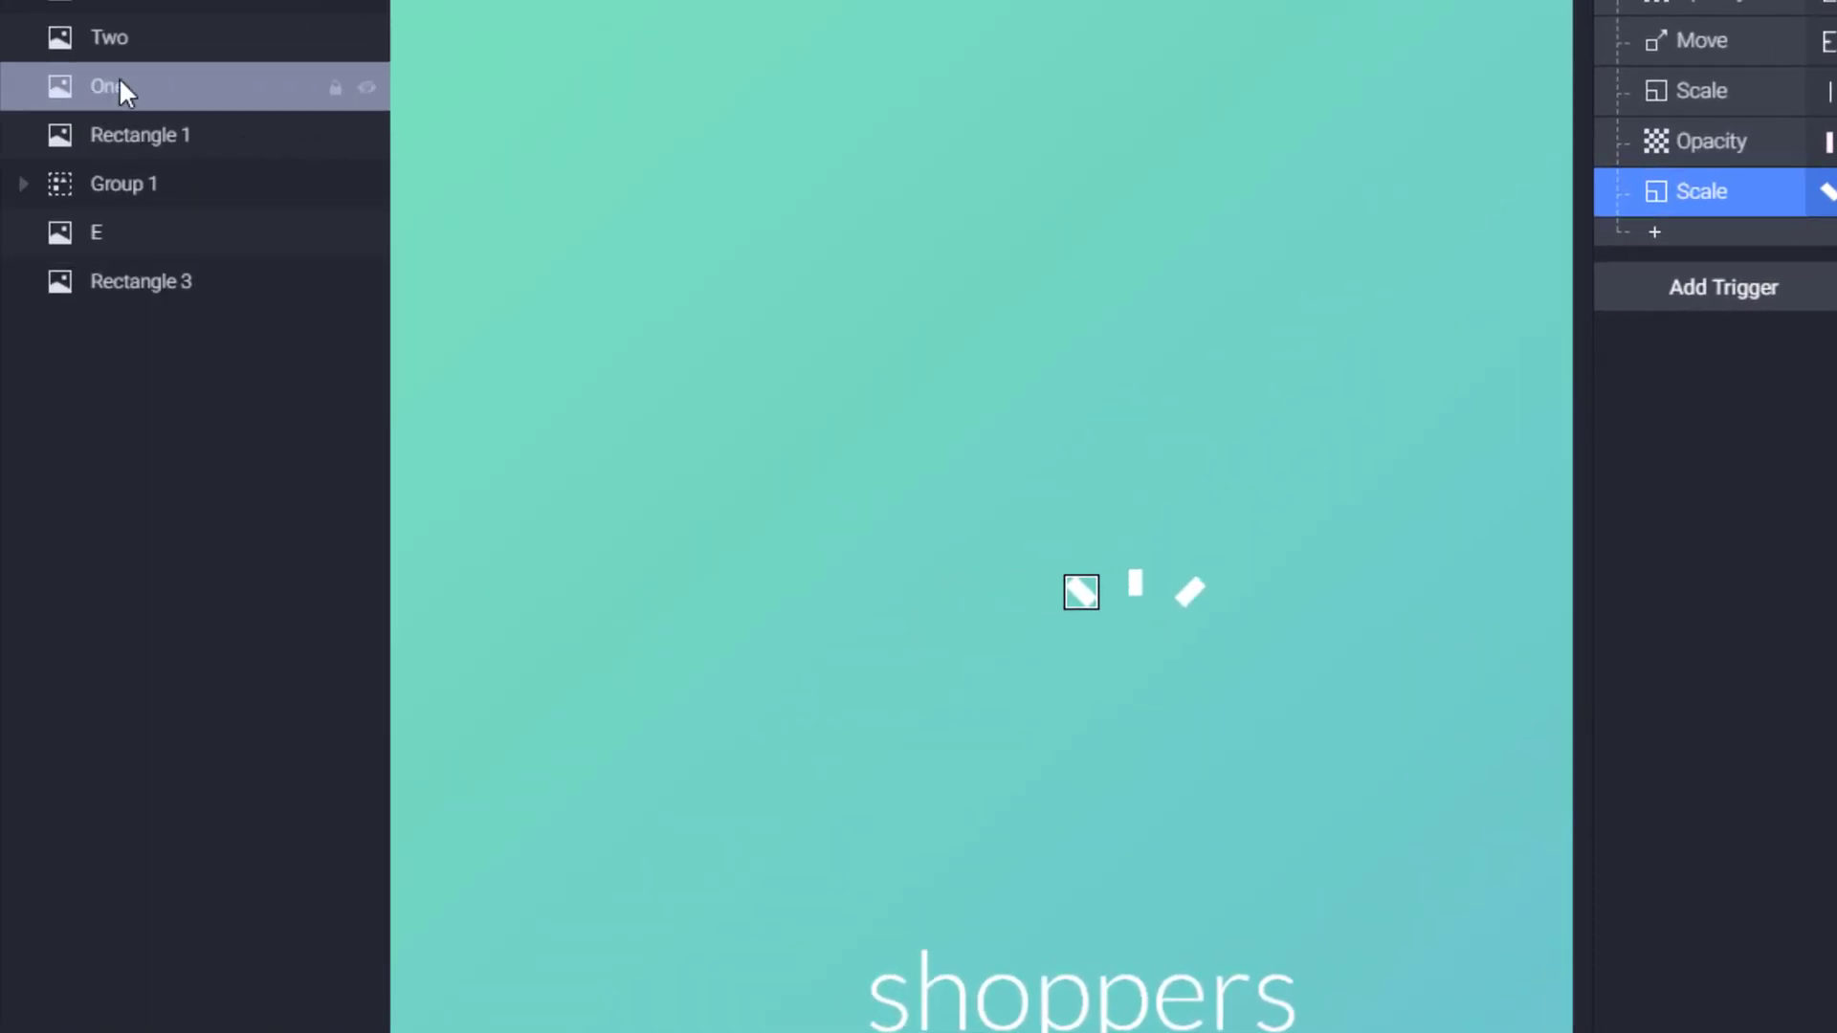
Set the One layer's own width and height to 0
click(121, 84)
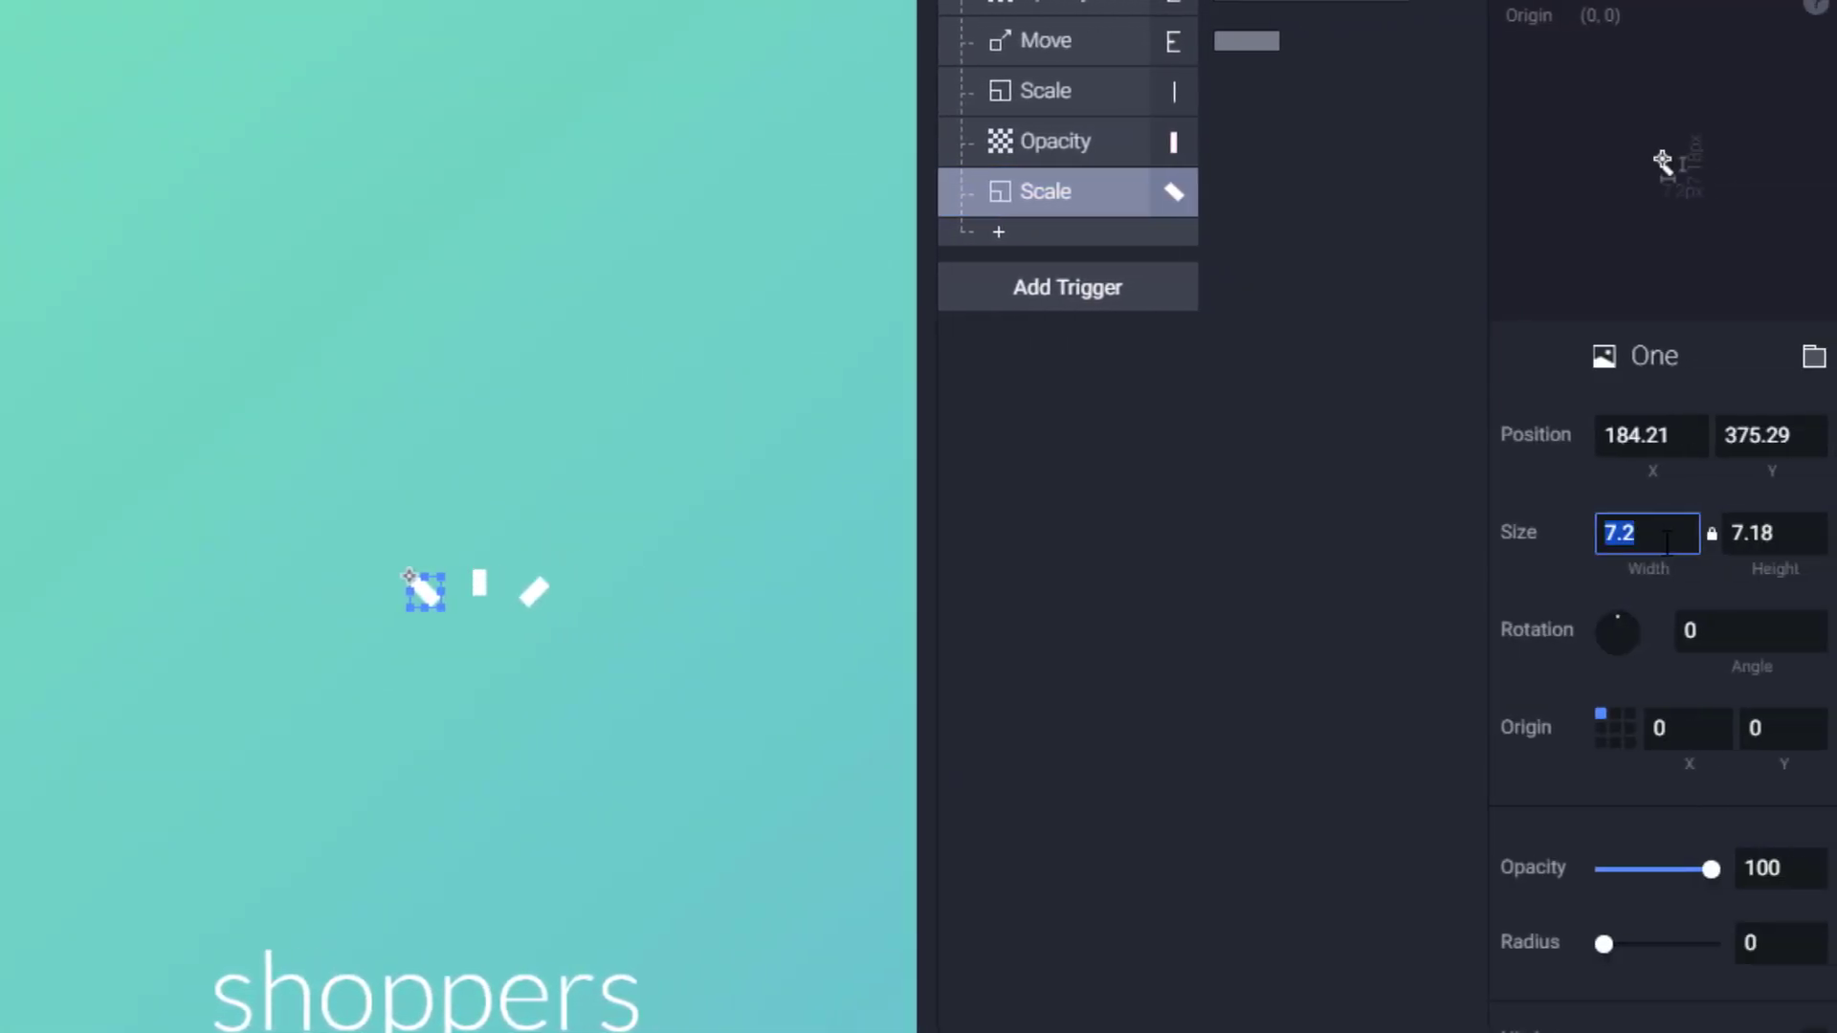
text(0)
click(1751, 535)
double_click(1751, 536)
text(0)
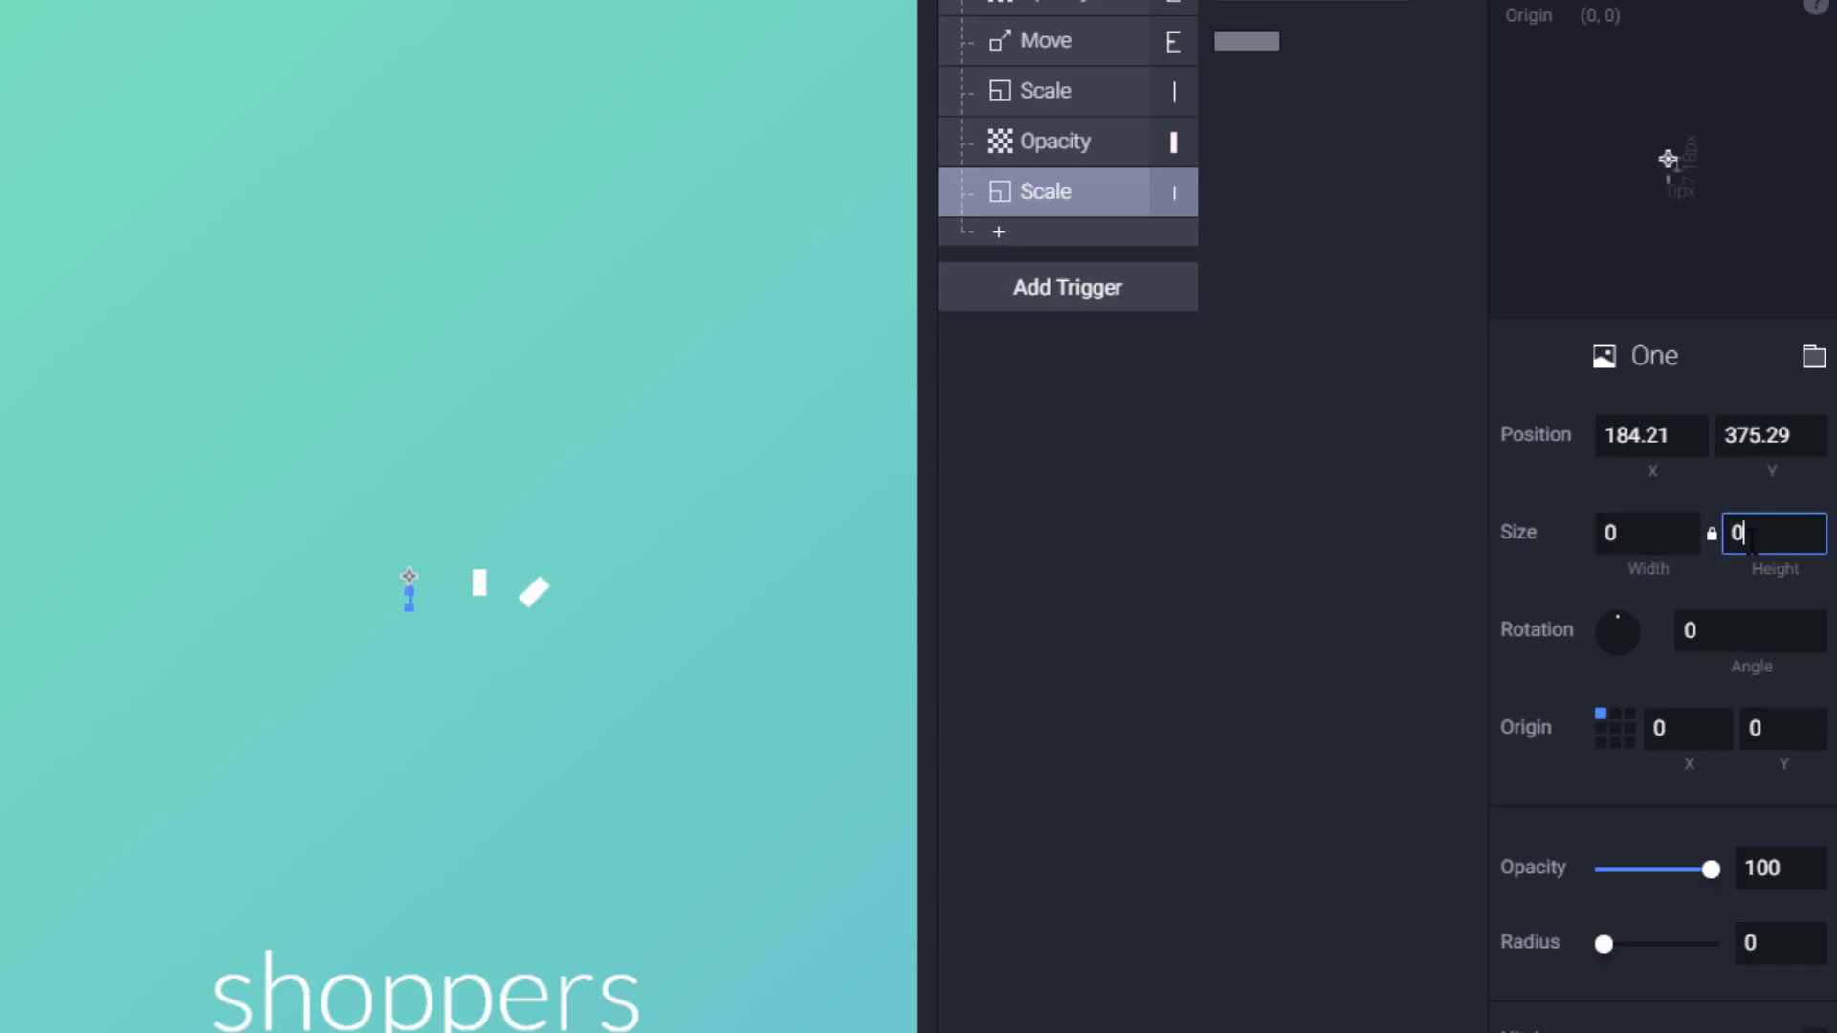
click(1211, 490)
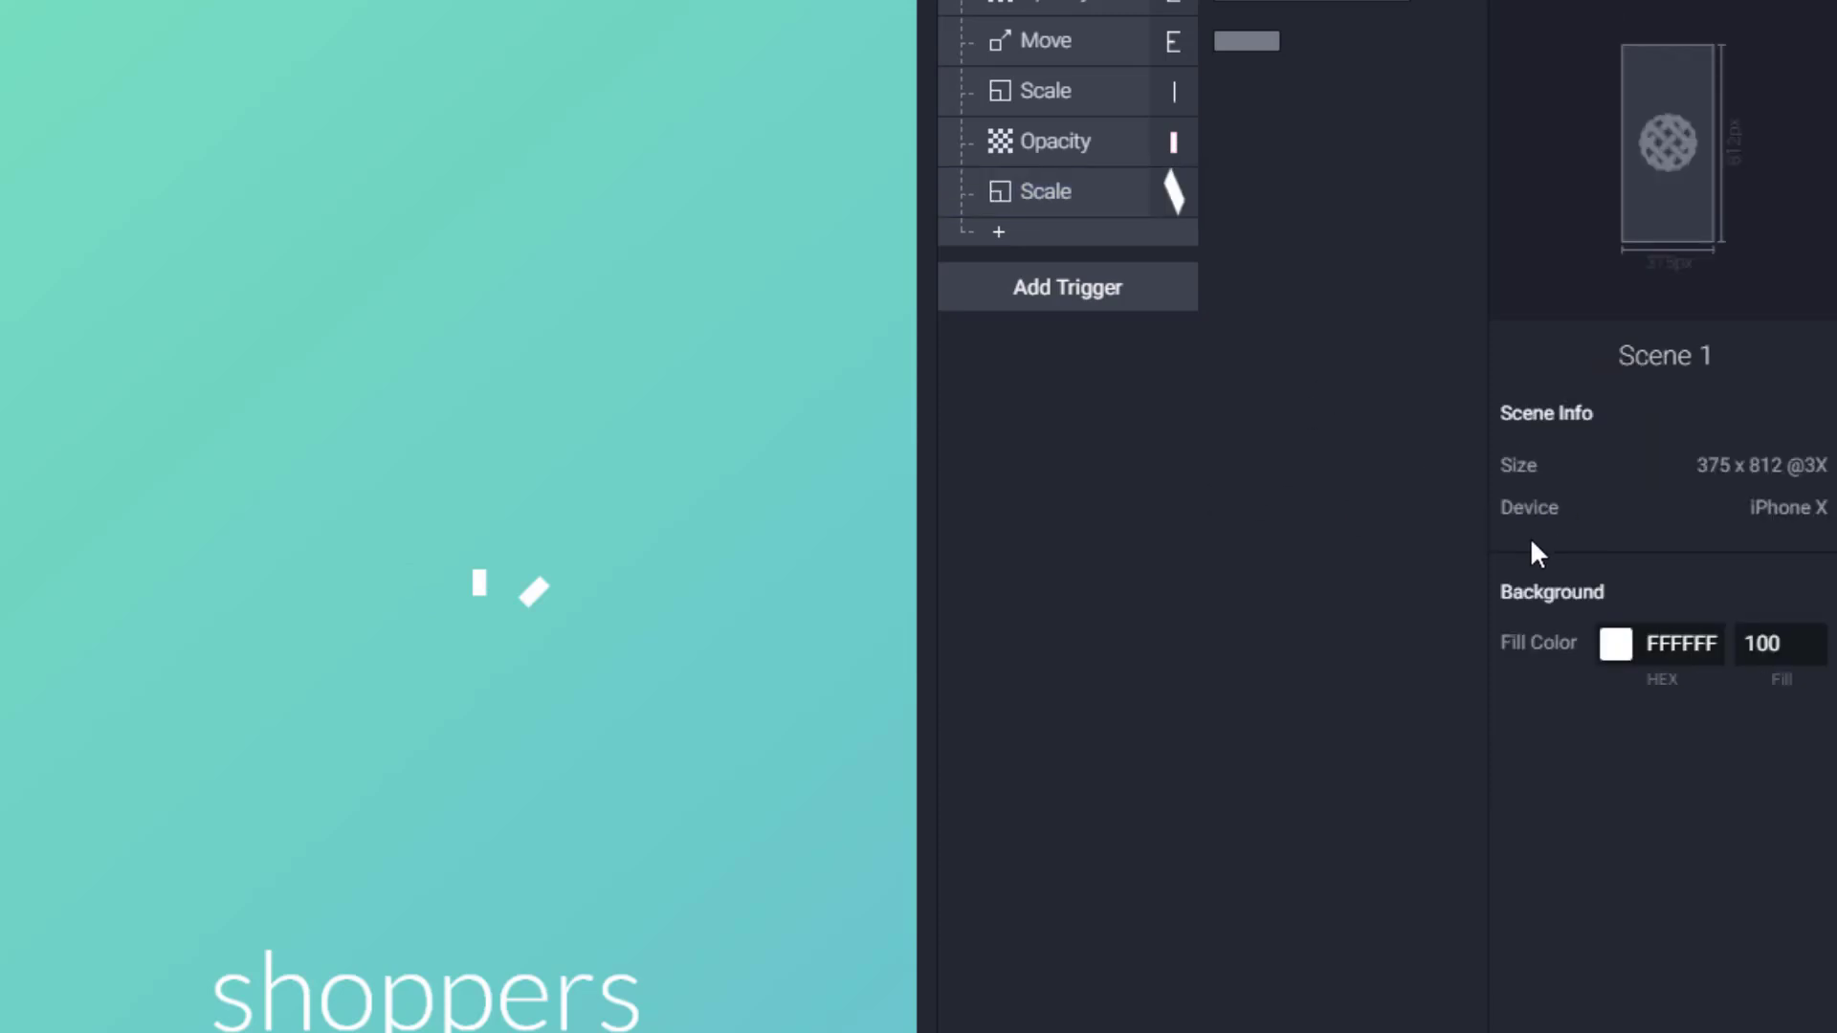
Add another Scale response to the Start trigger and assign it to the Two layer
click(999, 231)
click(1049, 329)
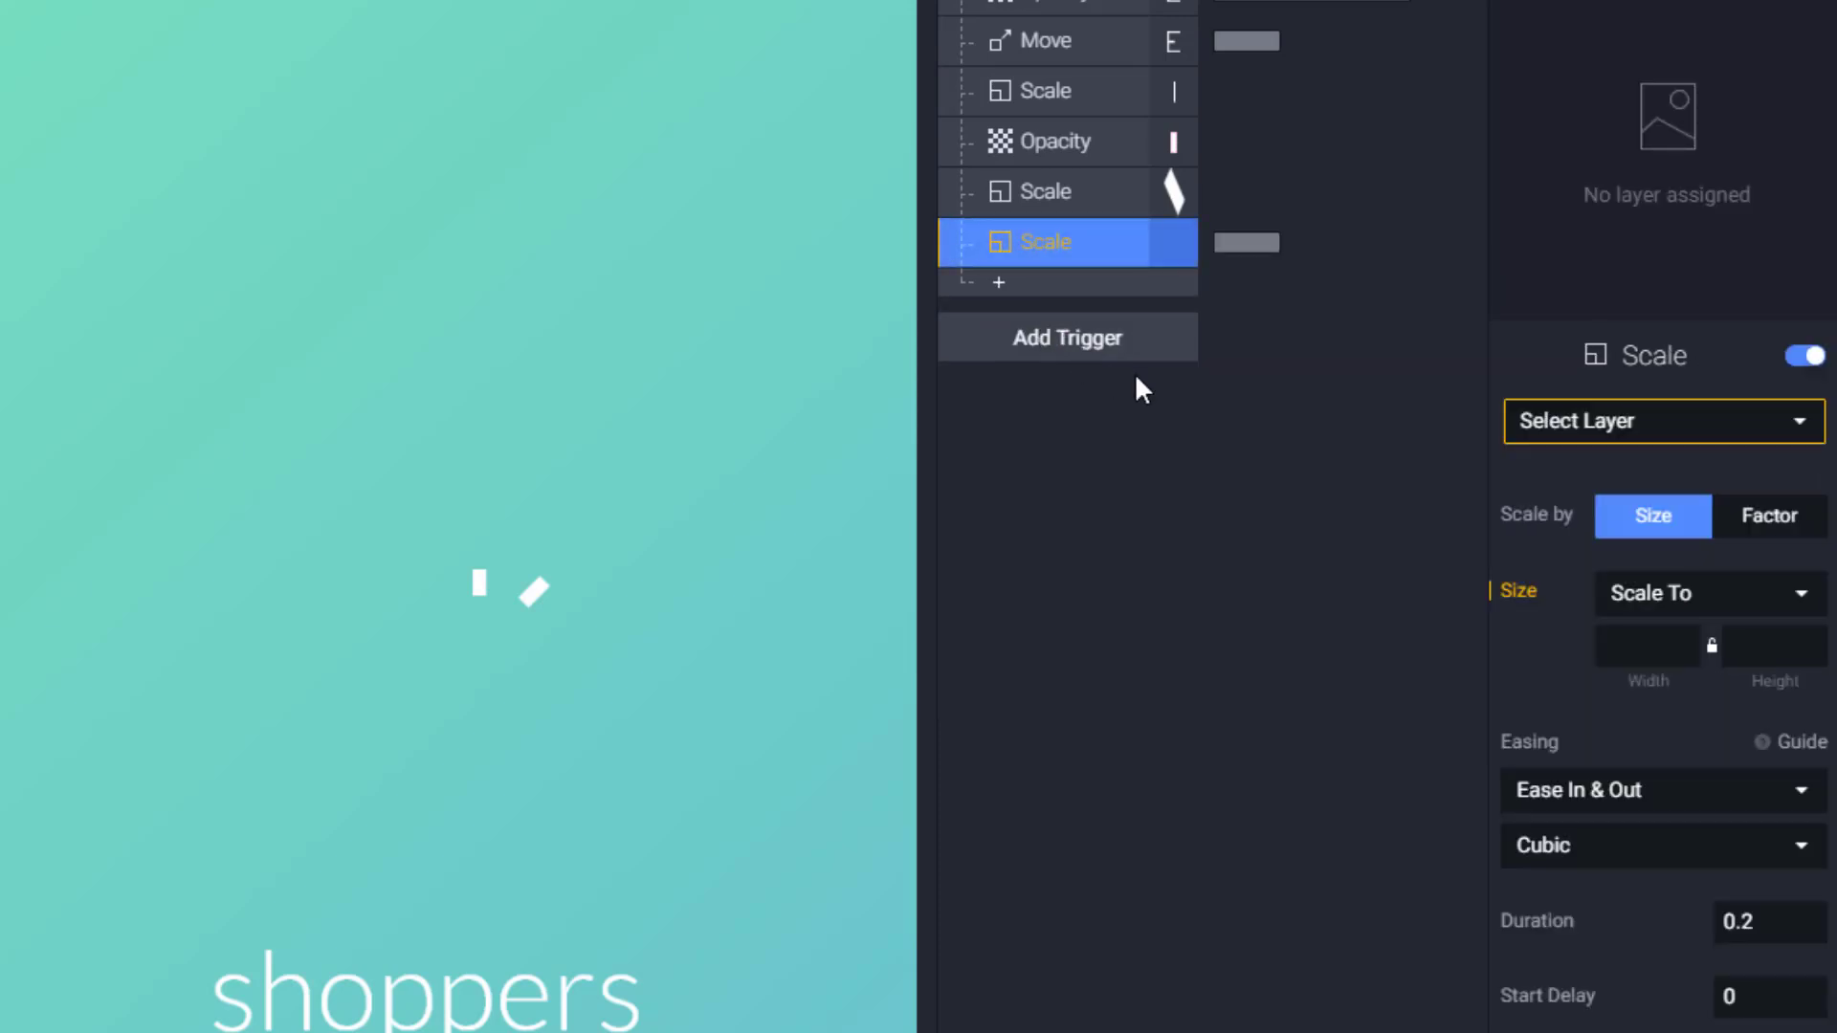
click(1712, 429)
click(1603, 625)
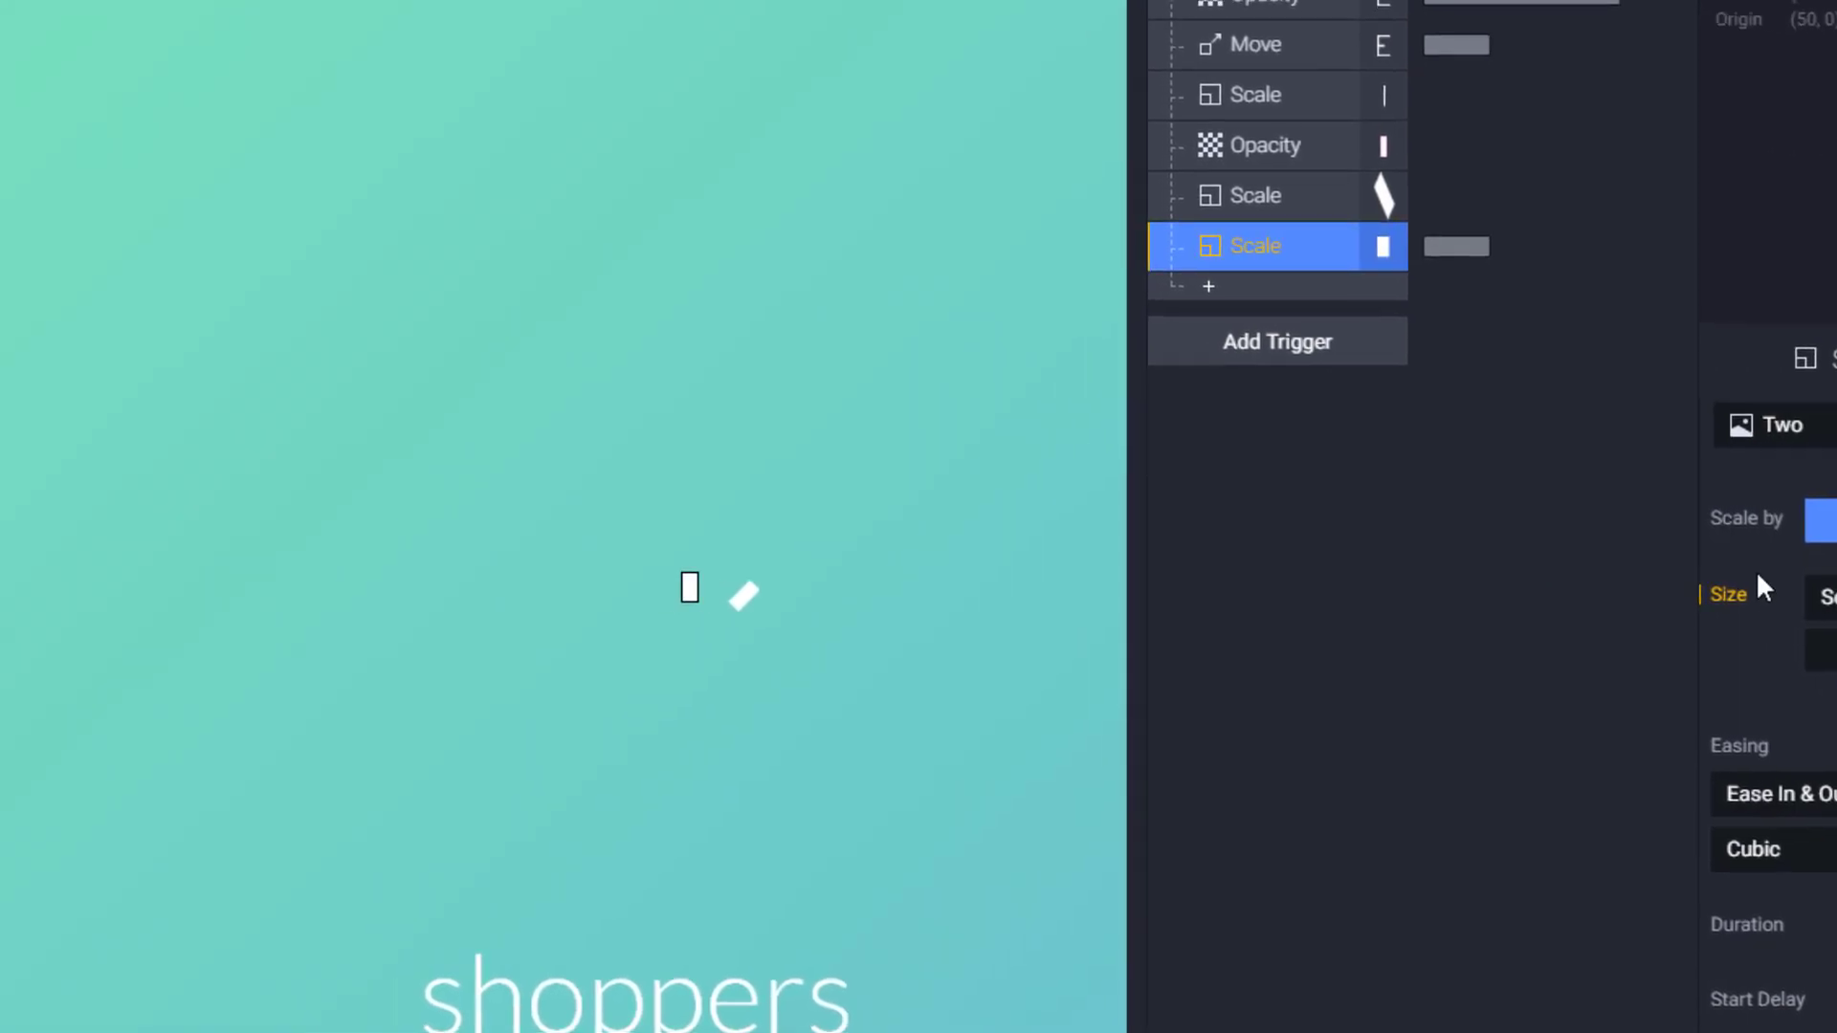
Copy the Two layer's dimensions into its Scale response as the target size, 3.42 wide and 6.05 high
click(1122, 595)
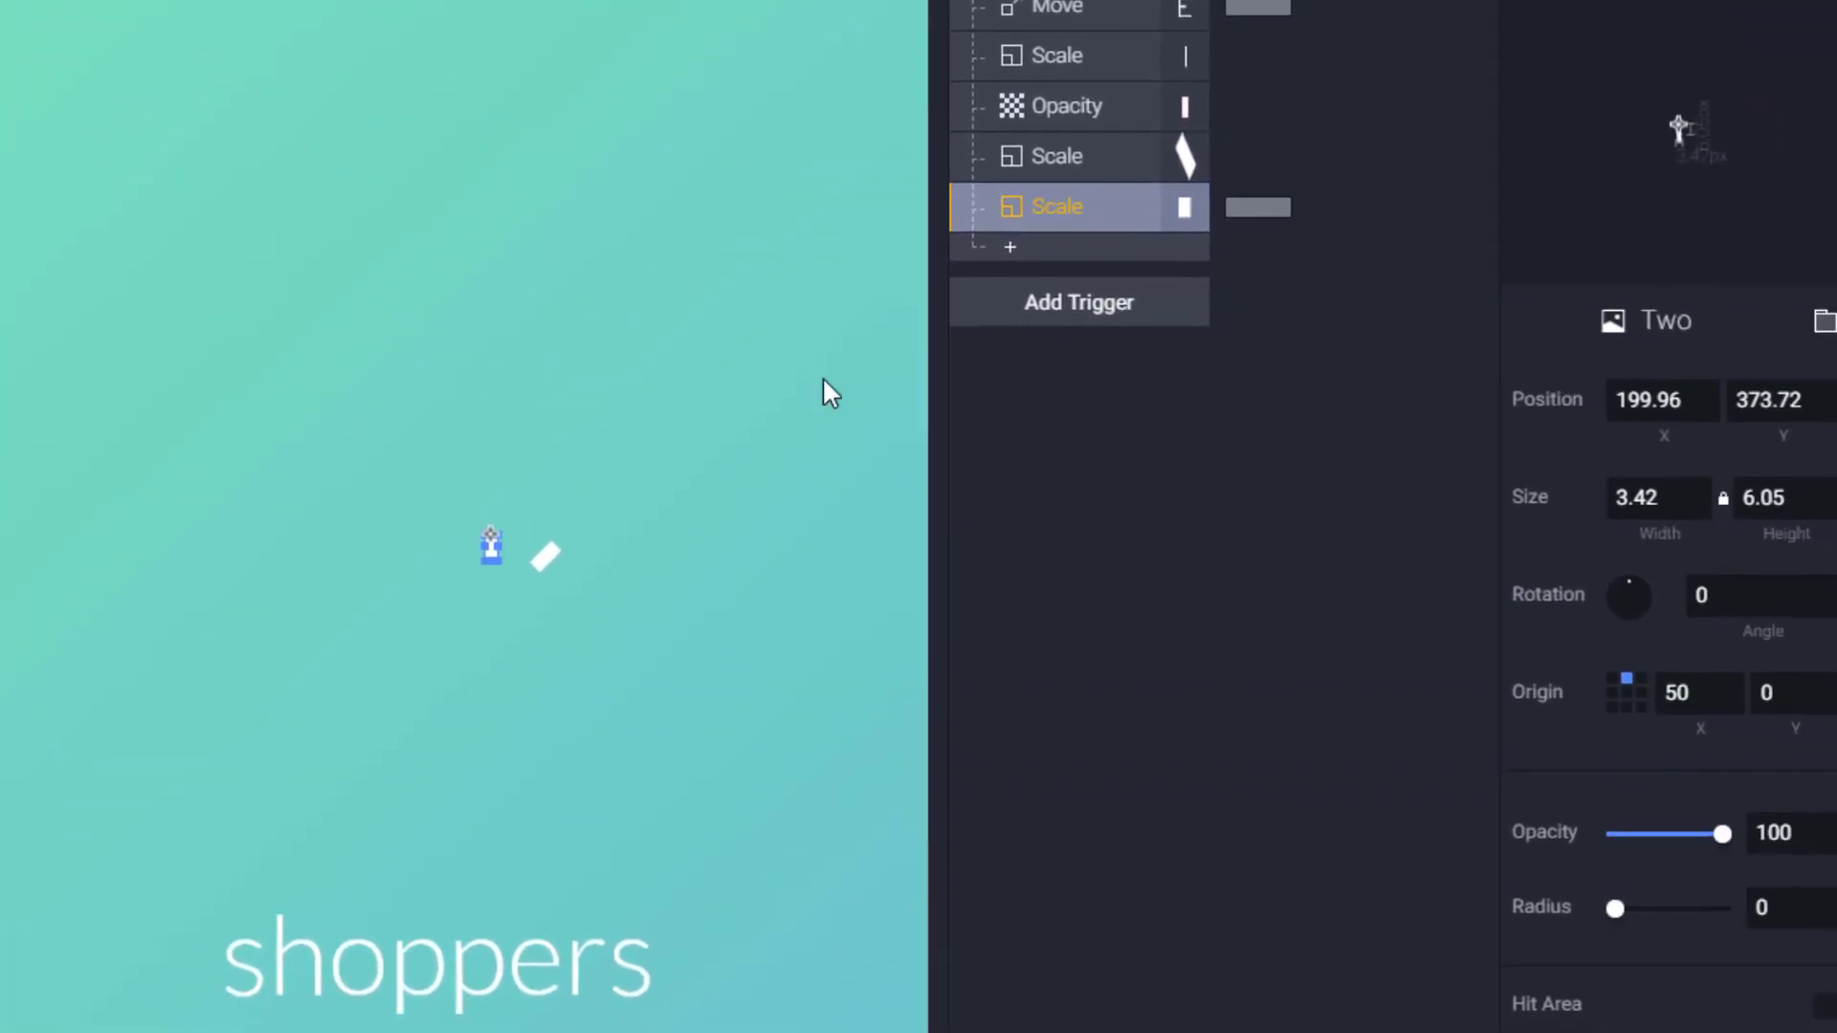
click(1645, 500)
double_click(1645, 501)
key(ctrl+c)
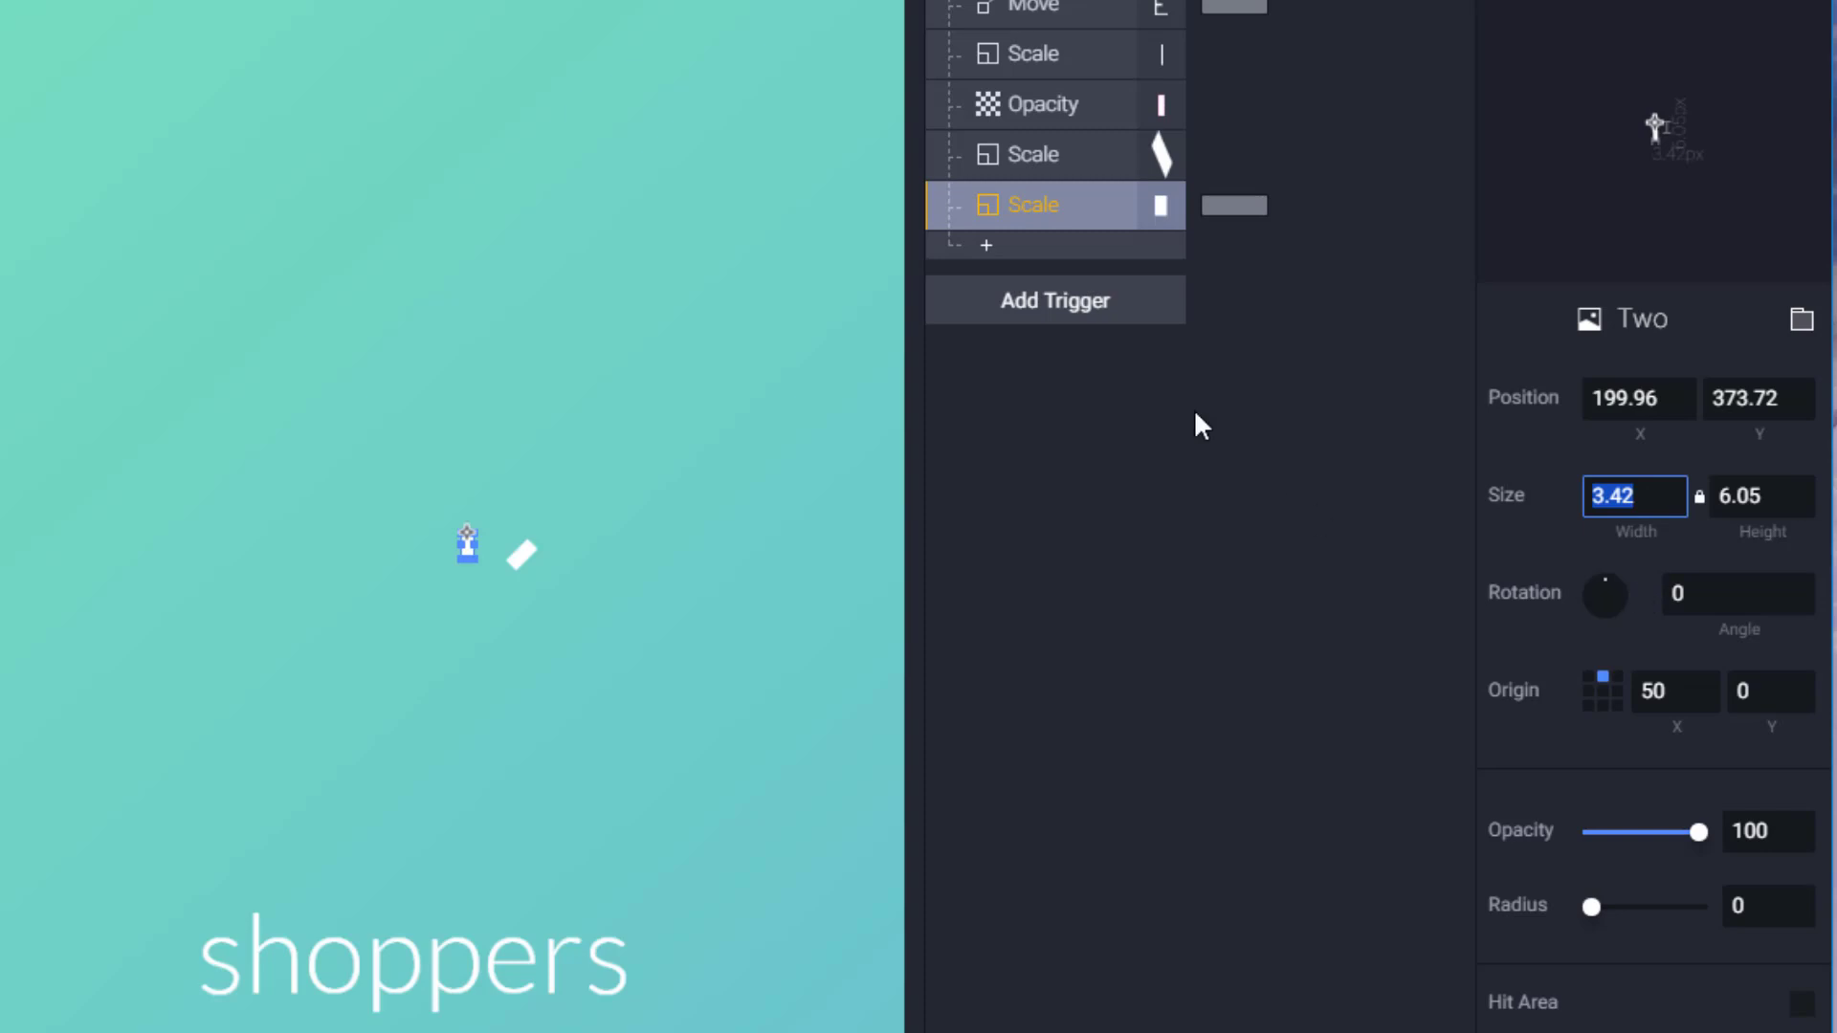
click(1031, 207)
click(1619, 608)
key(ctrl+v)
click(1769, 608)
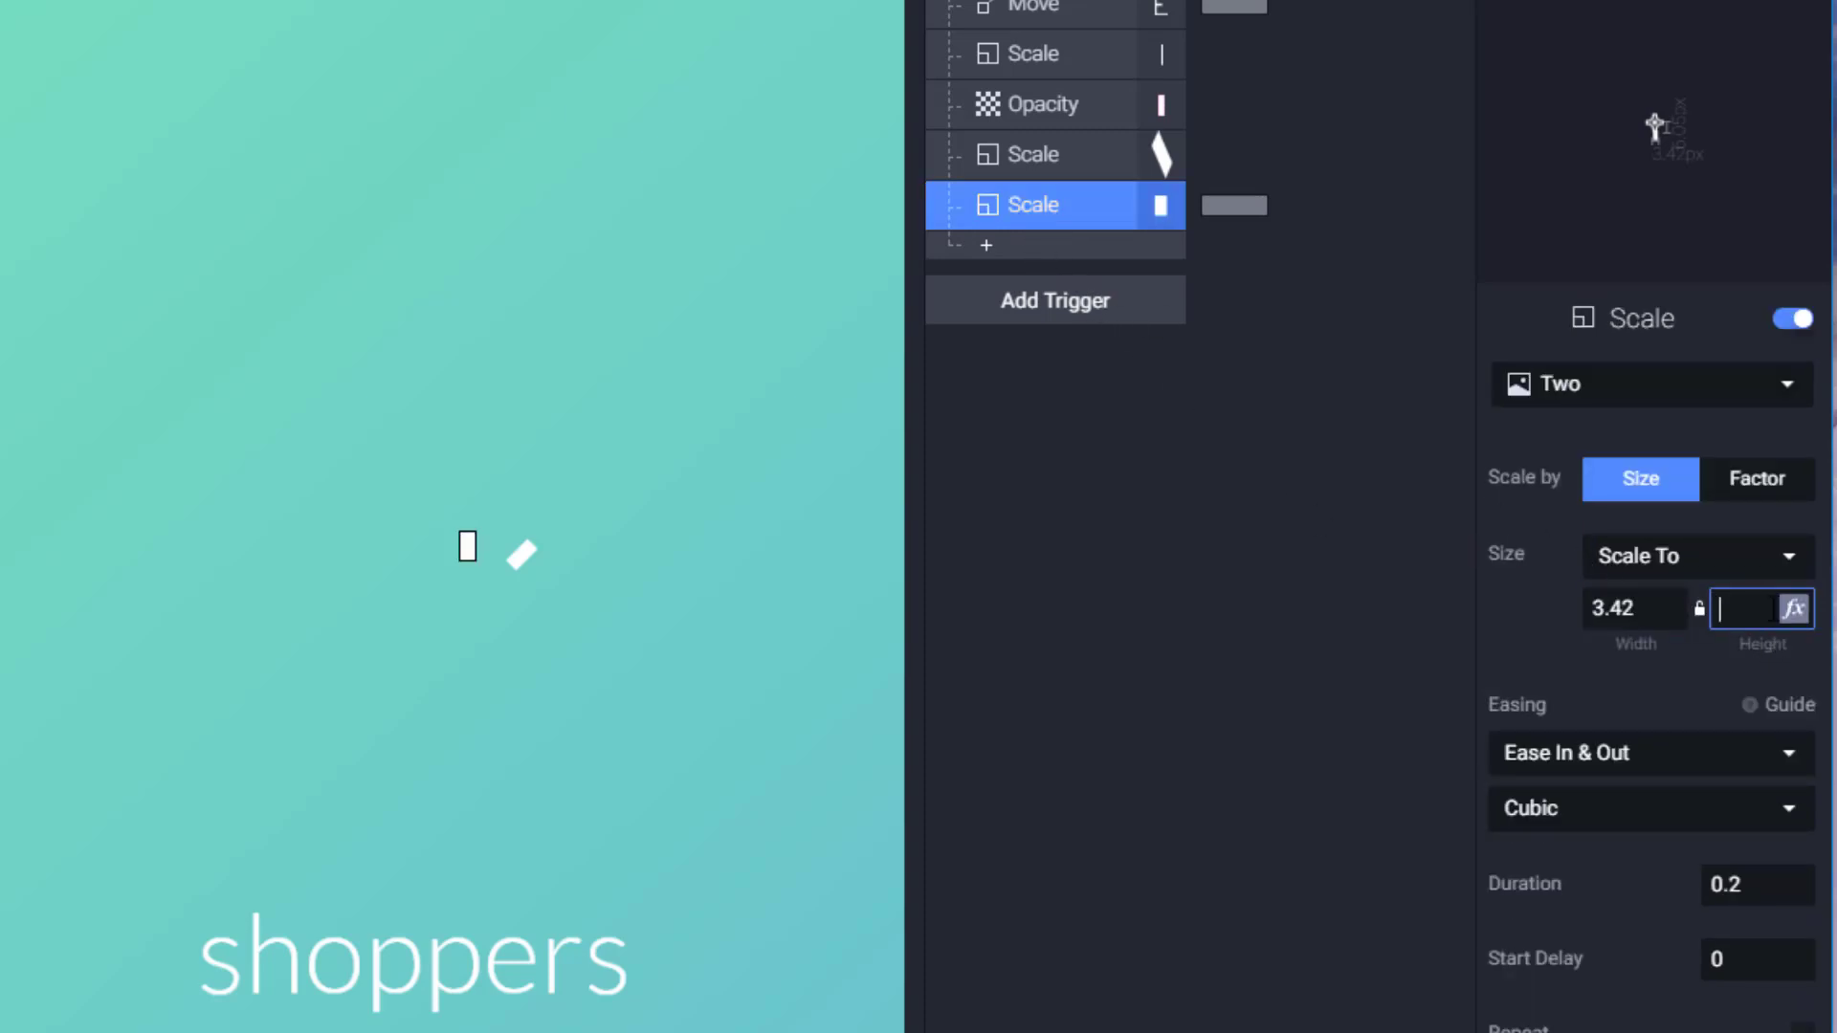
text(6.05)
click(1449, 622)
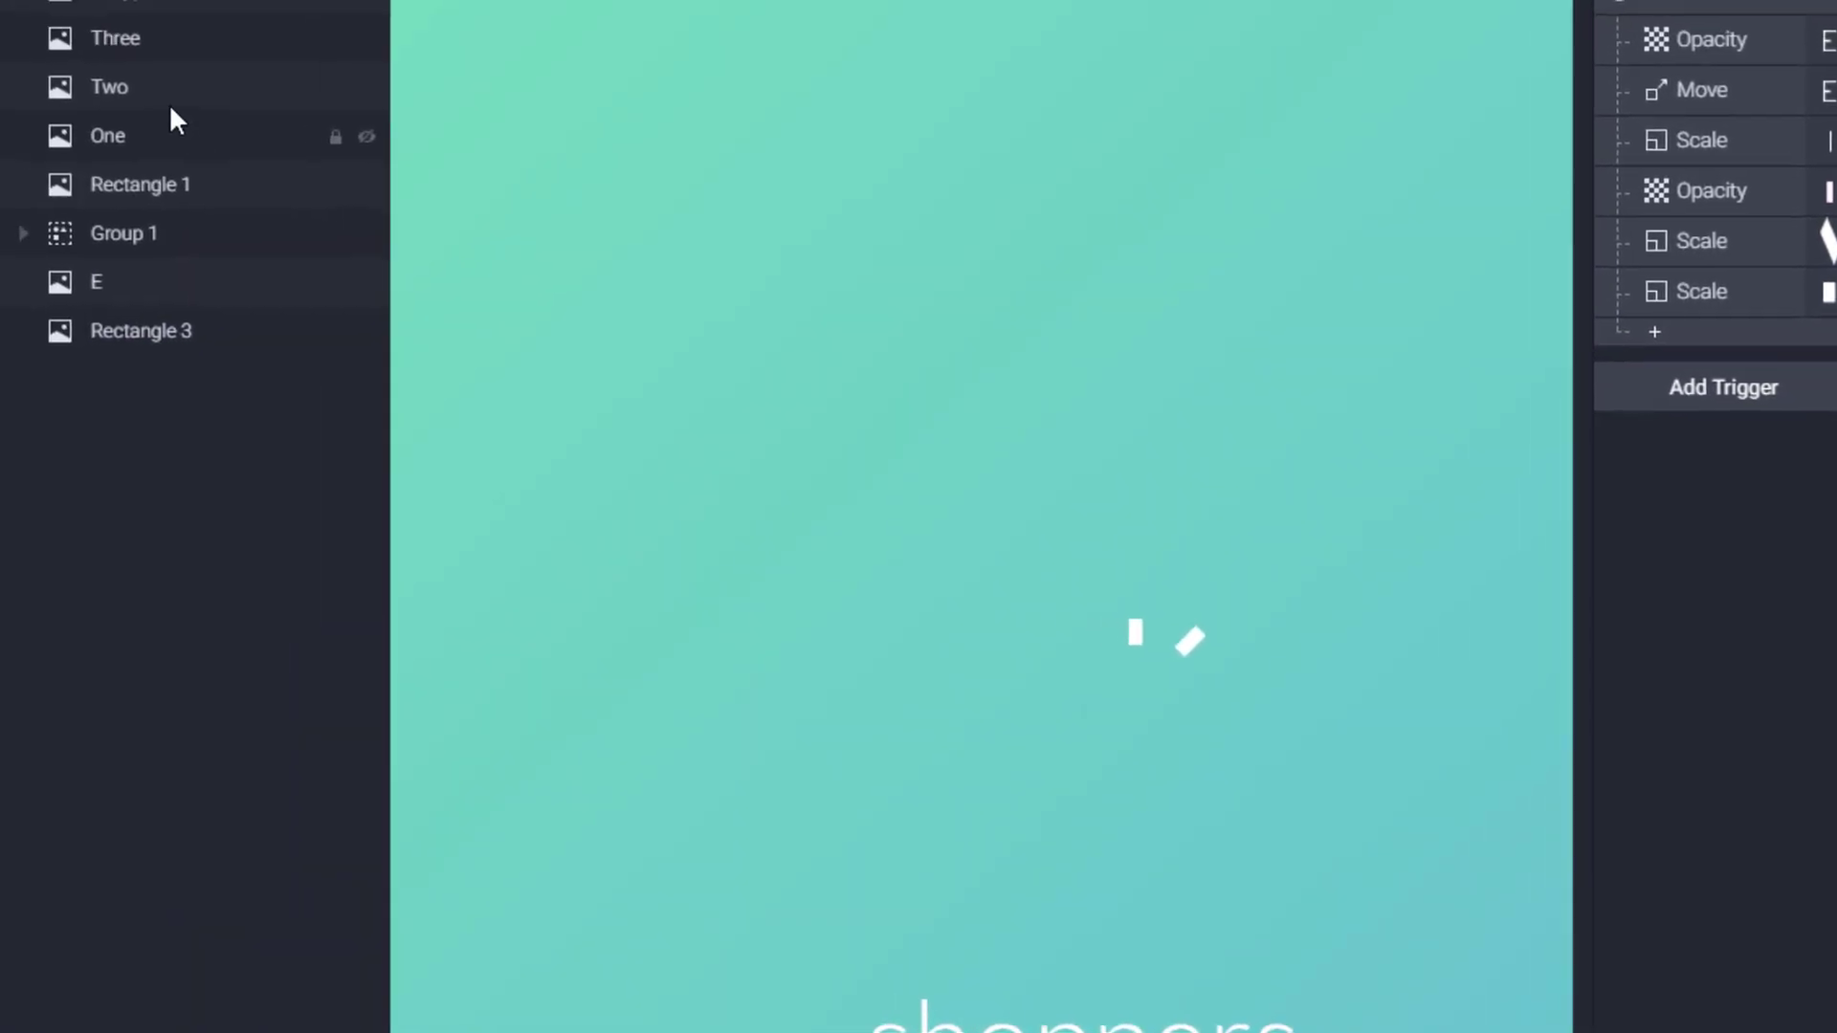
Set the Two layer's own width and height to 0
click(170, 96)
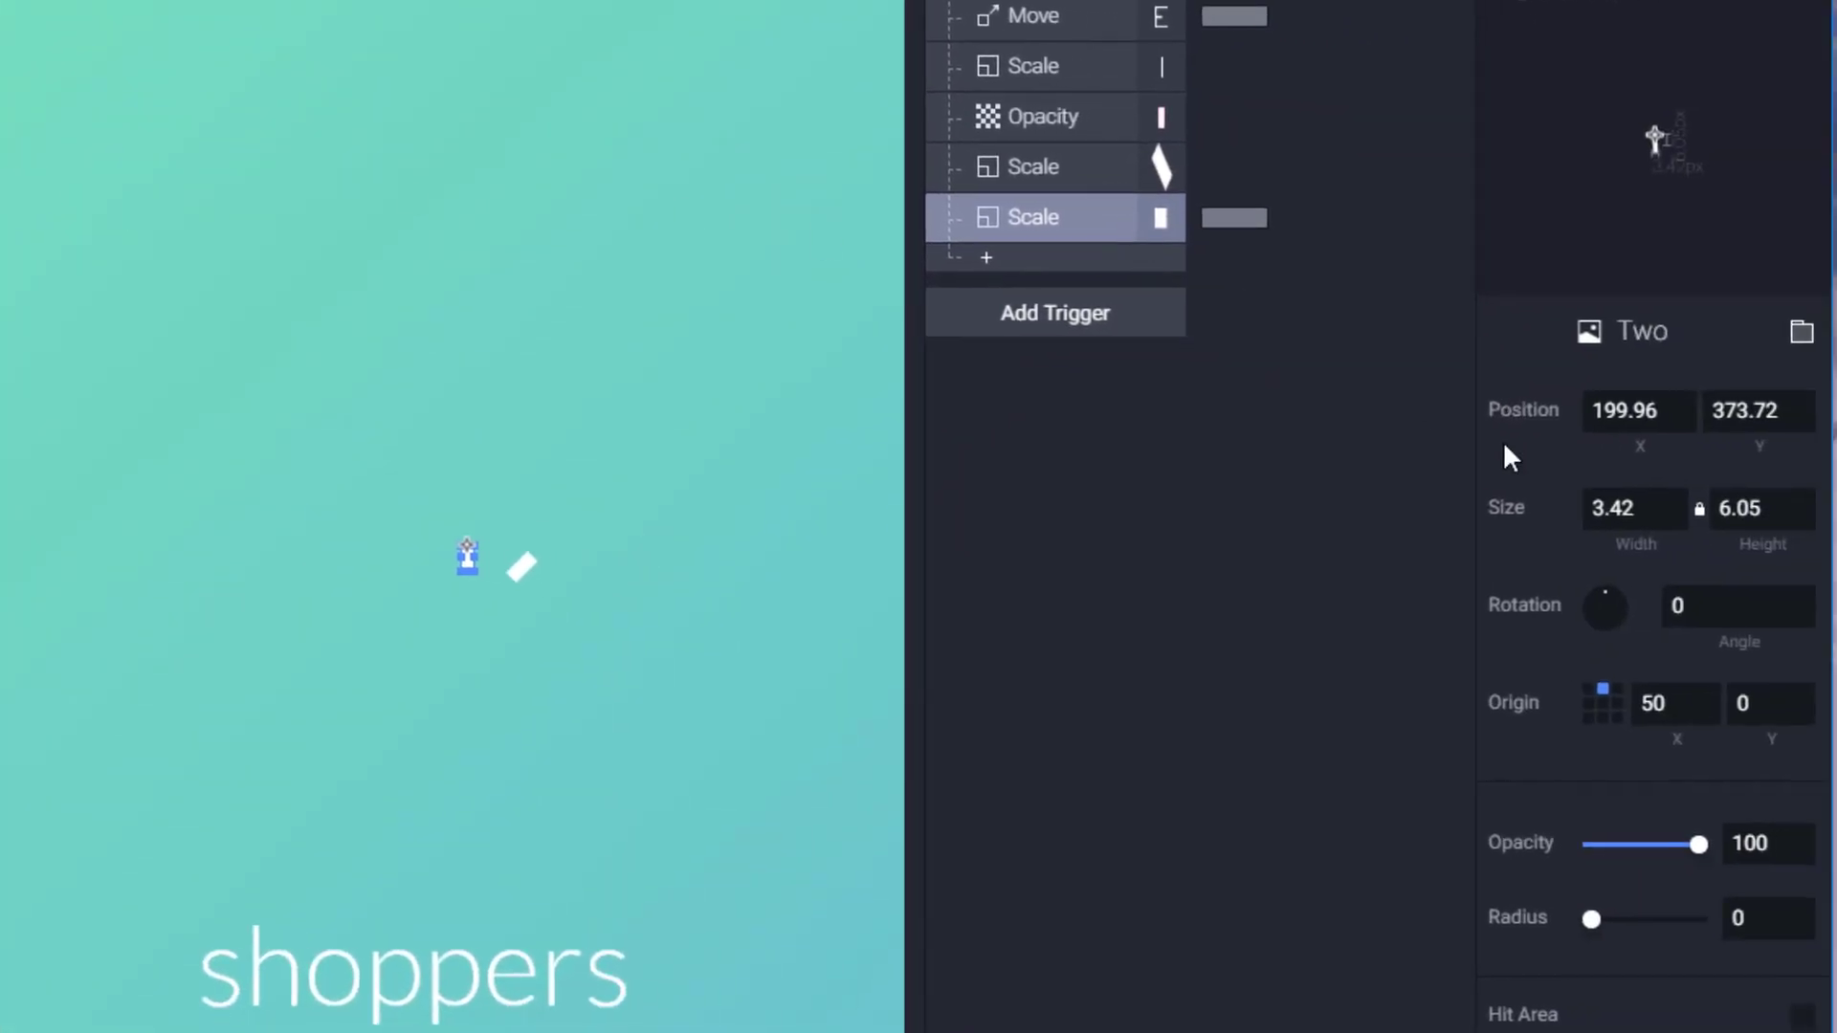
click(1660, 516)
double_click(1660, 517)
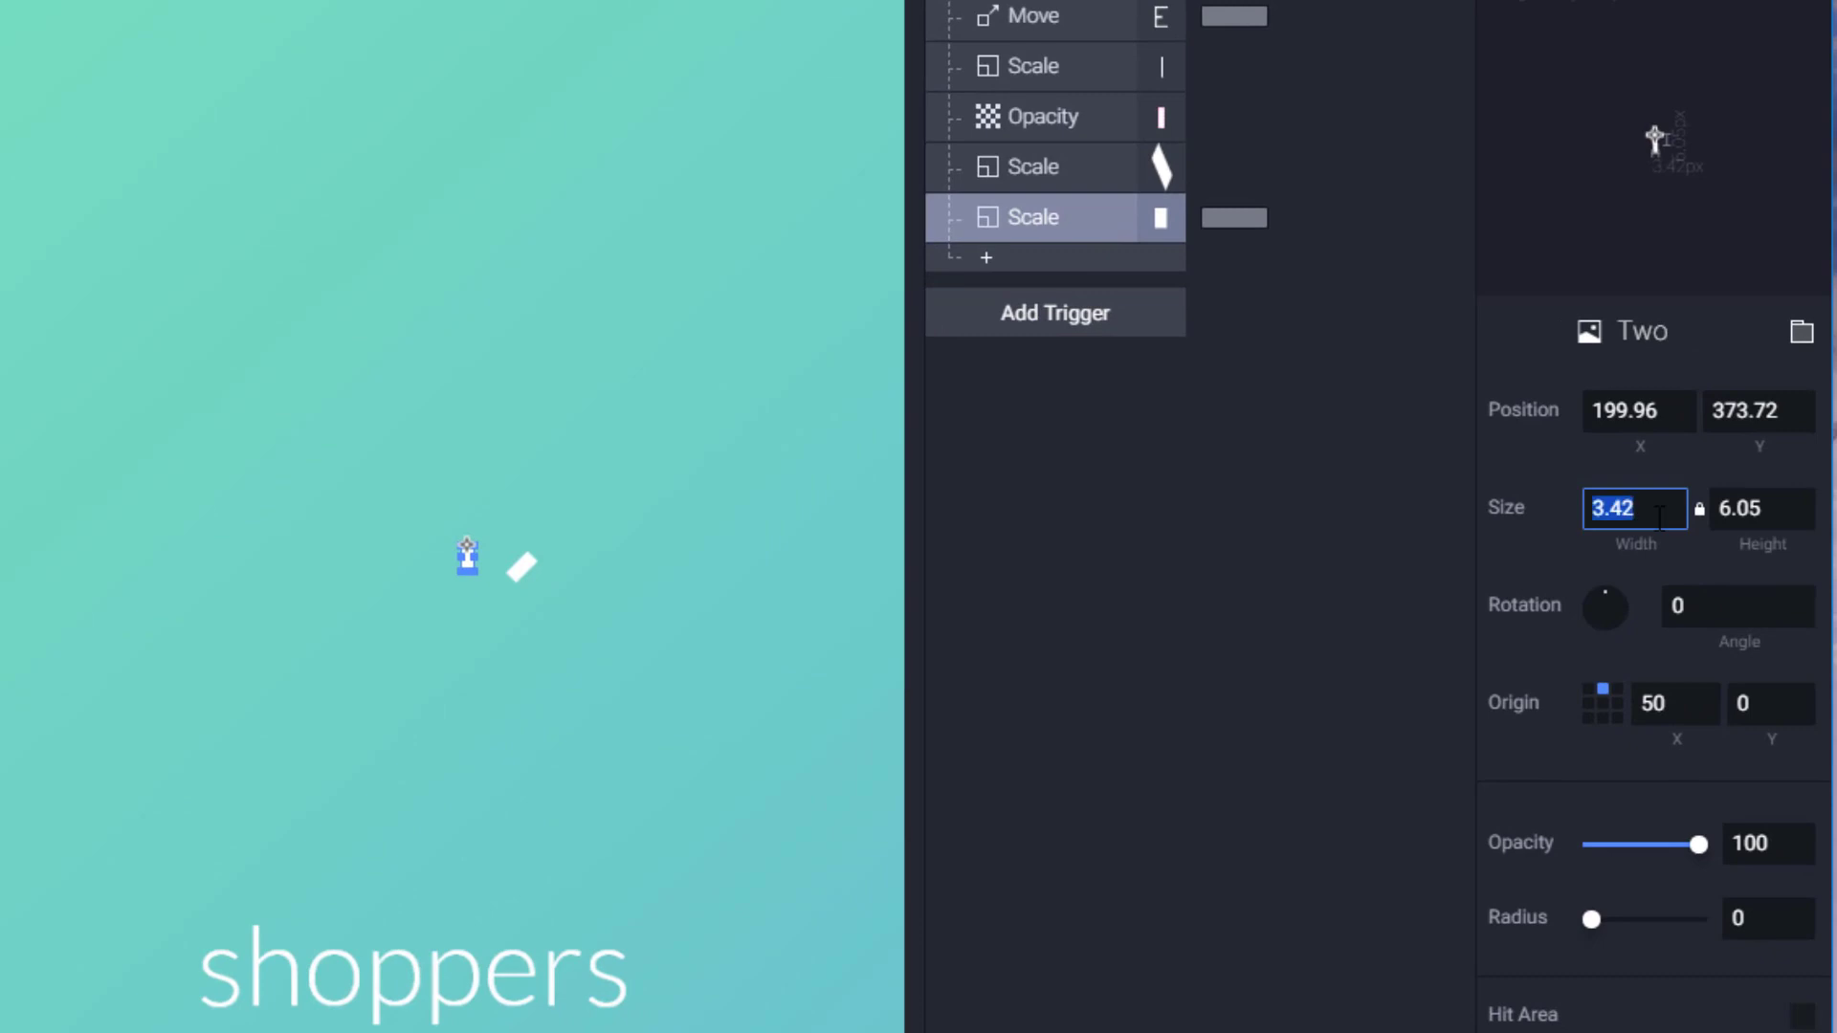
text(0)
click(1750, 510)
double_click(1750, 509)
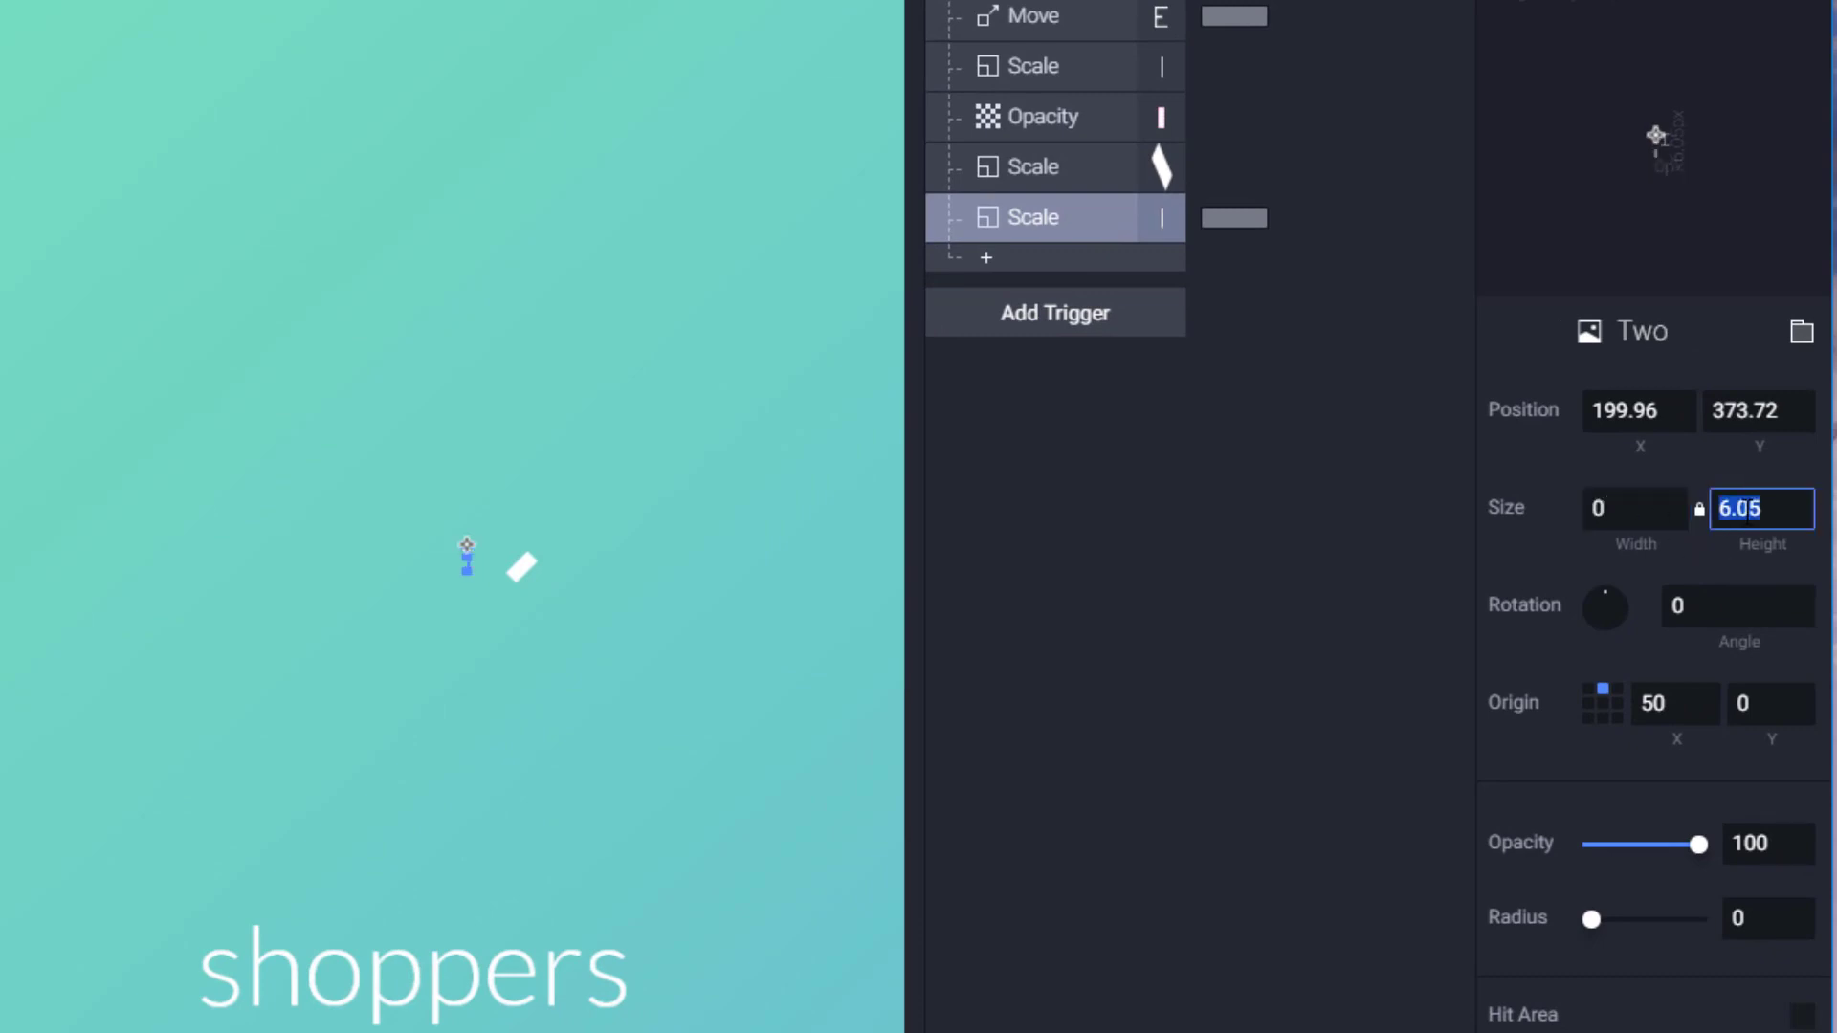
text(0)
click(1156, 425)
Set the start delay of the Two layer's Scale response to 2.1
click(1026, 220)
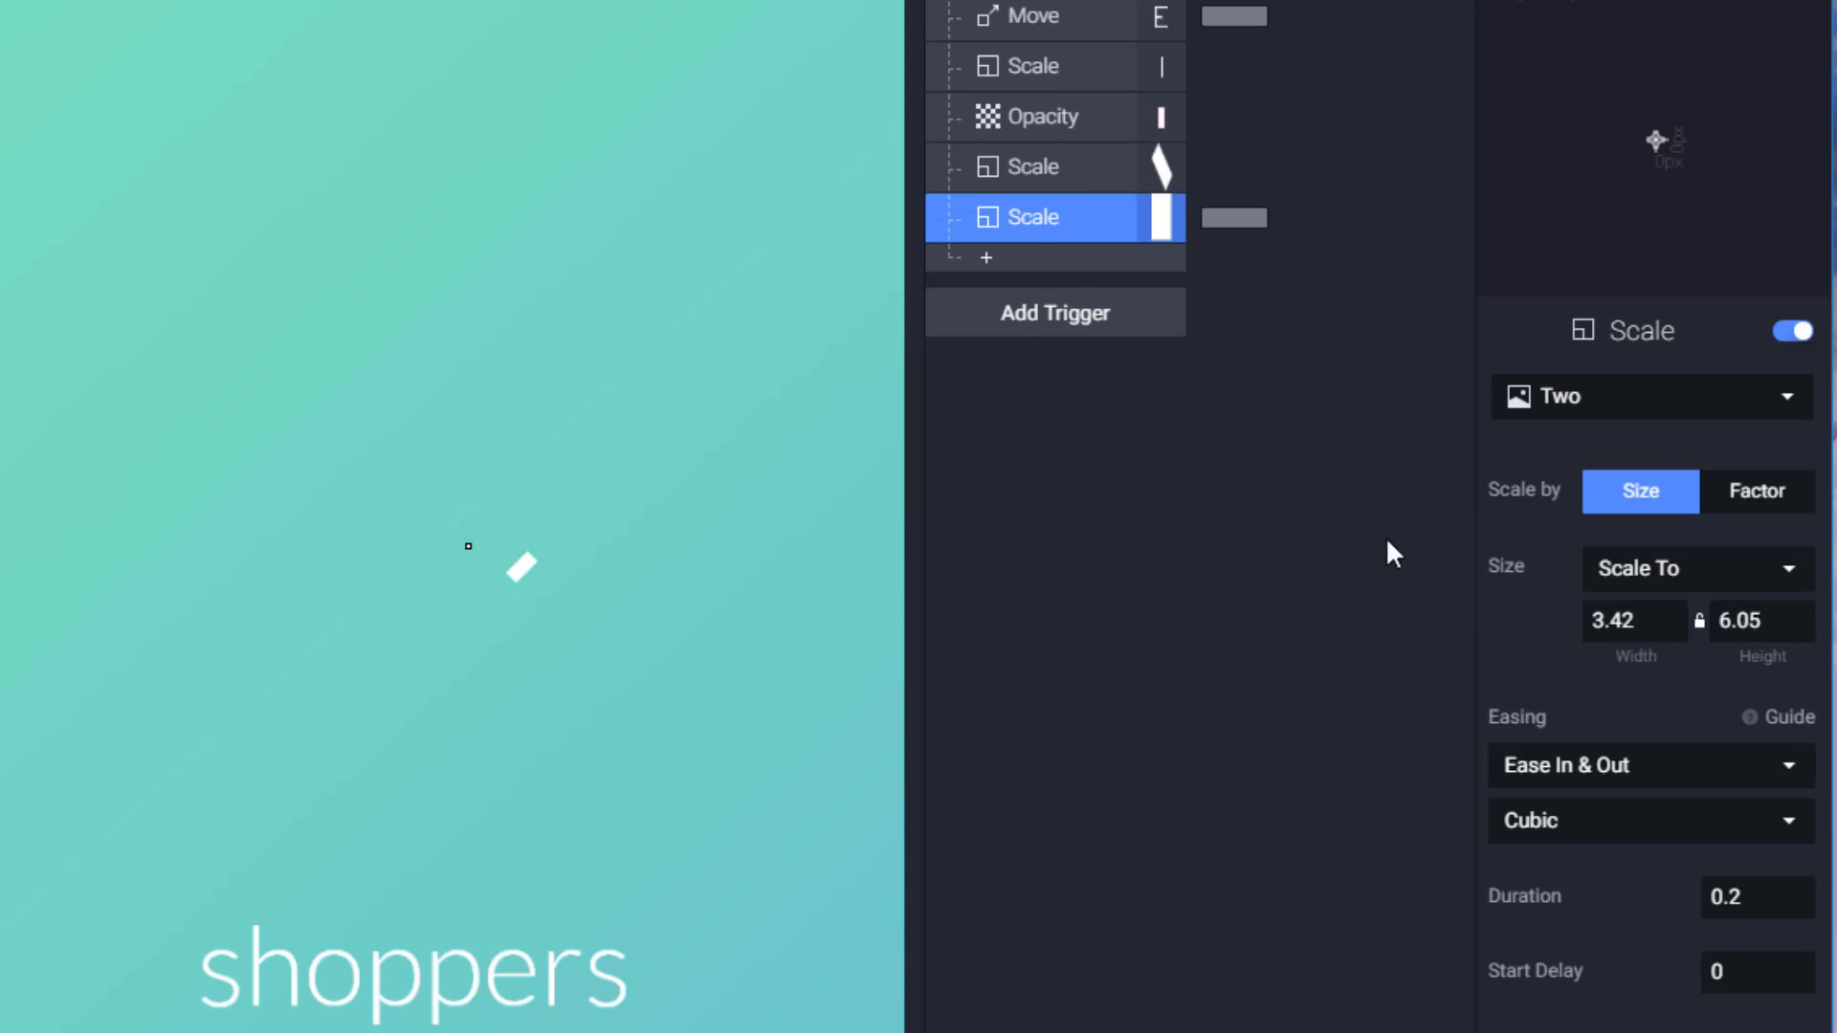
click(1713, 984)
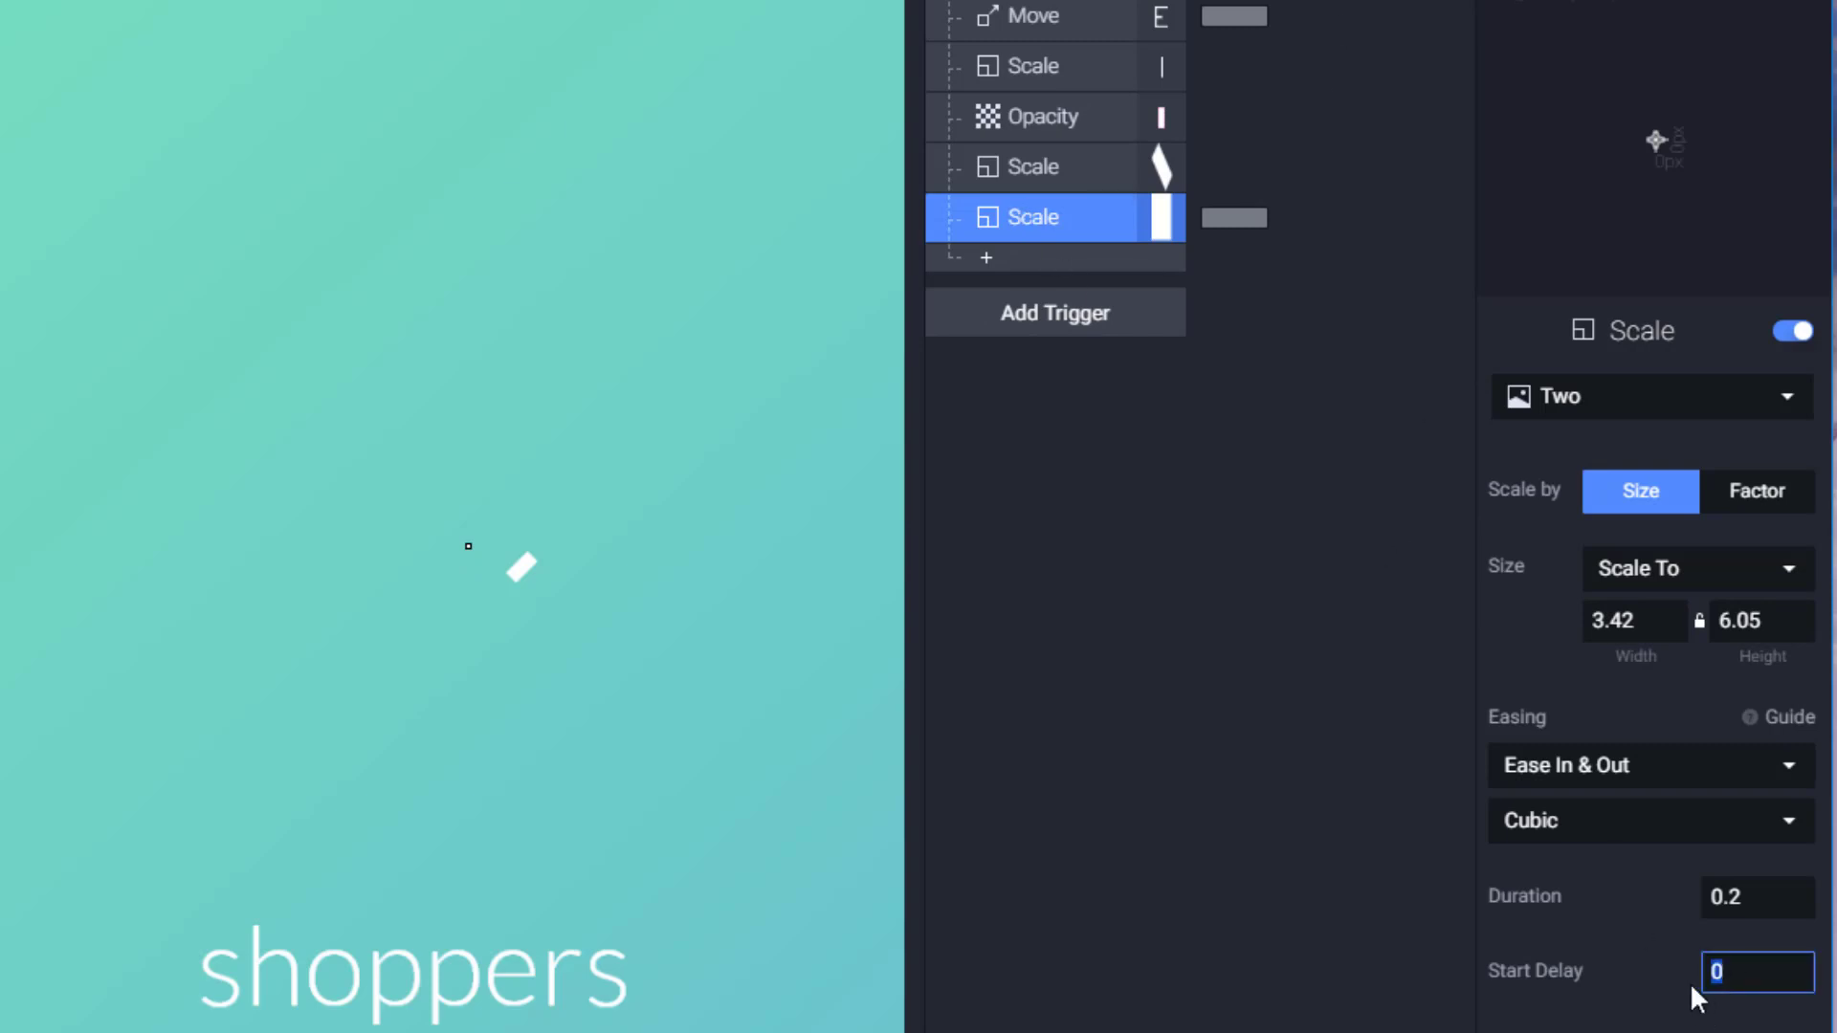
click(1077, 182)
click(1047, 202)
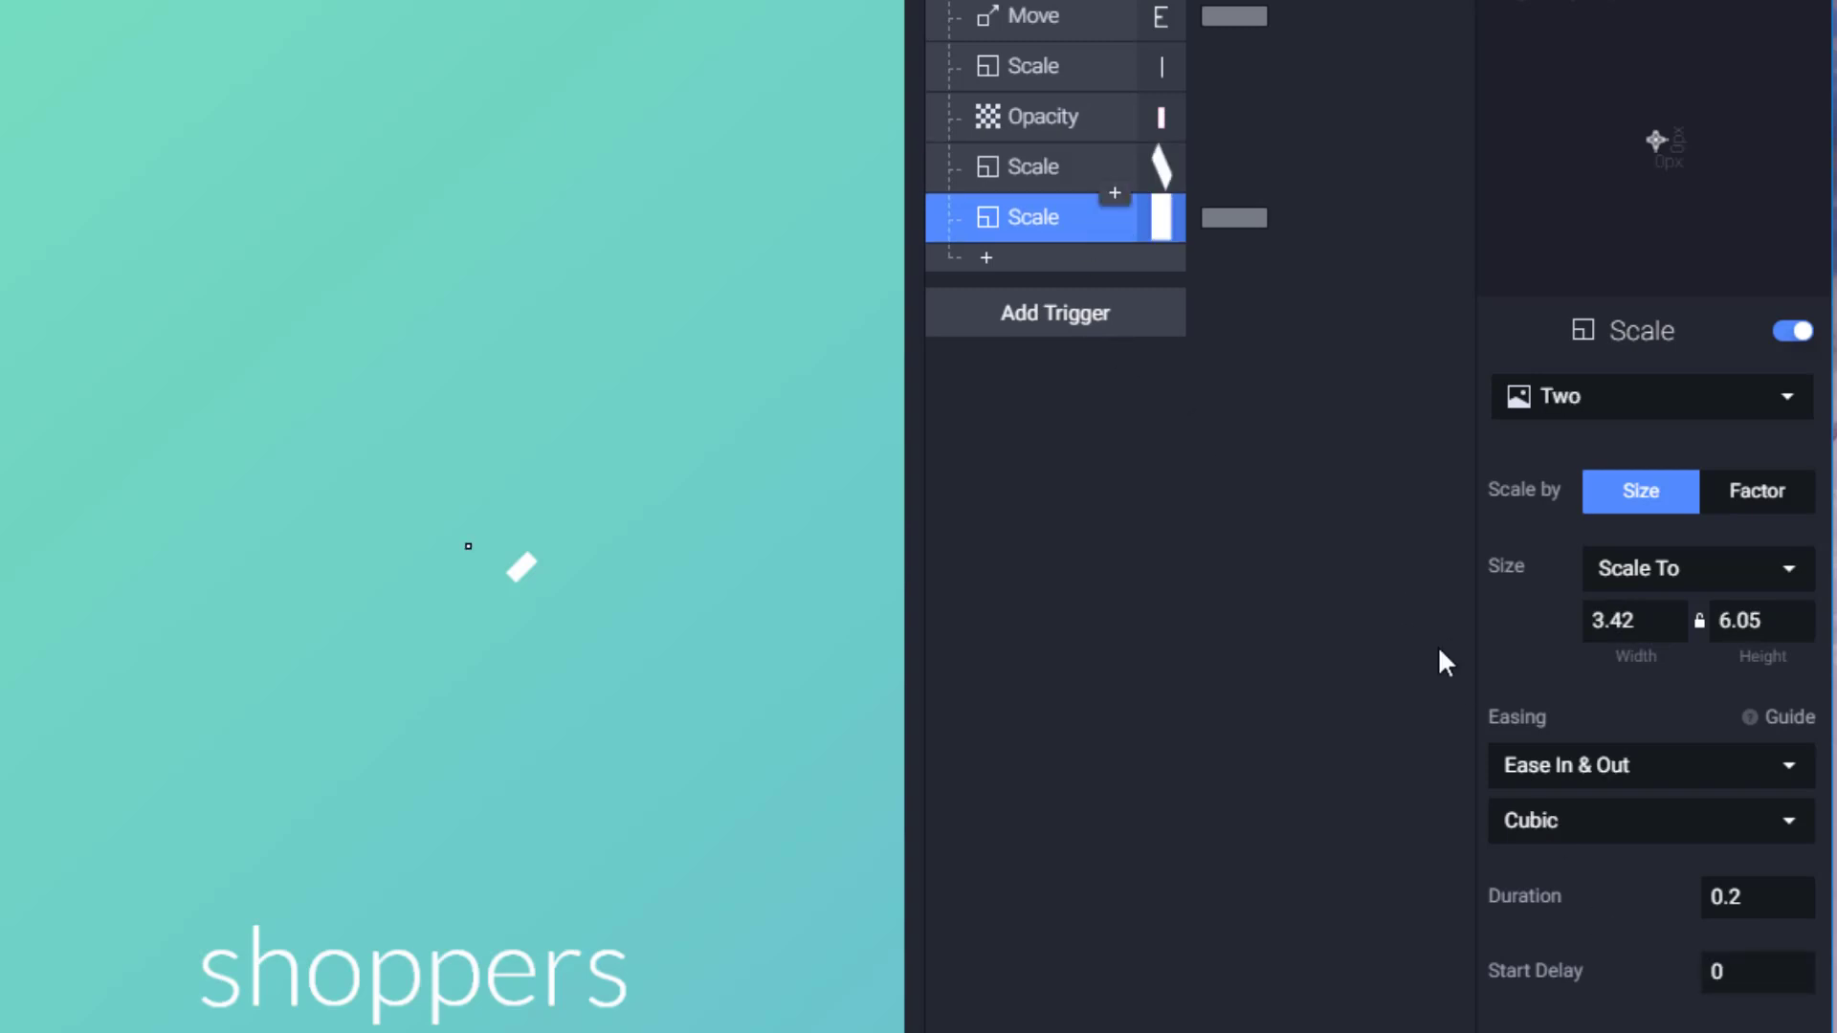
click(1736, 973)
text(2.1)
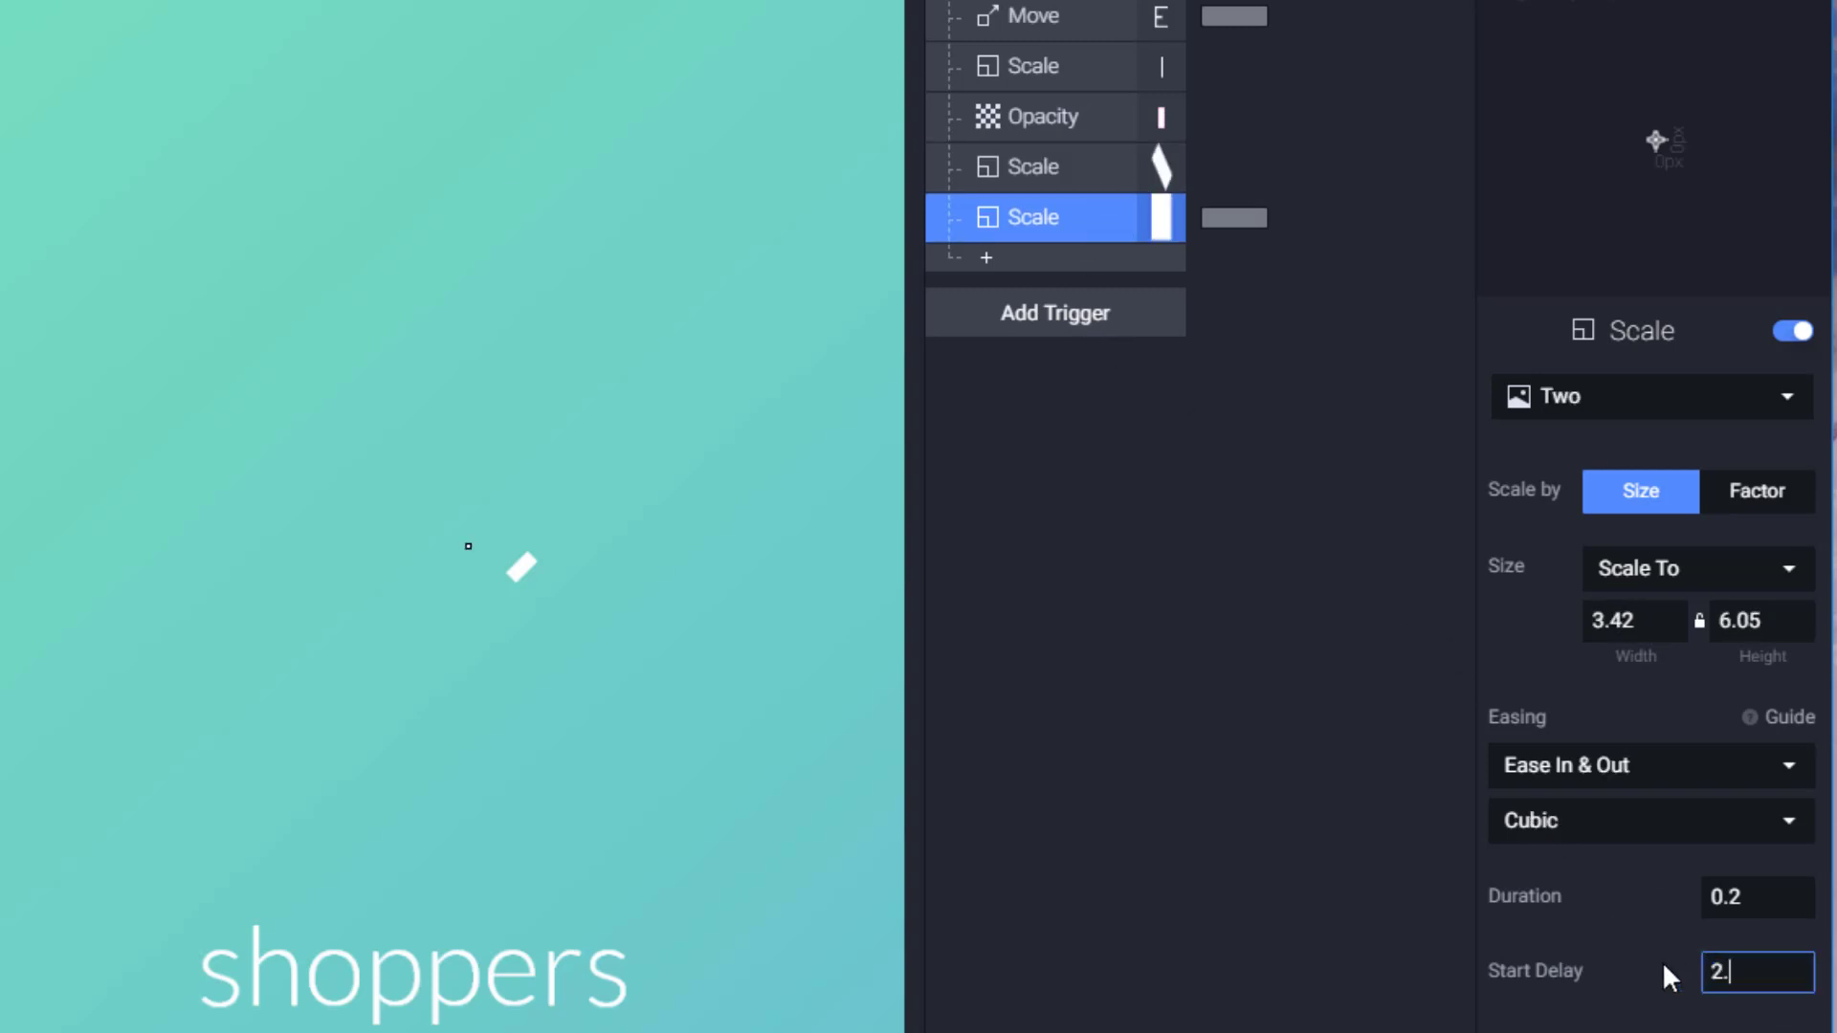
click(1168, 553)
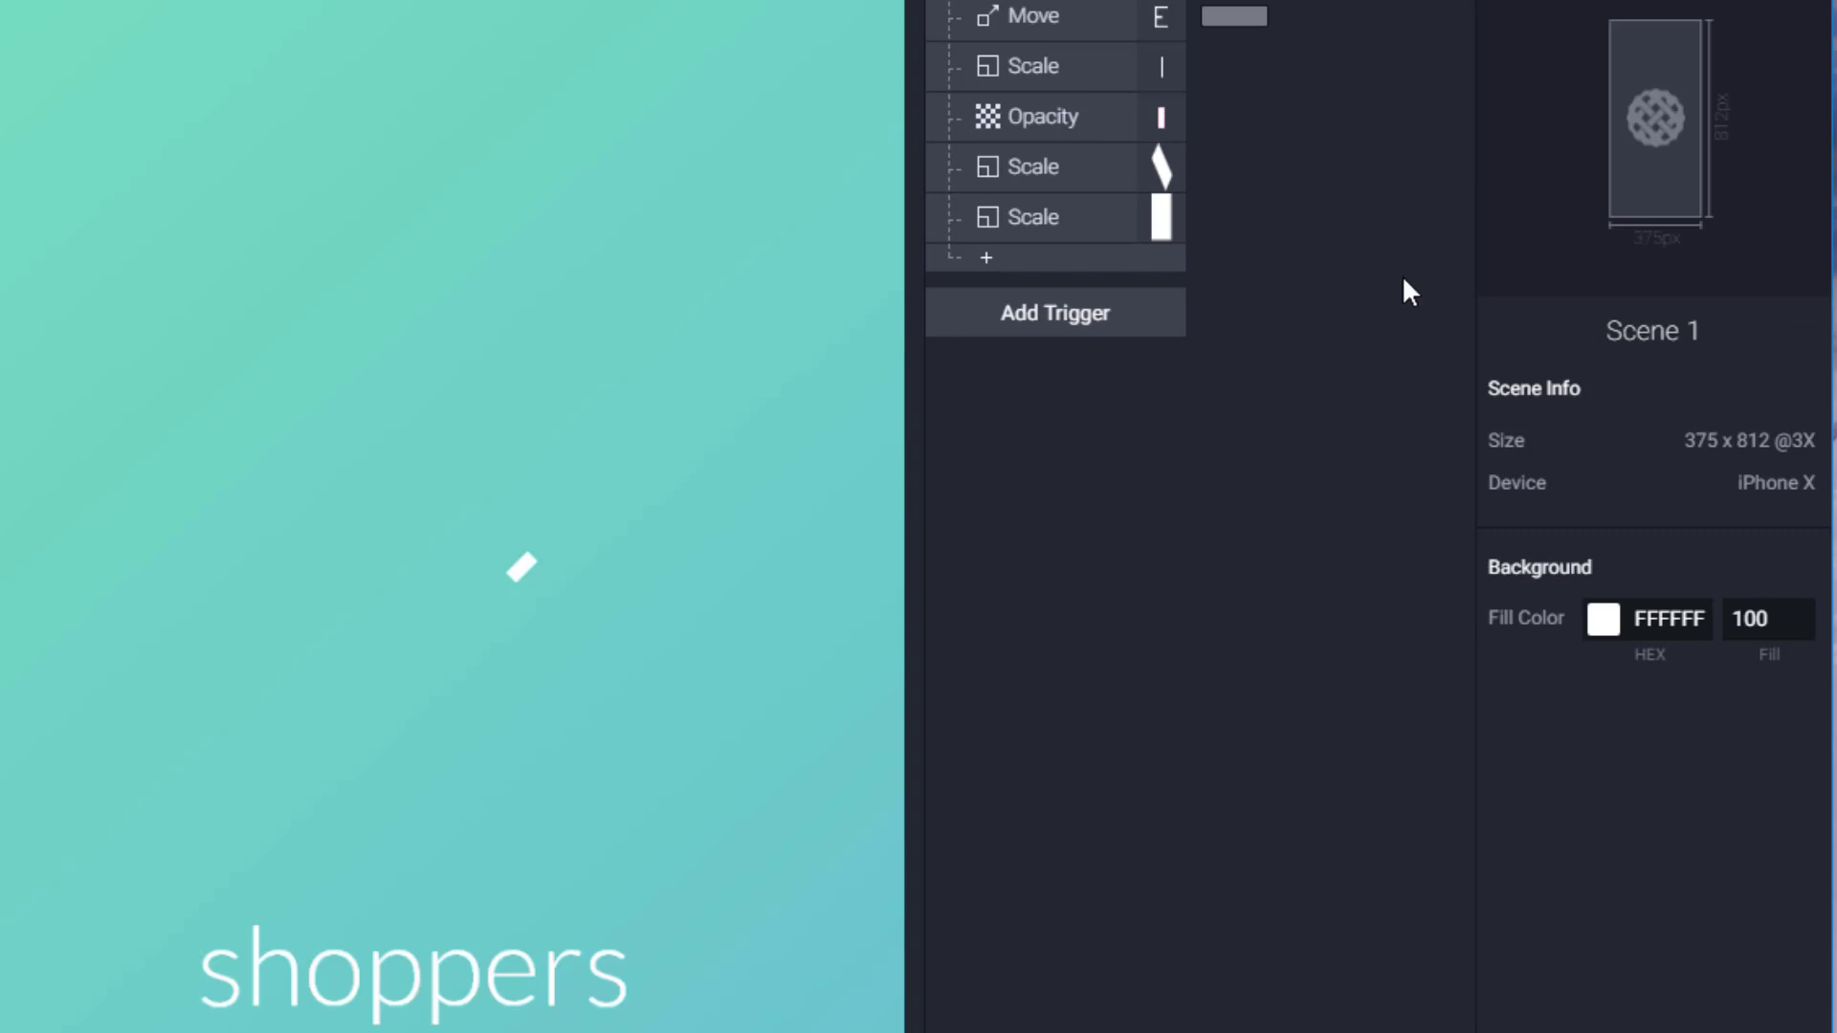
Add a Scale response to the Start trigger, assign it to the Three layer and set its start delay to 2.2
click(989, 260)
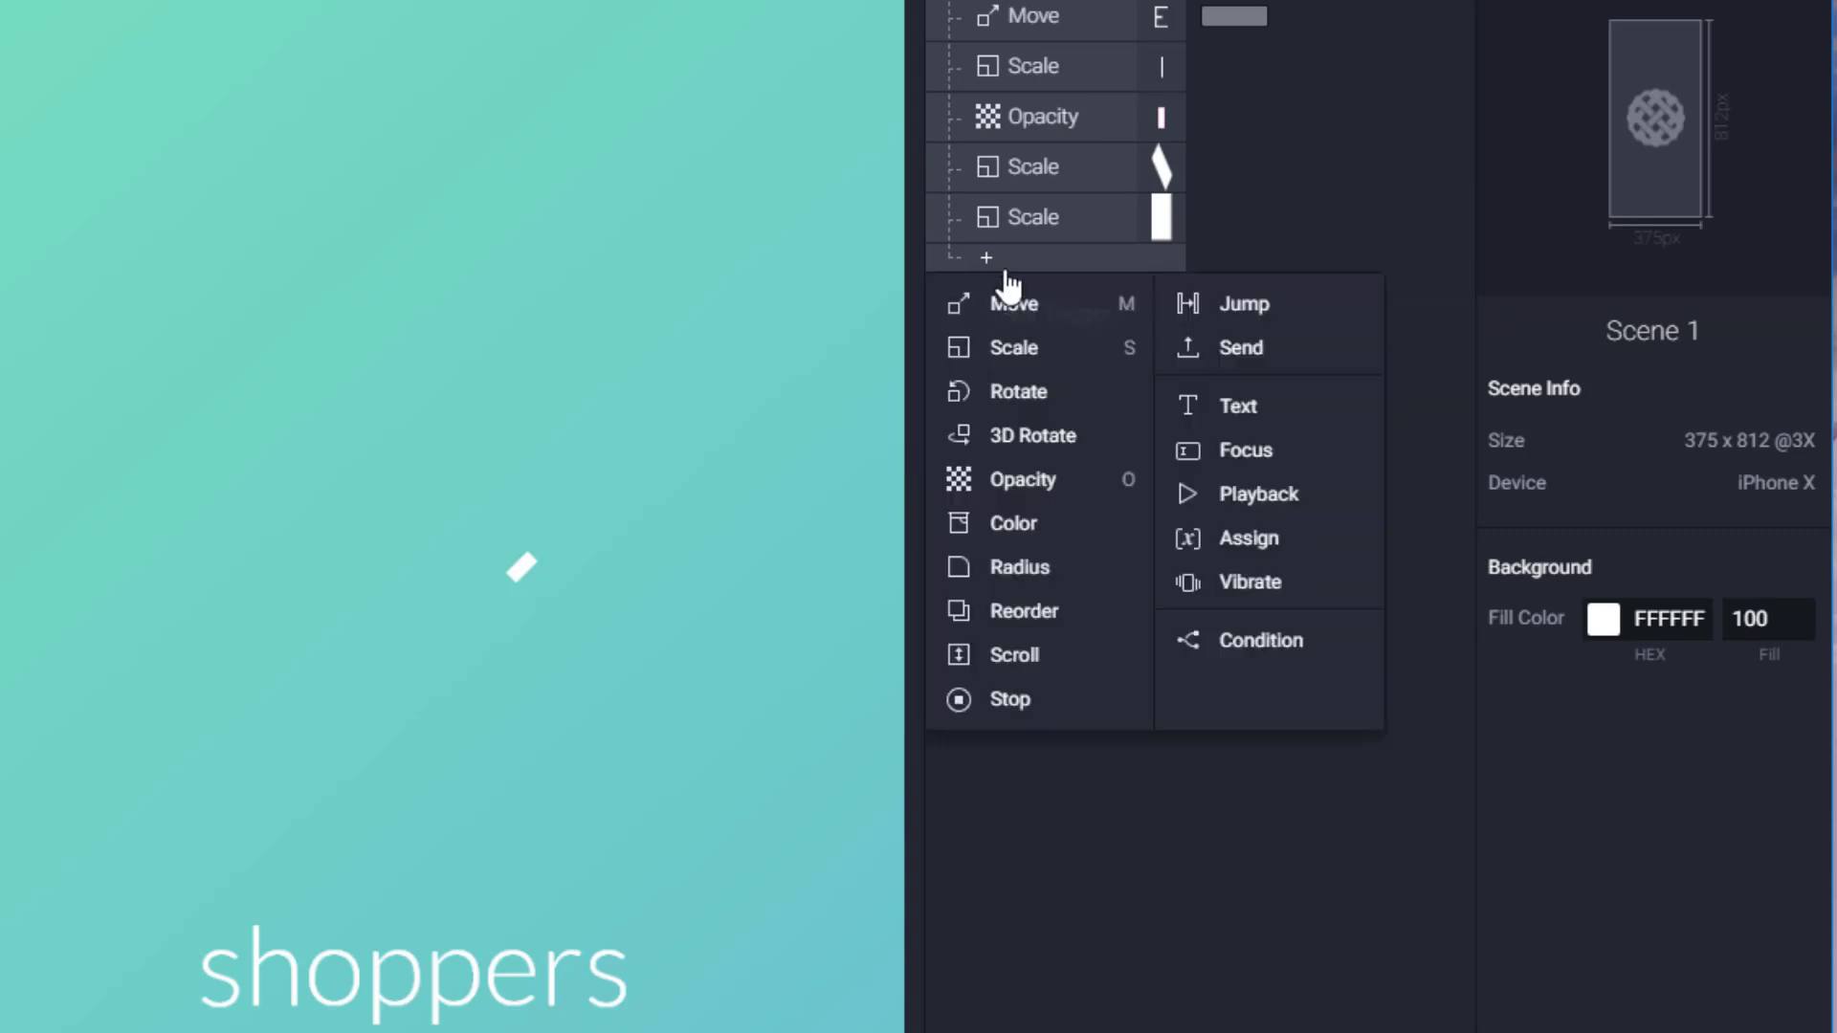
click(1043, 356)
click(1599, 400)
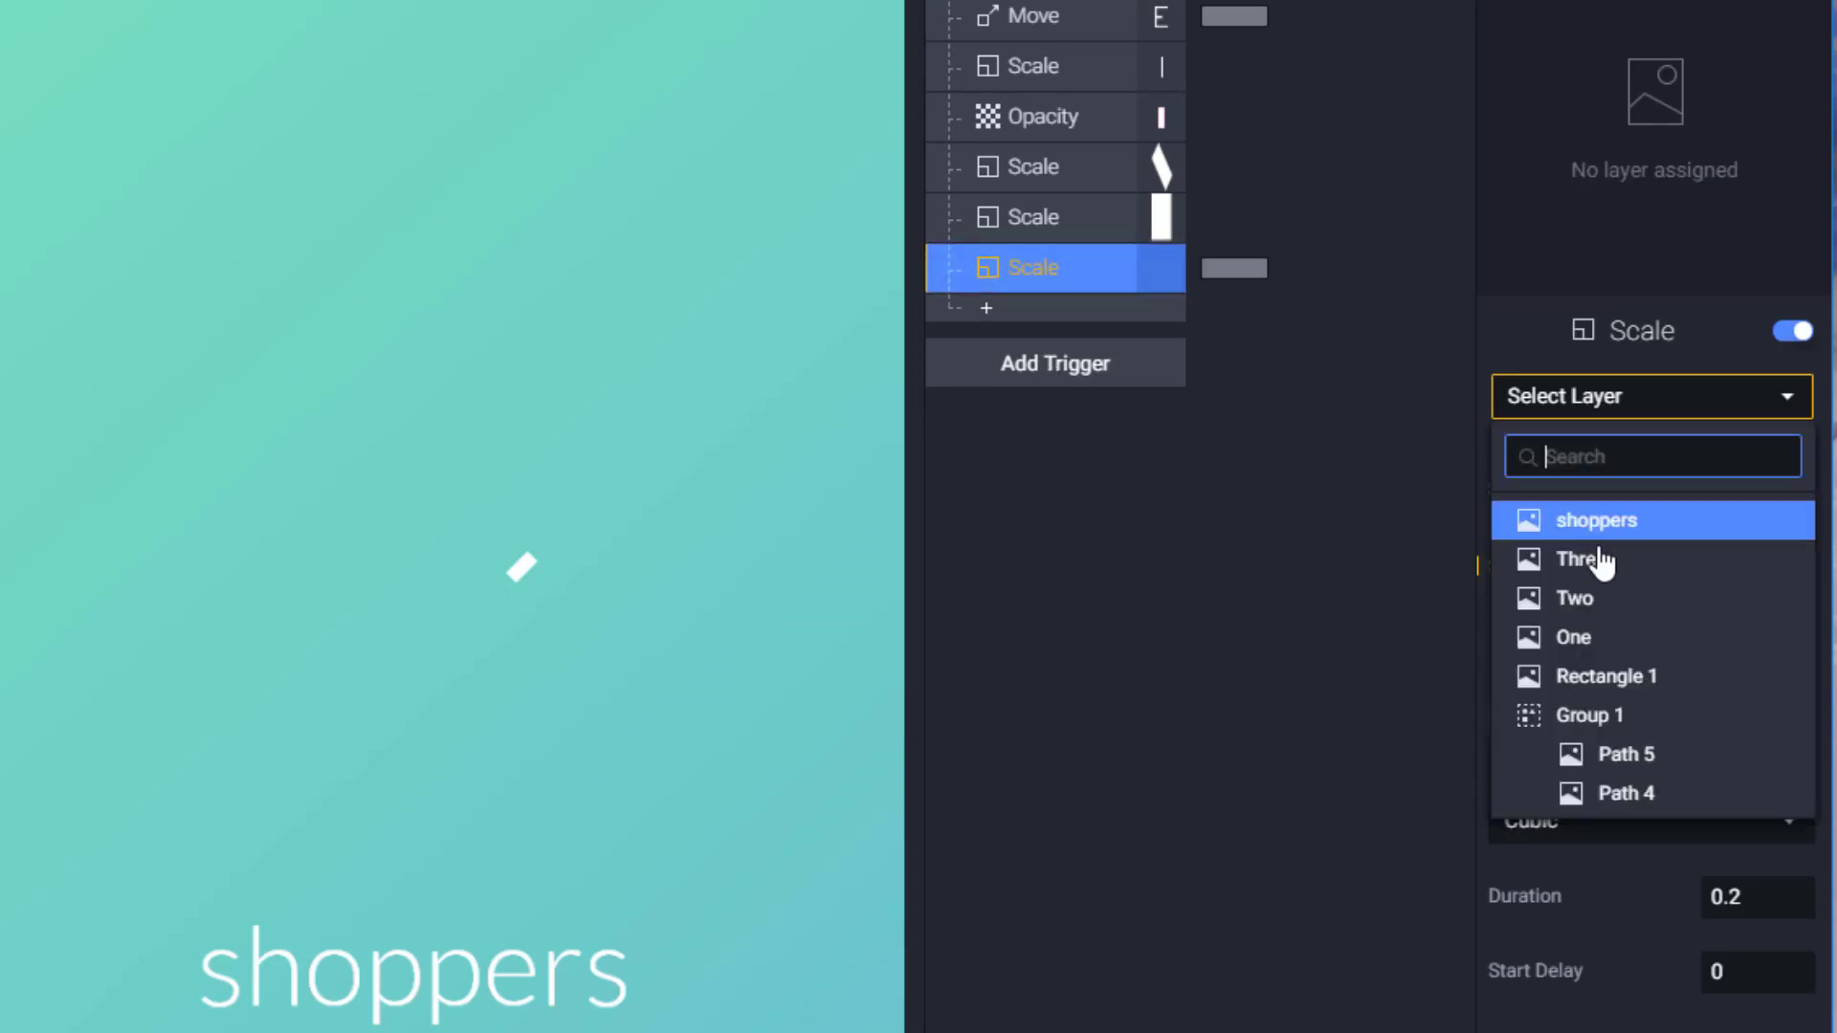
click(1603, 562)
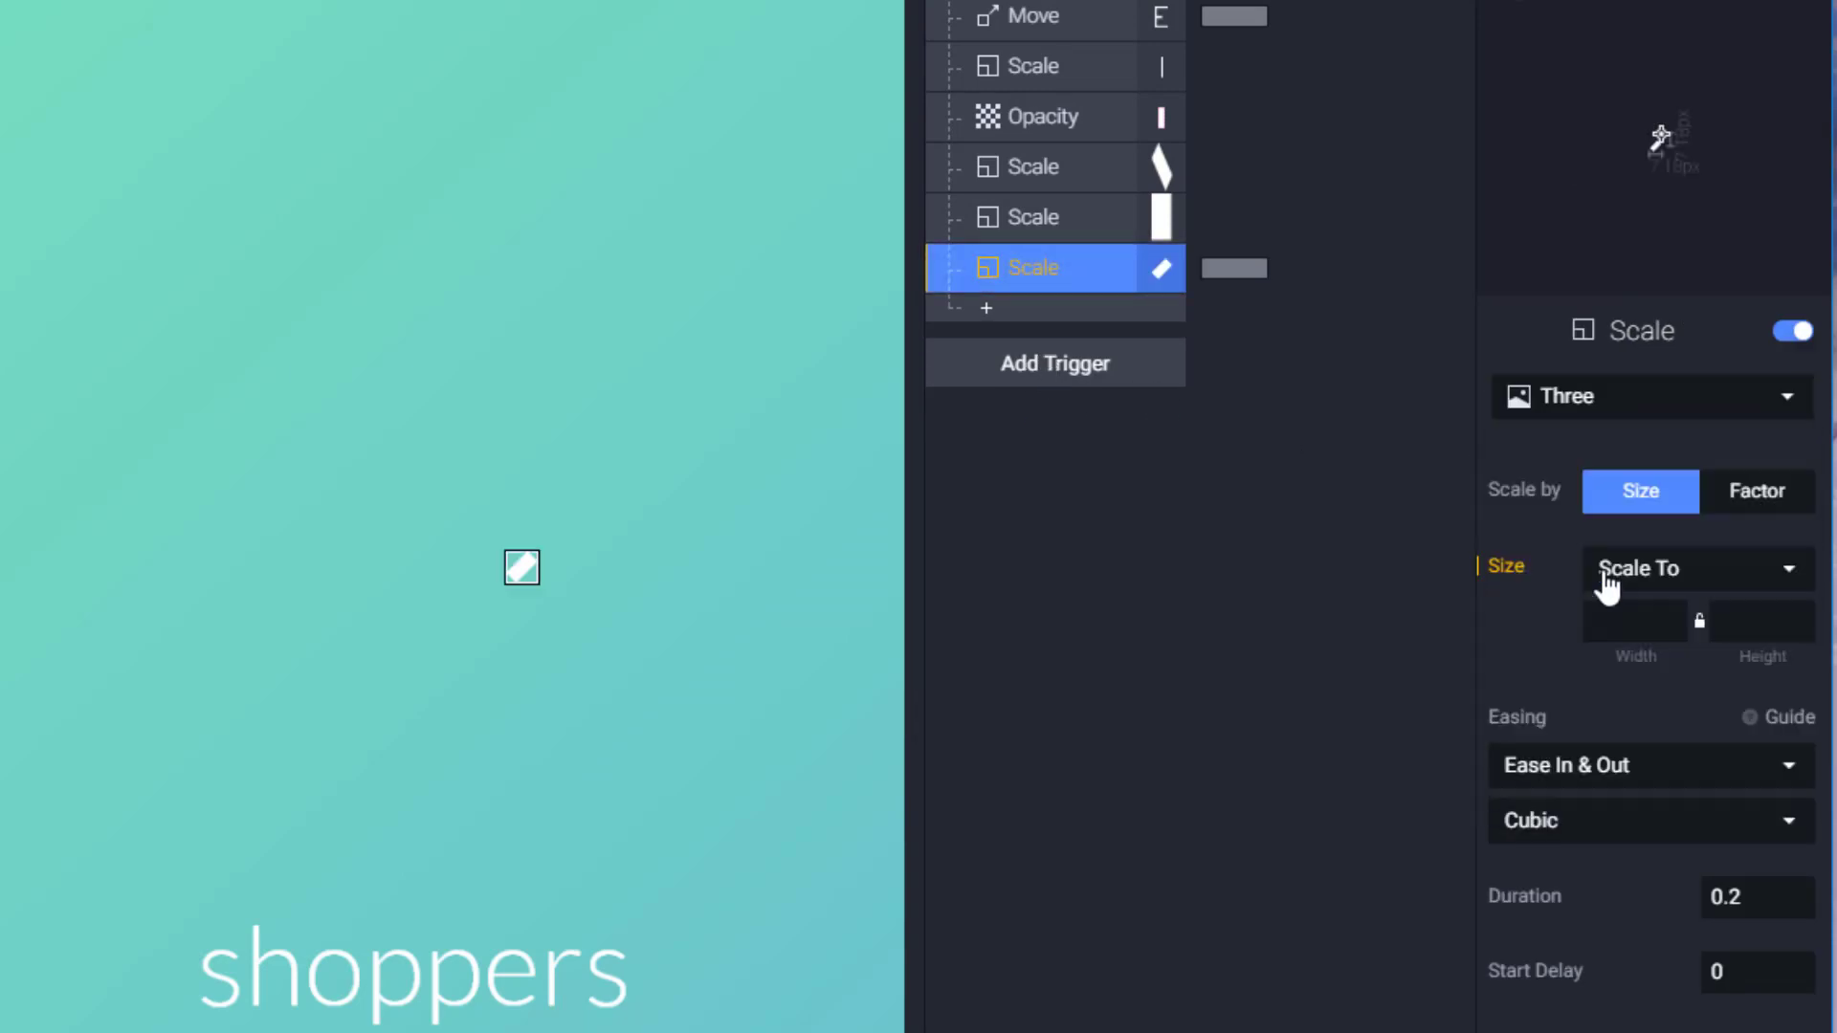
click(1744, 969)
text(2.)
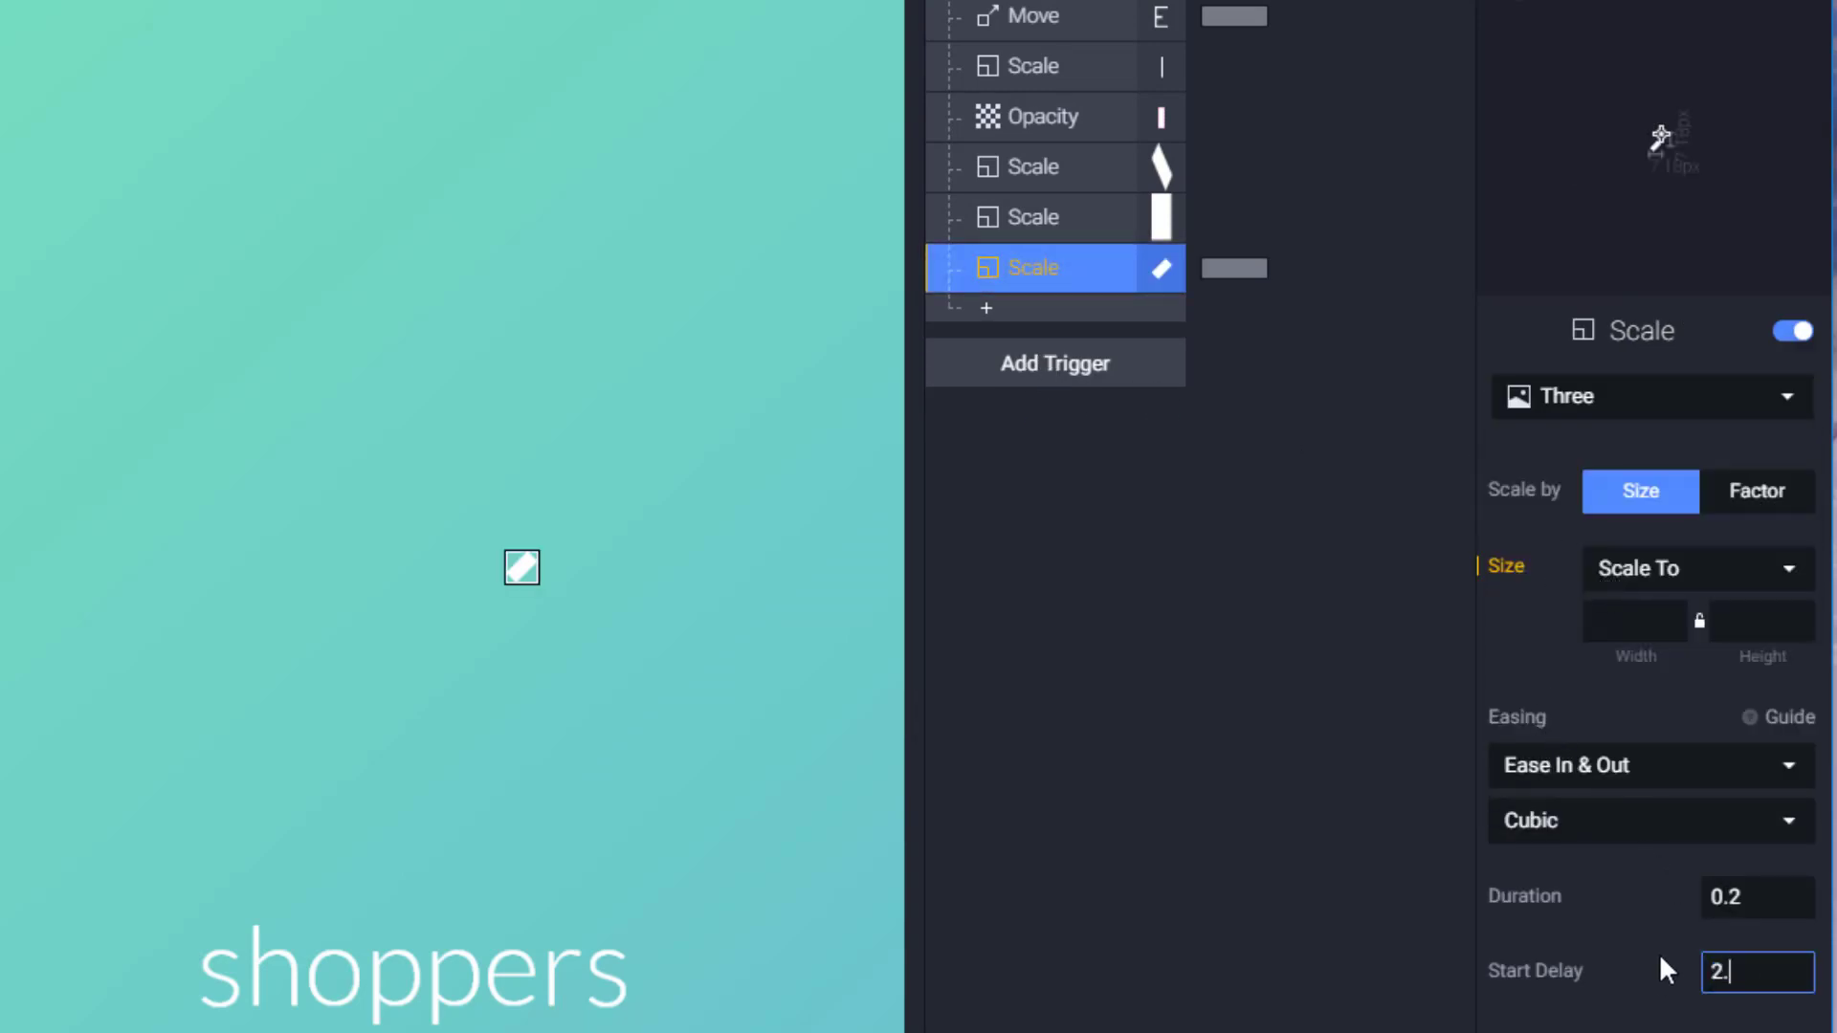
text(2)
Give the Two layer's Scale response Ease In easing with the Quart curve
click(1041, 217)
click(1029, 180)
click(1020, 221)
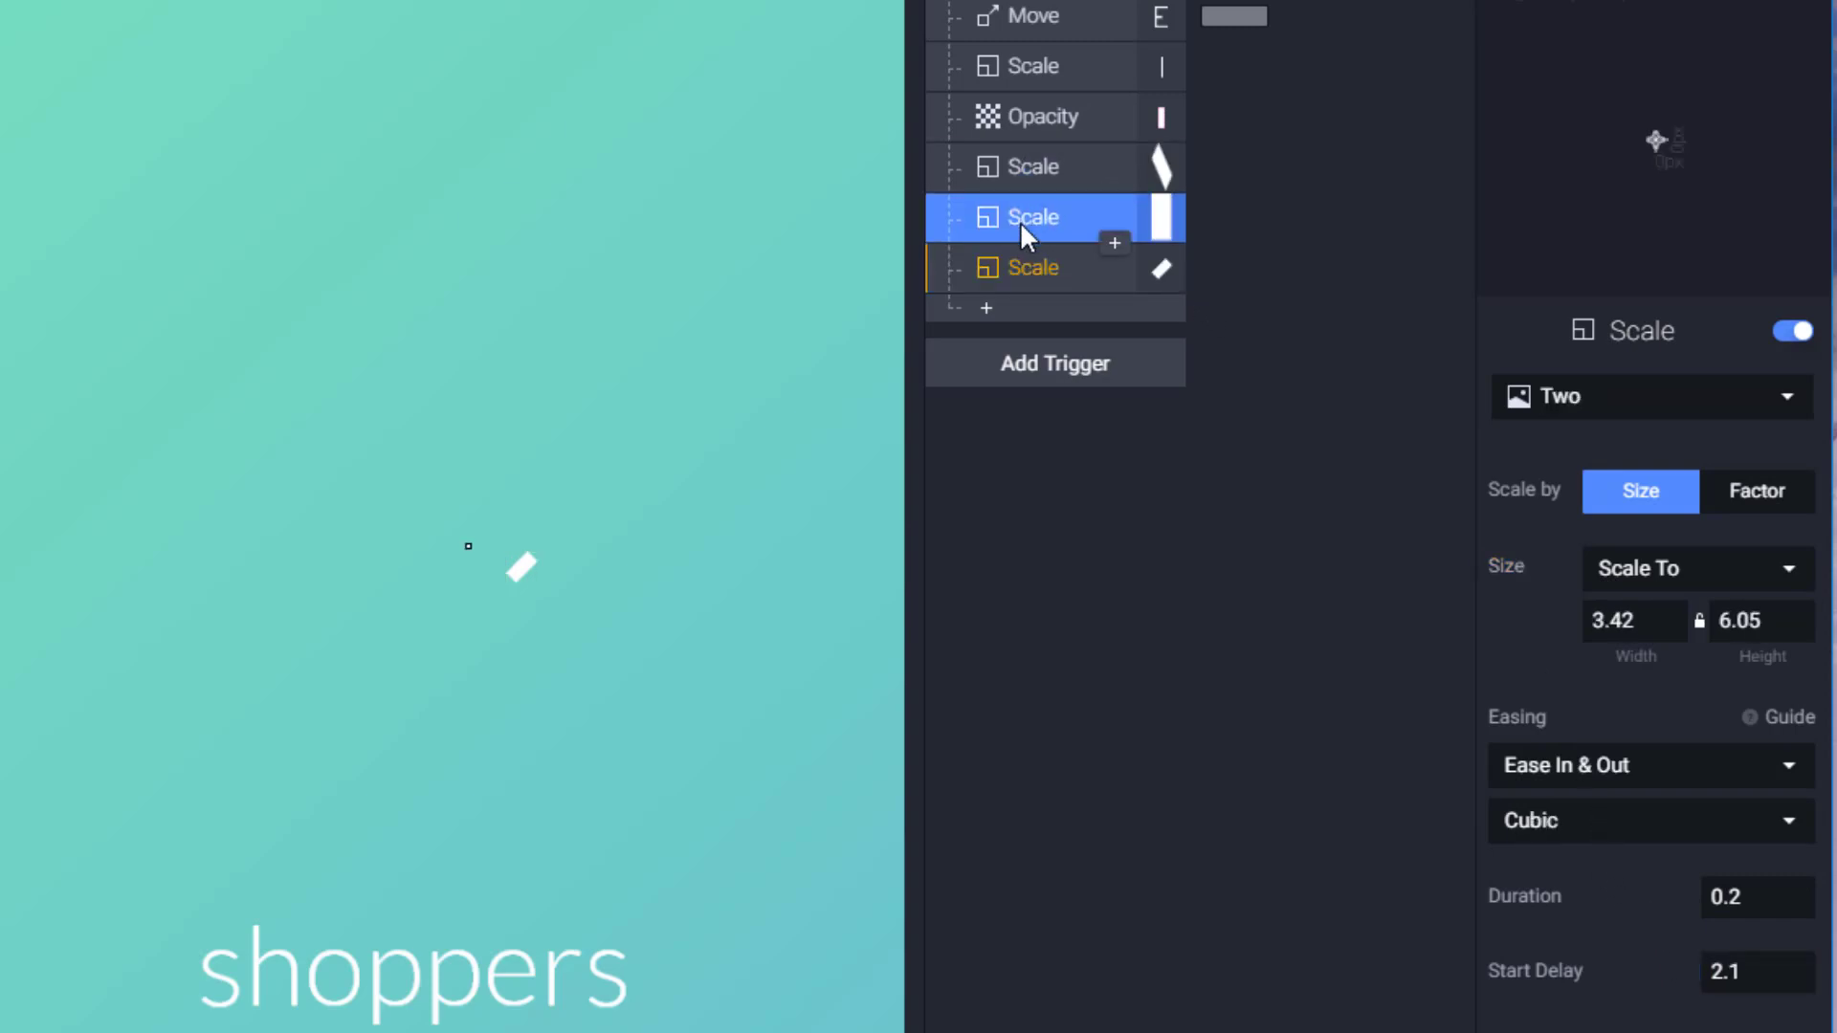
click(1548, 771)
click(1582, 860)
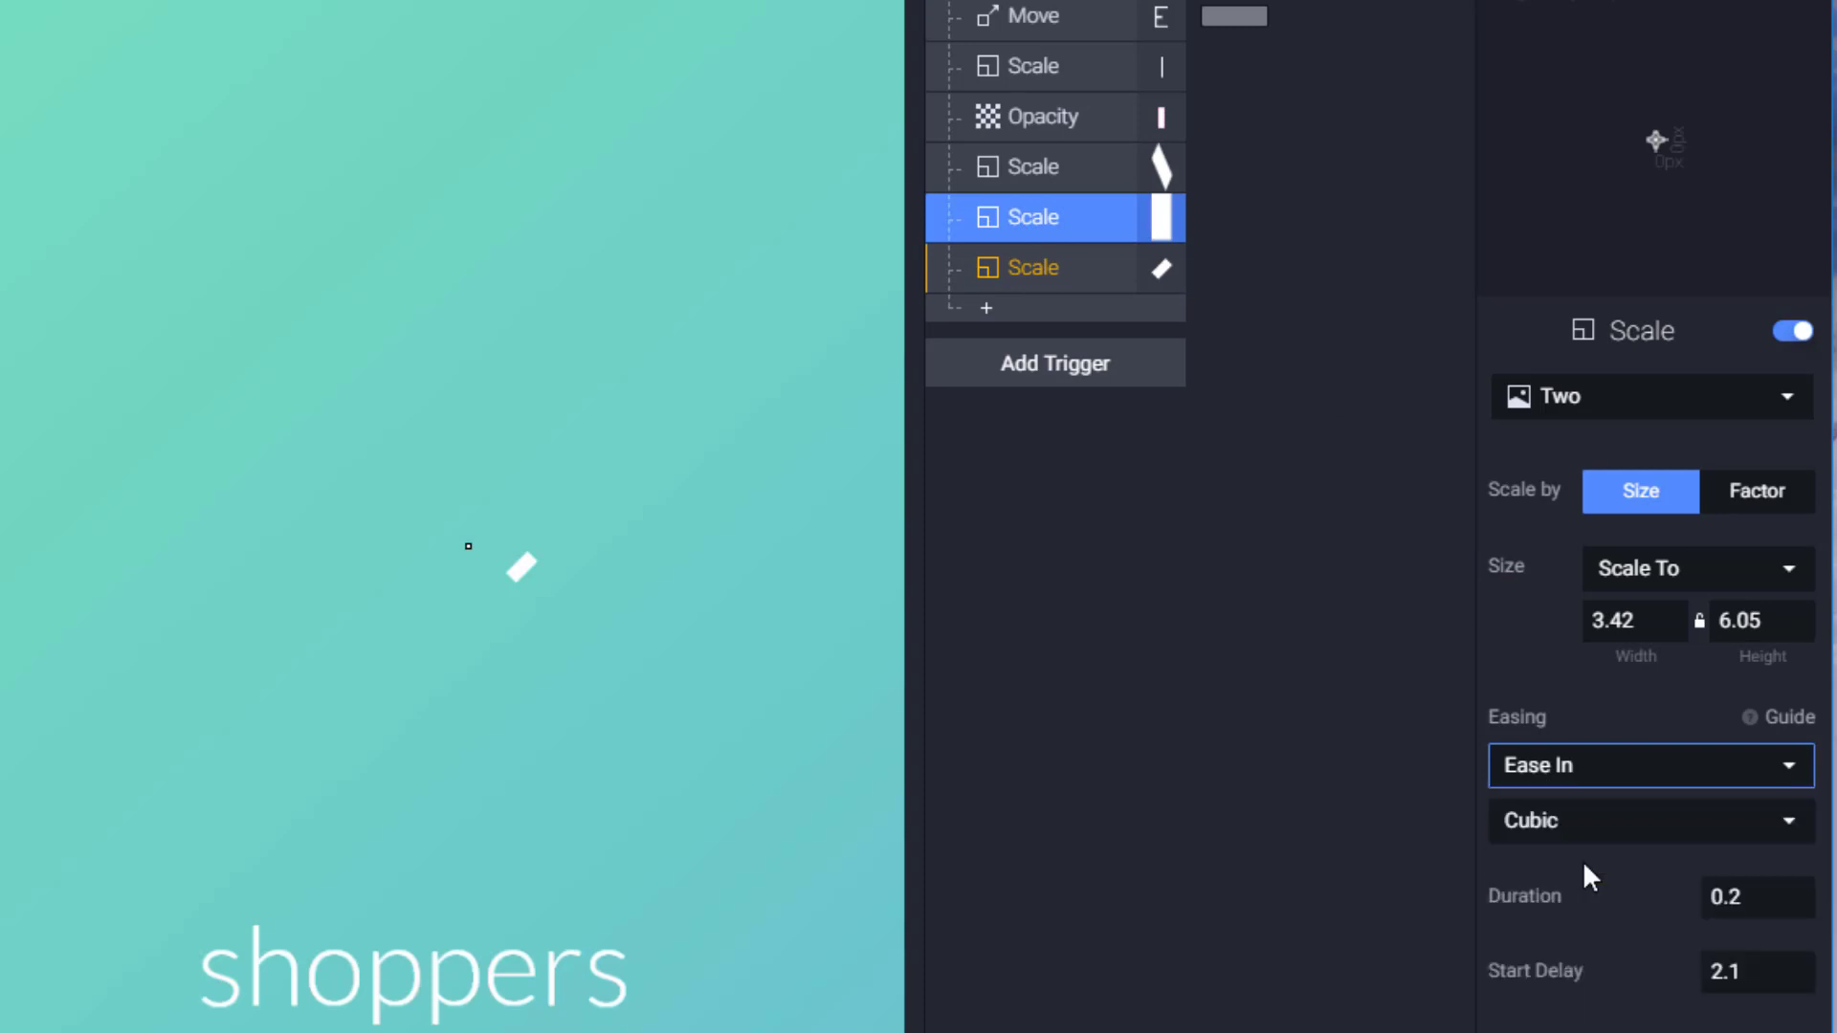
click(1588, 821)
click(1571, 914)
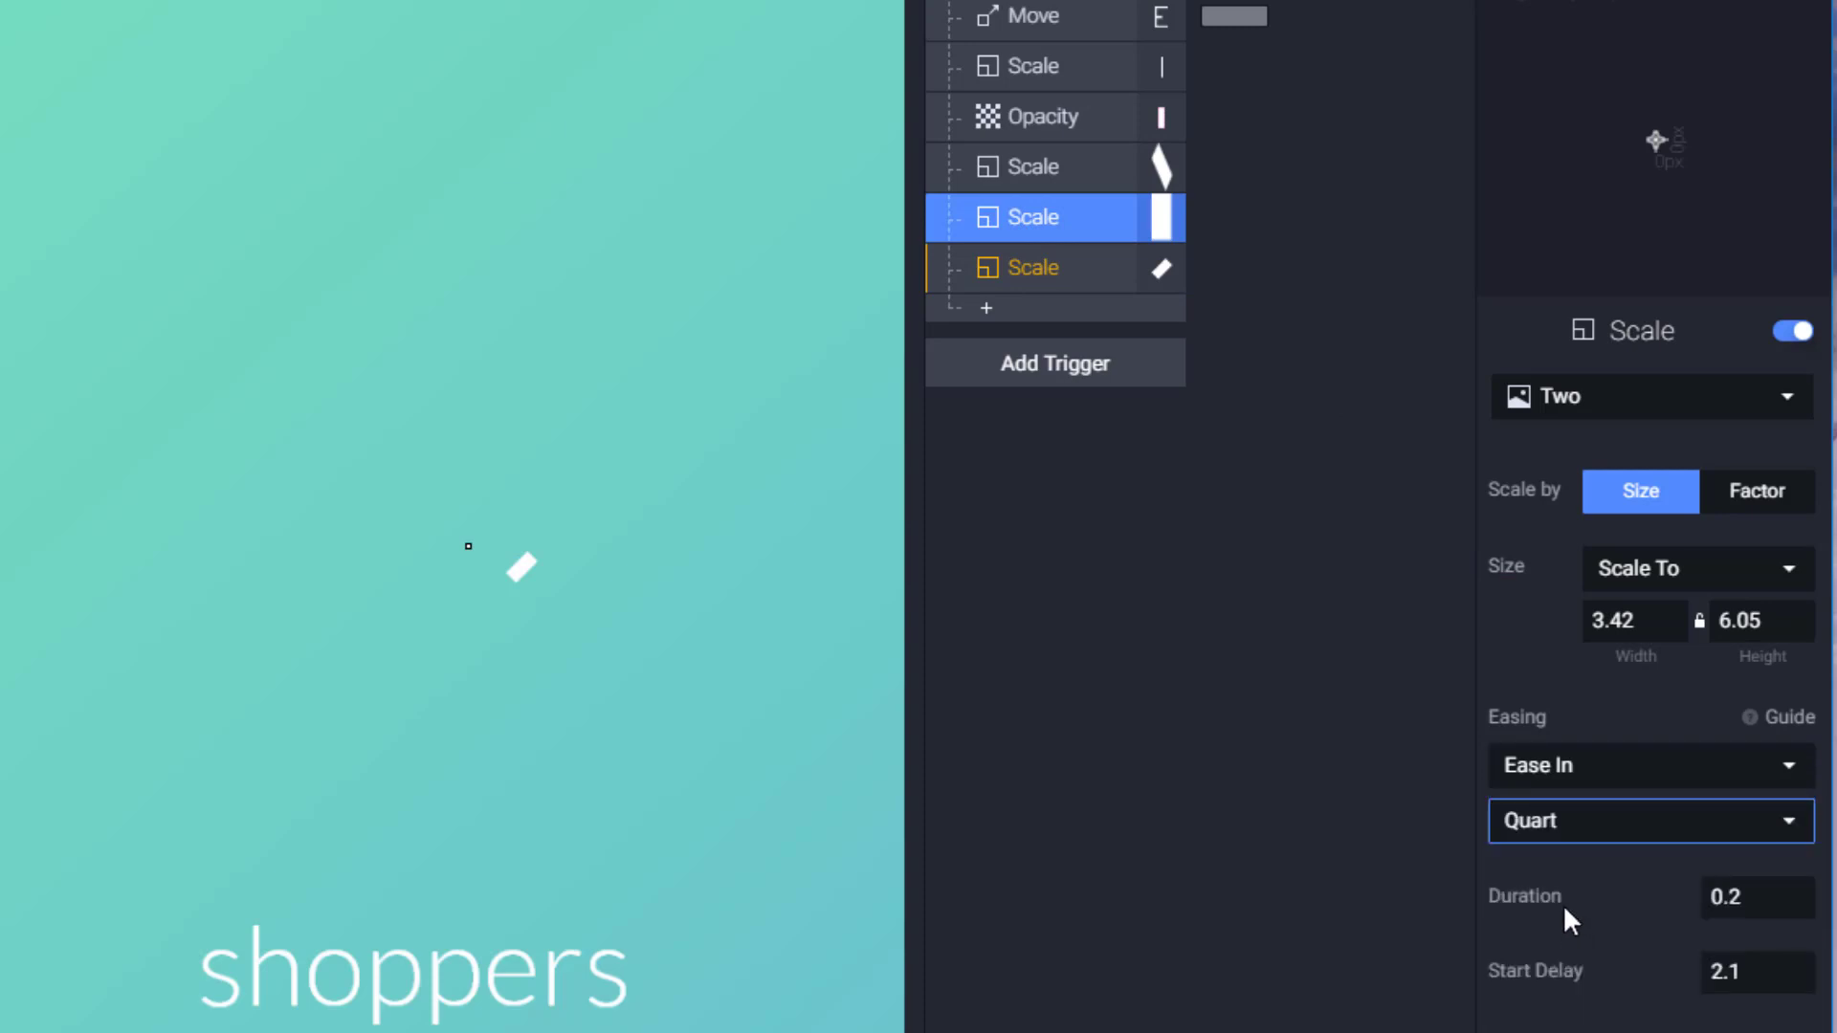
Give the Three layer's Scale response Ease In easing with the Quart curve and leave that response selected
click(1051, 270)
click(1556, 771)
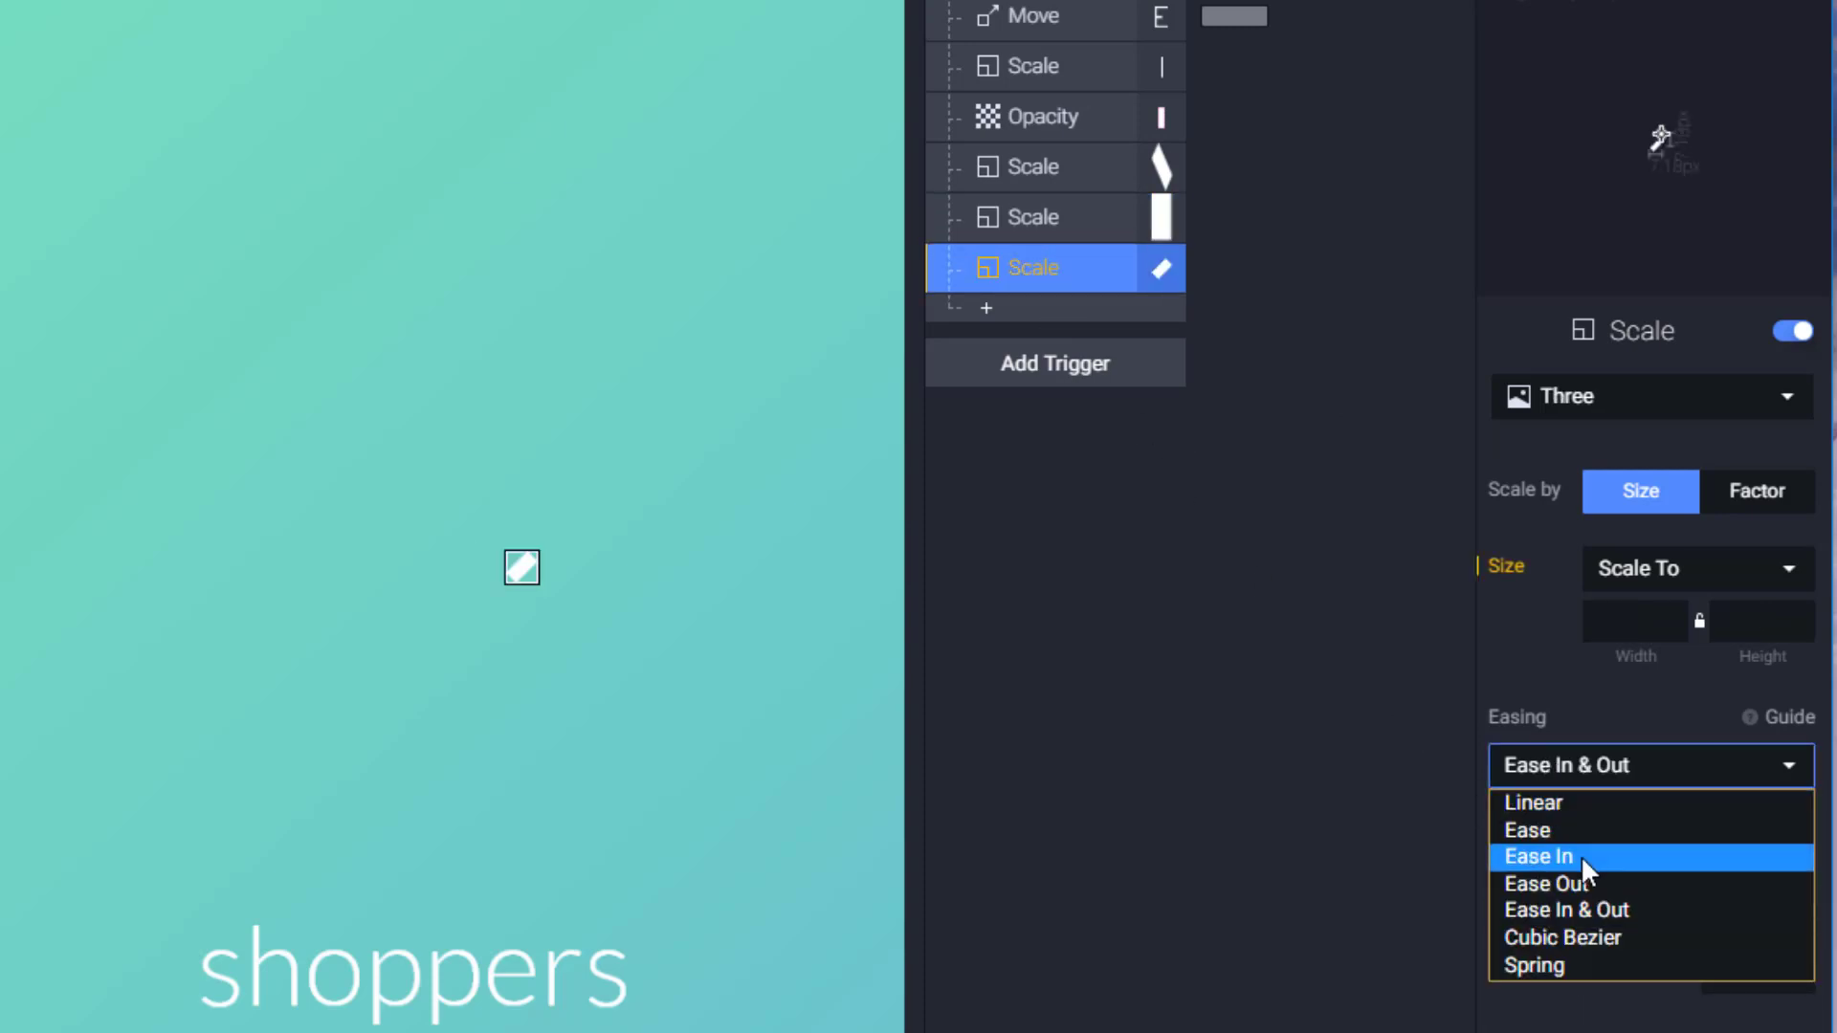
click(1581, 855)
click(1586, 821)
click(1577, 914)
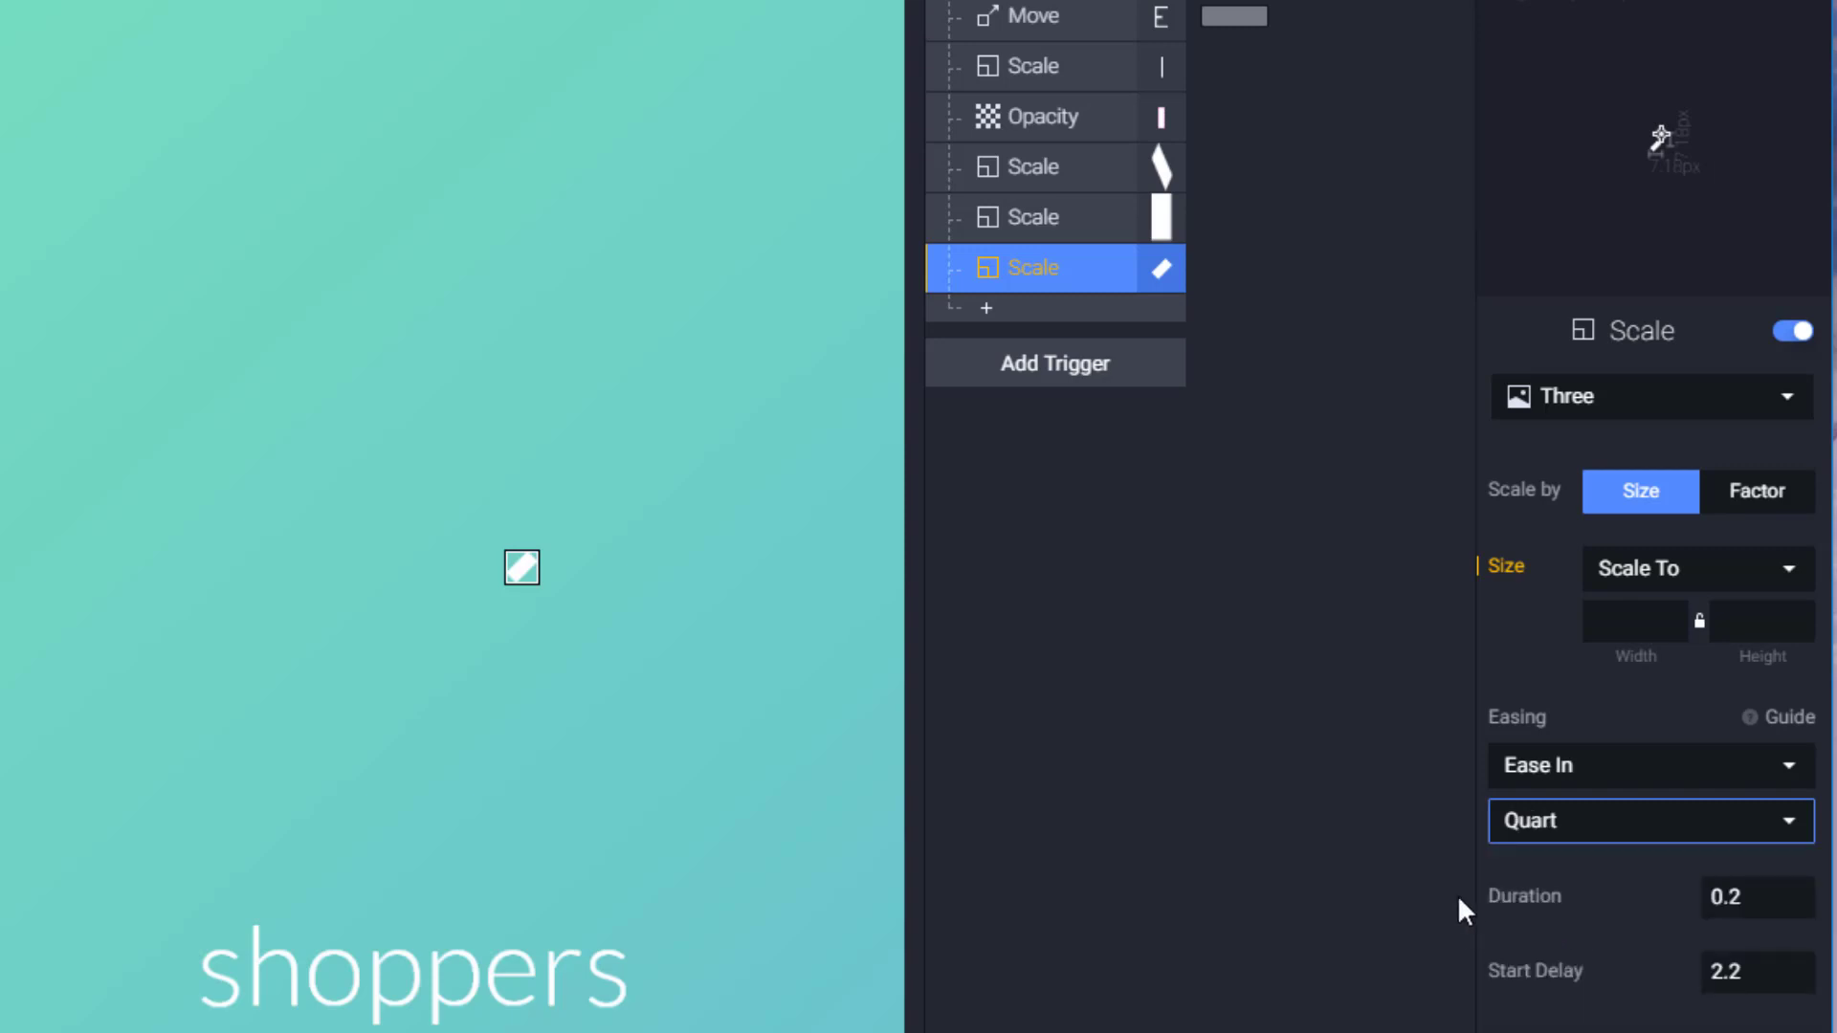
click(1241, 689)
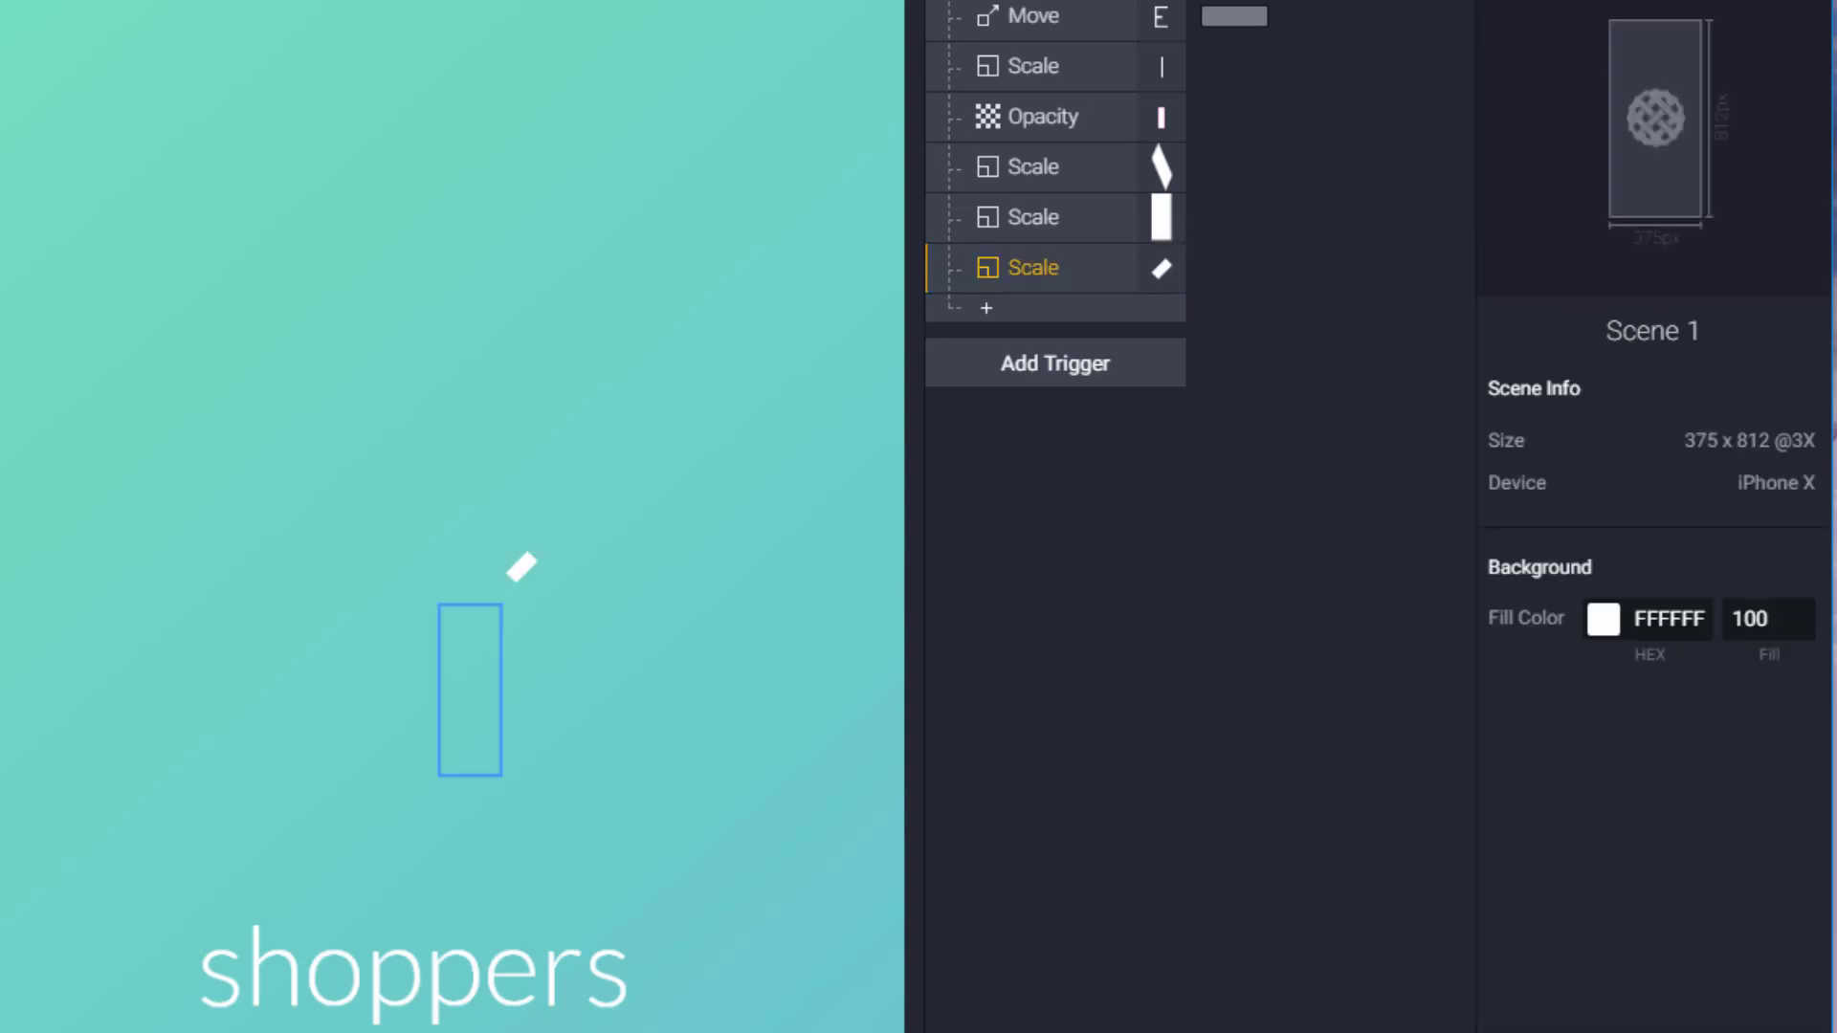
click(1053, 278)
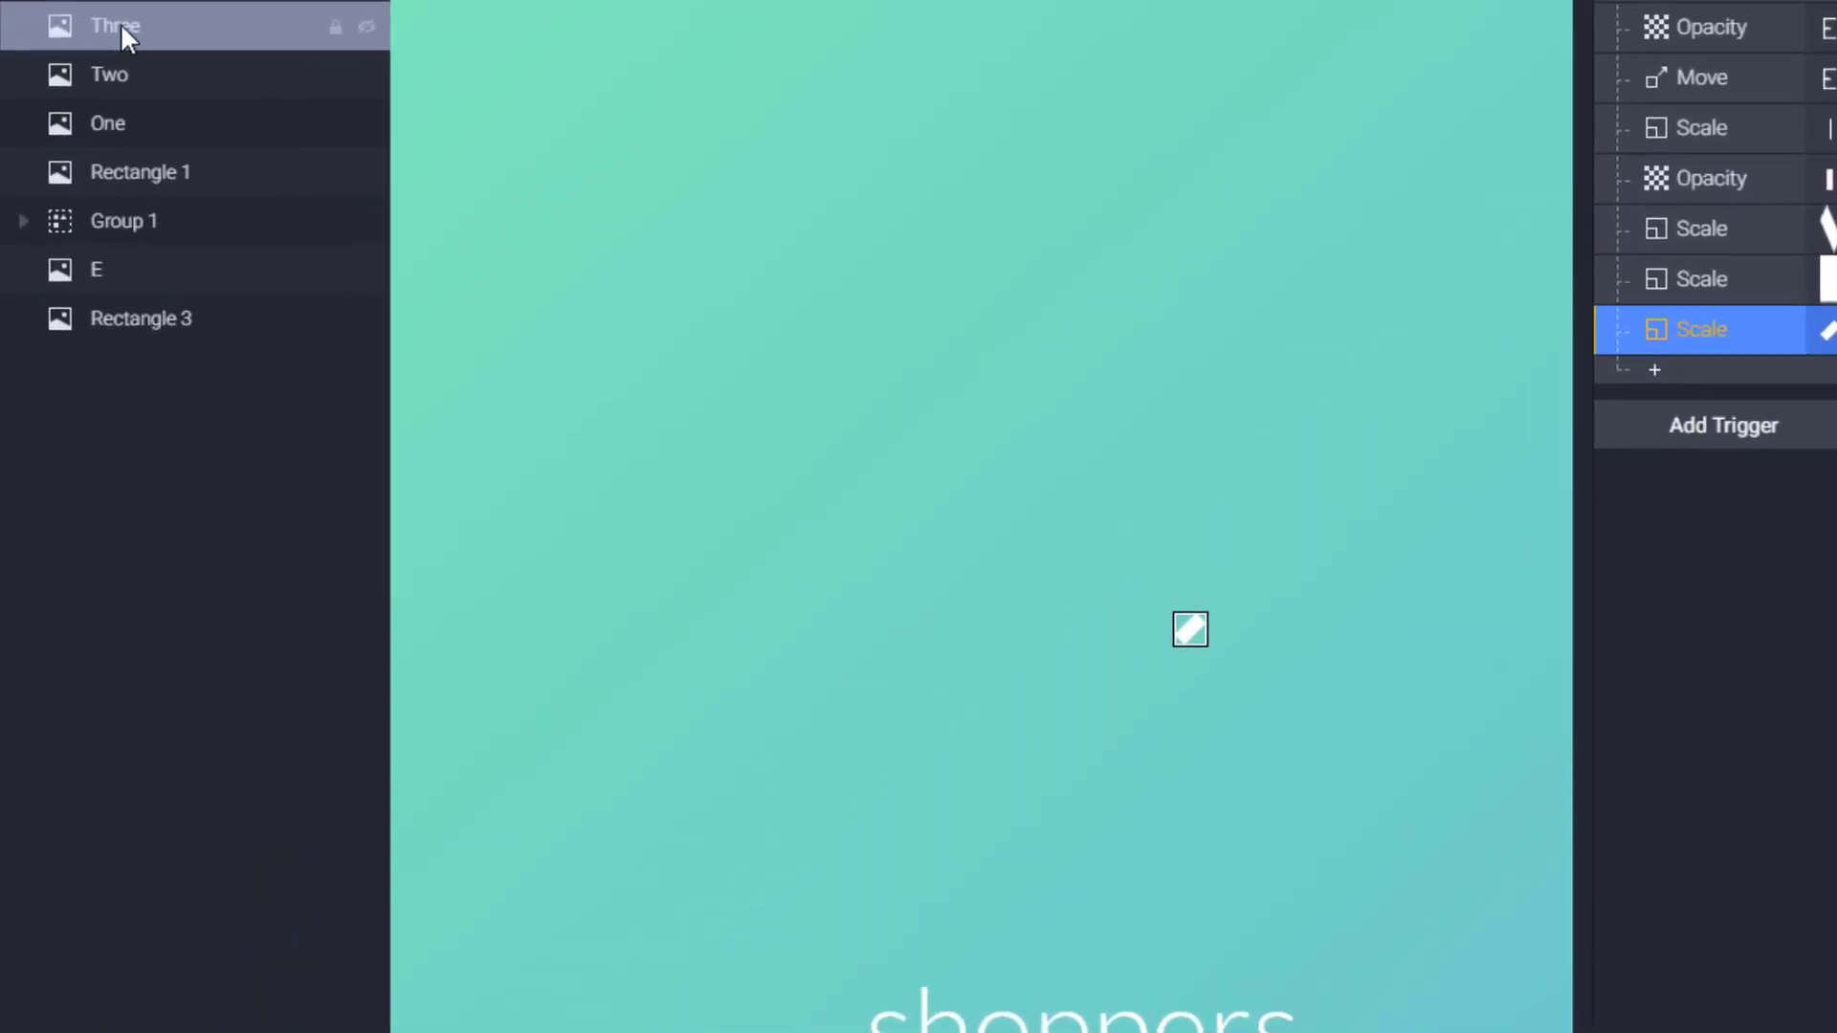
Set the Three layer's size to 0 wide and 0 high
click(120, 23)
click(1741, 505)
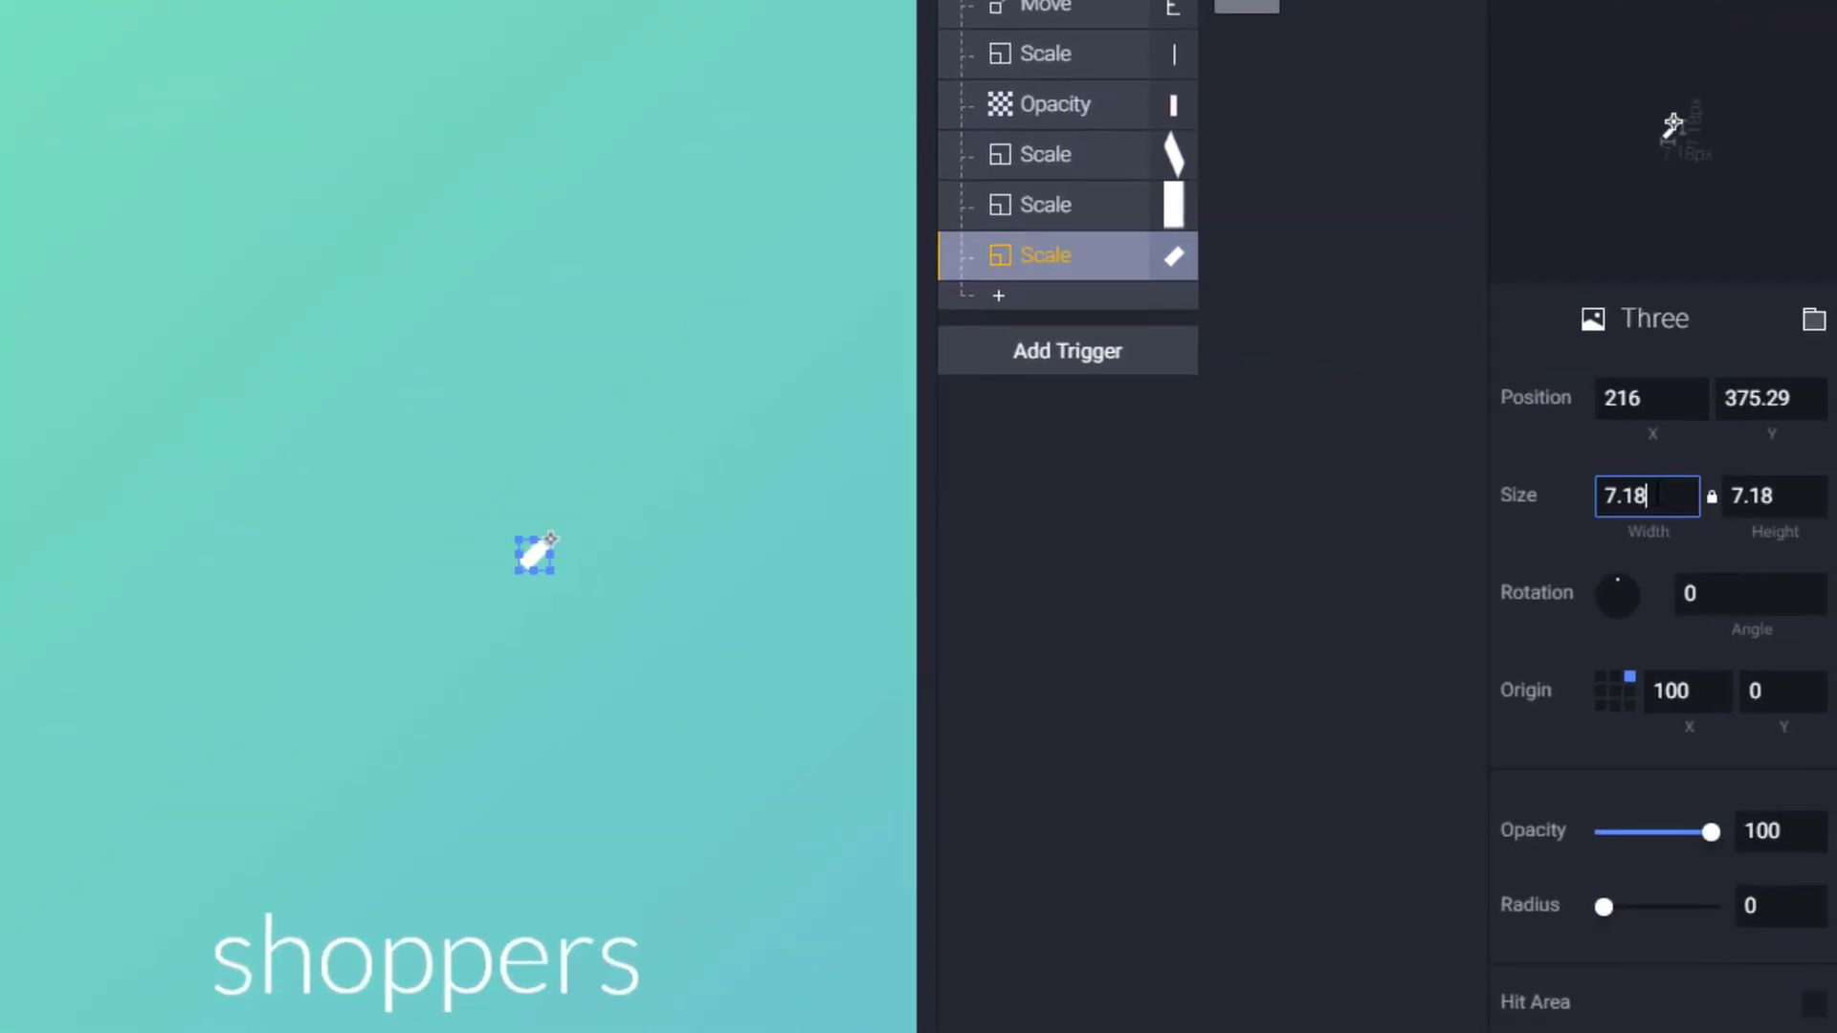
double_click(1741, 504)
text(0)
click(1760, 498)
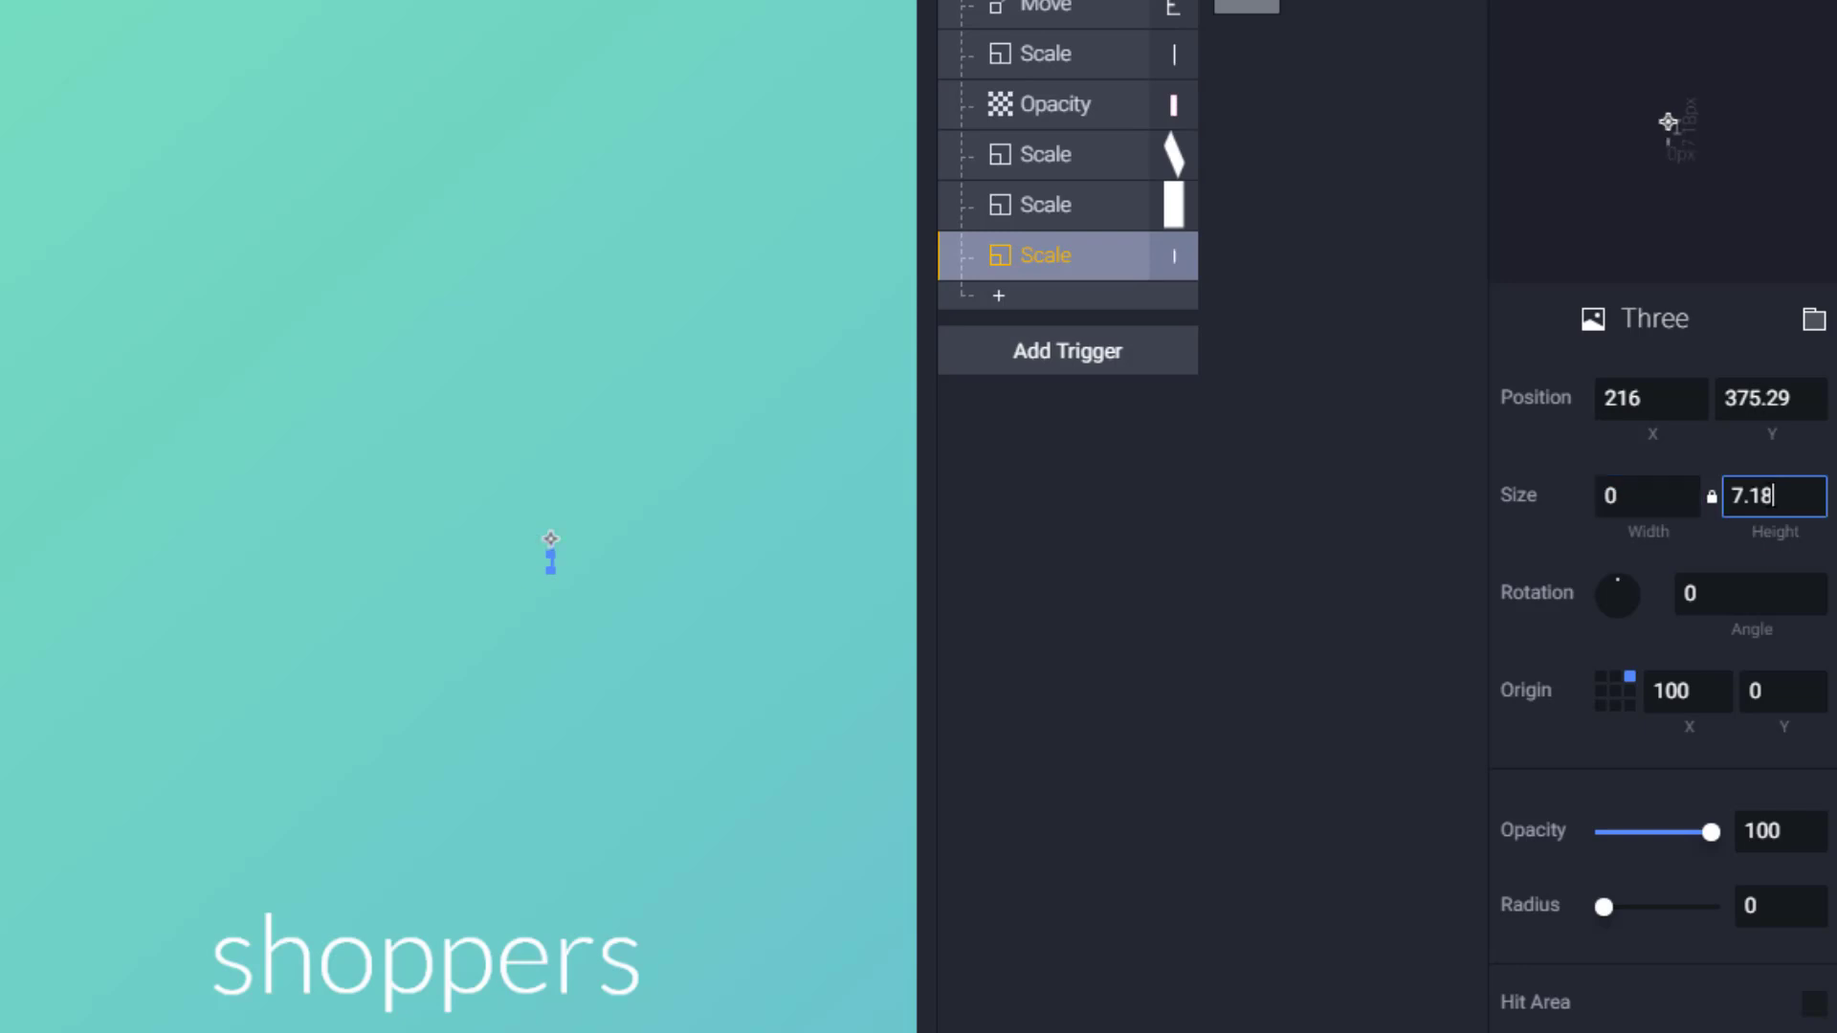
double_click(1756, 496)
text(0)
click(1071, 508)
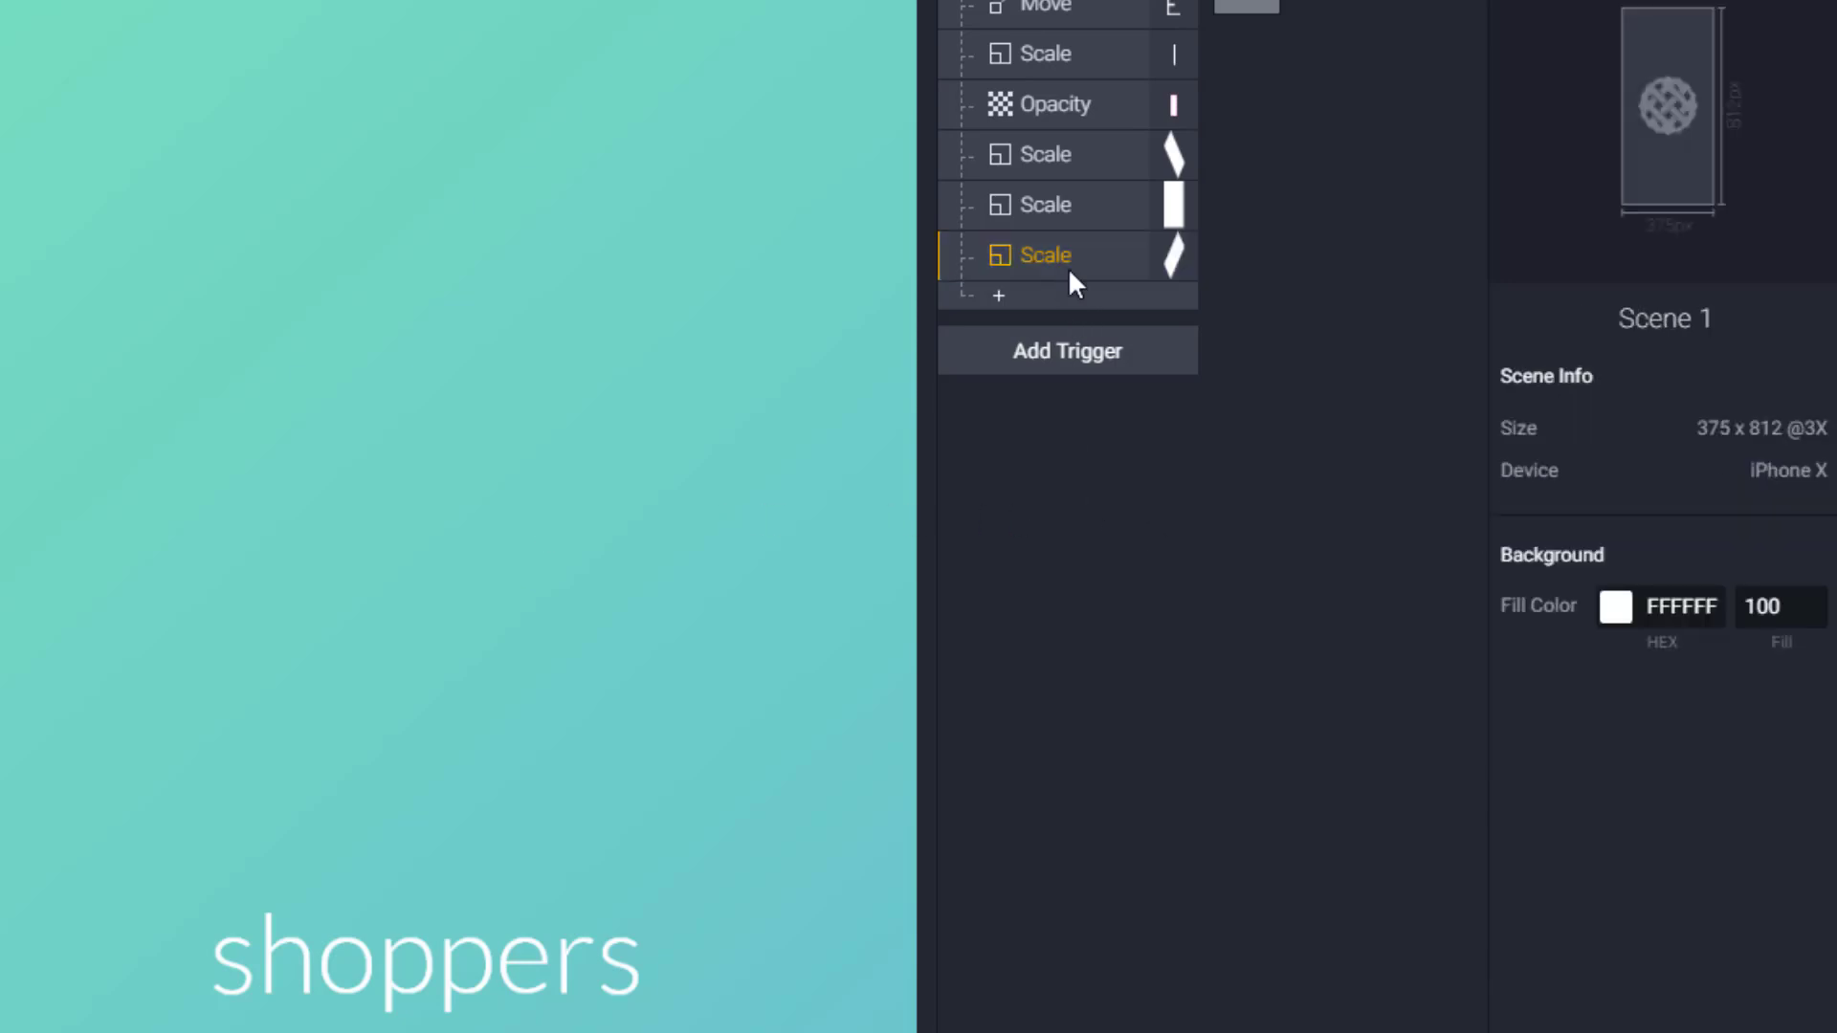
Set the Three layer's Scale response to scale to a width and height of 7.18
click(1070, 268)
click(1756, 611)
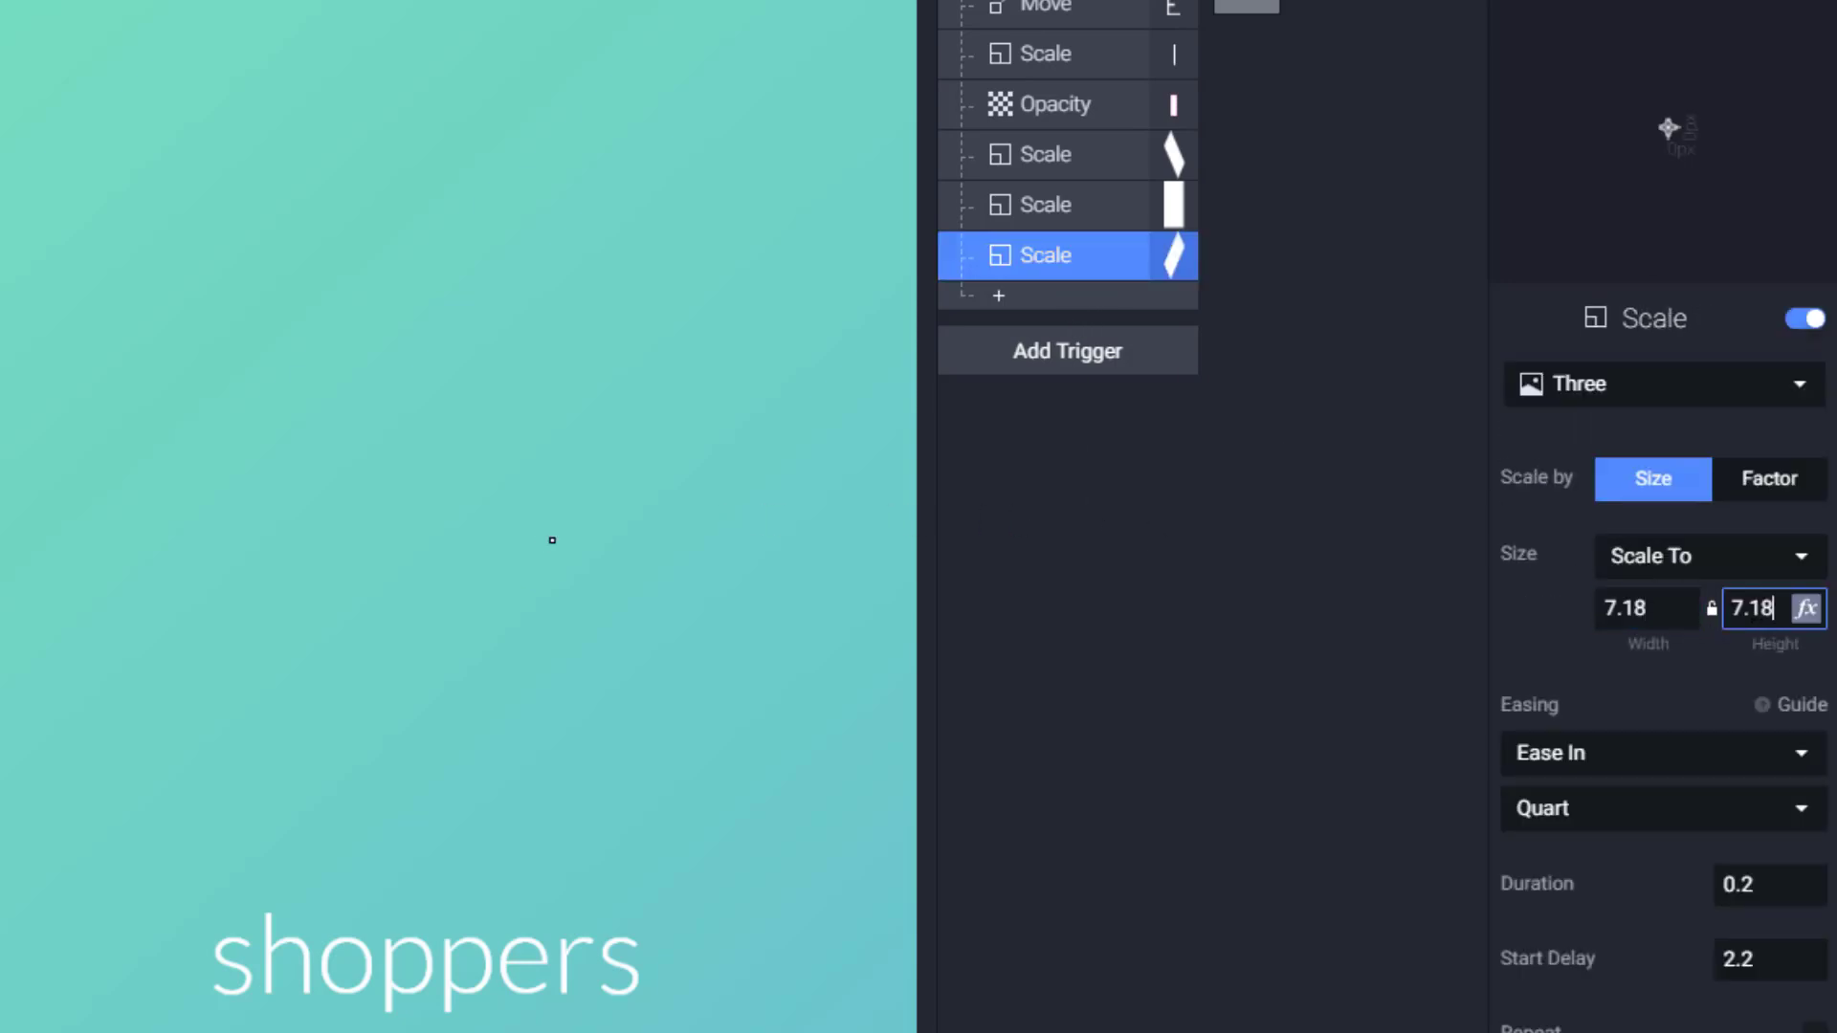
key(Return)
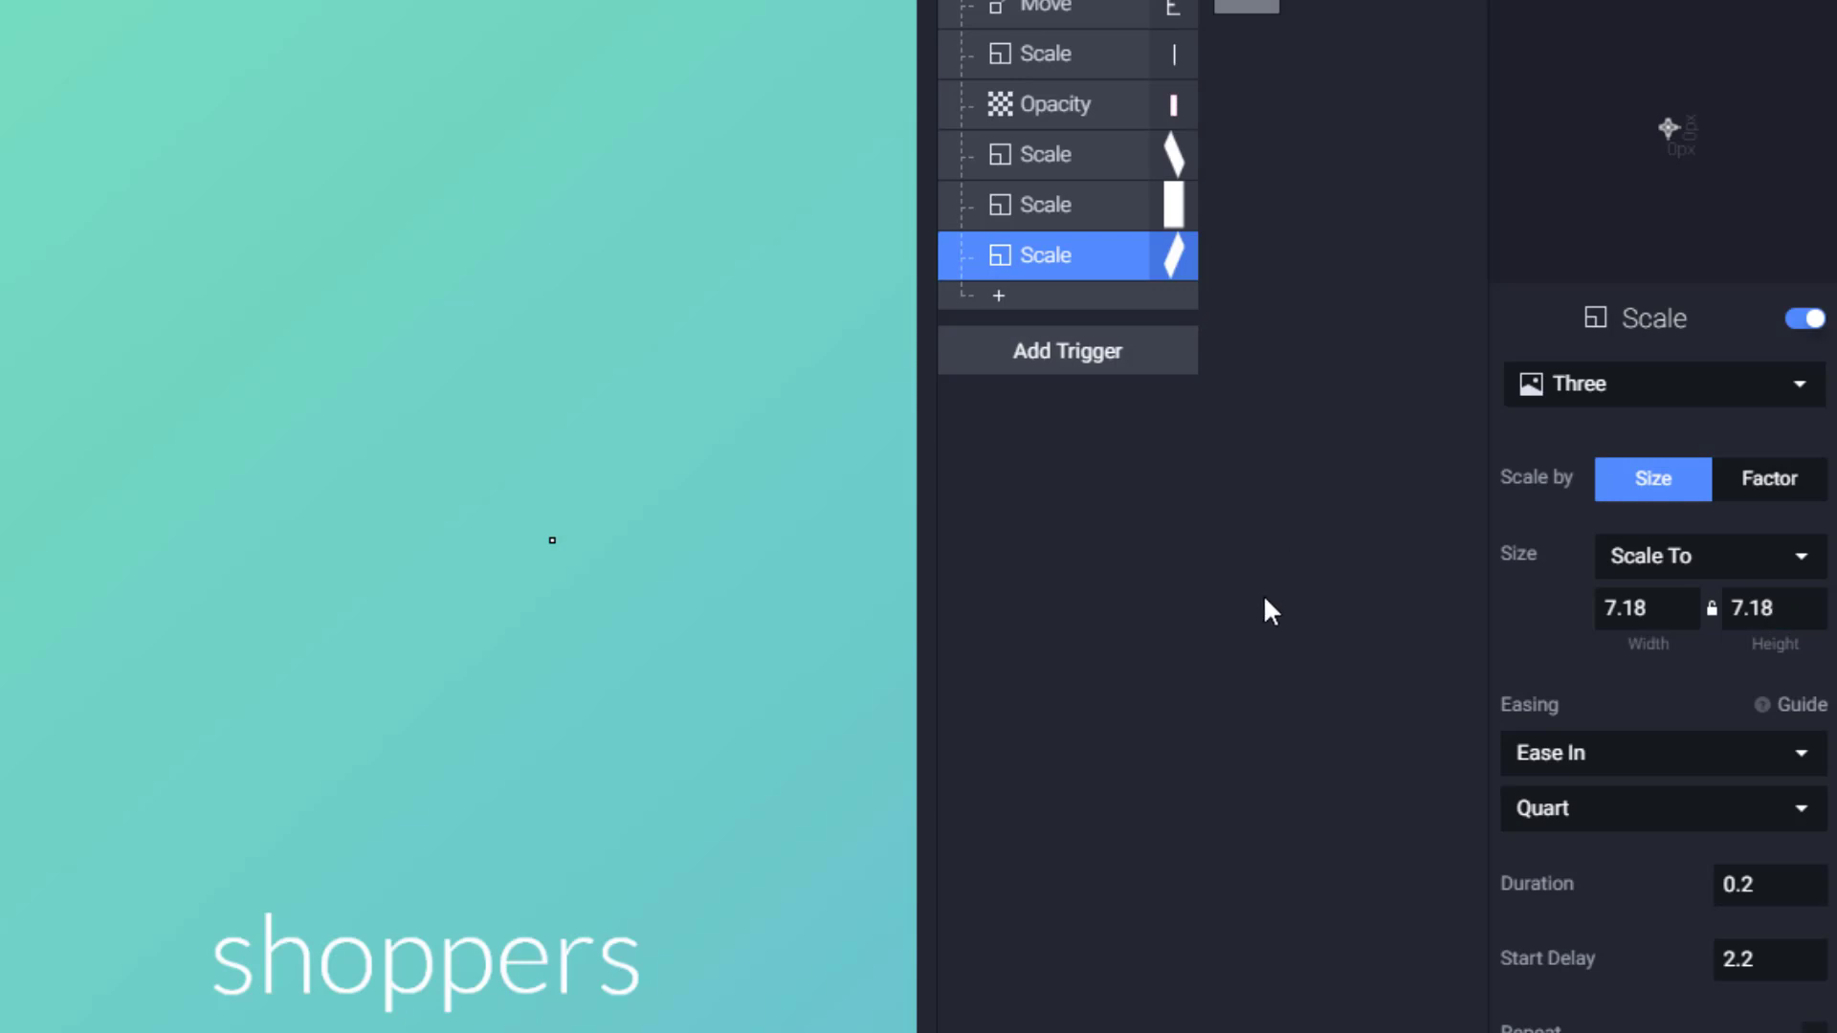
Add a Move response to the Start trigger for the shoppers text layer
scroll(727, 756, down, 5)
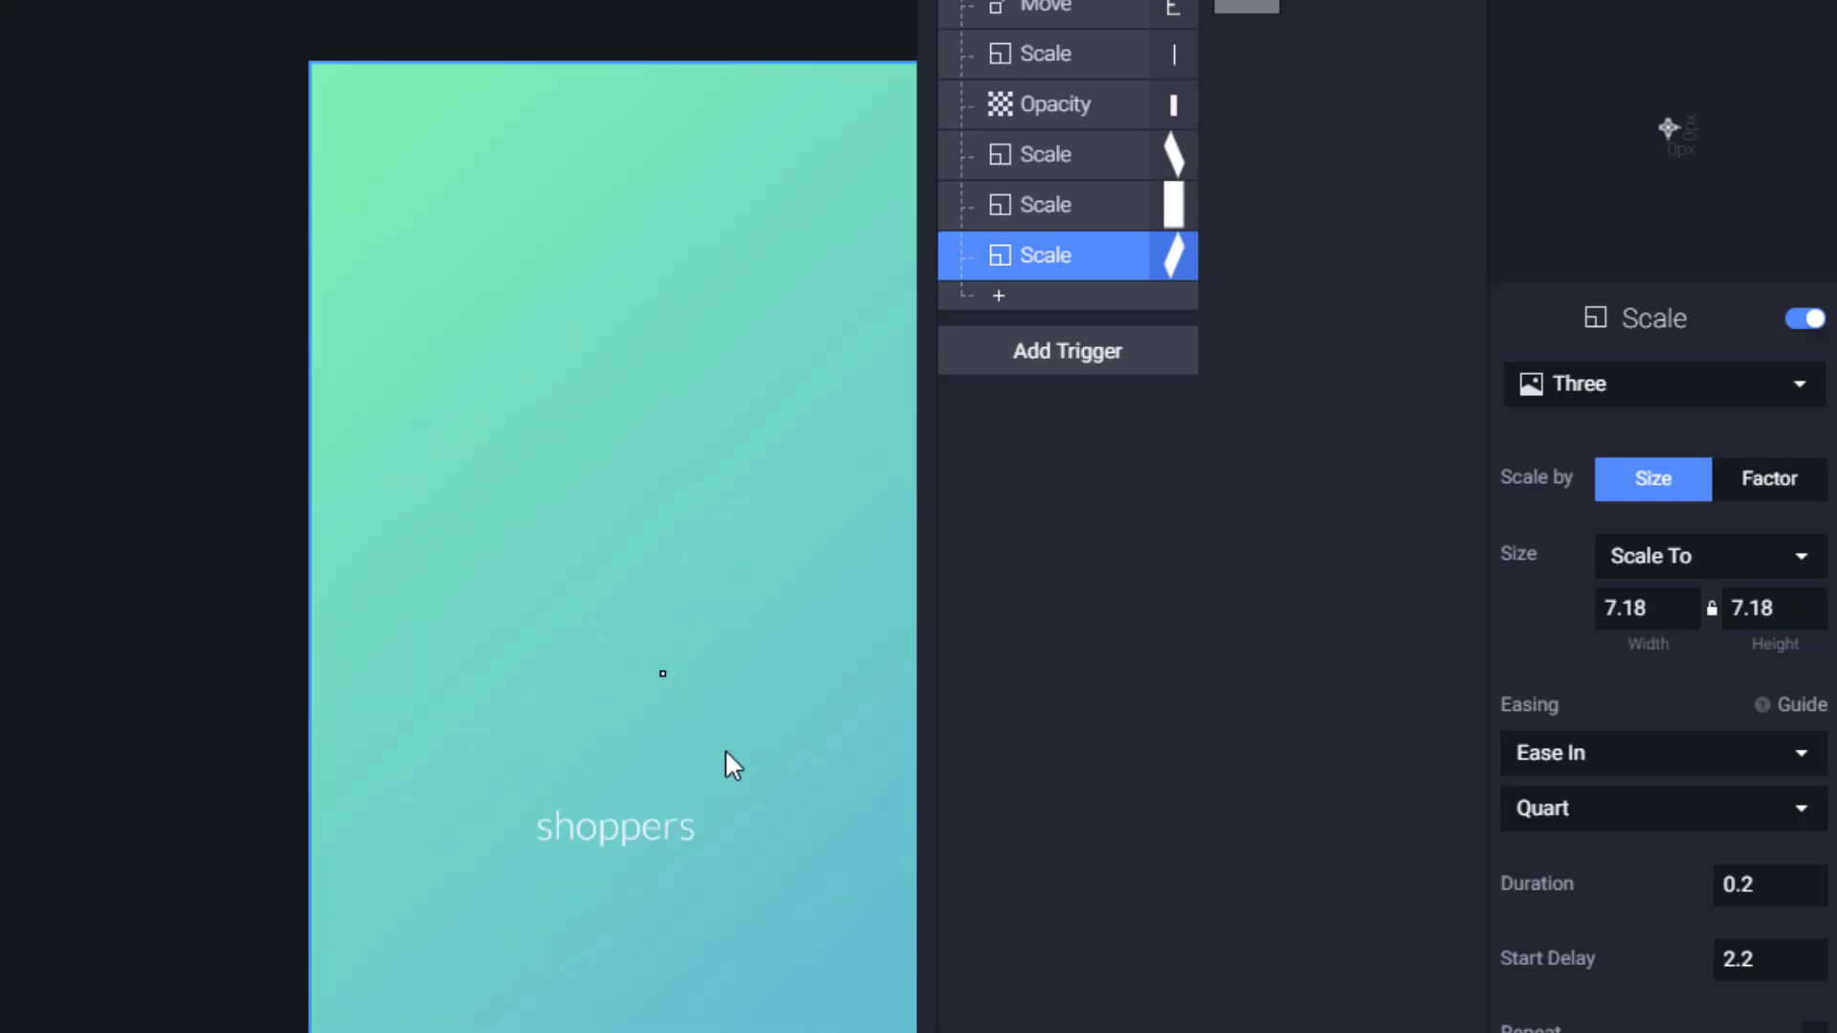
drag(701, 786, 619, 743)
click(549, 763)
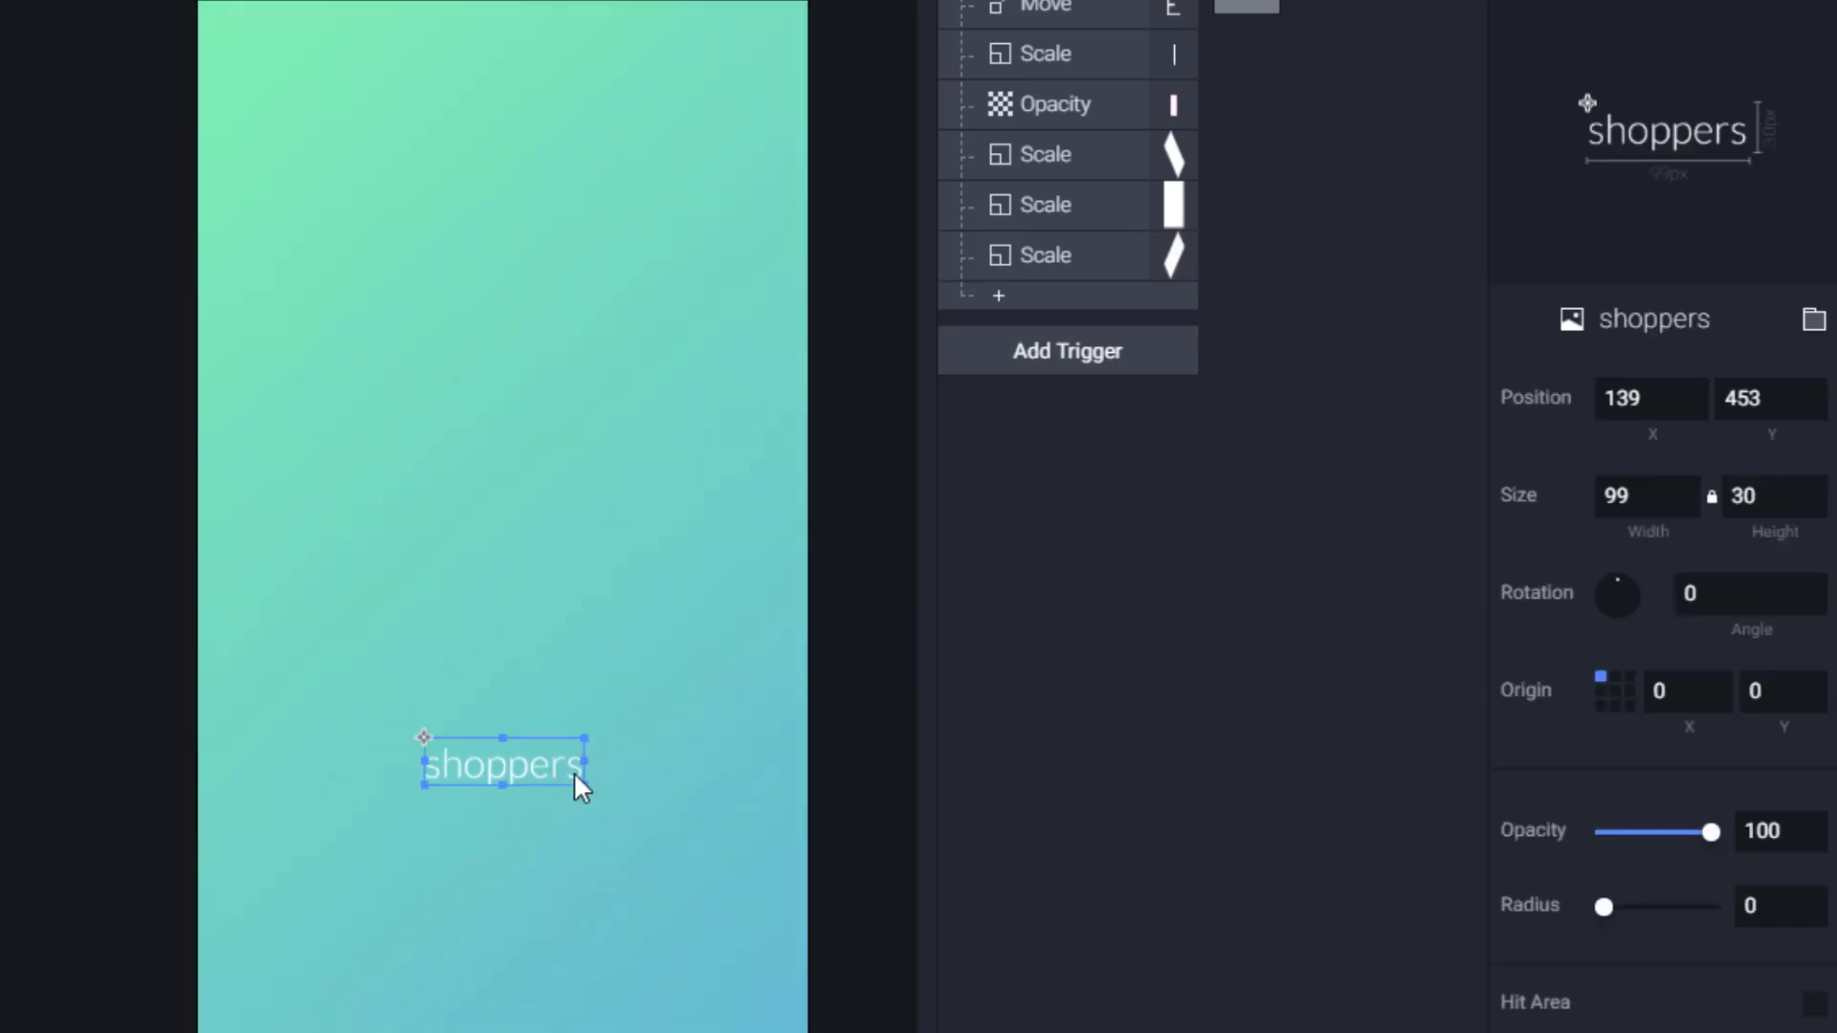
click(1652, 398)
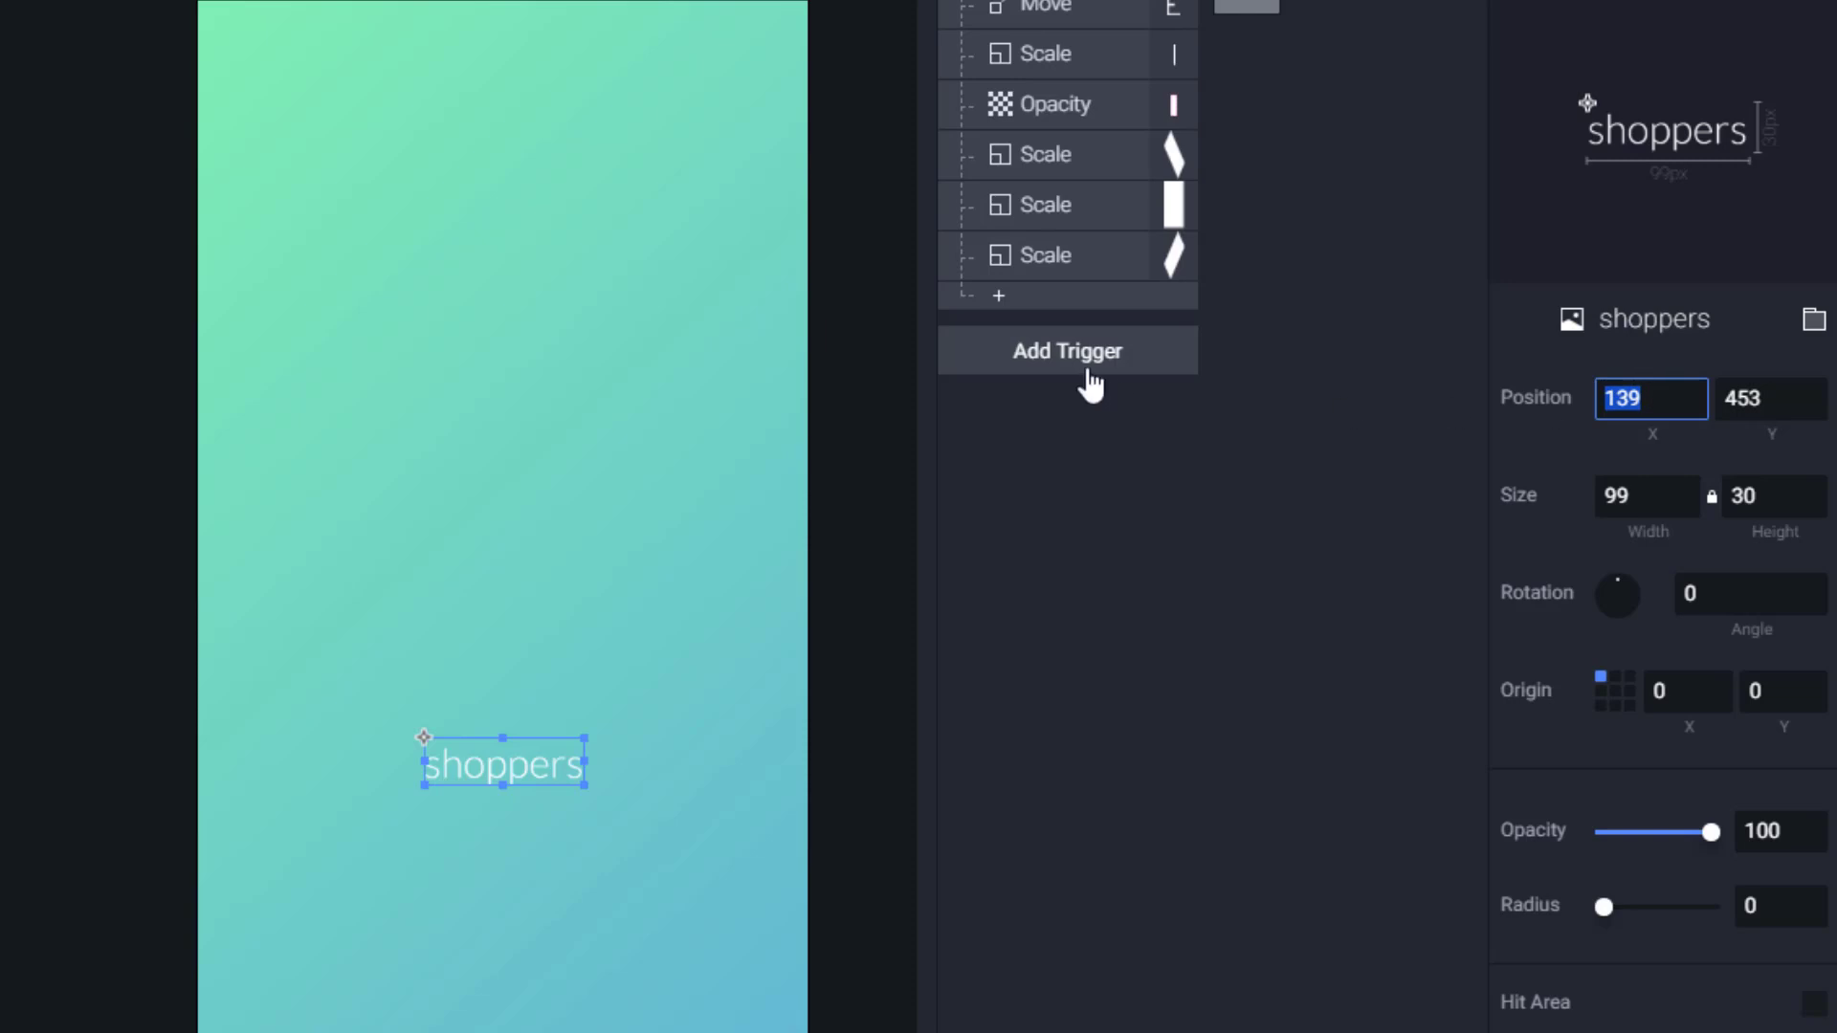
click(1001, 298)
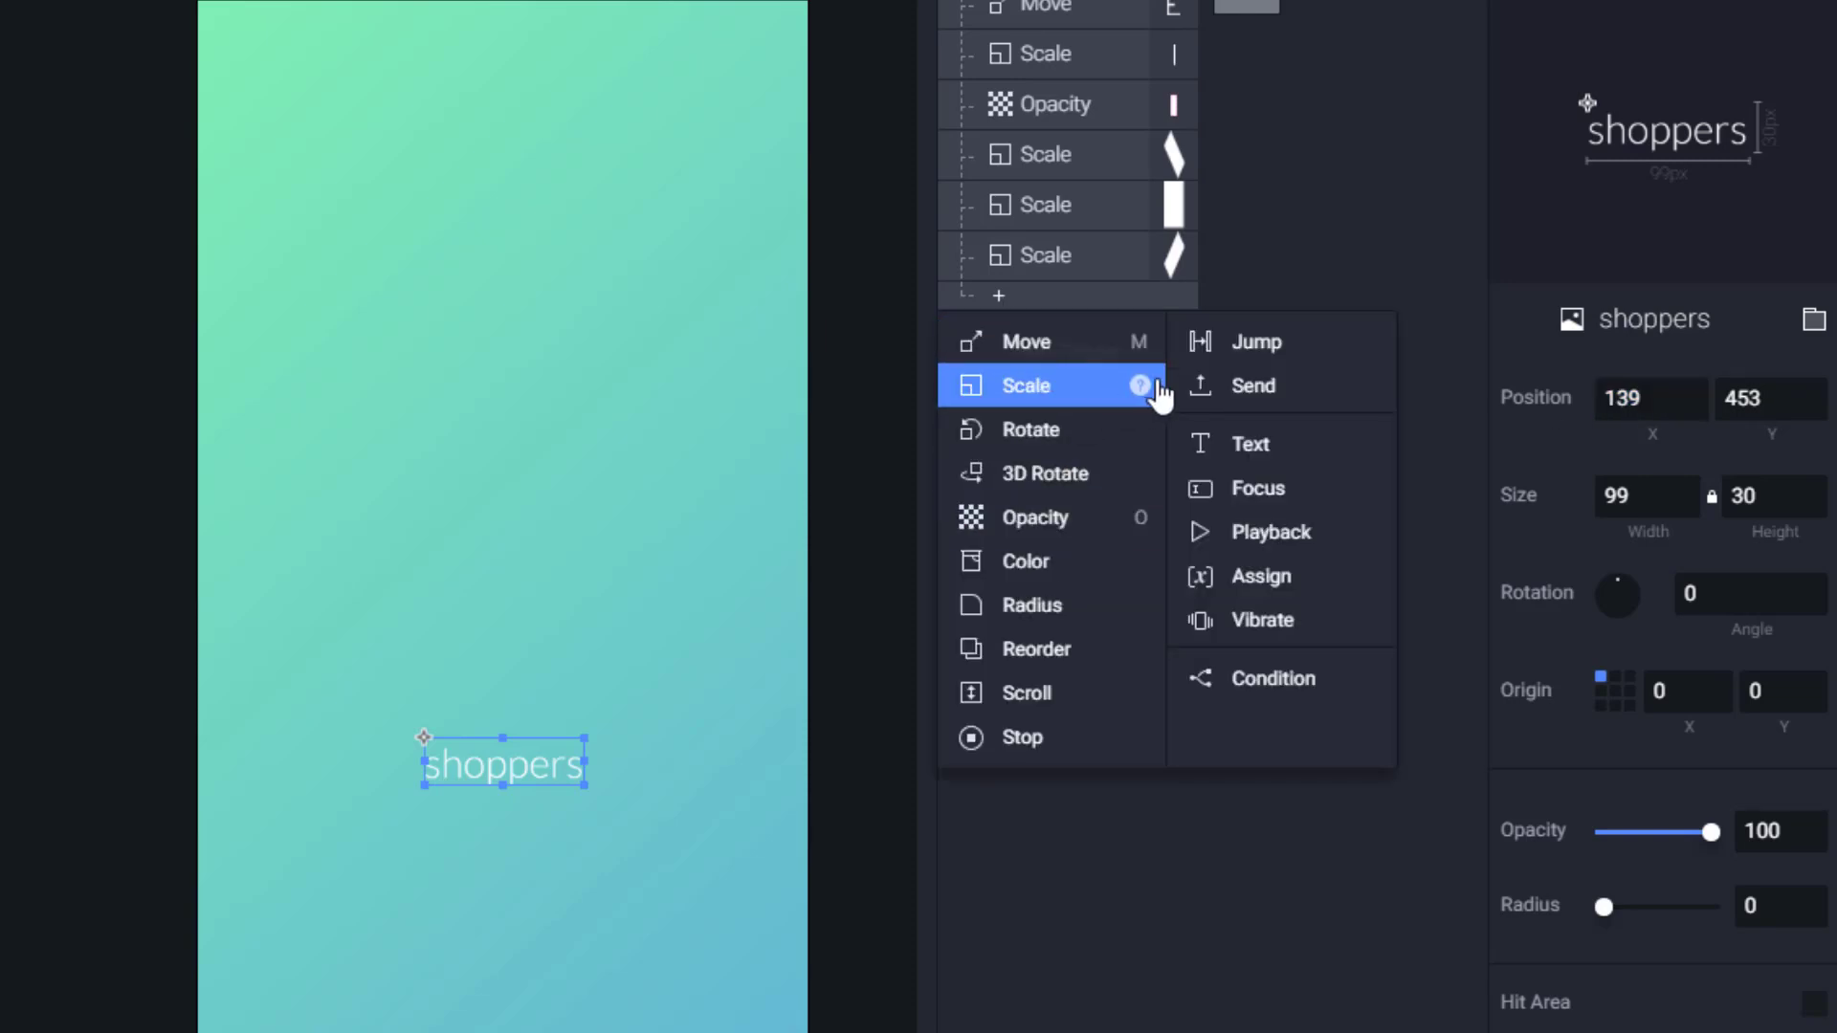
click(1033, 342)
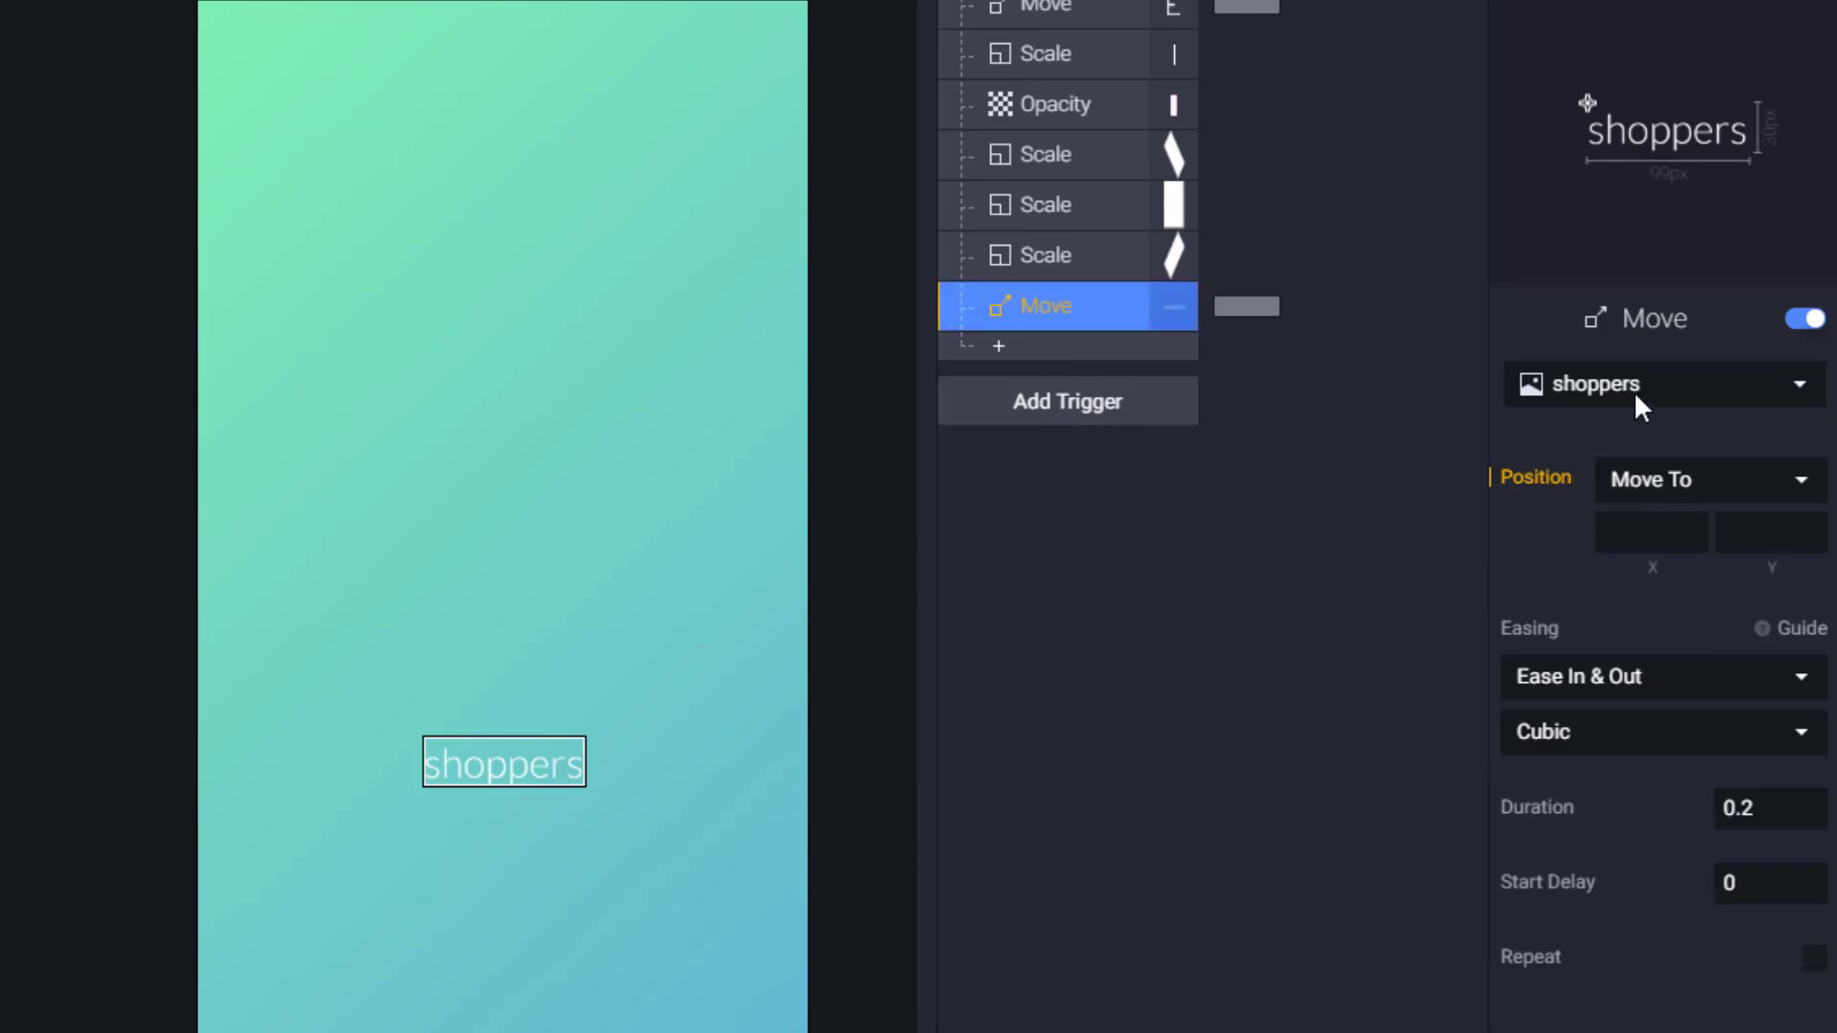
Make the shoppers Move response end at the layer's current position, X 139 and Y 453
click(1640, 532)
text(139)
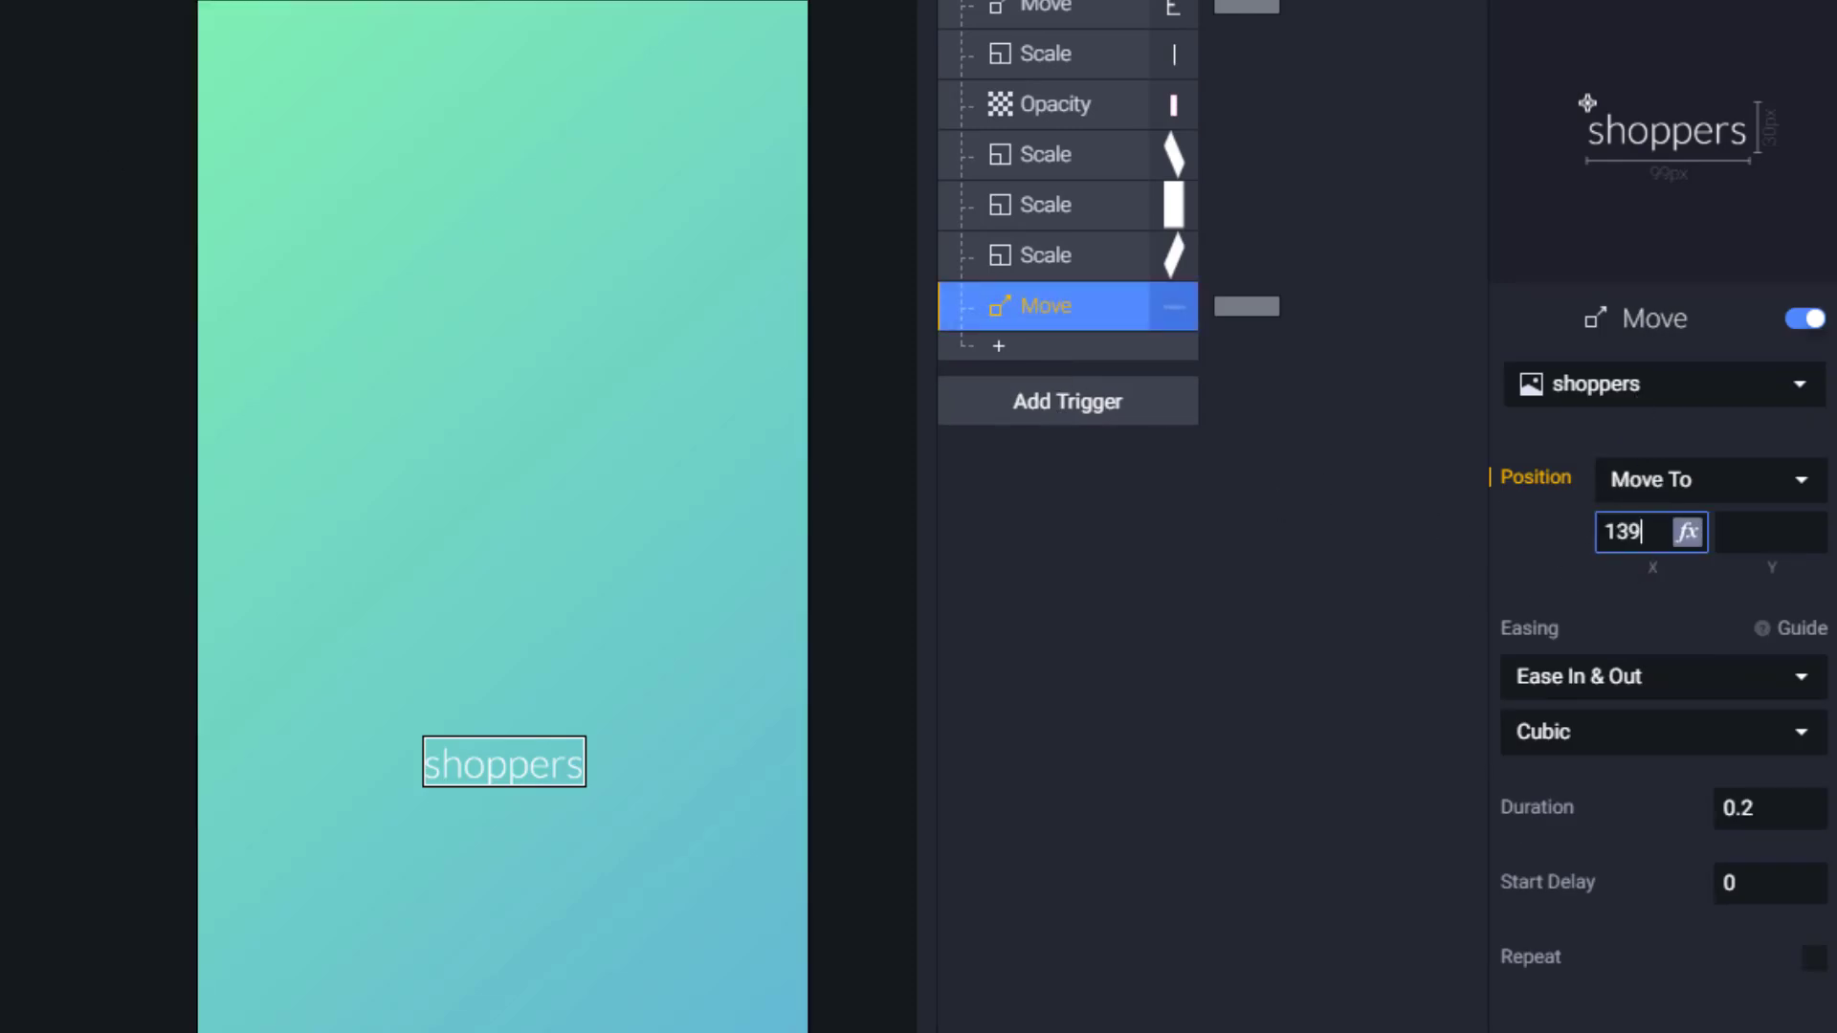
click(846, 265)
click(1739, 400)
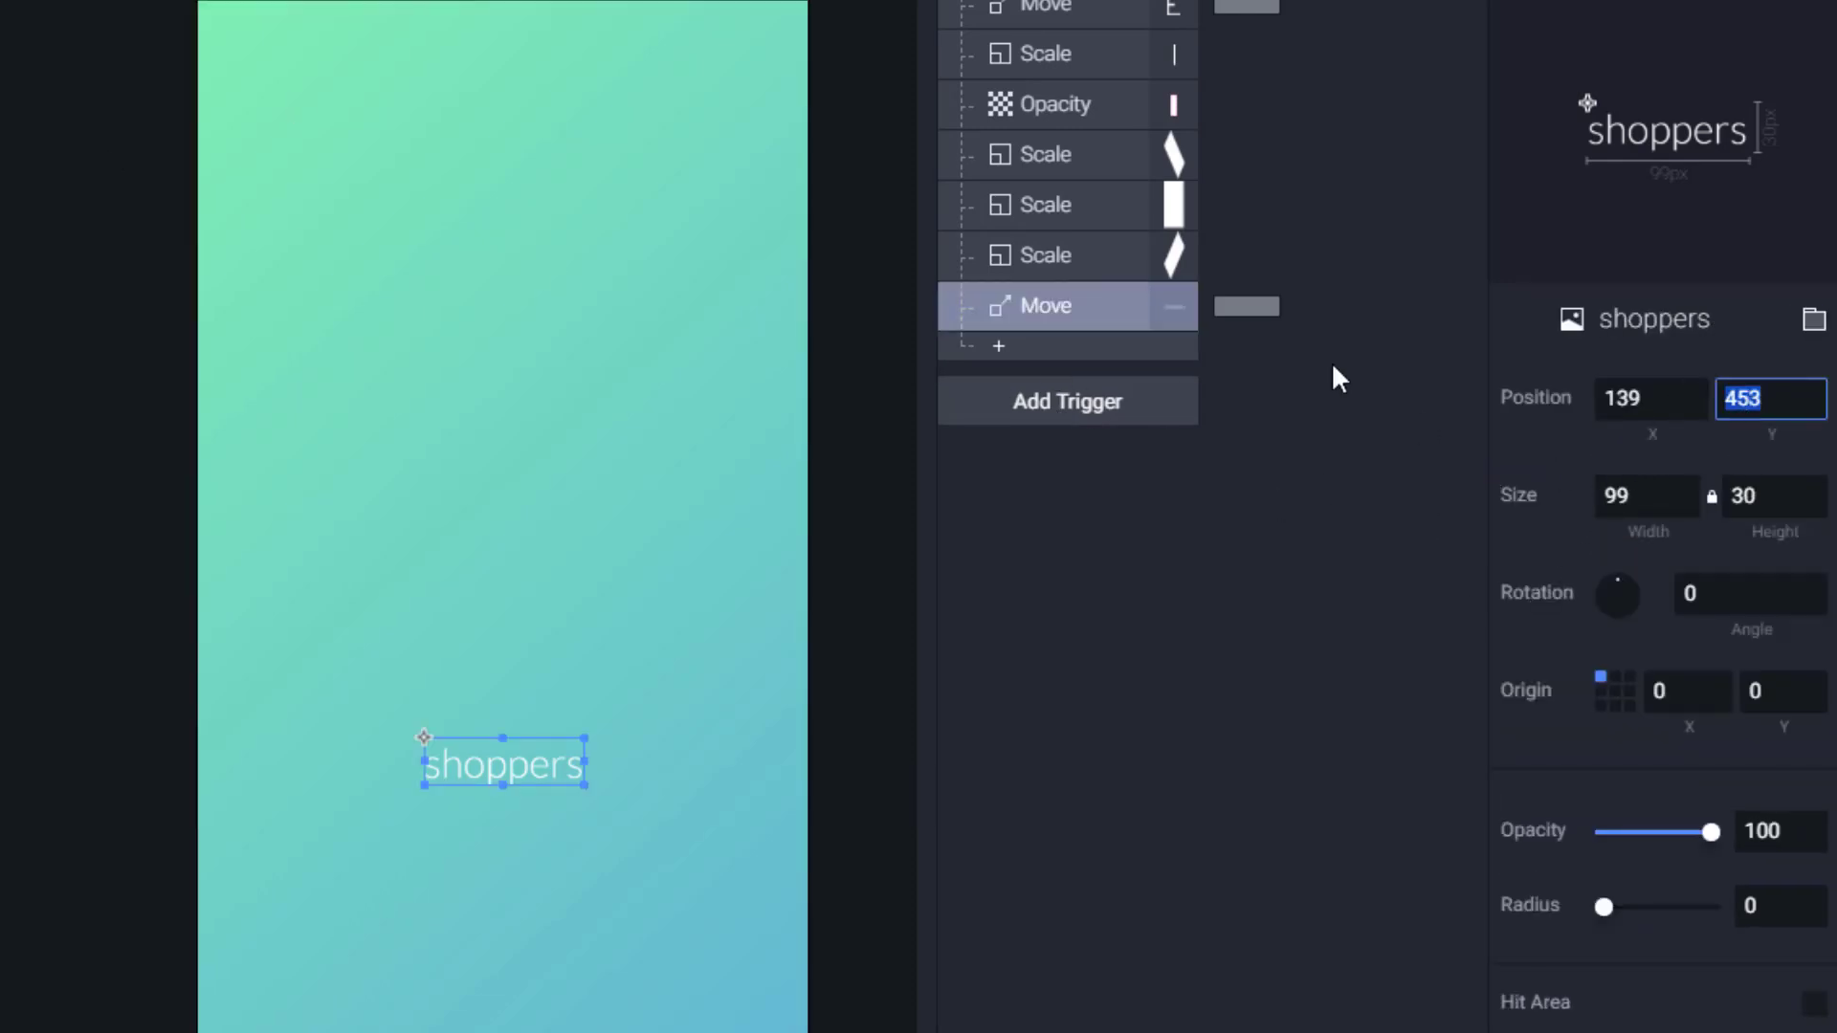
click(1036, 316)
click(1739, 532)
text(453)
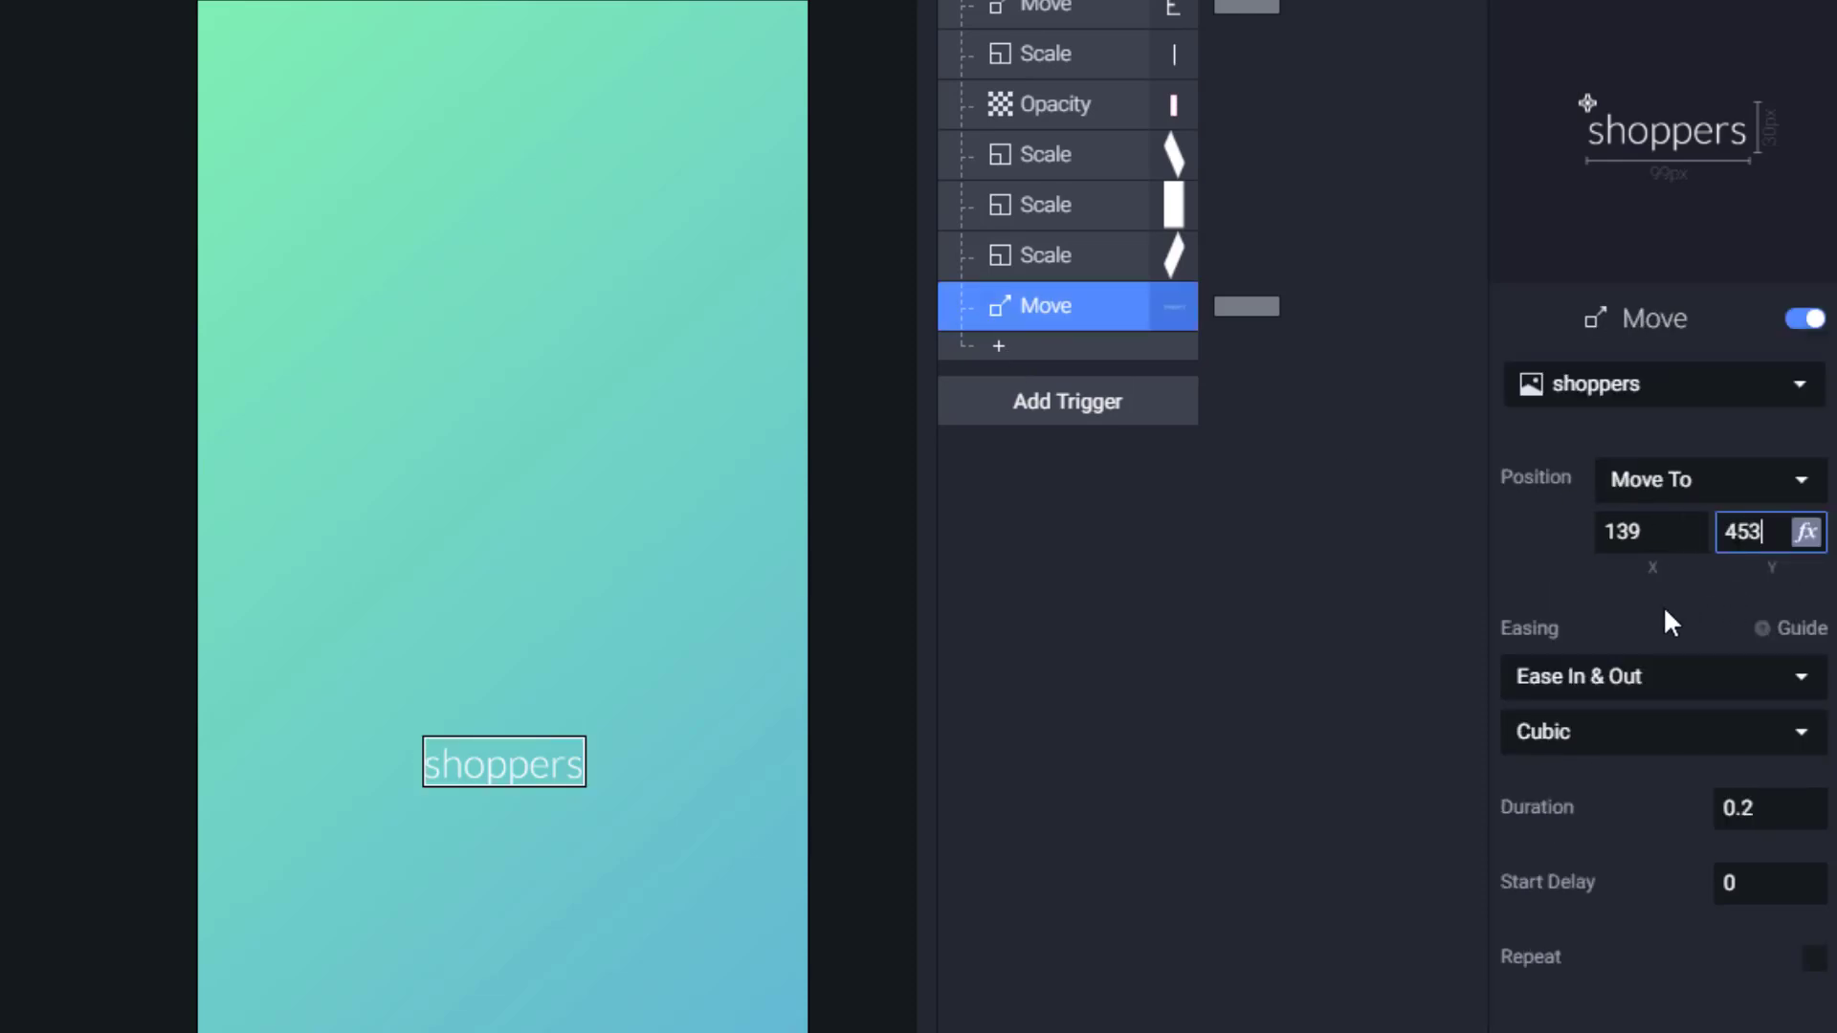
Give the shoppers Move response Spring easing and a start delay of 2.4
click(1676, 678)
click(1595, 871)
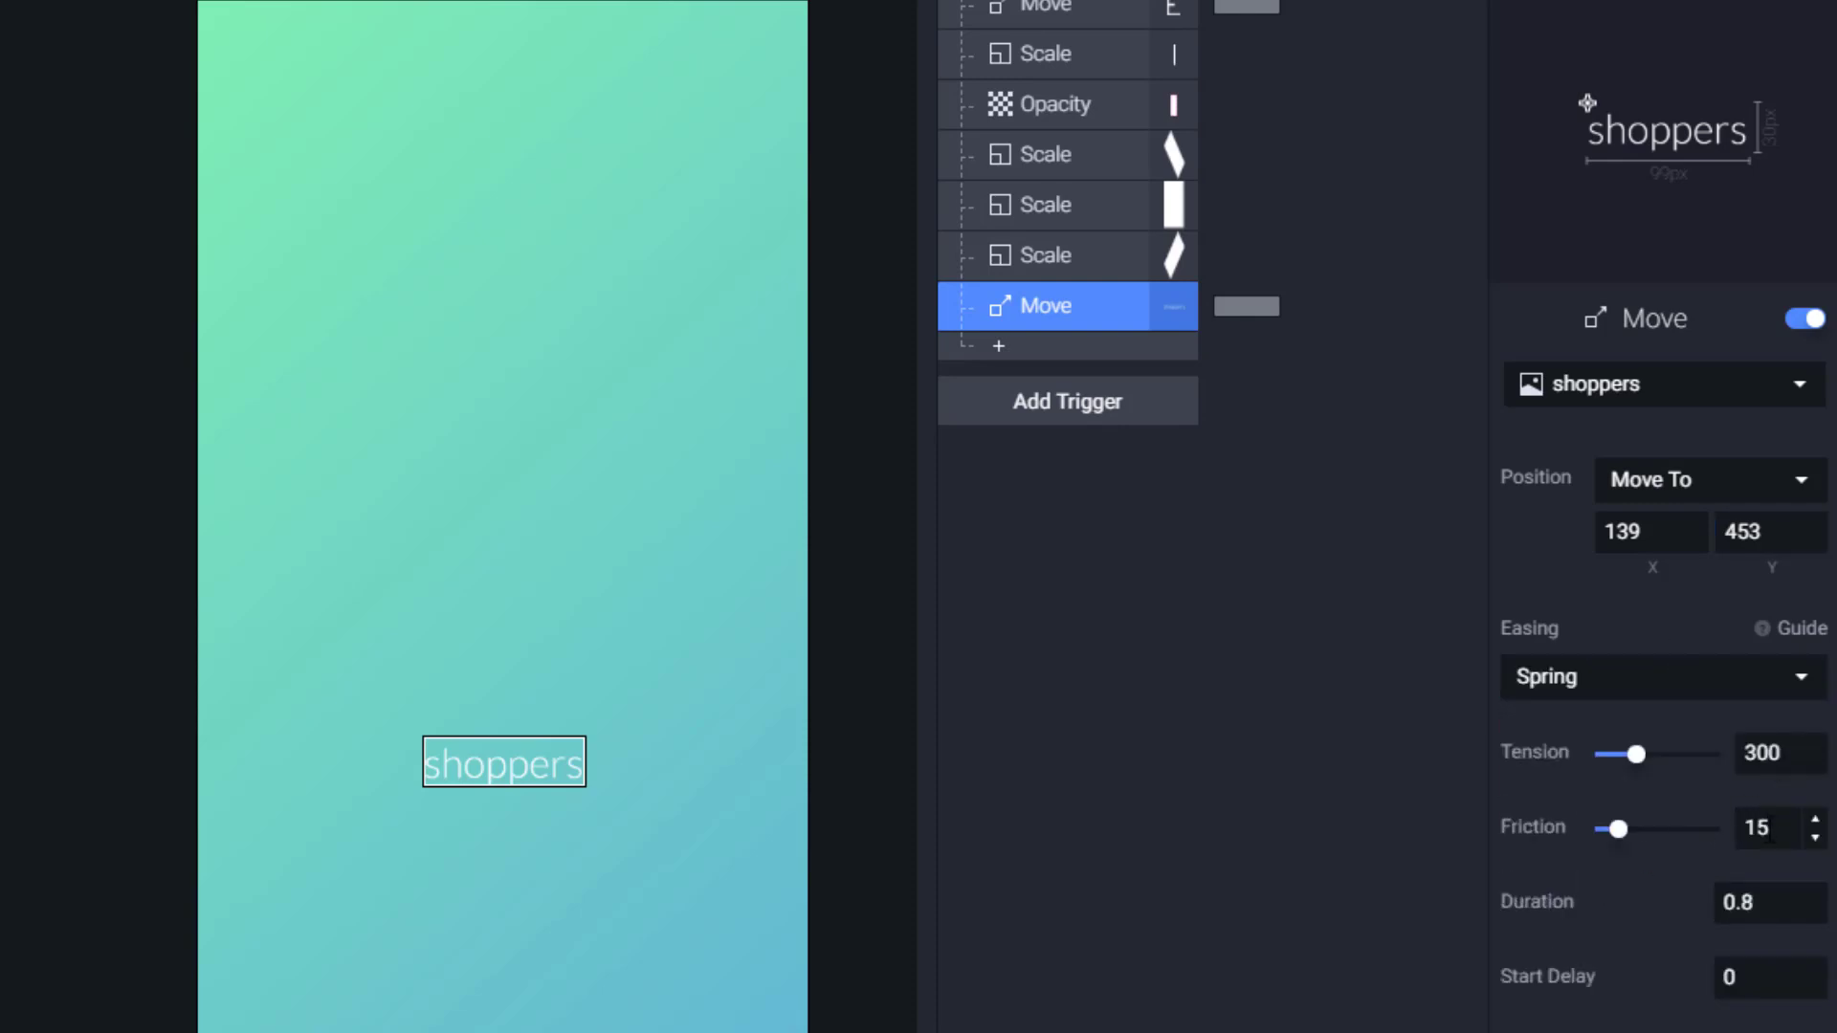
click(1750, 977)
text(2.4)
click(1282, 809)
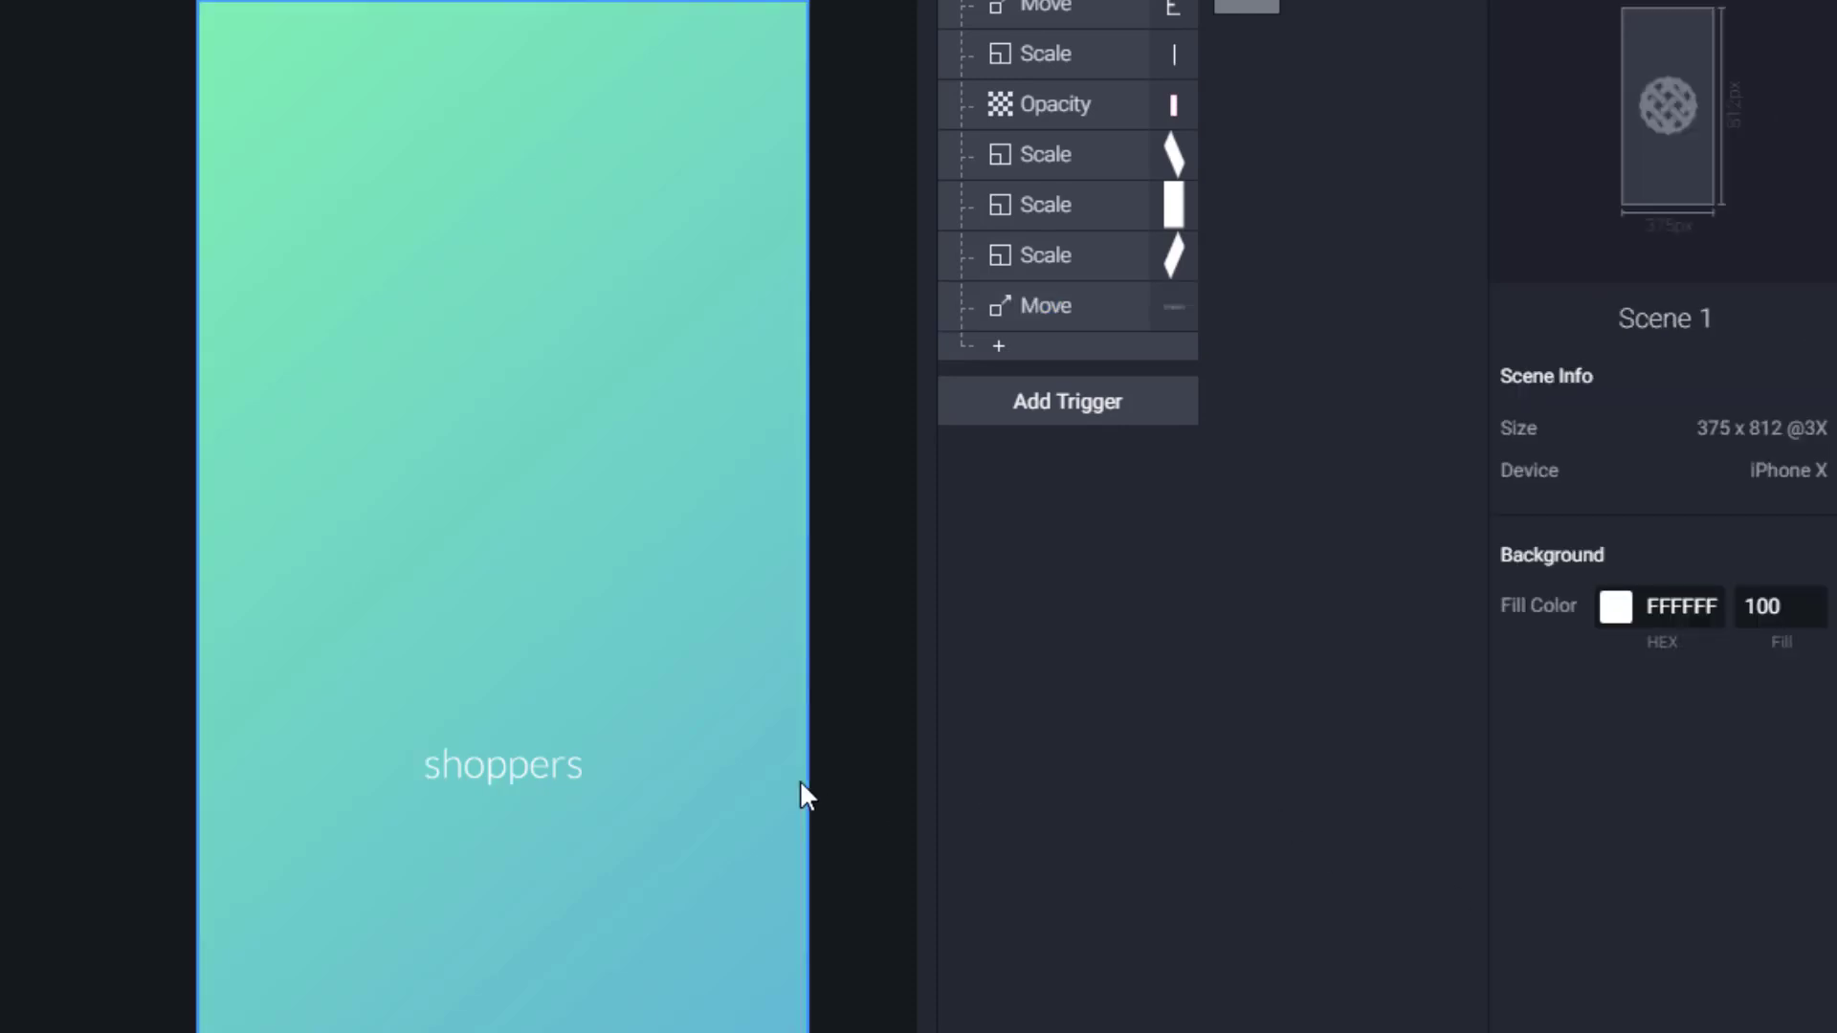
Shift the shoppers layer horizontally off the canvas to X -99, just outside the scene's left edge
click(564, 775)
drag(551, 763, 161, 766)
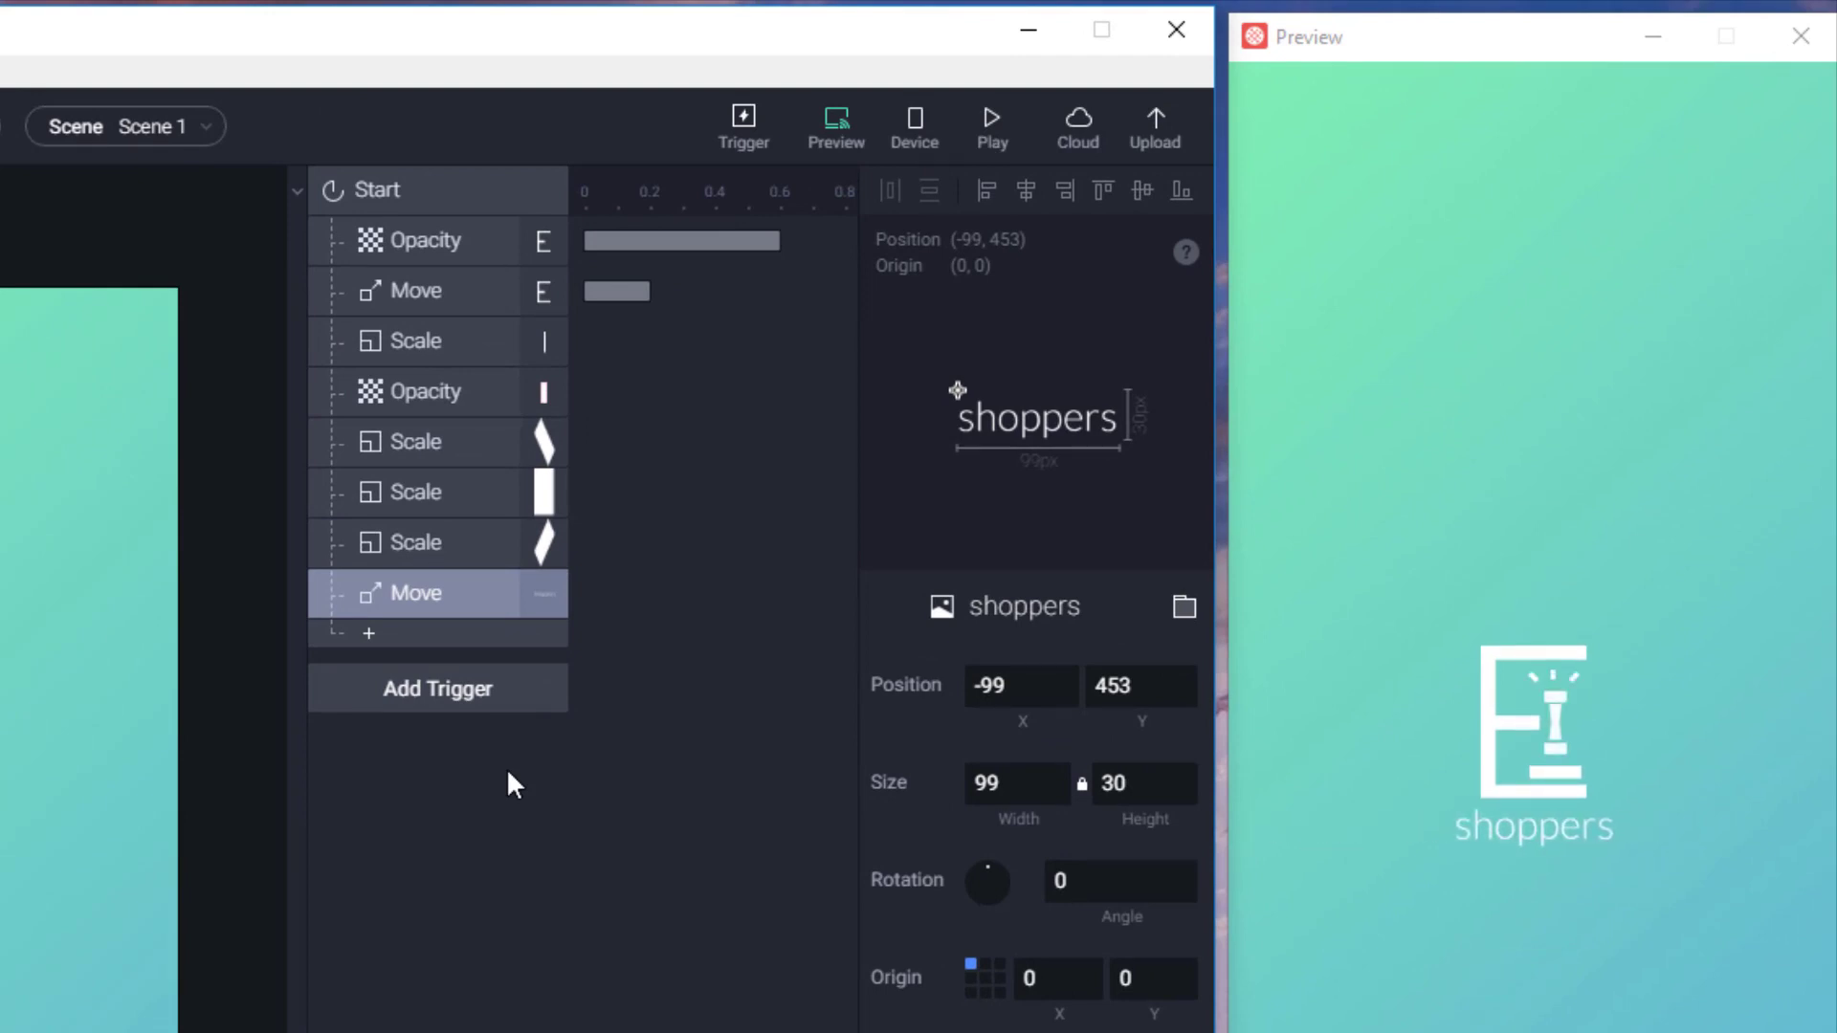
Arrange the editor and Preview windows so they no longer overlap, and play the whole start animation
drag(1467, 54, 0, 156)
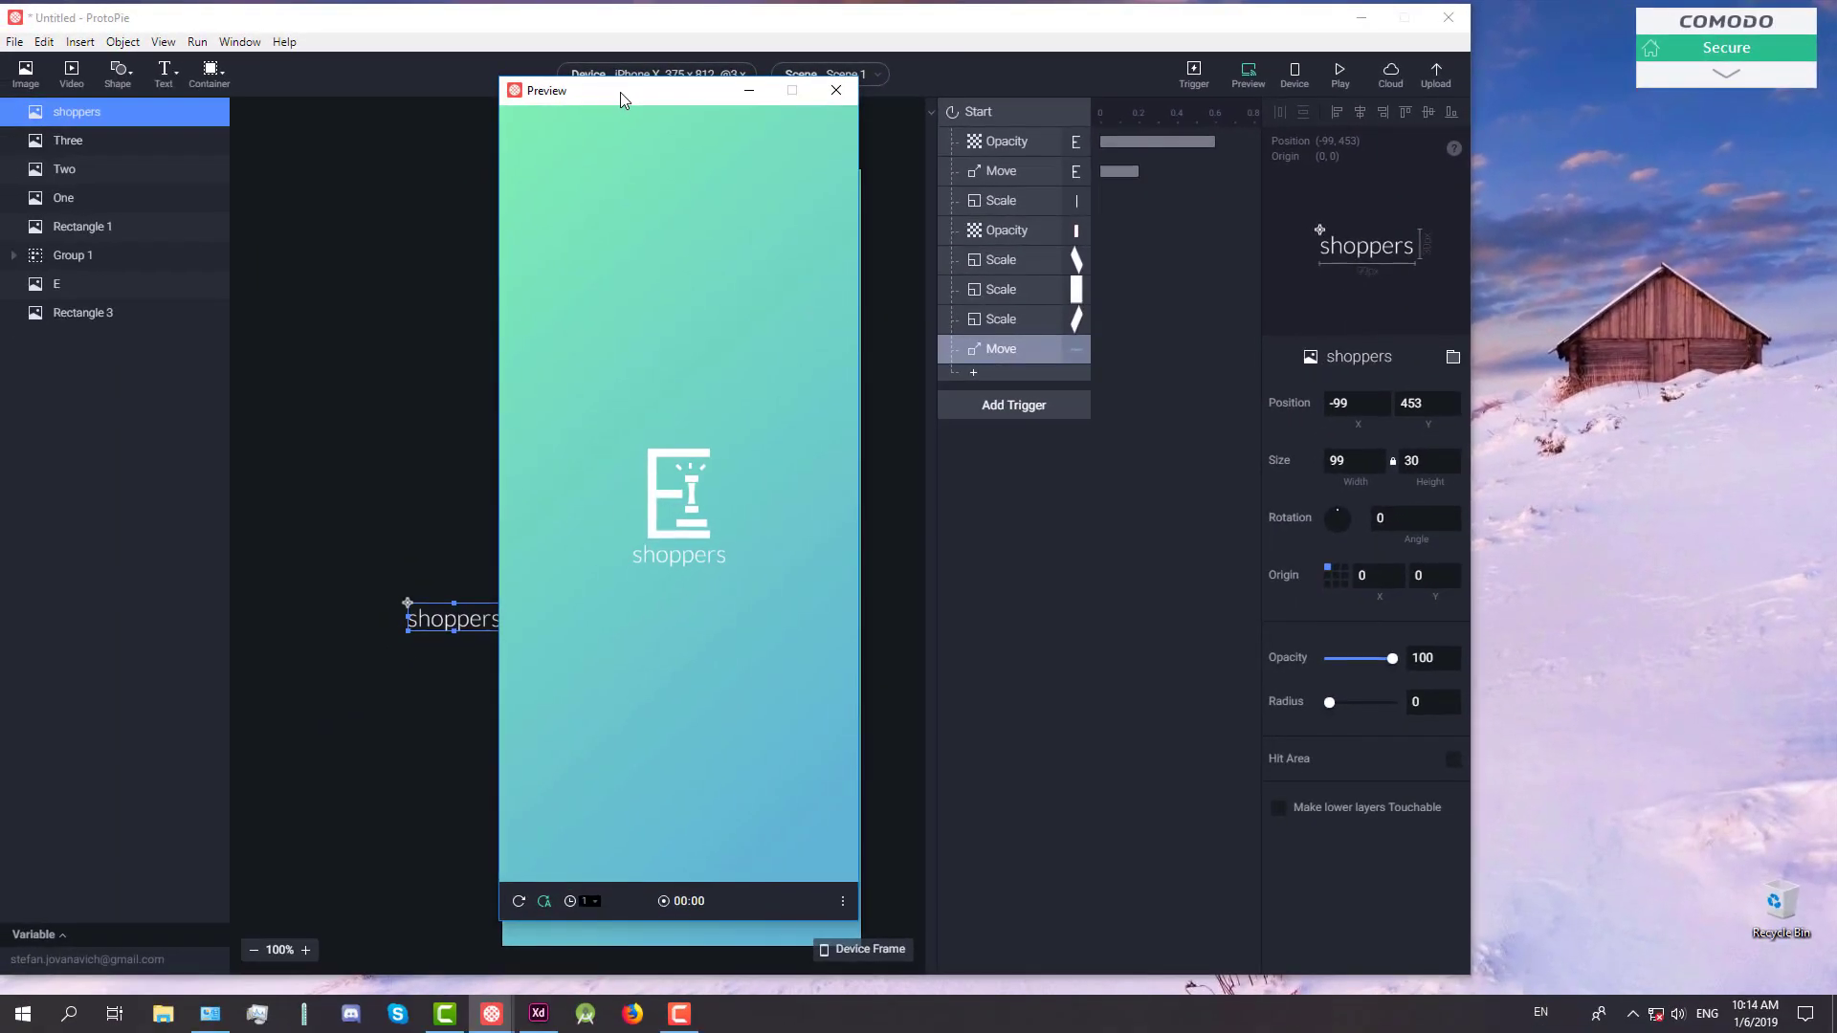
drag(620, 92, 625, 123)
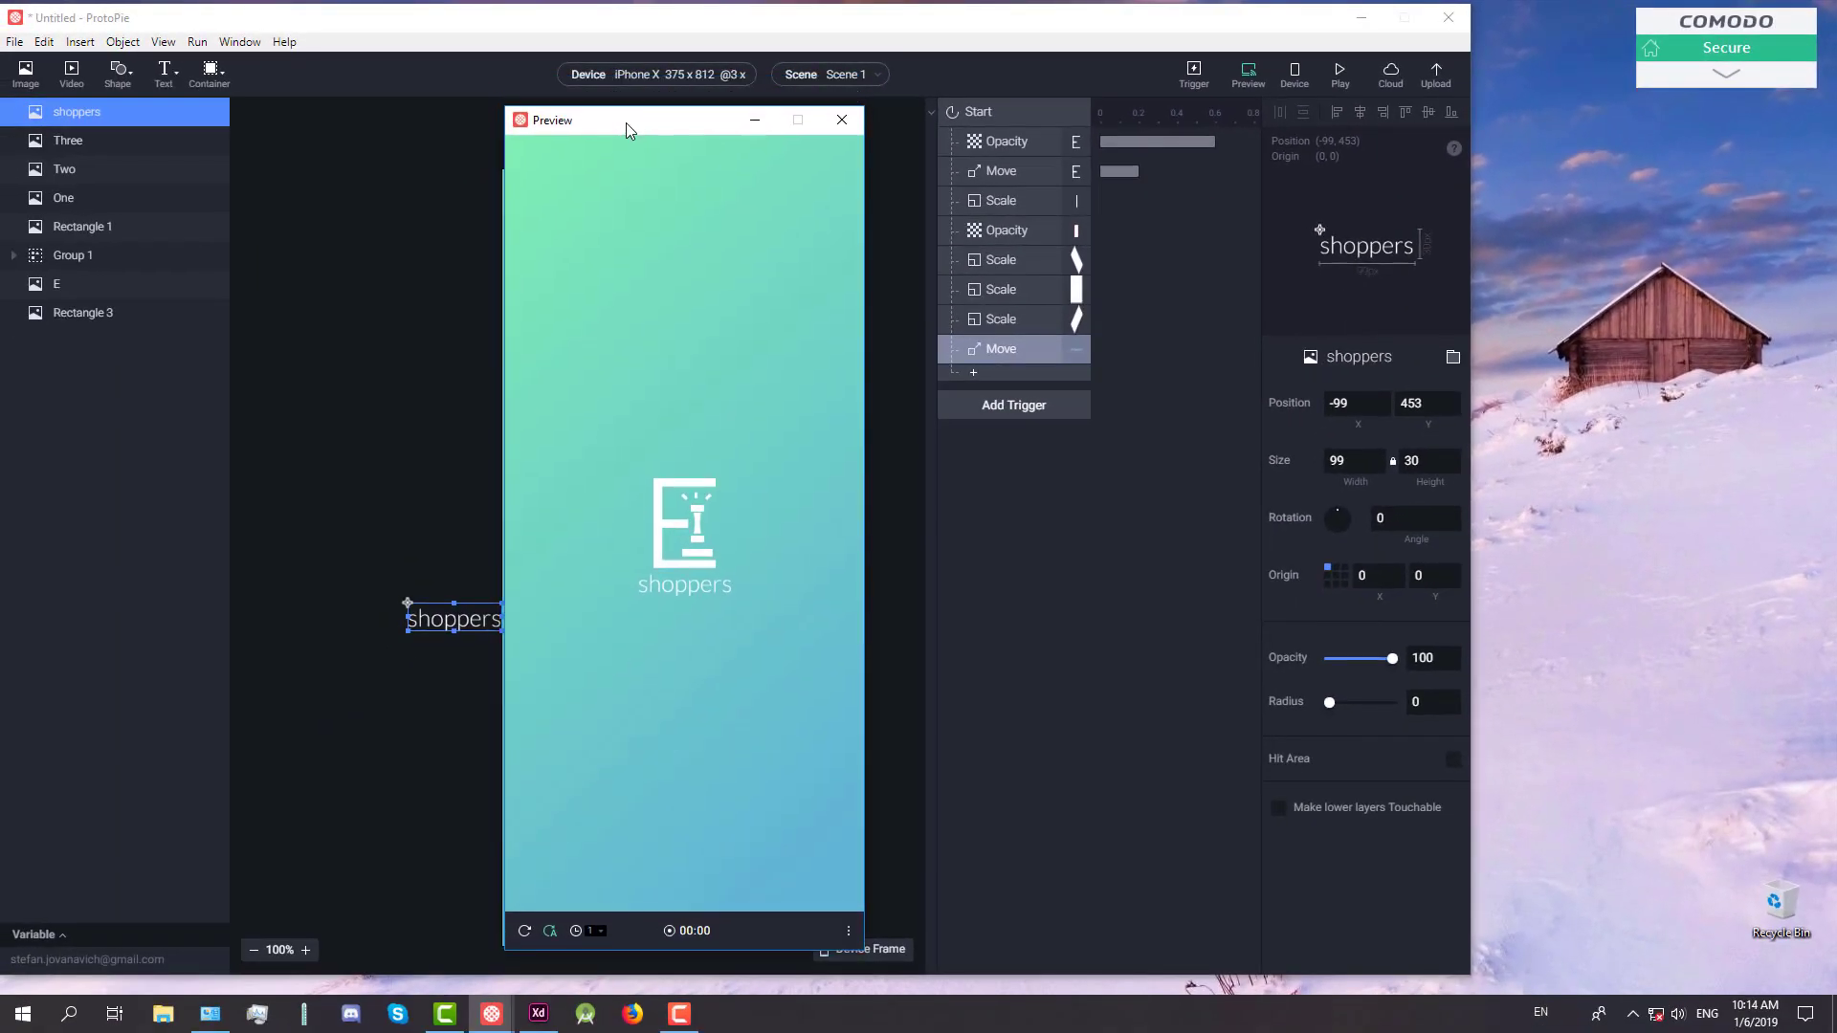
click(1333, 78)
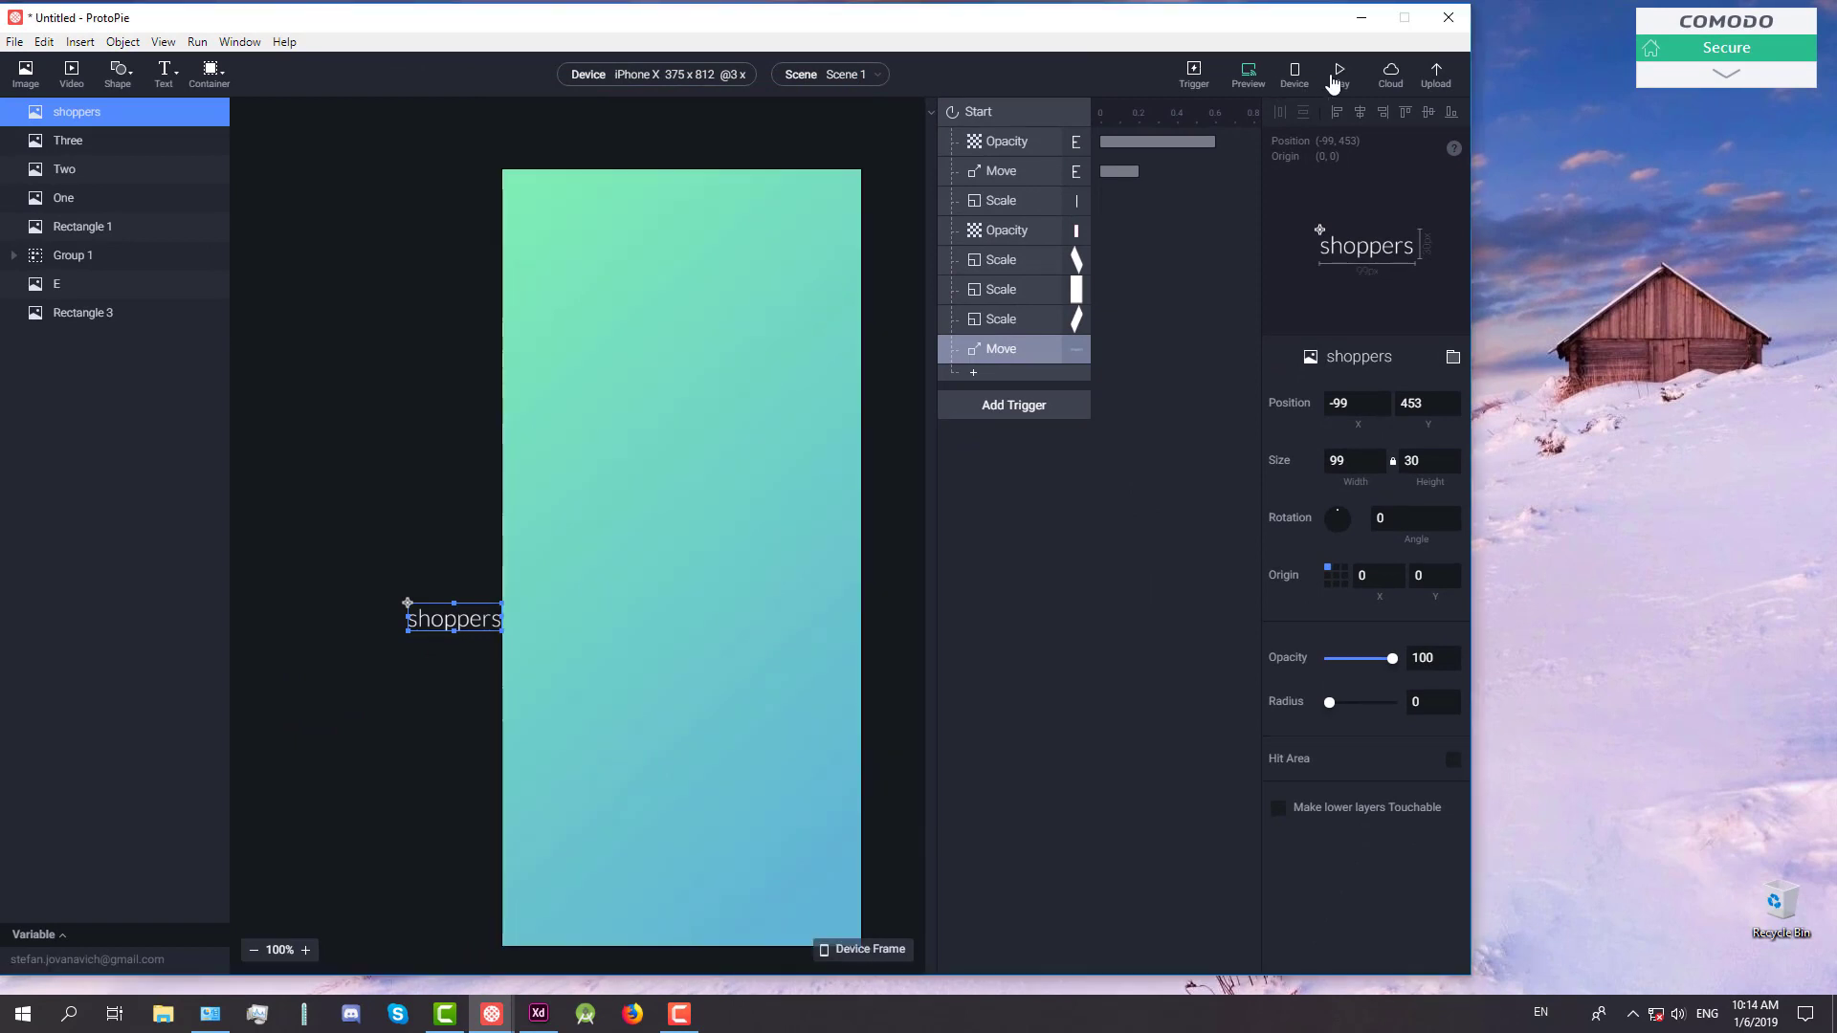
drag(1294, 27, 1253, 314)
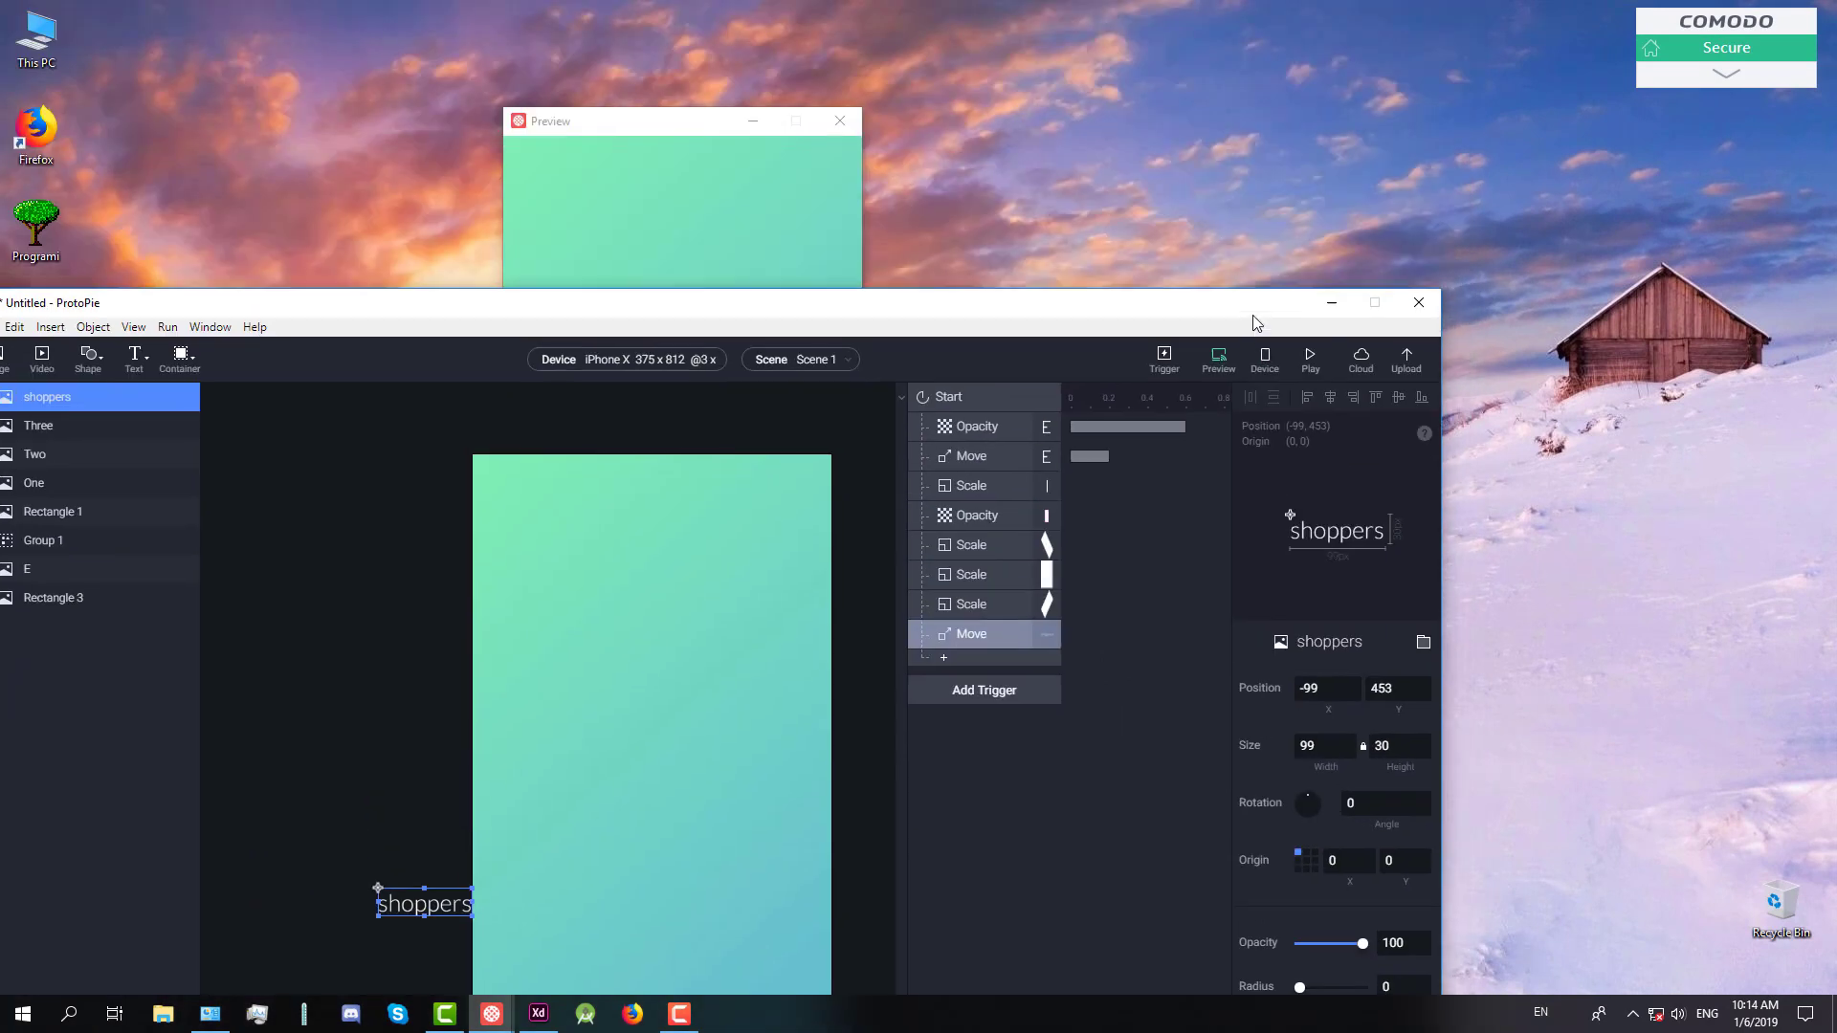
drag(705, 120, 1599, 87)
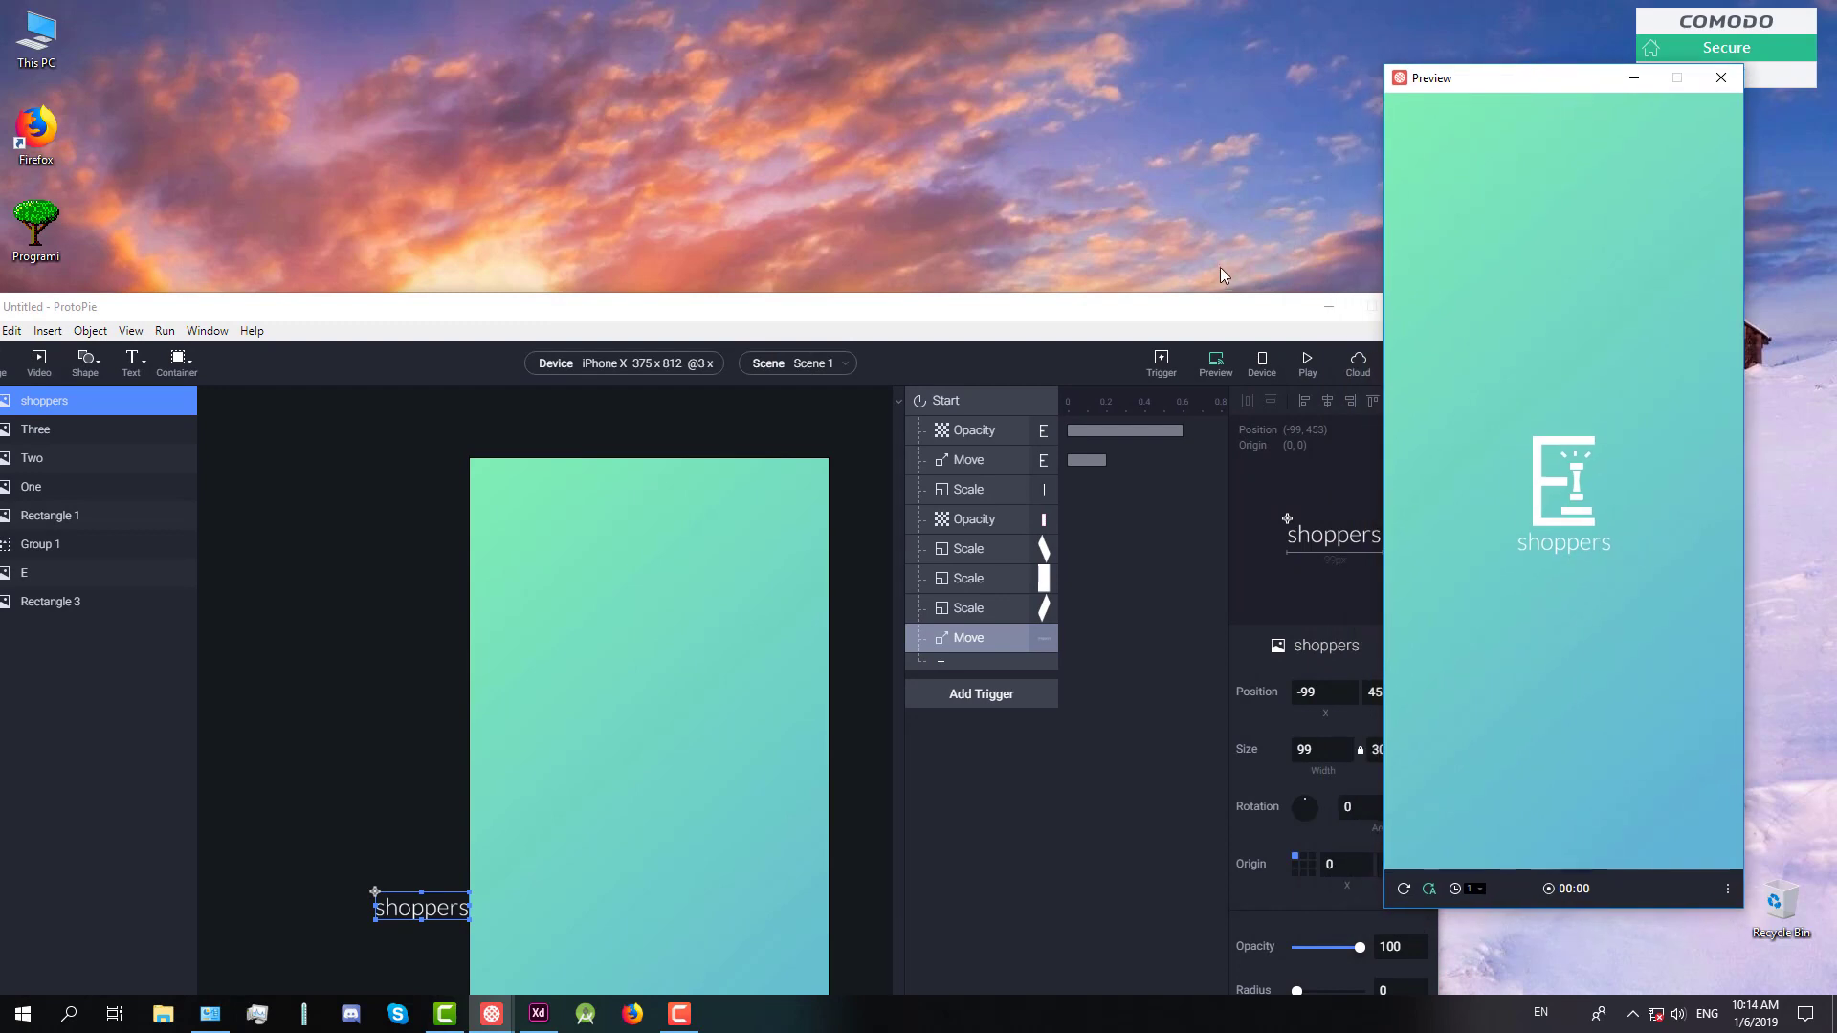
drag(1161, 328, 641, 786)
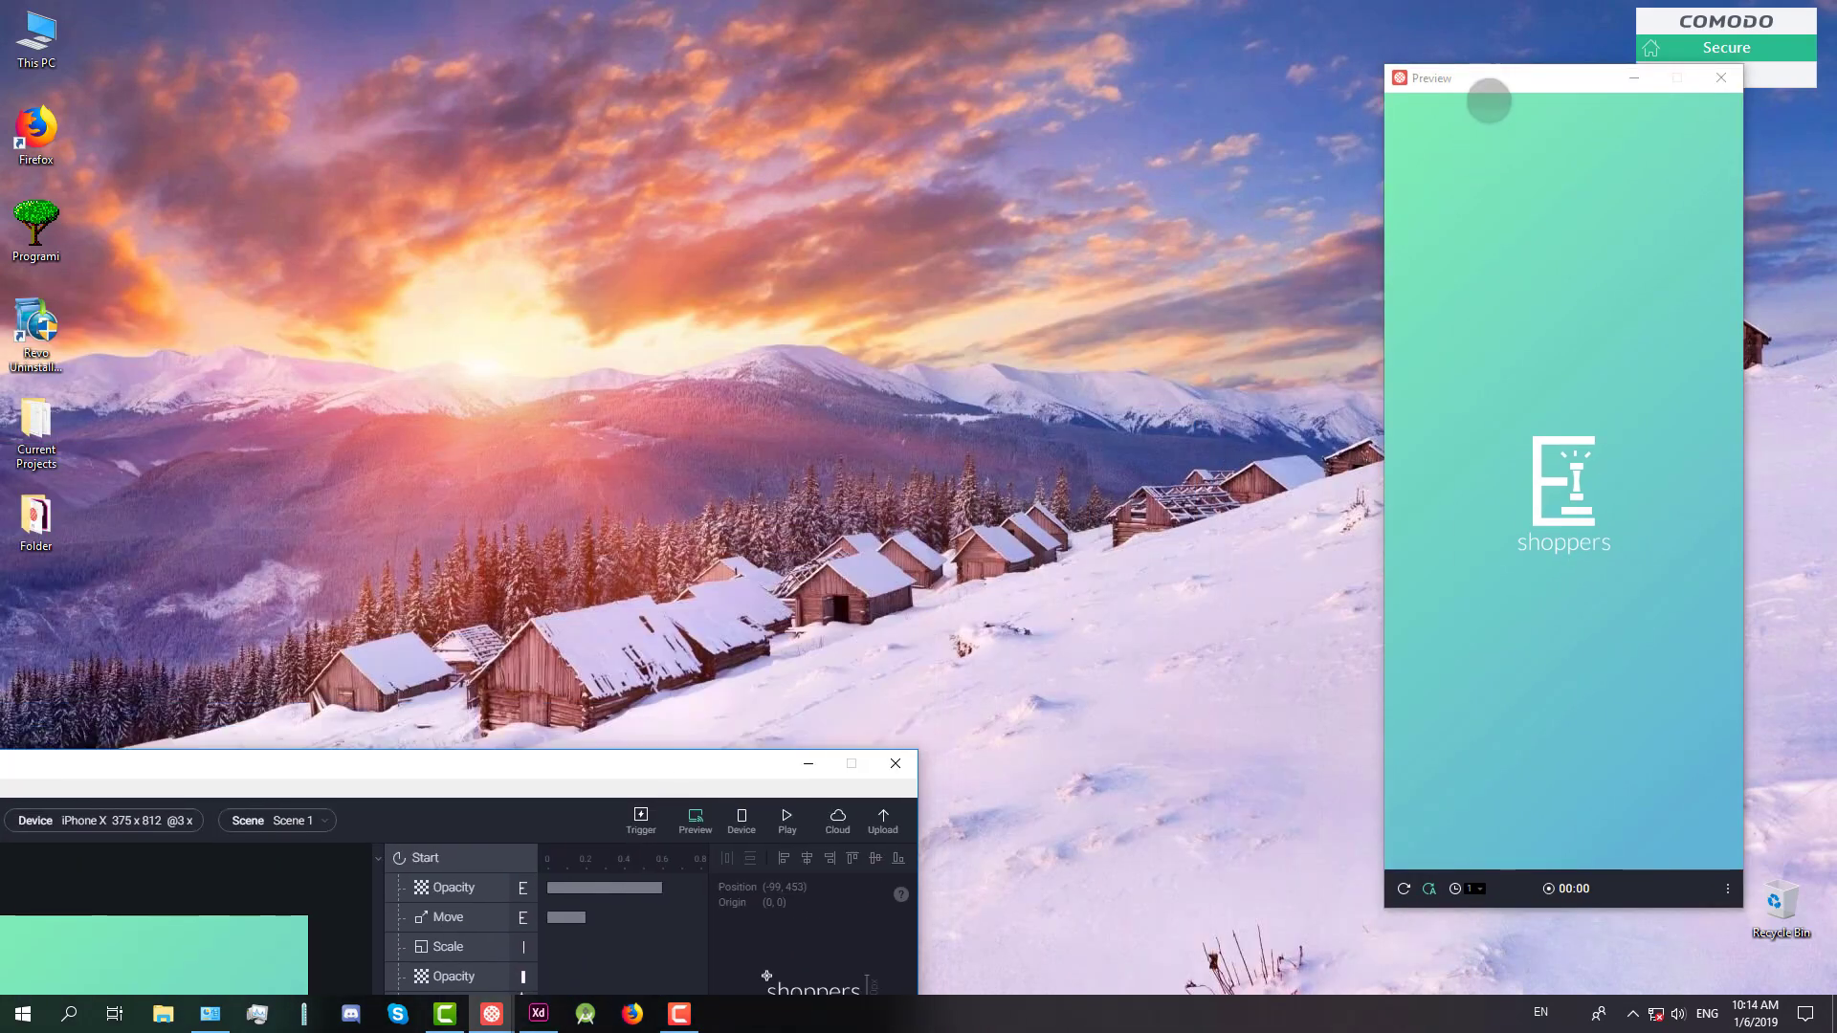
drag(1498, 93, 1048, 107)
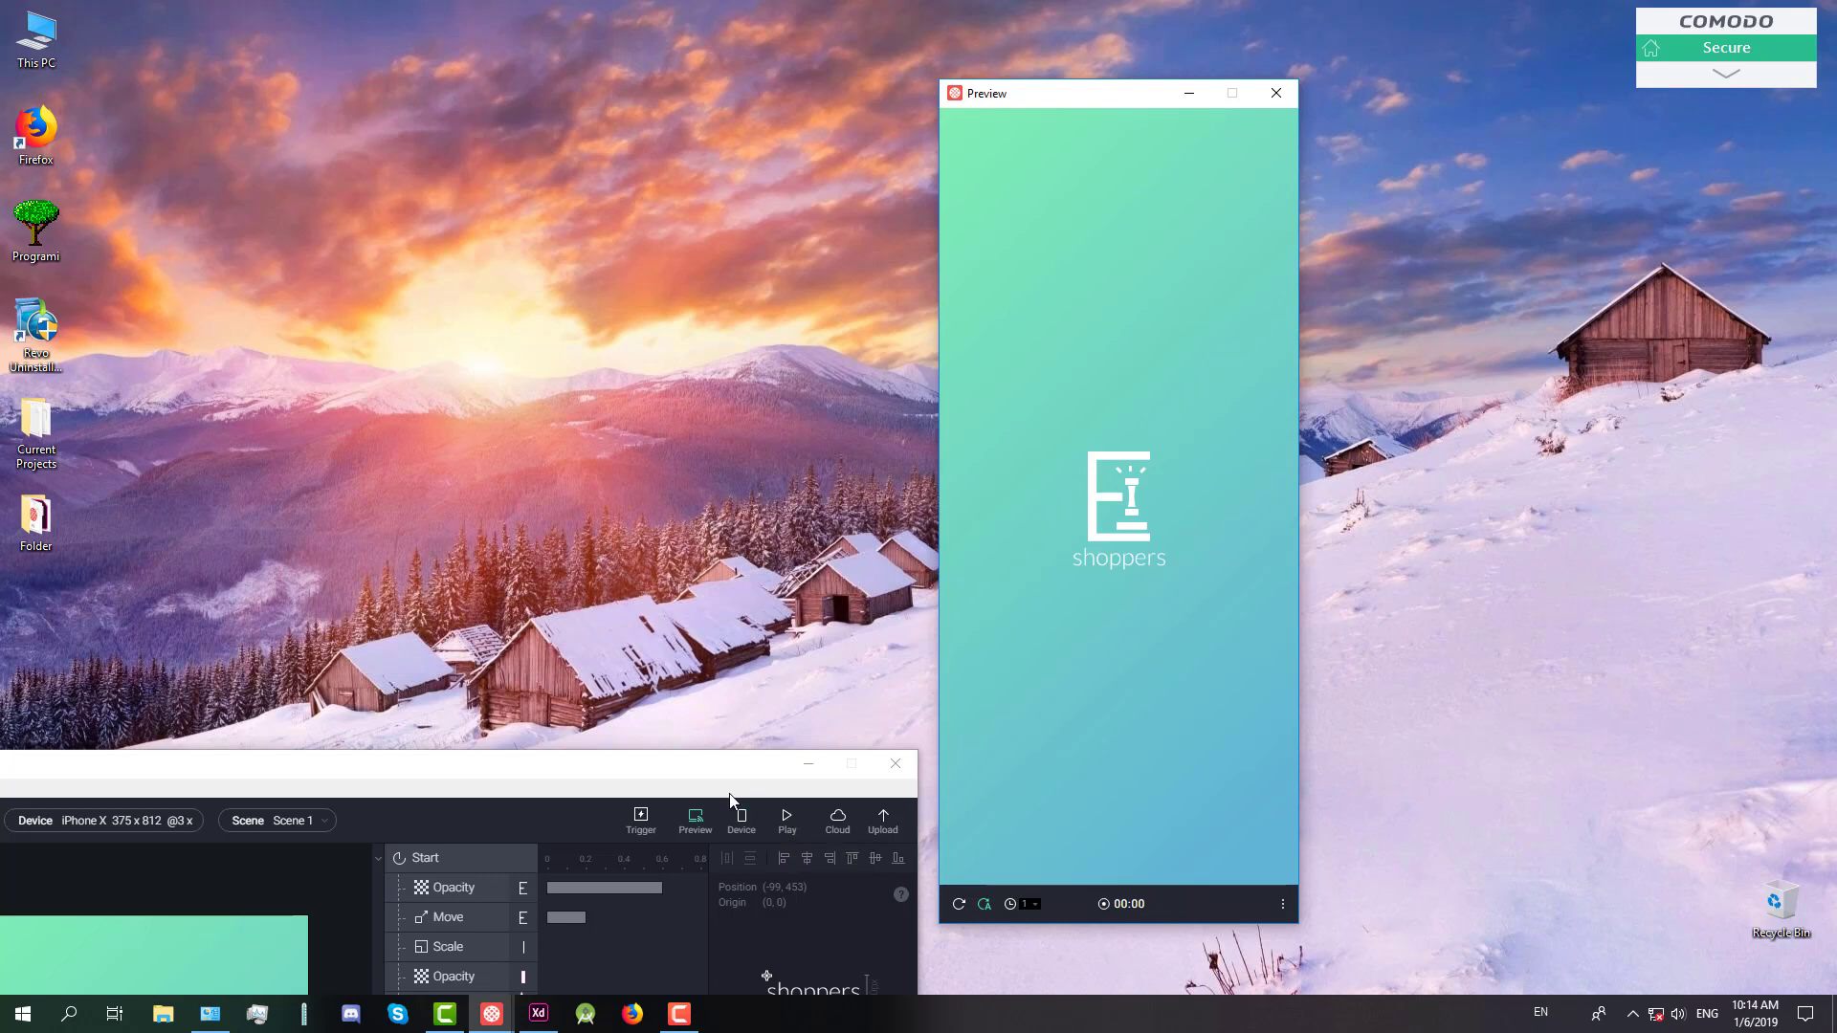
click(782, 820)
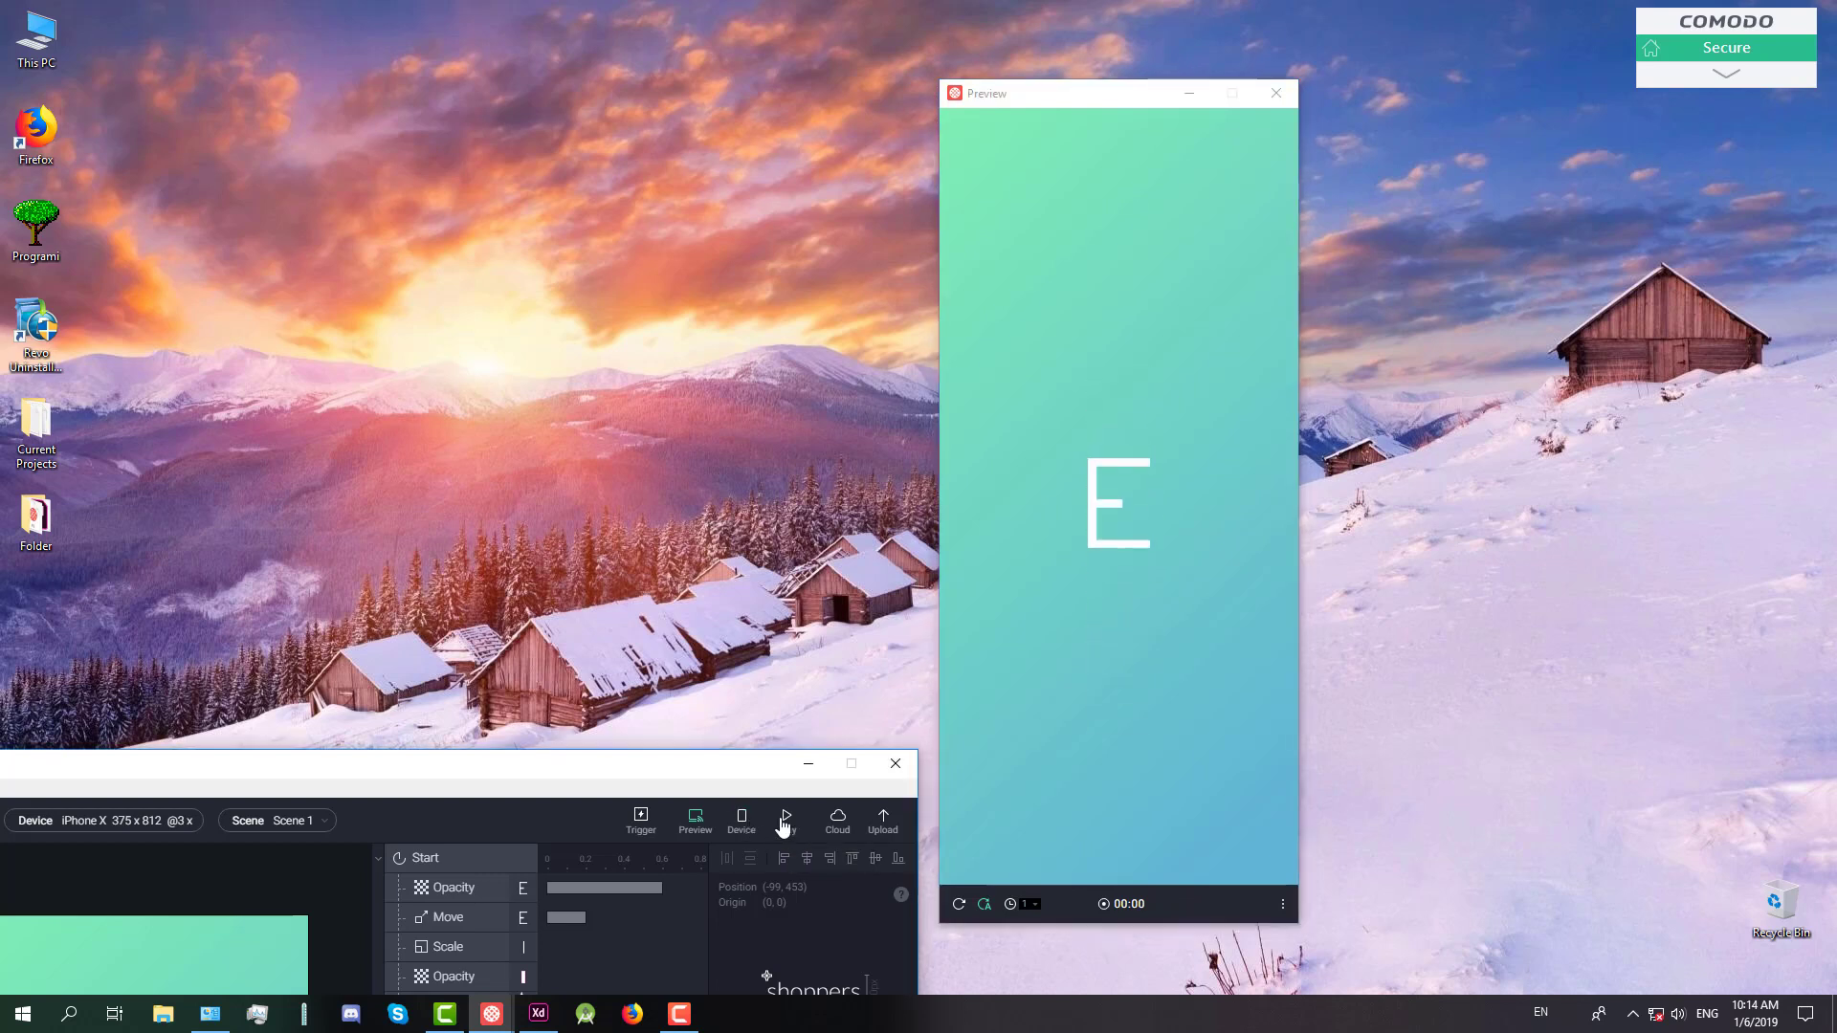